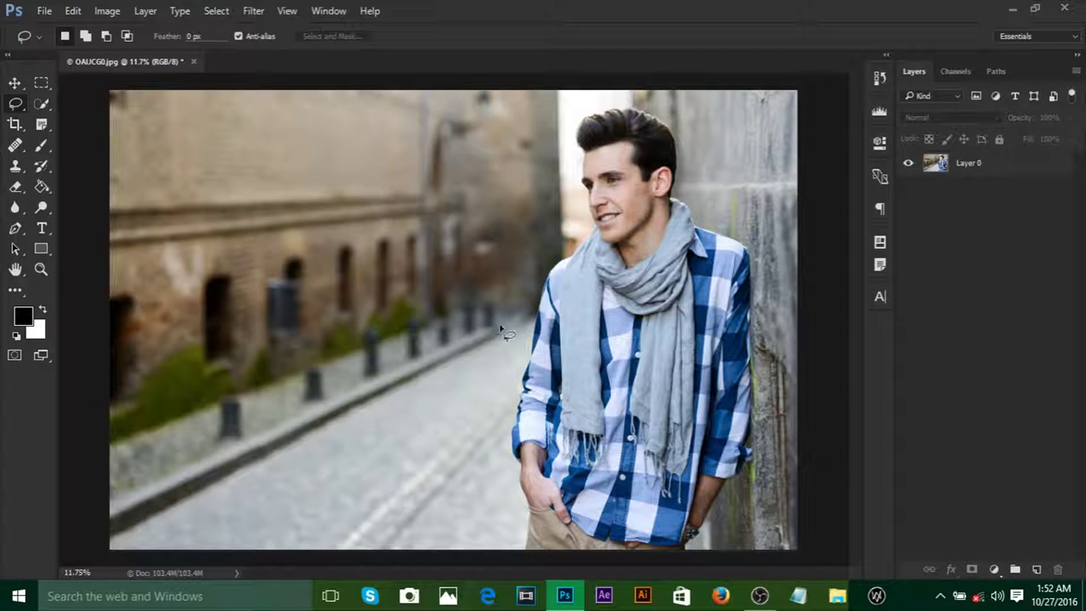
# Step: Select the man's head, neck and upper scarf on Layer 0 with the Quick Selection tool
pyautogui.scroll(5, 715, 216)
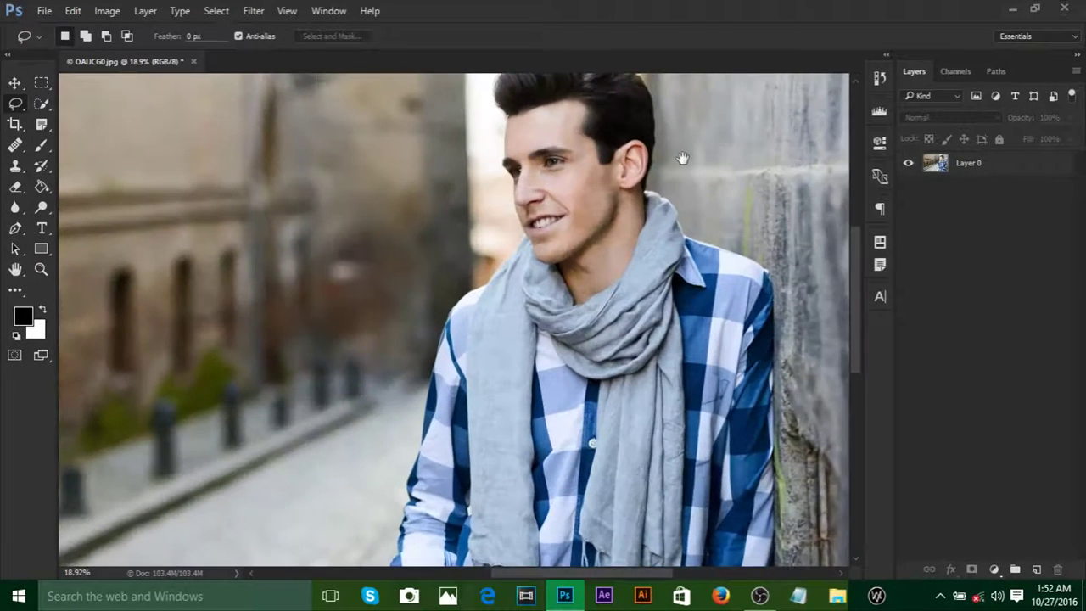
pyautogui.moveTo(683, 159); pyautogui.dragTo(667, 215)
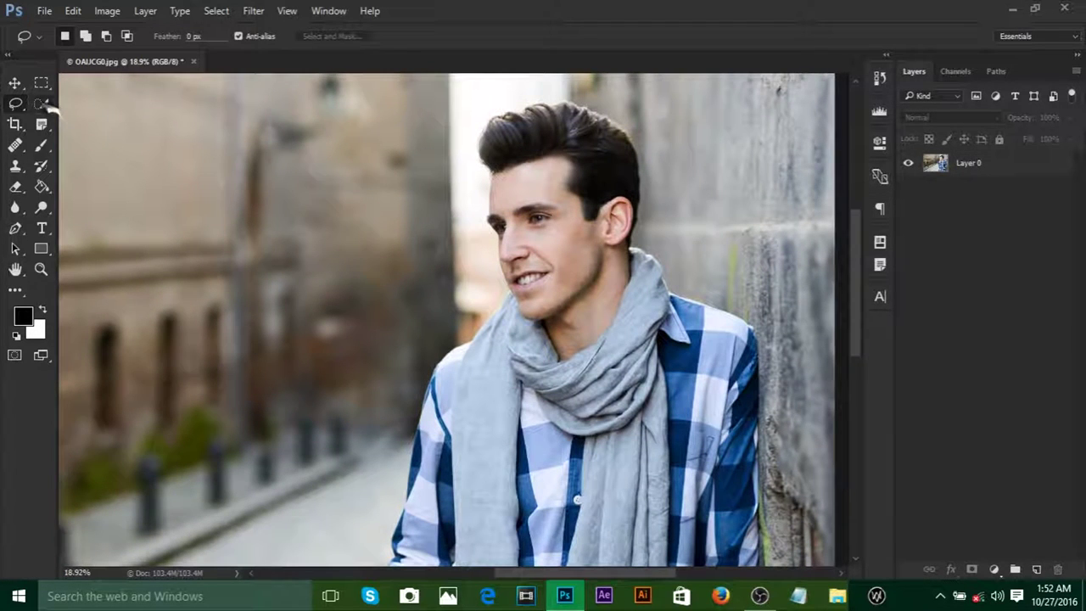
pyautogui.moveTo(41, 104); pyautogui.dragTo(135, 109)
pyautogui.click(131, 107)
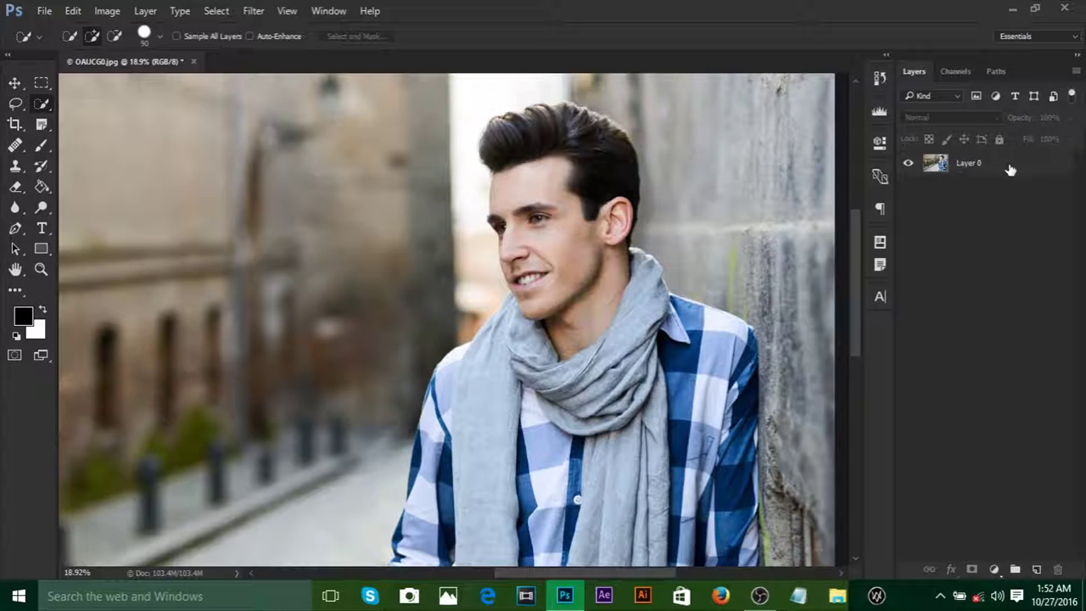
pyautogui.click(1006, 167)
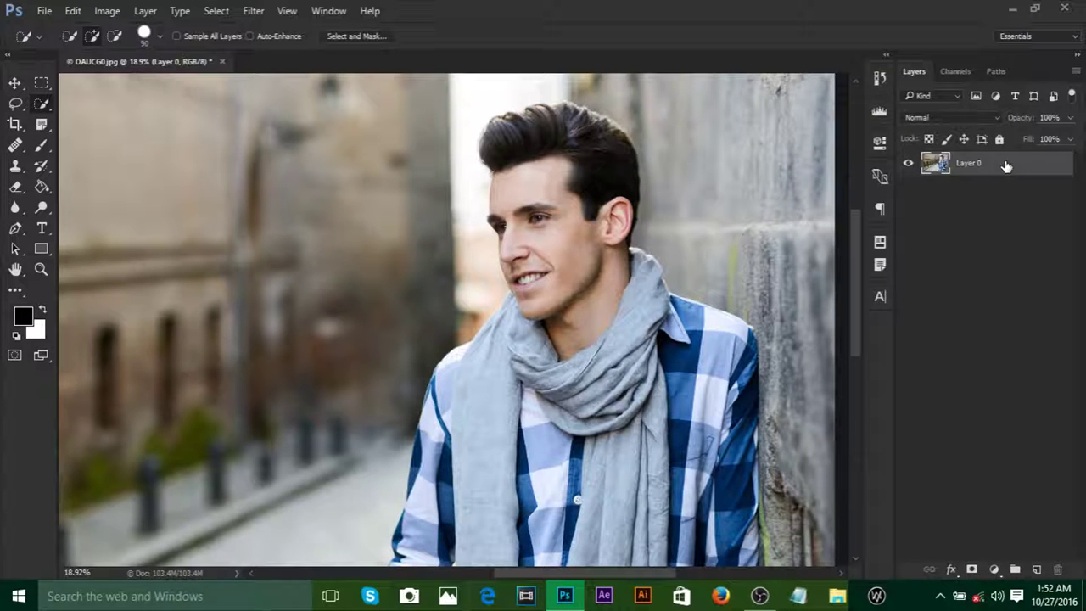
pyautogui.scroll(-1, 610, 191)
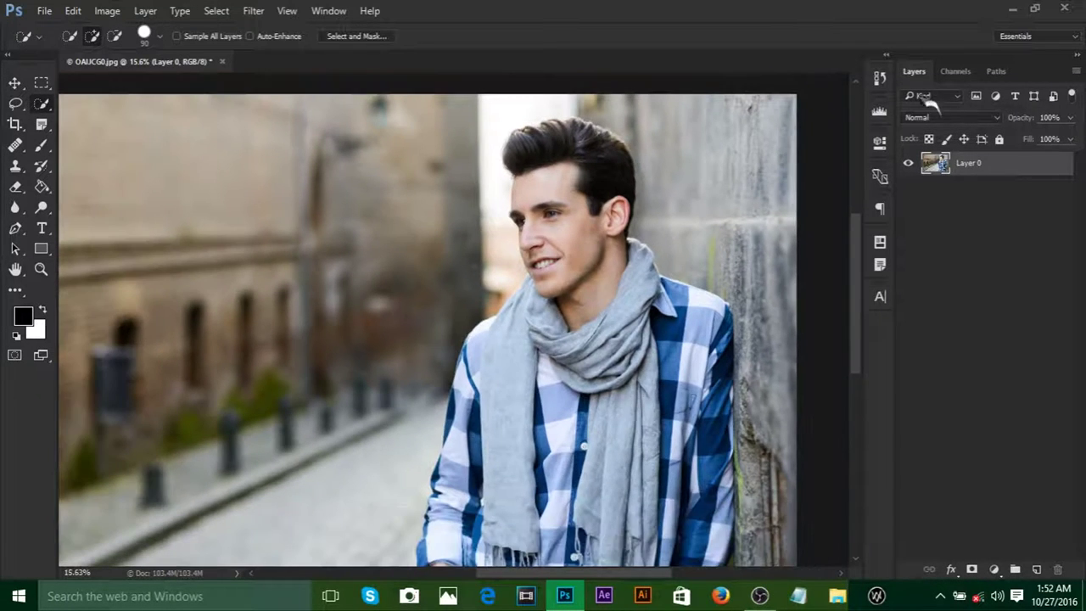
pyautogui.scroll(4, 598, 251)
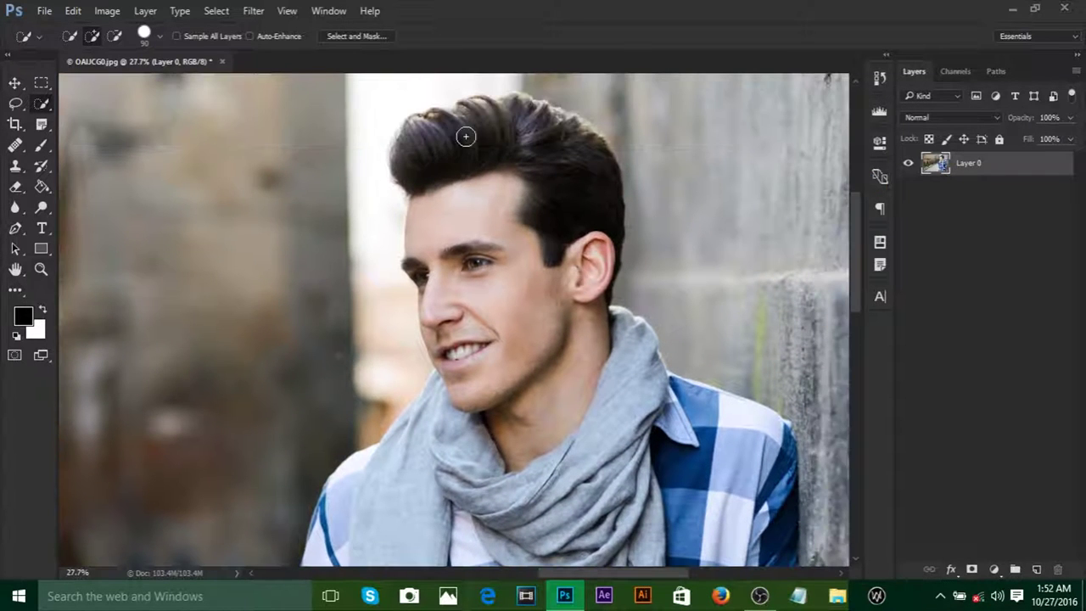
pyautogui.moveTo(466, 137)
pyautogui.mouseDown()
pyautogui.moveTo(549, 177)
pyautogui.moveTo(559, 294)
pyautogui.moveTo(482, 209)
pyautogui.moveTo(472, 221)
pyautogui.moveTo(484, 350)
pyautogui.mouseUp()
pyautogui.scroll(-2, 487, 357)
pyautogui.moveTo(573, 412); pyautogui.dragTo(558, 312)
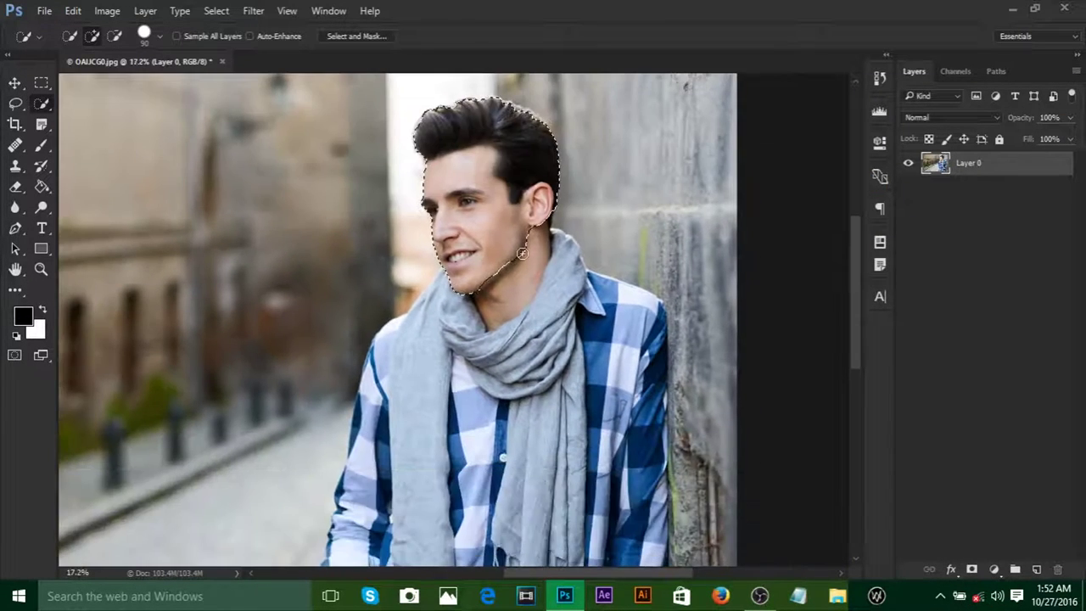
pyautogui.moveTo(539, 226)
pyautogui.mouseDown()
pyautogui.moveTo(567, 372)
pyautogui.moveTo(616, 308)
pyautogui.mouseUp()
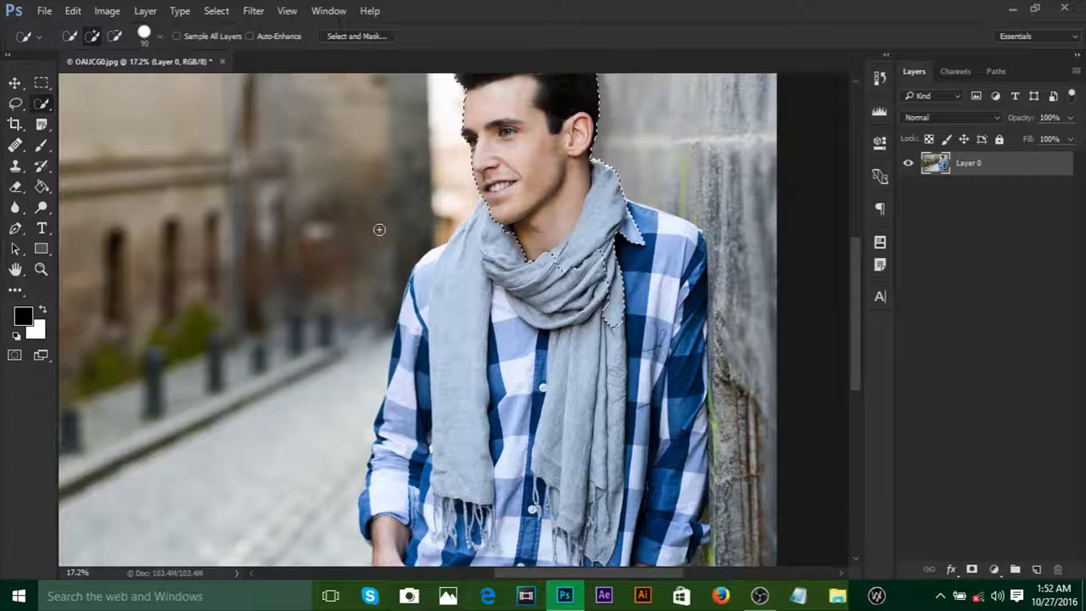
# Step: Enlarge the Quick Selection brush to 600 and add the man's scarf, chest and shoulders to the selection
pyautogui.press(']')
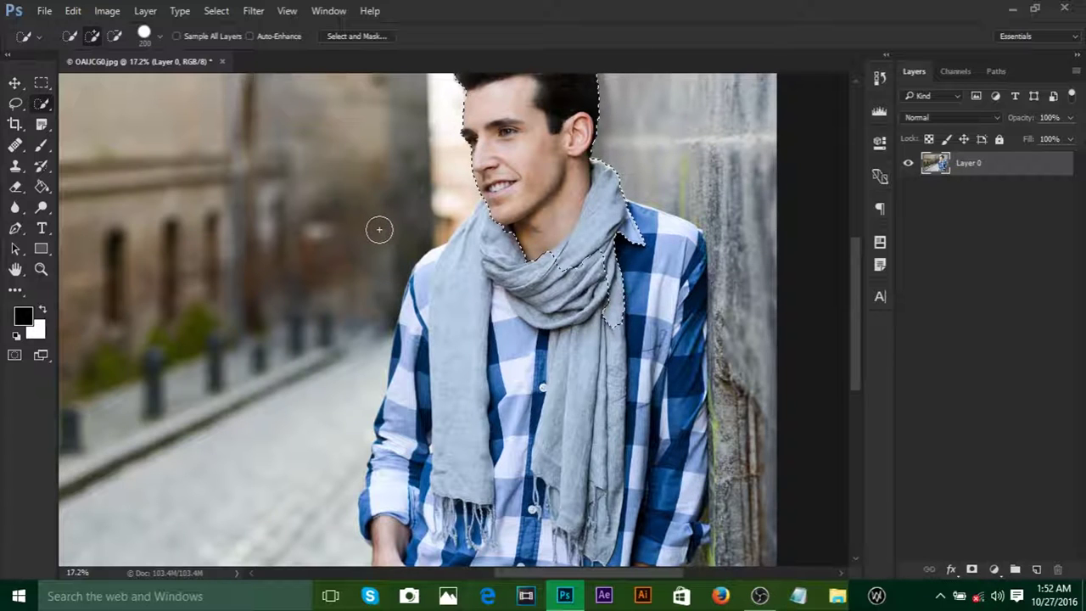
pyautogui.press(']')
pyautogui.press(']')
pyautogui.press(']')
pyautogui.press(']')
pyautogui.press(']')
pyautogui.moveTo(514, 255)
pyautogui.mouseDown()
pyautogui.moveTo(533, 290)
pyautogui.moveTo(529, 382)
pyautogui.mouseUp()
pyautogui.moveTo(648, 254); pyautogui.dragTo(649, 365)
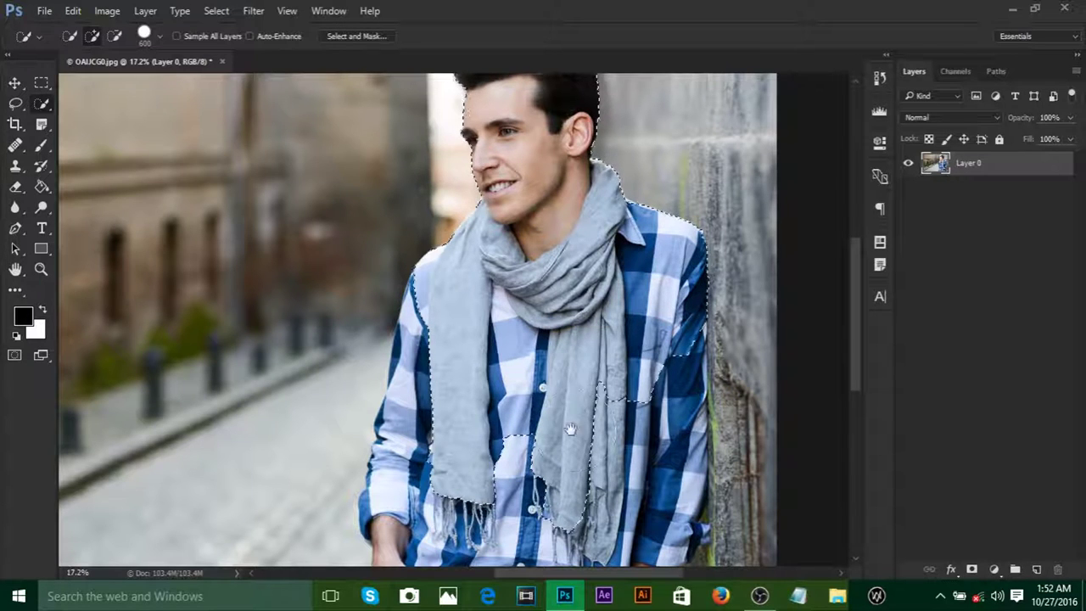
# Step: Extend the quick selection over the lower shirt, both sleeves and the hand in the pocket
pyautogui.moveTo(567, 424); pyautogui.dragTo(583, 276)
pyautogui.moveTo(462, 232)
pyautogui.mouseDown()
pyautogui.moveTo(458, 354)
pyautogui.moveTo(432, 356)
pyautogui.mouseUp()
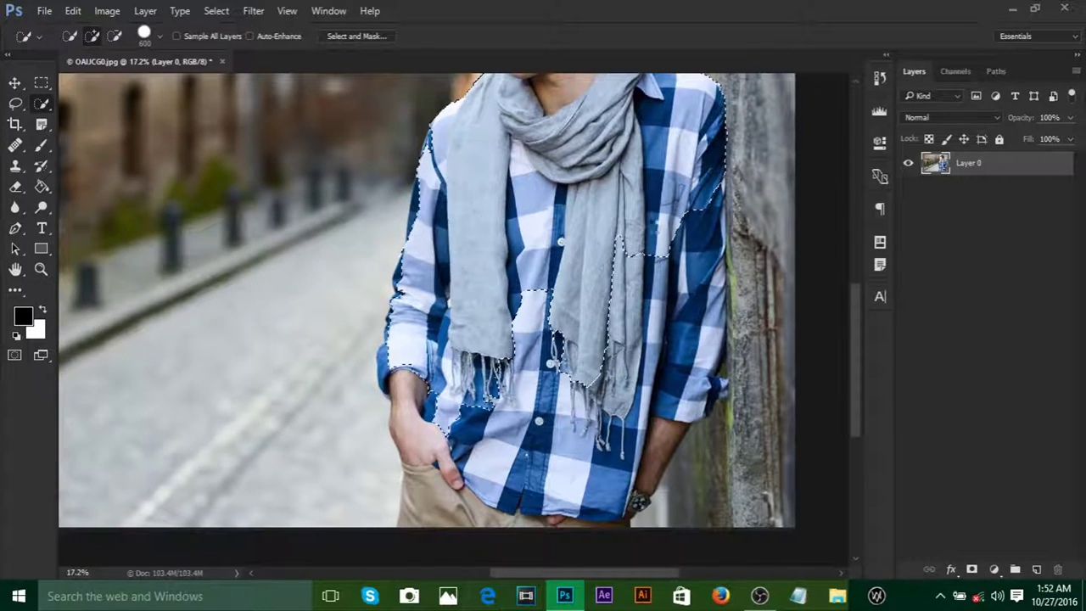
pyautogui.moveTo(656, 226)
pyautogui.mouseDown()
pyautogui.moveTo(614, 363)
pyautogui.moveTo(533, 396)
pyautogui.moveTo(500, 434)
pyautogui.moveTo(438, 424)
pyautogui.moveTo(422, 372)
pyautogui.mouseUp()
pyautogui.moveTo(680, 307); pyautogui.dragTo(668, 370)
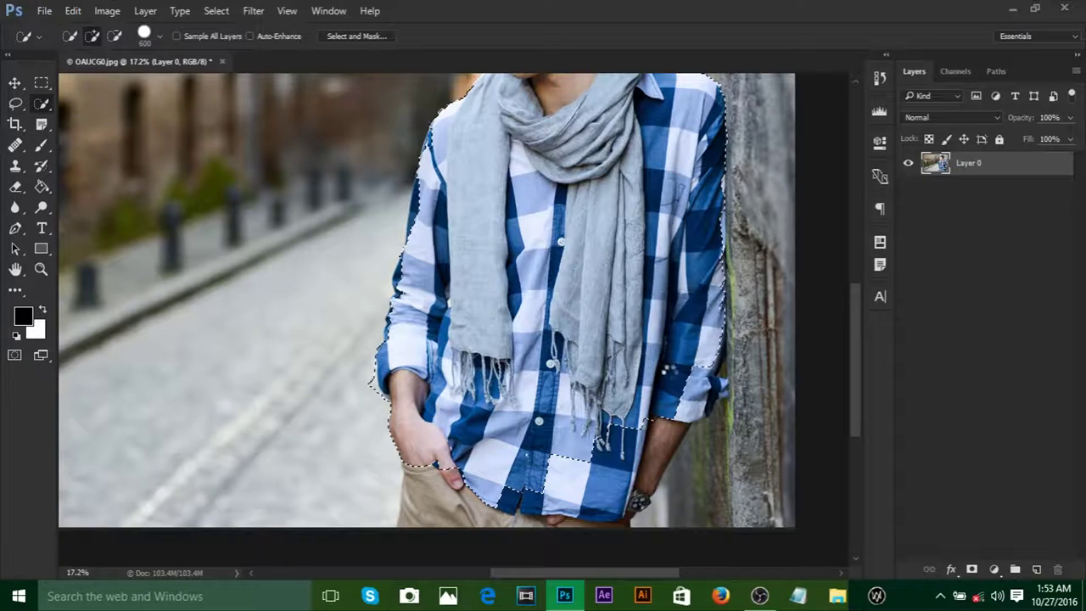
# Step: Add the missed hair along the top and back of the head to the selection with the Lasso tool
pyautogui.scroll(5, 570, 265)
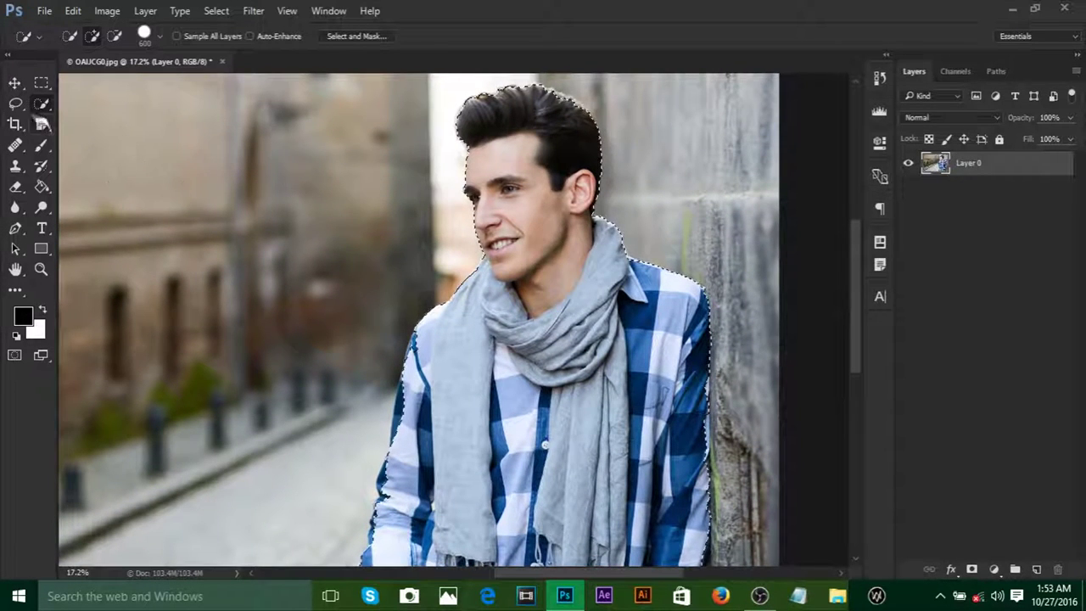
pyautogui.moveTo(15, 104); pyautogui.dragTo(113, 106)
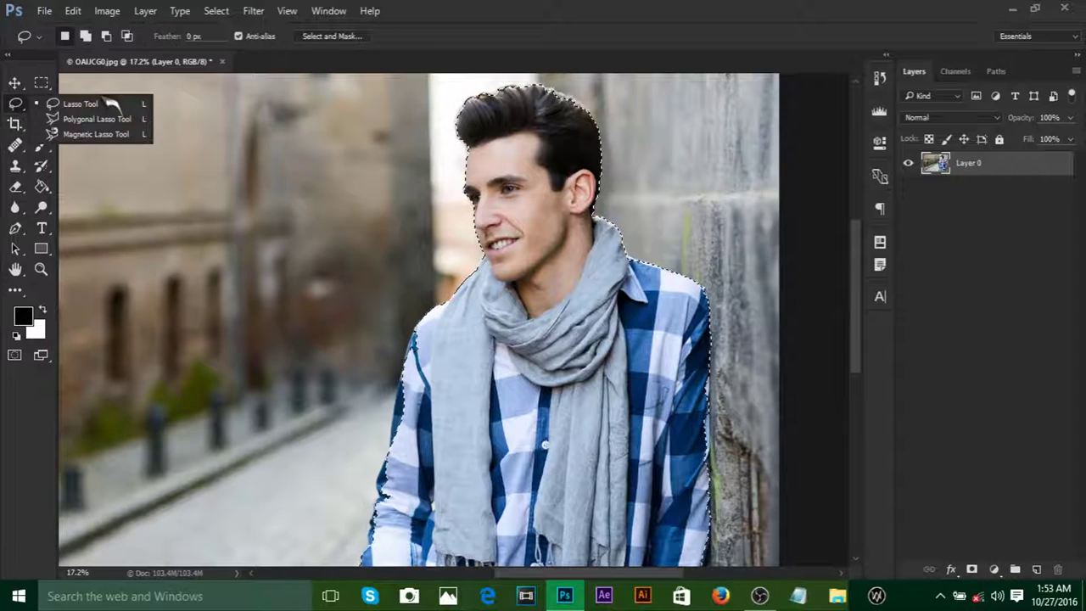
pyautogui.click(113, 105)
pyautogui.scroll(2, 552, 195)
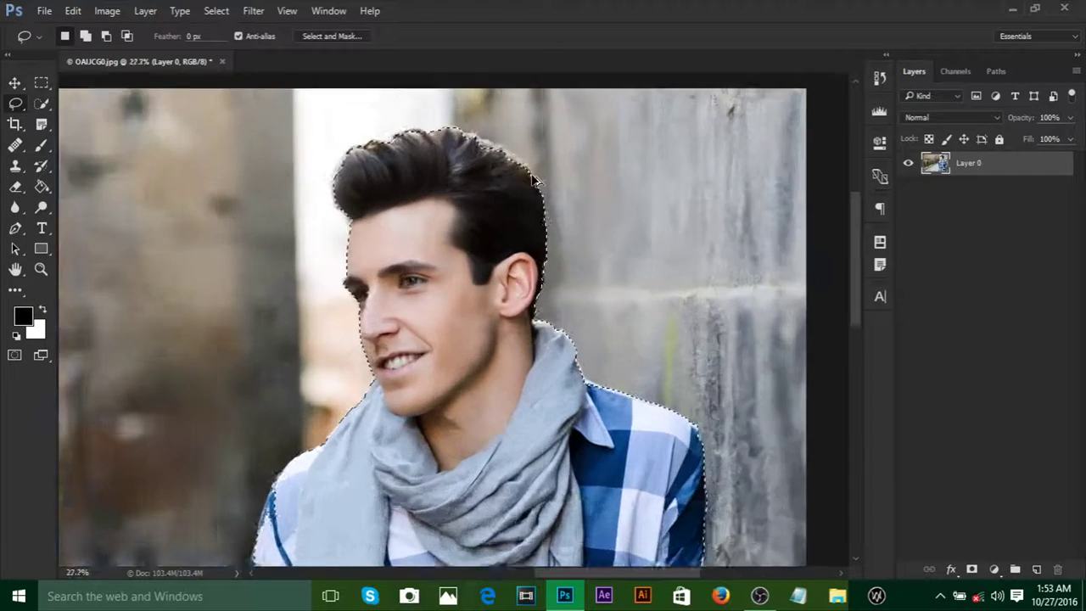
pyautogui.scroll(4, 535, 179)
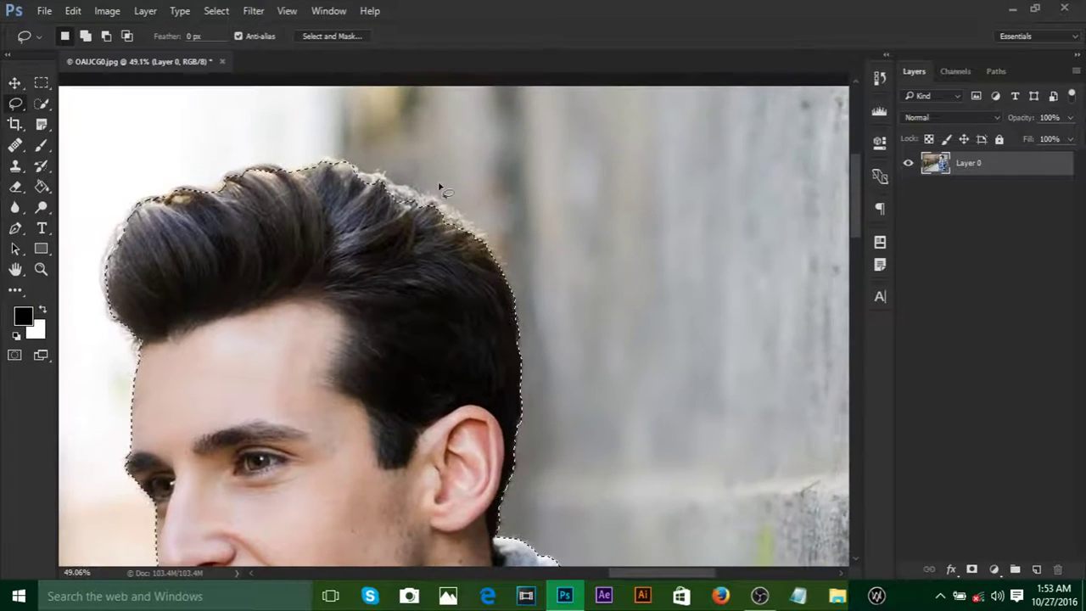
pyautogui.scroll(3, 433, 193)
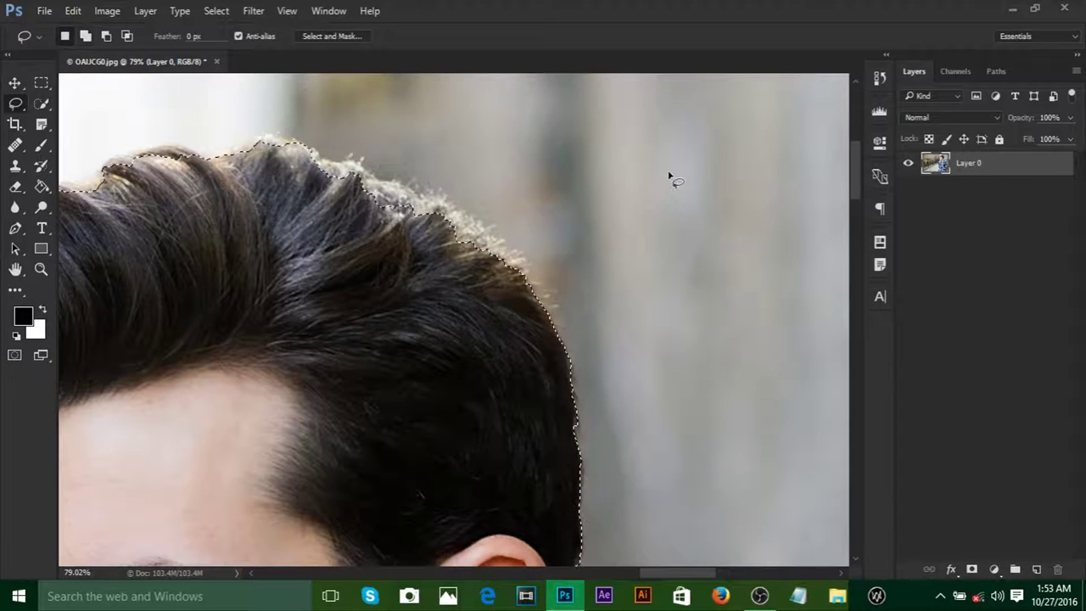
pyautogui.moveTo(294, 151); pyautogui.dragTo(312, 158)
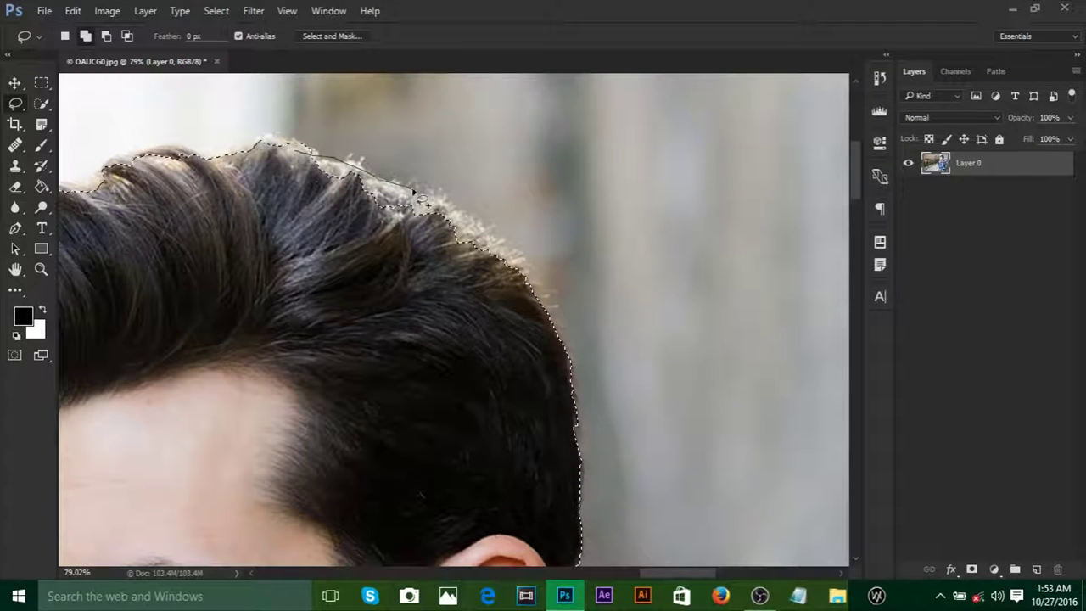
pyautogui.moveTo(414, 193); pyautogui.dragTo(481, 233)
pyautogui.moveTo(526, 292)
pyautogui.mouseDown()
pyautogui.moveTo(488, 322)
pyautogui.moveTo(346, 280)
pyautogui.moveTo(255, 194)
pyautogui.mouseUp()
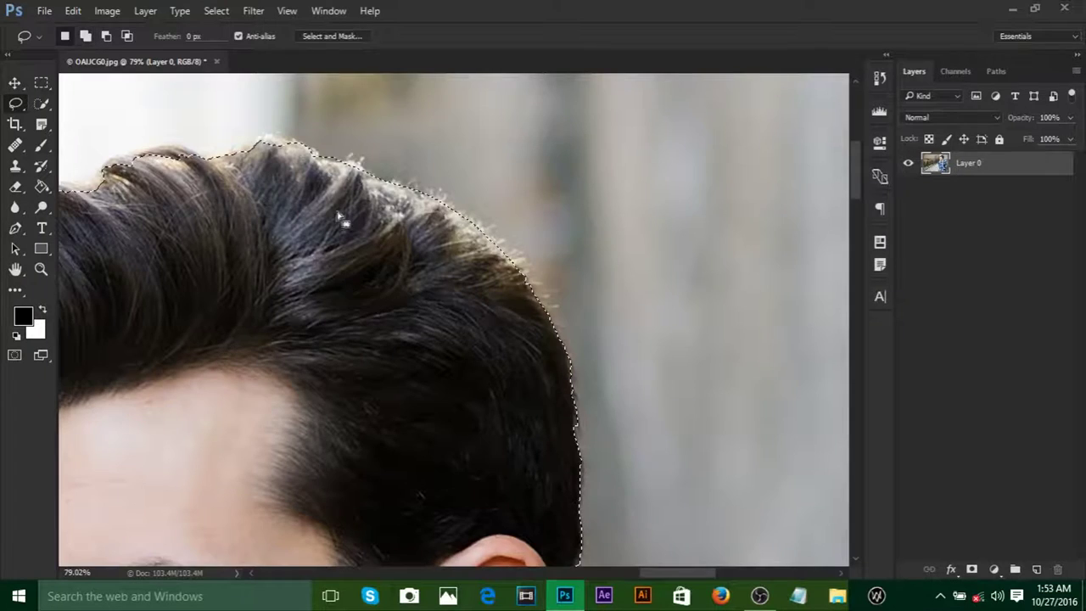
# Step: Add the missed sliver where the scarf meets the shirt shoulder to the lasso selection
pyautogui.scroll(-3, 449, 225)
pyautogui.moveTo(645, 438); pyautogui.dragTo(521, 182)
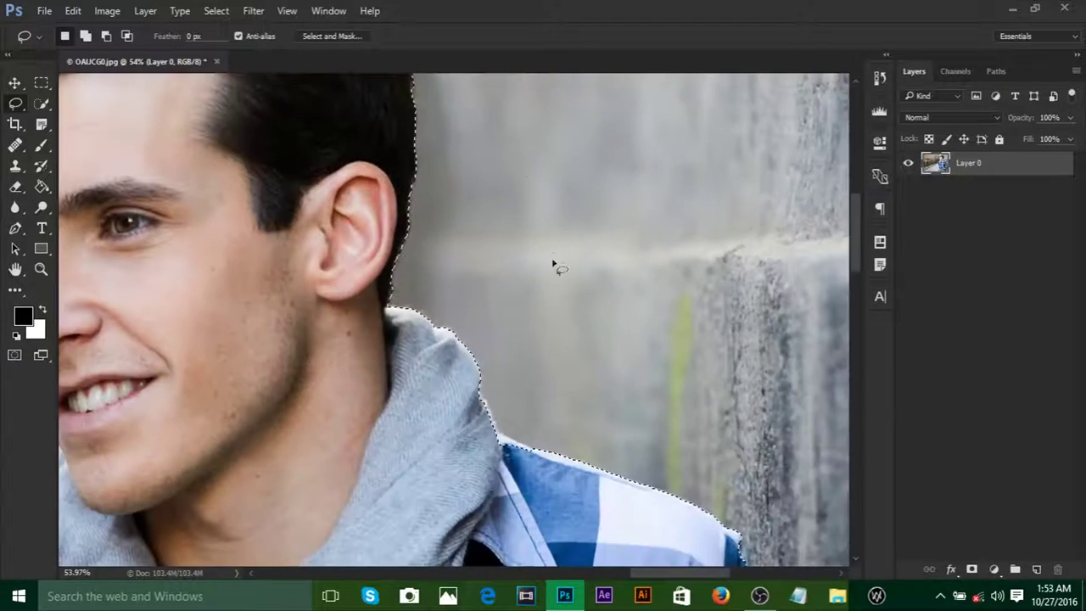
pyautogui.moveTo(659, 383); pyautogui.dragTo(592, 258)
pyautogui.scroll(4, 500, 337)
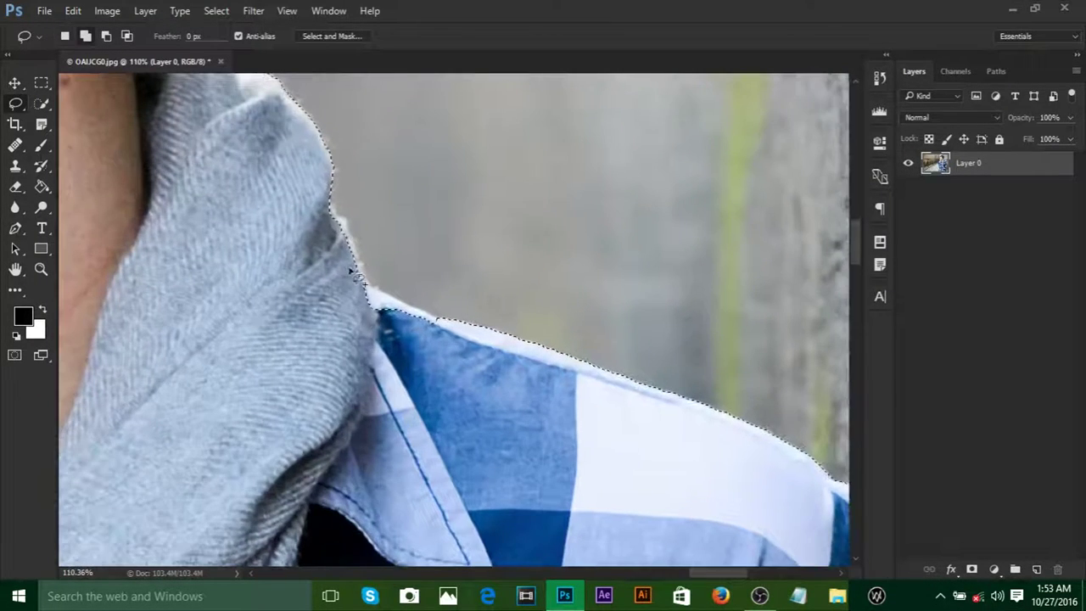
pyautogui.moveTo(352, 270)
pyautogui.mouseDown()
pyautogui.moveTo(473, 345)
pyautogui.moveTo(338, 361)
pyautogui.mouseUp()
# Step: Add the missed edges of the shoulder and upper sleeve beside the stone wall to the selection
pyautogui.scroll(-4, 526, 280)
pyautogui.hscroll(6, 475, 246)
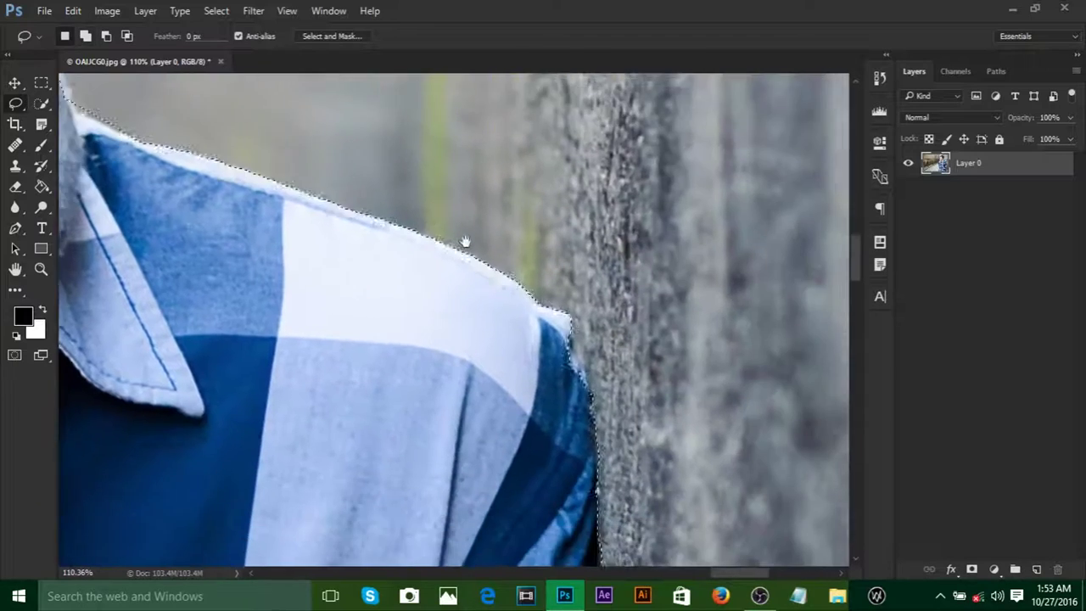
pyautogui.moveTo(465, 258)
pyautogui.mouseDown()
pyautogui.moveTo(494, 355)
pyautogui.moveTo(375, 362)
pyautogui.moveTo(380, 341)
pyautogui.mouseUp()
pyautogui.scroll(-5, 380, 339)
pyautogui.moveTo(502, 551); pyautogui.dragTo(525, 256)
pyautogui.scroll(-1, 525, 256)
pyautogui.scroll(3, 525, 256)
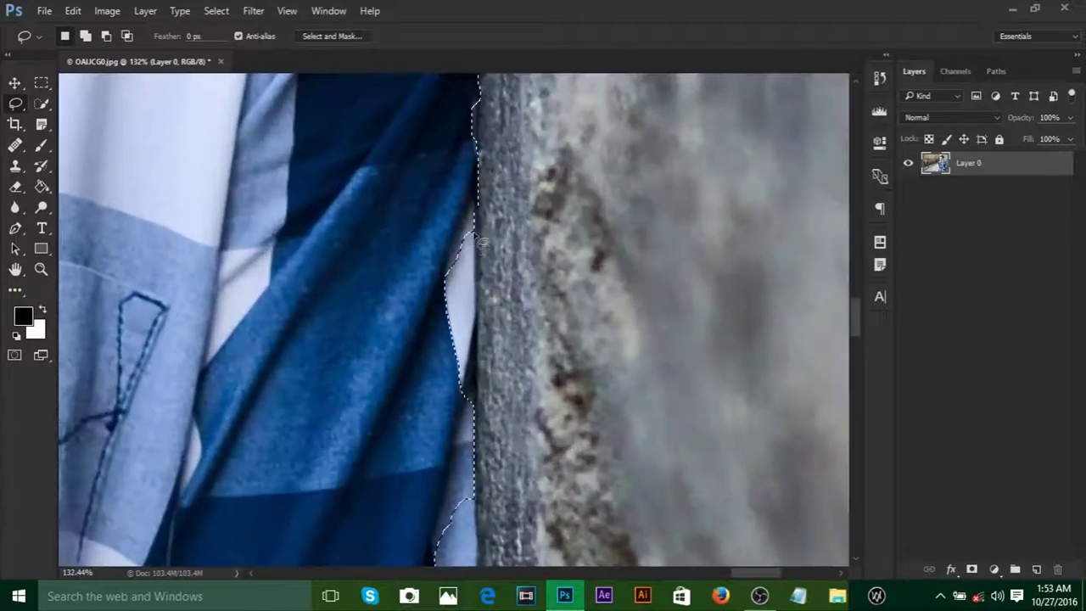
pyautogui.scroll(-6, 361, 399)
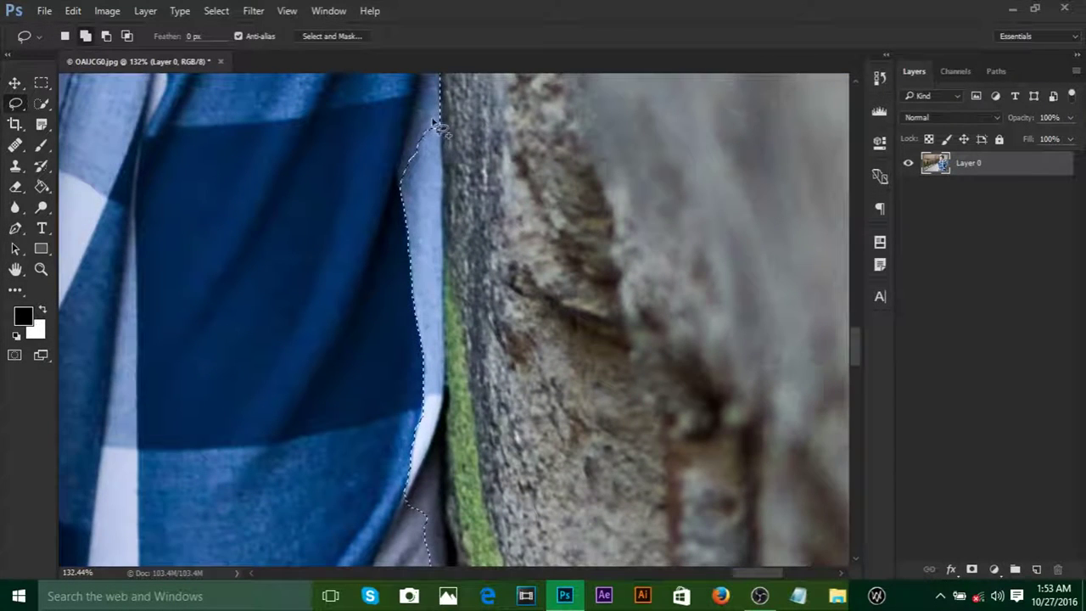
pyautogui.moveTo(434, 125)
pyautogui.mouseDown()
pyautogui.moveTo(450, 327)
pyautogui.moveTo(441, 404)
pyautogui.moveTo(408, 489)
pyautogui.moveTo(263, 373)
pyautogui.mouseUp()
# Step: Add the notched fabric edges of the sleeve's elbow area along the green-streaked wall to the selection
pyautogui.scroll(-5, 538, 271)
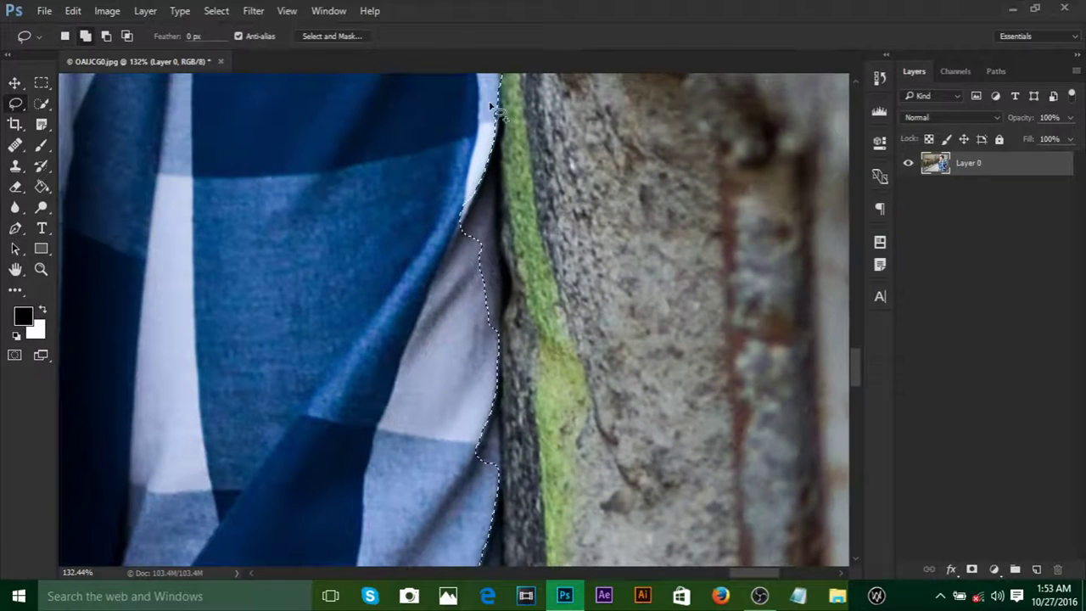
pyautogui.moveTo(490, 103); pyautogui.dragTo(510, 191)
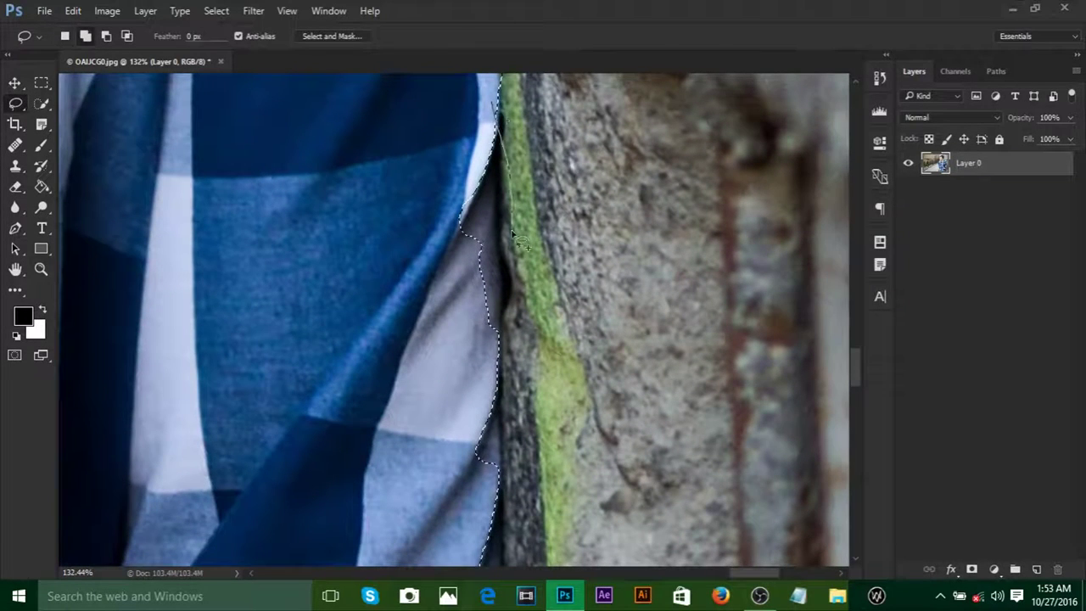
pyautogui.moveTo(511, 231)
pyautogui.mouseDown()
pyautogui.moveTo(497, 178)
pyautogui.moveTo(503, 246)
pyautogui.moveTo(480, 399)
pyautogui.mouseUp()
pyautogui.scroll(-5, 552, 272)
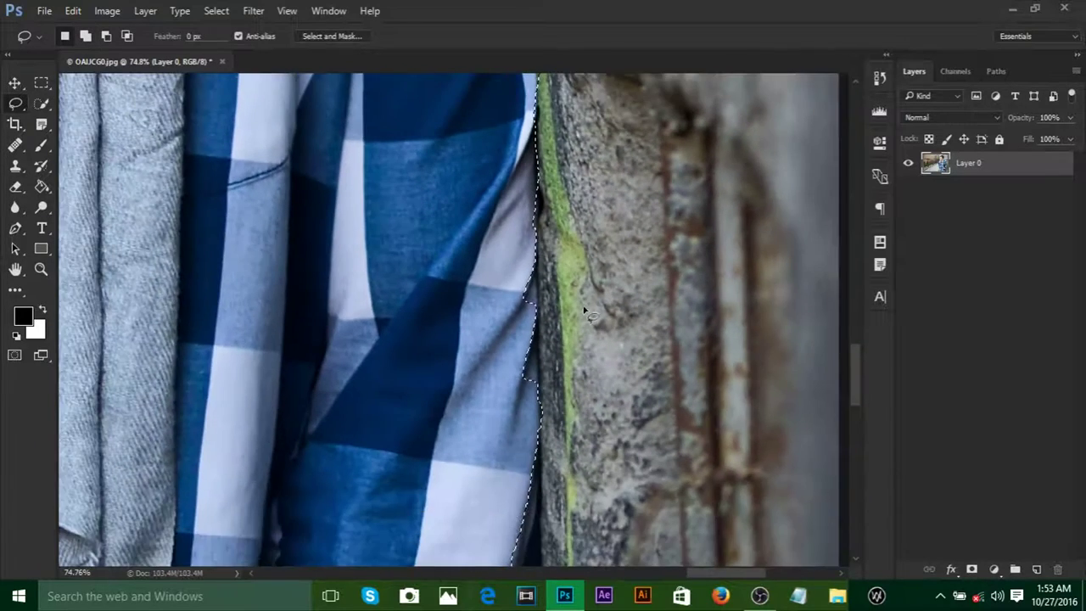
pyautogui.scroll(5, 583, 312)
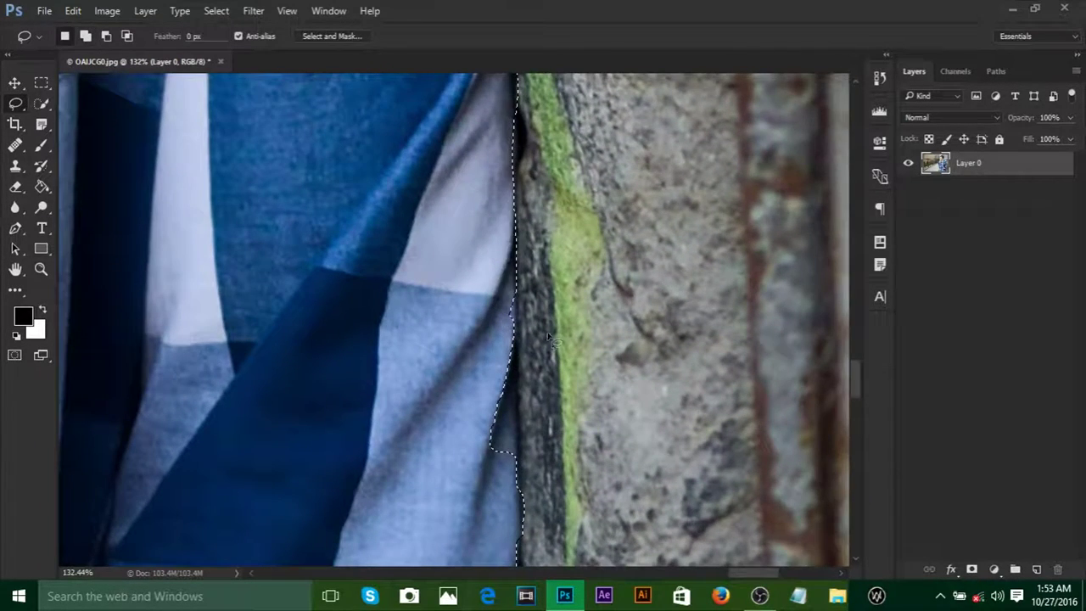
pyautogui.moveTo(548, 335)
pyautogui.mouseDown()
pyautogui.moveTo(548, 174)
pyautogui.moveTo(523, 166)
pyautogui.mouseUp()
pyautogui.moveTo(487, 118)
pyautogui.mouseDown()
pyautogui.moveTo(491, 314)
pyautogui.moveTo(360, 312)
pyautogui.mouseUp()
# Step: Add the dark underside of the forearm sleeve and the protruding rolled cuff to the selection
pyautogui.scroll(-6, 475, 296)
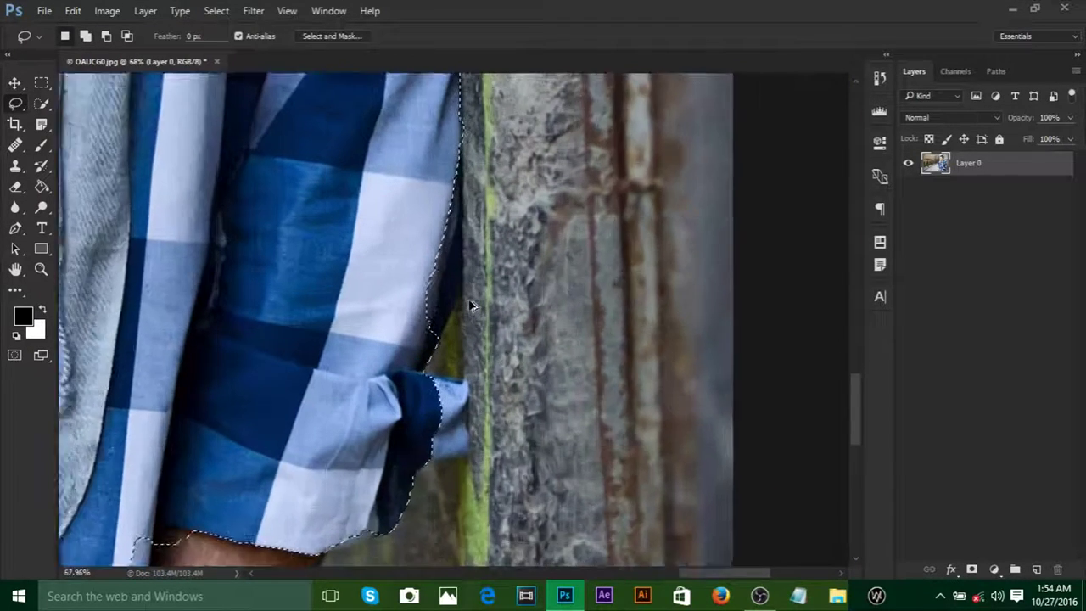
pyautogui.scroll(3, 472, 305)
pyautogui.moveTo(463, 153); pyautogui.dragTo(460, 292)
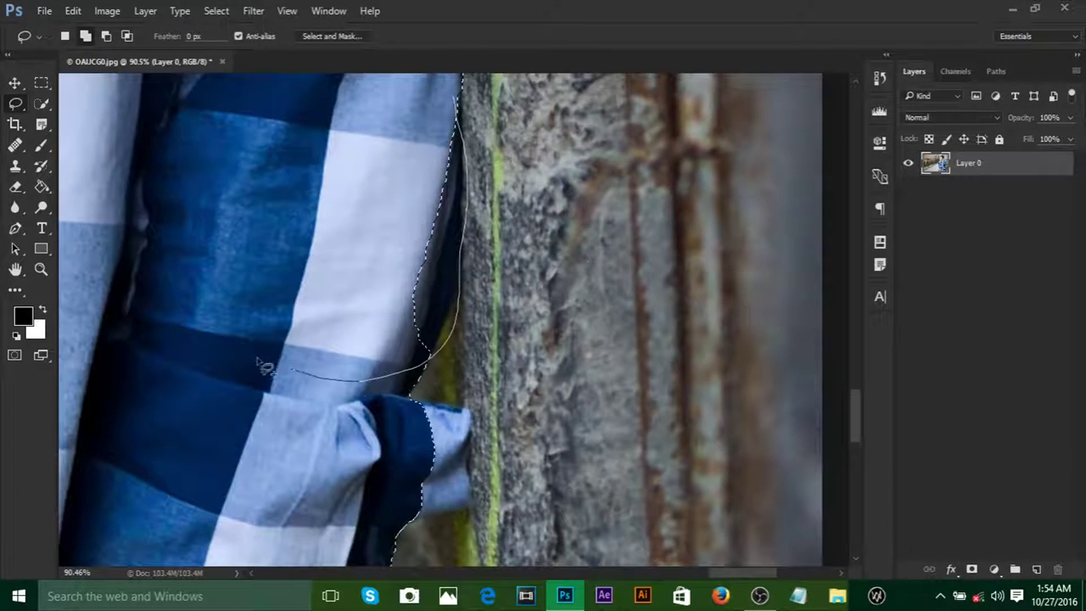
pyautogui.moveTo(263, 366); pyautogui.dragTo(267, 367)
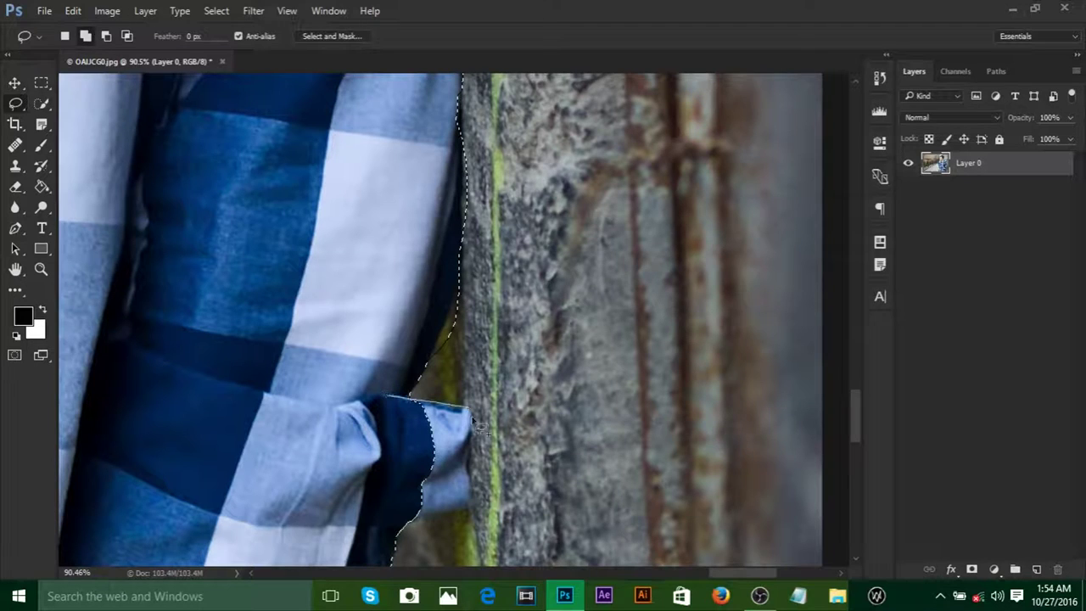
pyautogui.moveTo(472, 502)
pyautogui.mouseDown()
pyautogui.moveTo(434, 515)
pyautogui.moveTo(370, 483)
pyautogui.mouseUp()
# Step: Subtract the green-streaked background wedge between the dark forearm sleeve and the protruding rolled cuff from the lasso selection
pyautogui.scroll(6, 464, 271)
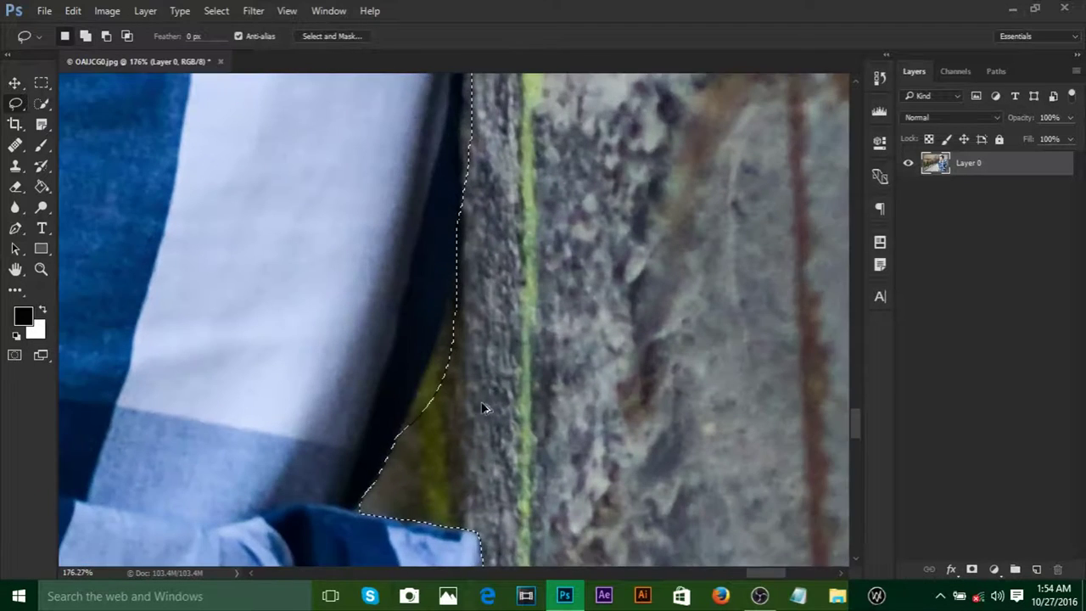
pyautogui.scroll(2, 484, 402)
pyautogui.scroll(-2, 512, 237)
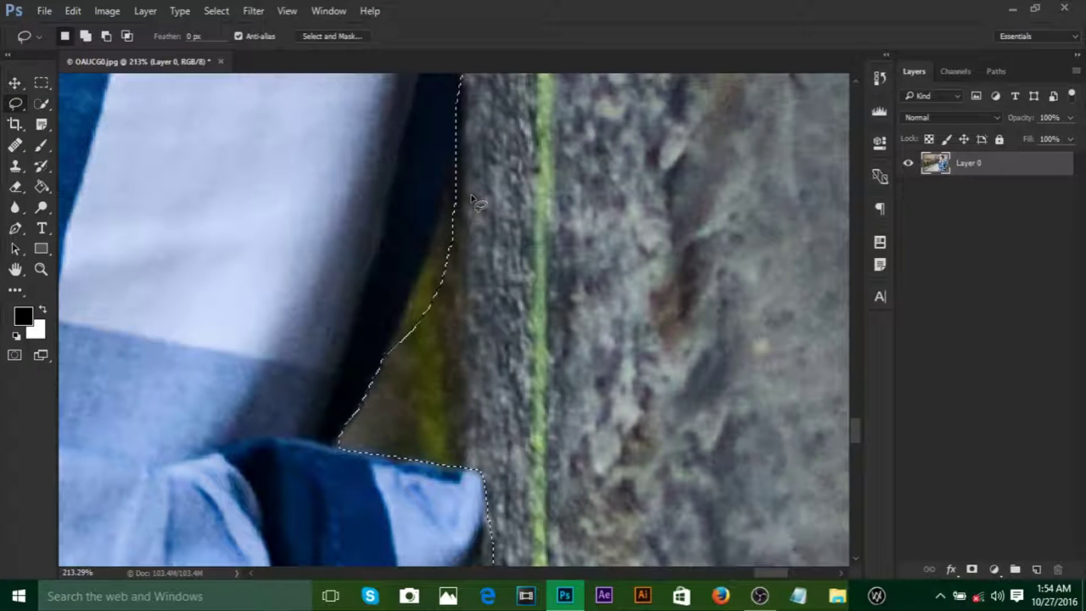
pyautogui.press('alt')
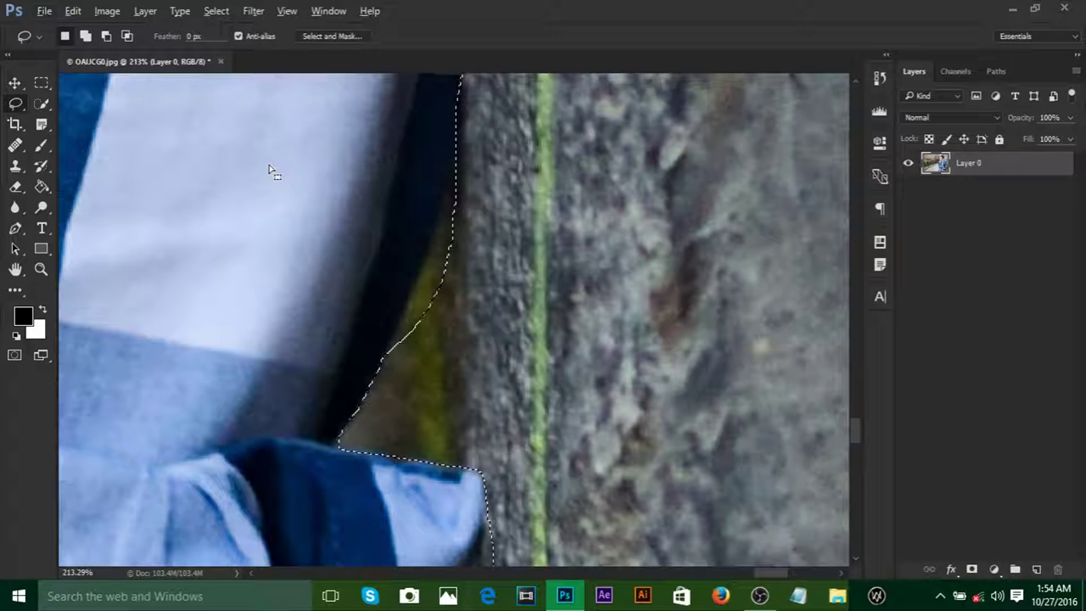
pyautogui.press('alt')
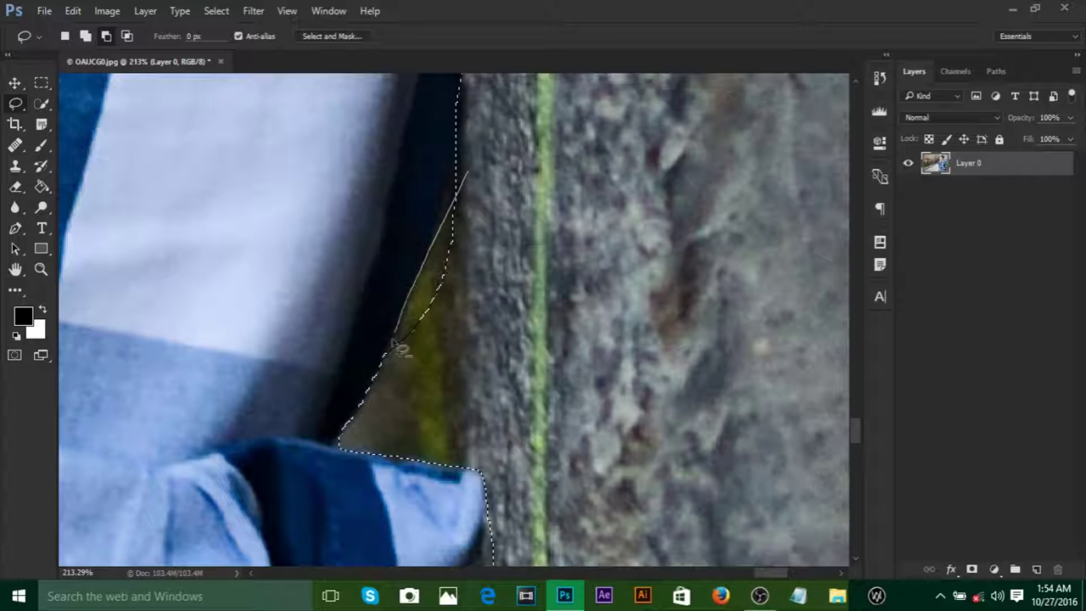
pyautogui.moveTo(394, 335); pyautogui.dragTo(562, 233)
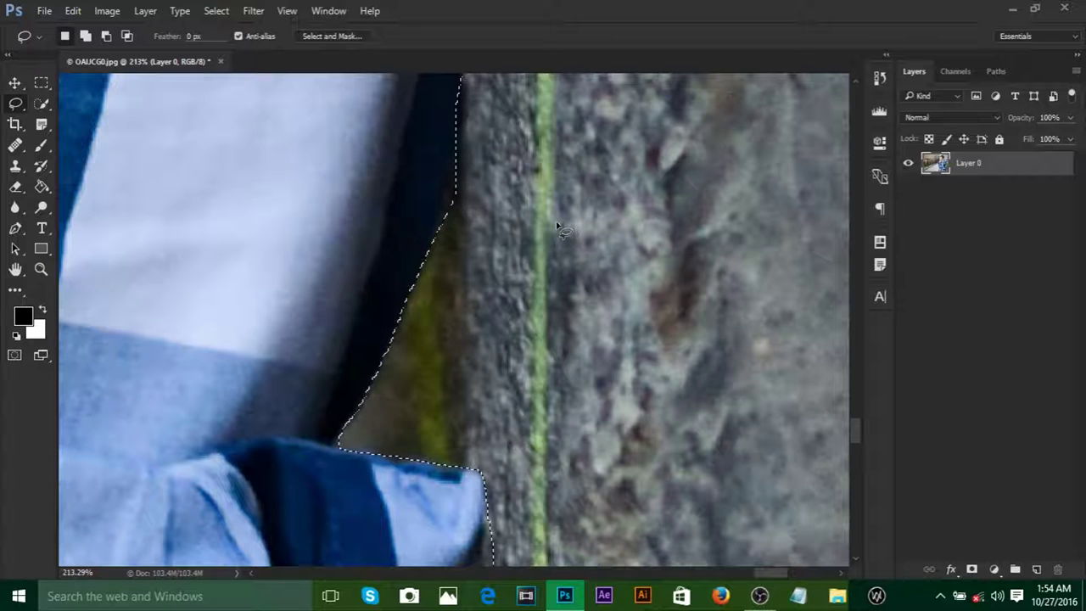
# Step: Add the missed lower hem of the rolled cuff beside the stone wall to the selection
pyautogui.scroll(-5, 562, 234)
pyautogui.moveTo(592, 475); pyautogui.dragTo(651, 256)
pyautogui.scroll(2, 453, 405)
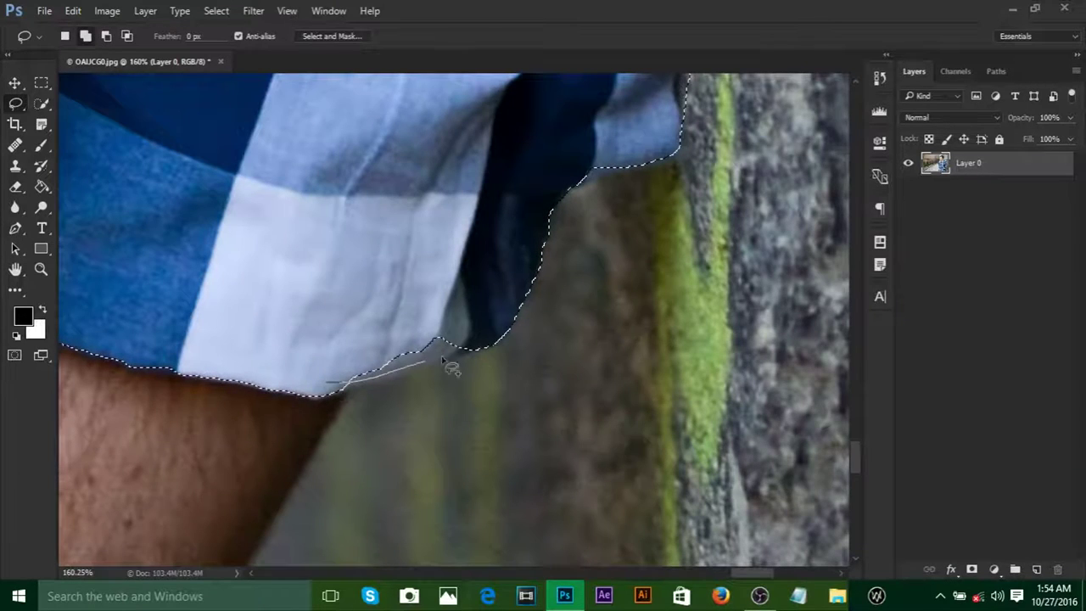
# Step: Lasso the outer edge of the bare forearm and the wristwatch down to the image's bottom and add it to the selection
pyautogui.scroll(-4, 478, 291)
pyautogui.moveTo(469, 312); pyautogui.dragTo(496, 212)
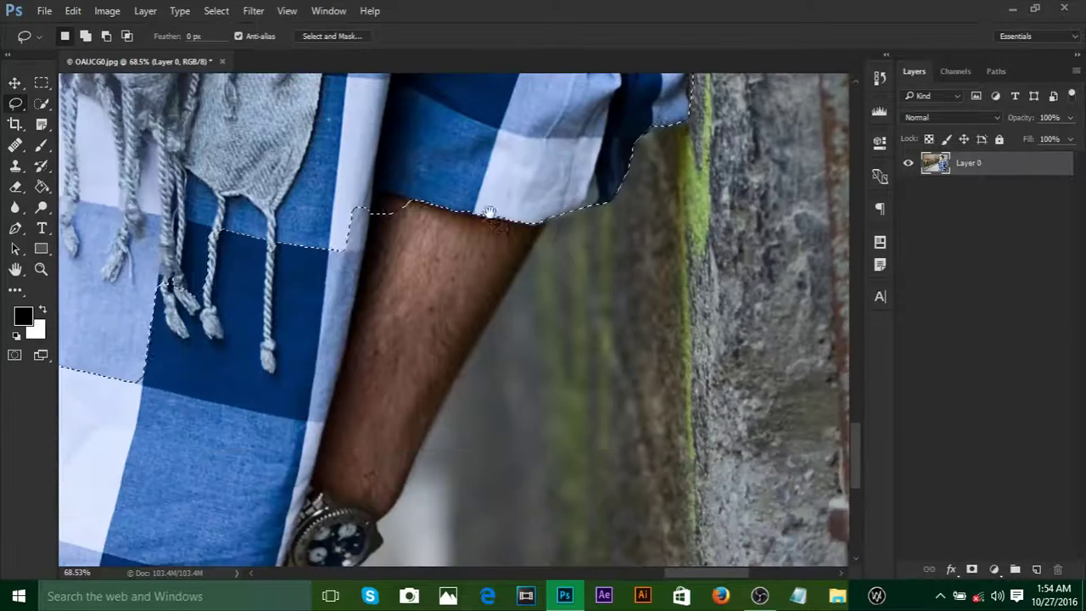
pyautogui.moveTo(564, 376); pyautogui.dragTo(570, 251)
pyautogui.scroll(-2, 564, 263)
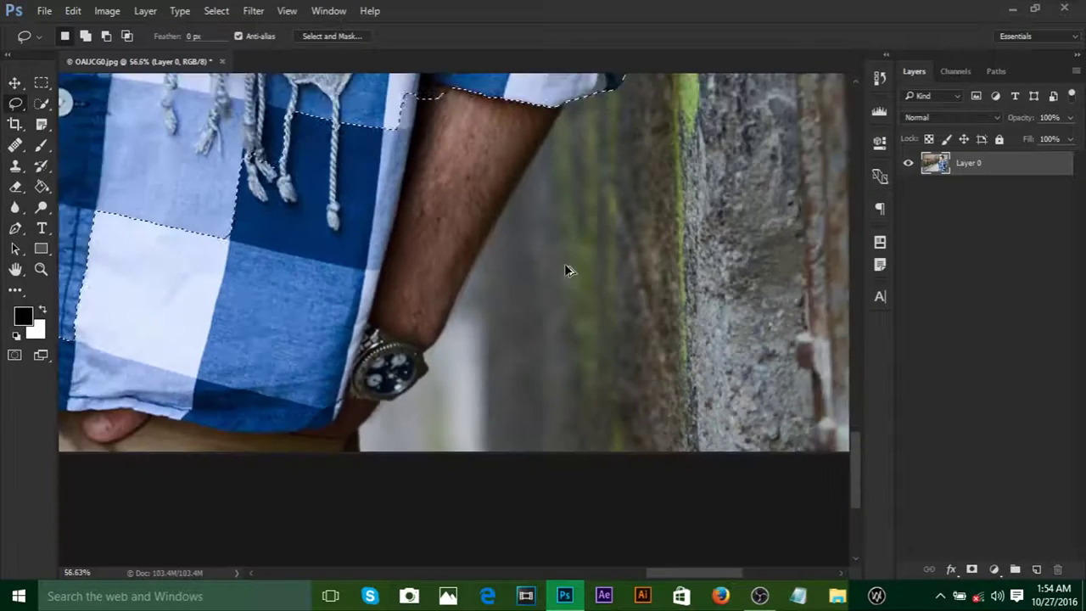
pyautogui.moveTo(549, 134); pyautogui.dragTo(469, 291)
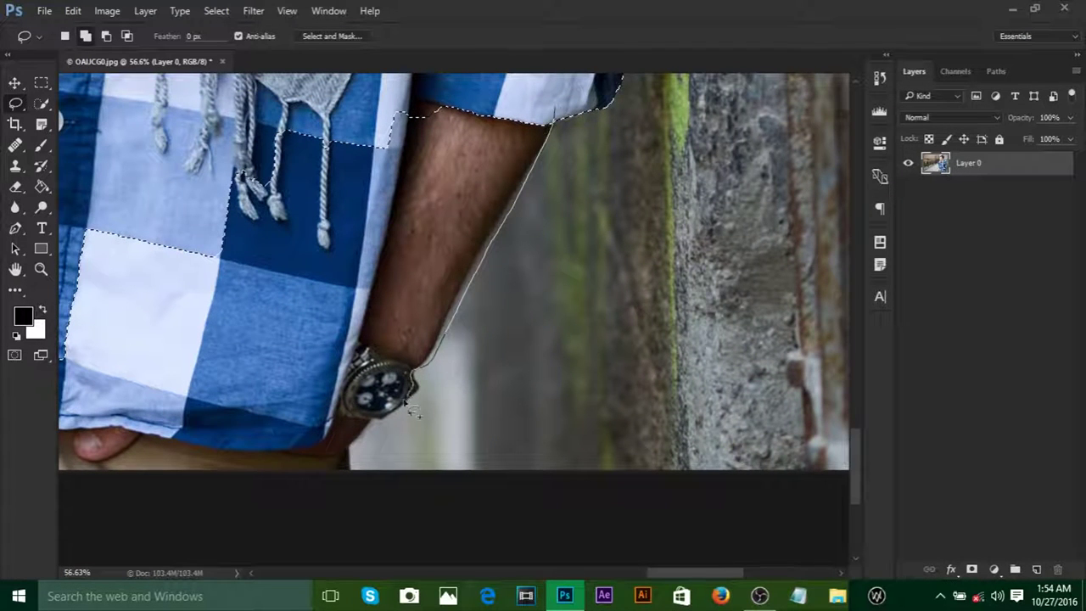
pyautogui.moveTo(359, 477)
pyautogui.mouseDown()
pyautogui.moveTo(329, 524)
pyautogui.moveTo(265, 496)
pyautogui.mouseUp()
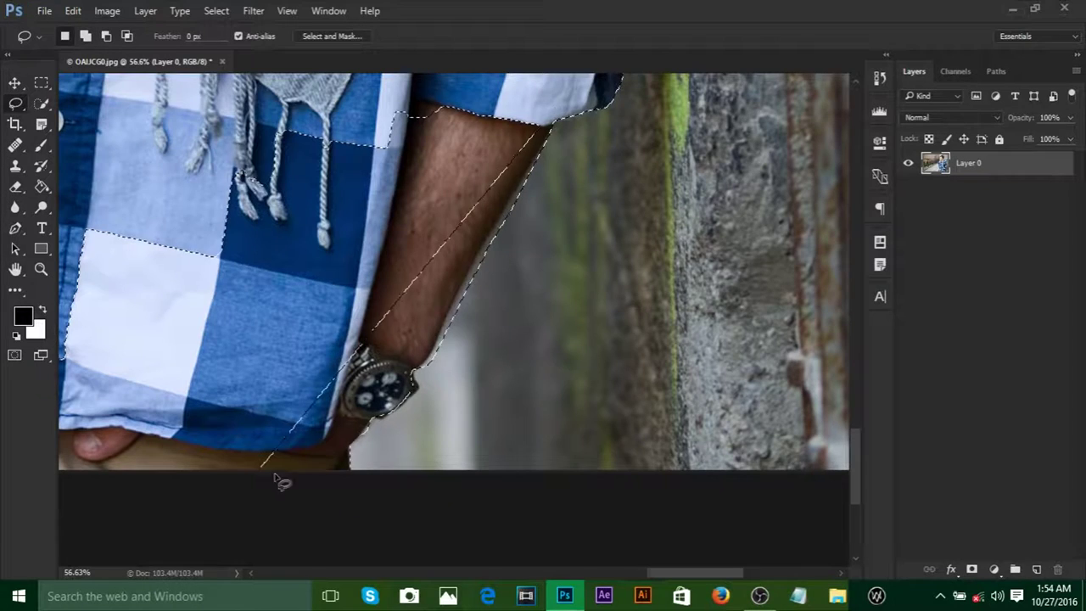
# Step: Add the trousers, both hands, the lower shirt and the rest of the watch arm to the selection
pyautogui.scroll(-3, 424, 386)
pyautogui.scroll(-1, 430, 387)
pyautogui.moveTo(382, 344); pyautogui.dragTo(671, 314)
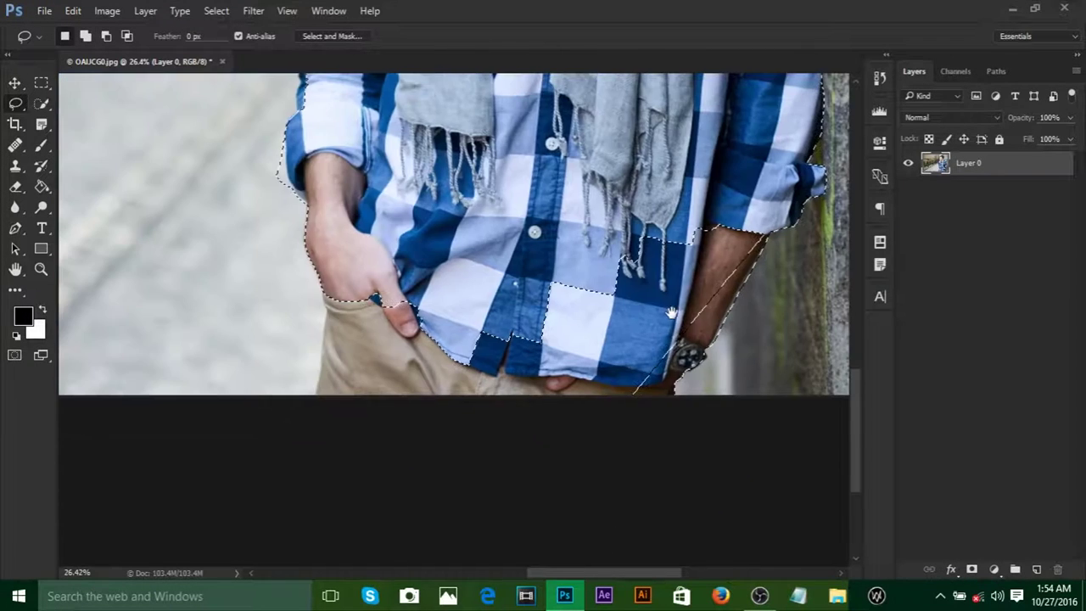
pyautogui.moveTo(766, 227)
pyautogui.mouseDown()
pyautogui.moveTo(759, 261)
pyautogui.moveTo(642, 436)
pyautogui.moveTo(318, 460)
pyautogui.moveTo(329, 404)
pyautogui.mouseUp()
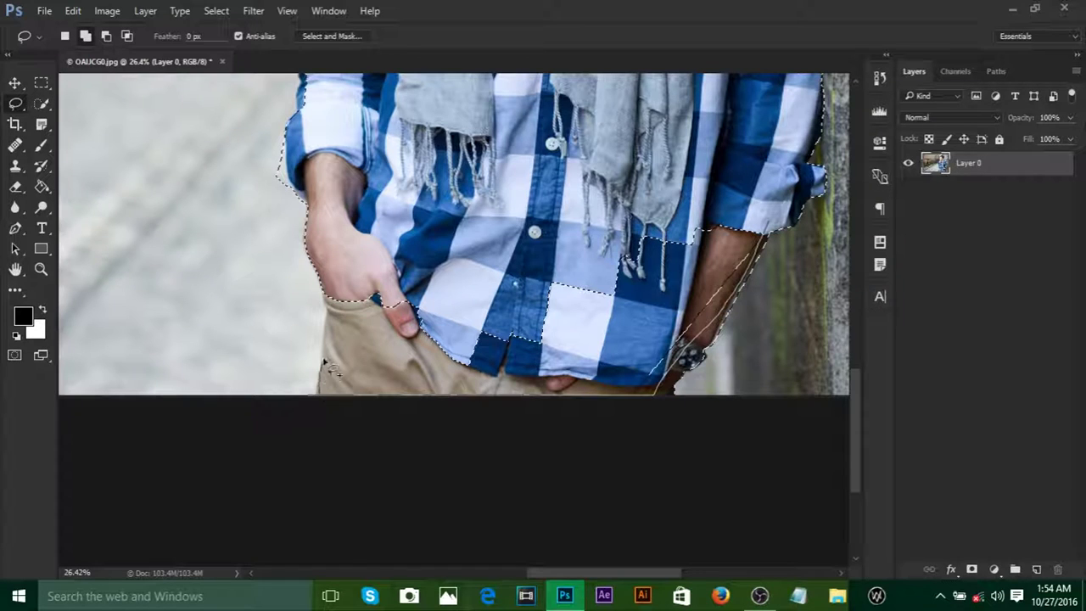
pyautogui.moveTo(331, 301)
pyautogui.mouseDown()
pyautogui.moveTo(509, 203)
pyautogui.moveTo(747, 180)
pyautogui.mouseUp()
# Step: Subtract the pale background sliver outside the rolled cuff and wrist on the street side from the selection
pyautogui.moveTo(593, 148); pyautogui.dragTo(605, 188)
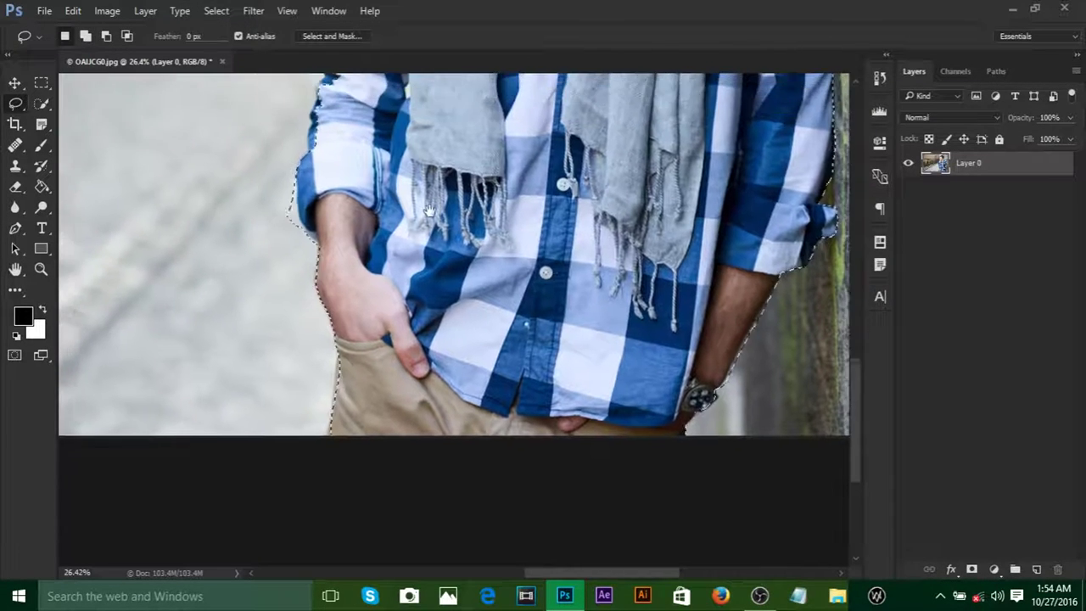
pyautogui.scroll(5, 252, 215)
pyautogui.moveTo(320, 121)
pyautogui.mouseDown()
pyautogui.moveTo(327, 236)
pyautogui.moveTo(348, 286)
pyautogui.mouseUp()
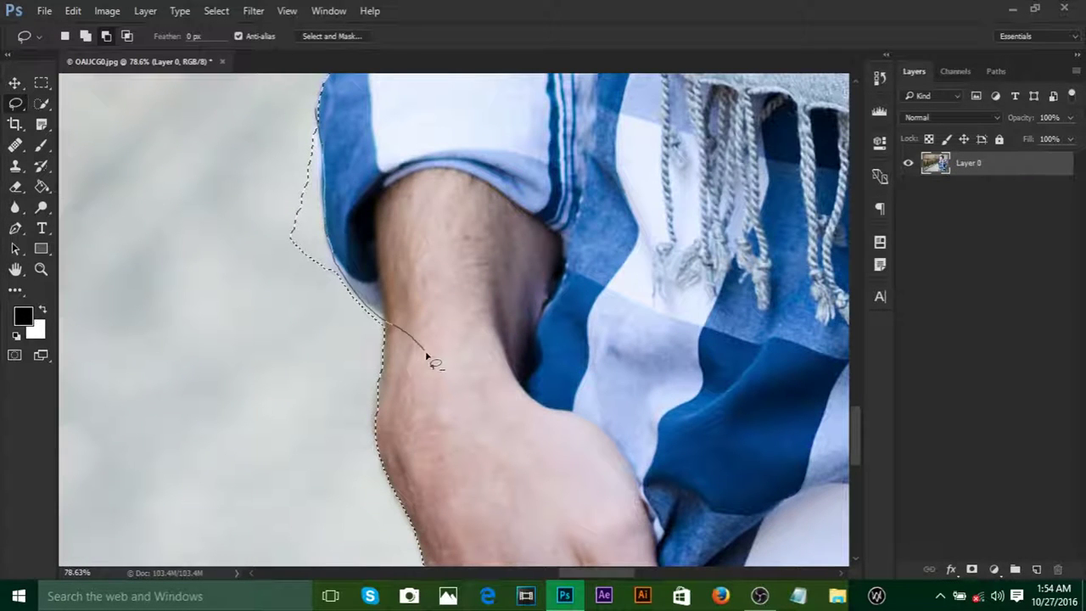
pyautogui.moveTo(427, 355)
pyautogui.mouseDown()
pyautogui.moveTo(245, 342)
pyautogui.moveTo(219, 194)
pyautogui.mouseUp()
pyautogui.moveTo(388, 314)
pyautogui.mouseDown()
pyautogui.moveTo(387, 394)
pyautogui.moveTo(492, 354)
pyautogui.mouseUp()
# Step: Add the missed dark blue fabric edges of the street-side lower sleeve, from the cuff up past the elbow, to the selection
pyautogui.scroll(-3, 511, 288)
pyautogui.moveTo(553, 93); pyautogui.dragTo(499, 253)
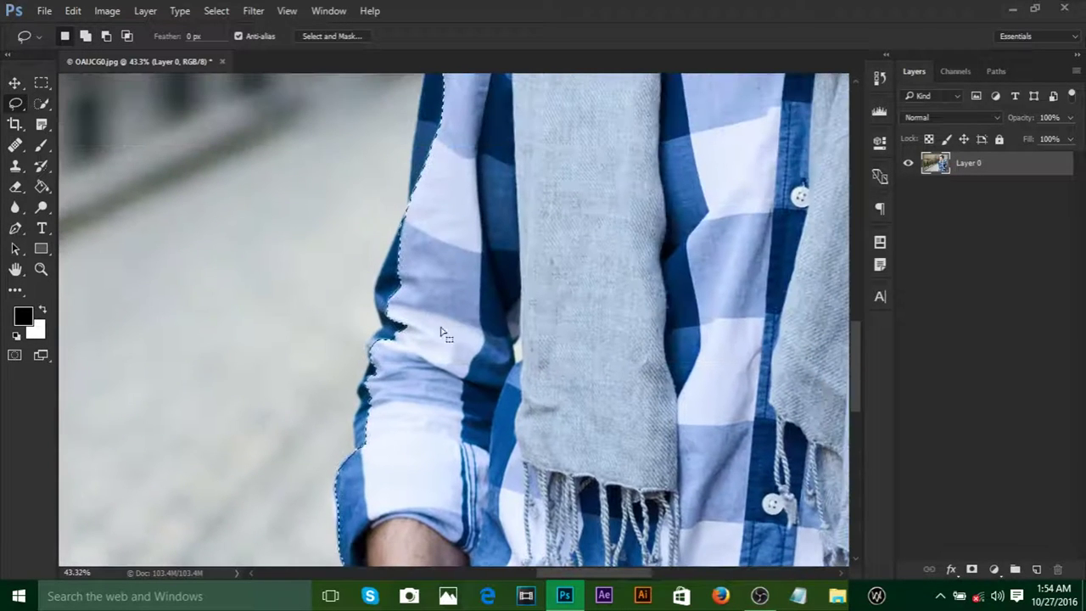
pyautogui.scroll(2, 399, 407)
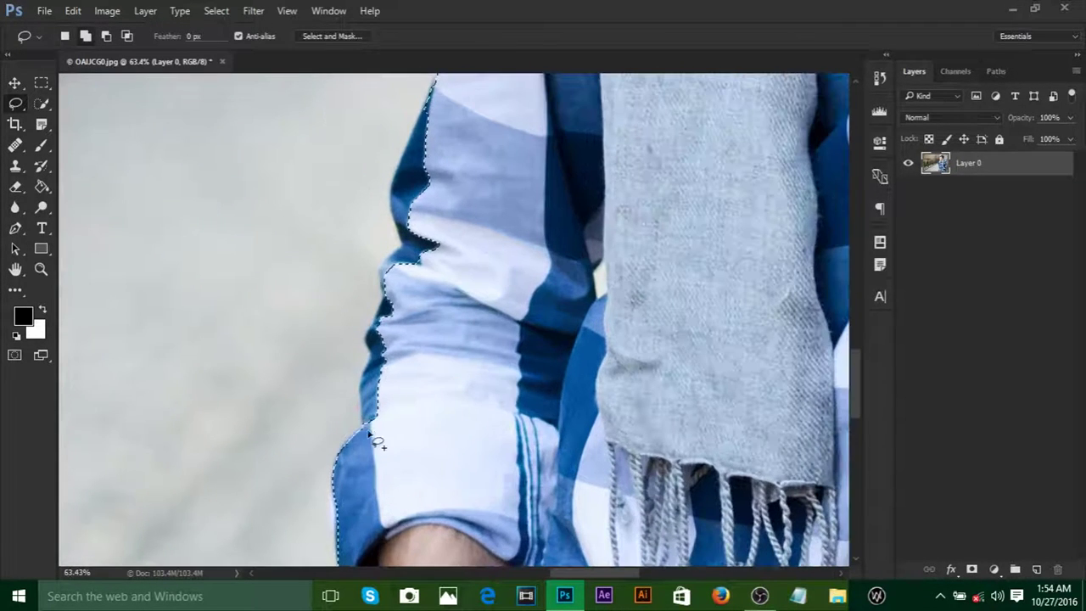
pyautogui.moveTo(369, 433)
pyautogui.mouseDown()
pyautogui.moveTo(360, 406)
pyautogui.moveTo(370, 338)
pyautogui.mouseUp()
pyautogui.moveTo(388, 279)
pyautogui.mouseDown()
pyautogui.moveTo(403, 238)
pyautogui.moveTo(394, 206)
pyautogui.moveTo(407, 155)
pyautogui.moveTo(438, 95)
pyautogui.moveTo(553, 229)
pyautogui.moveTo(581, 356)
pyautogui.mouseUp()
# Step: Add the missed outer edges of the street-side upper arm and shoulder to the selection
pyautogui.scroll(-3, 581, 355)
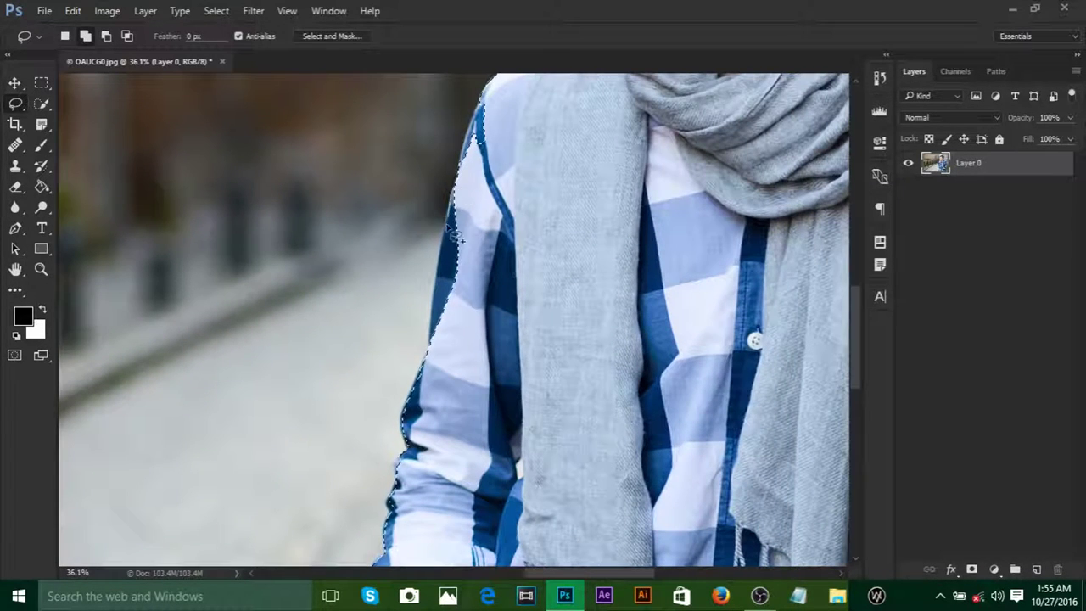
pyautogui.moveTo(571, 177); pyautogui.dragTo(526, 327)
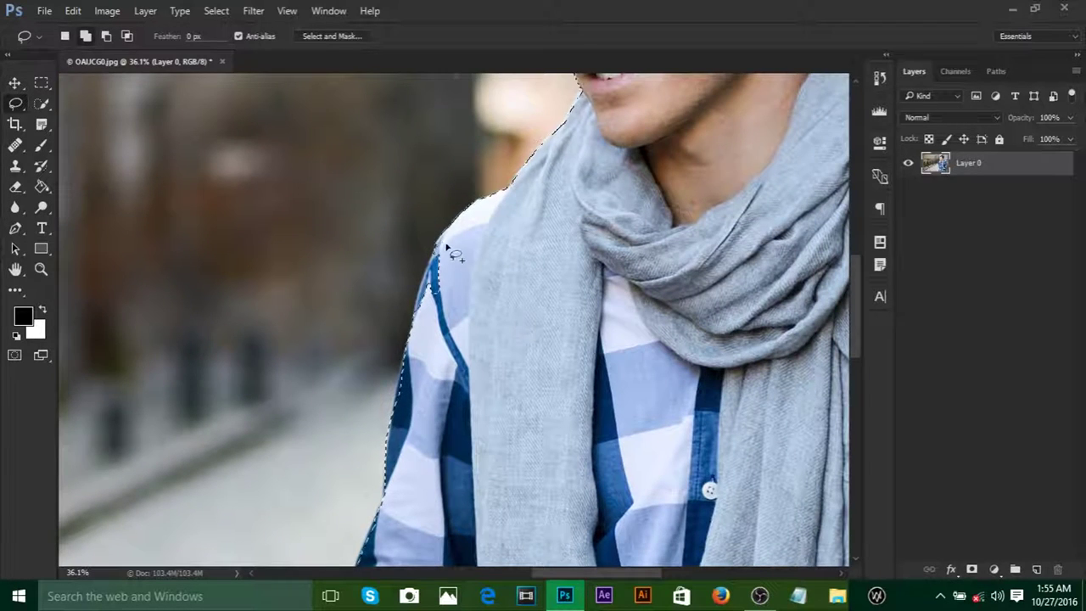
pyautogui.moveTo(449, 250)
pyautogui.mouseDown()
pyautogui.moveTo(419, 301)
pyautogui.moveTo(563, 294)
pyautogui.mouseUp()
# Step: Open the selection in Select and Mask around the man's head, keeping the On White view mode
pyautogui.scroll(-5, 517, 288)
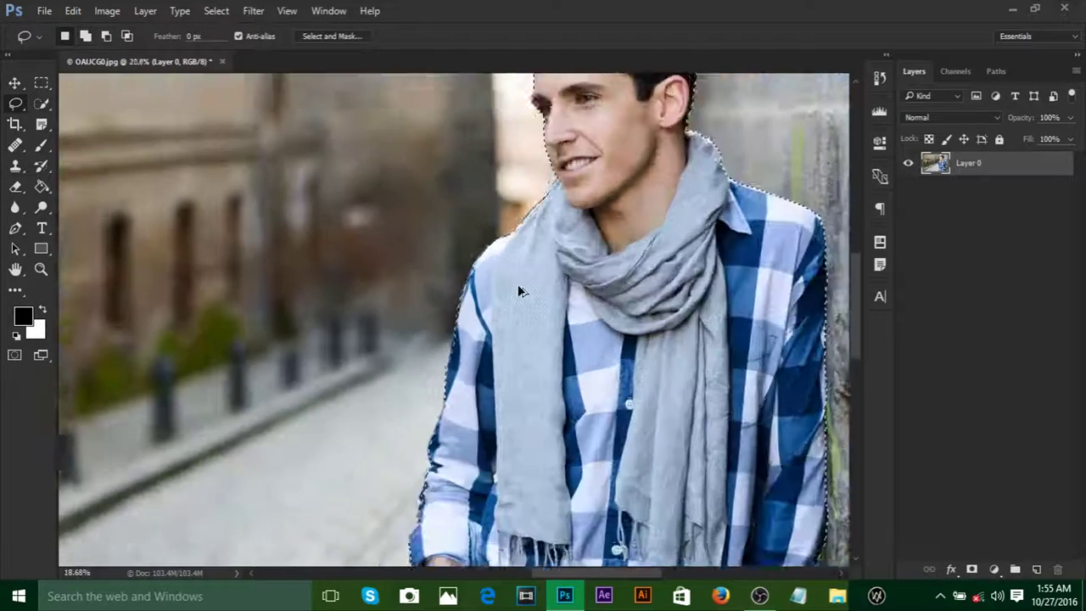
pyautogui.moveTo(640, 156); pyautogui.dragTo(541, 313)
pyautogui.scroll(6, 503, 229)
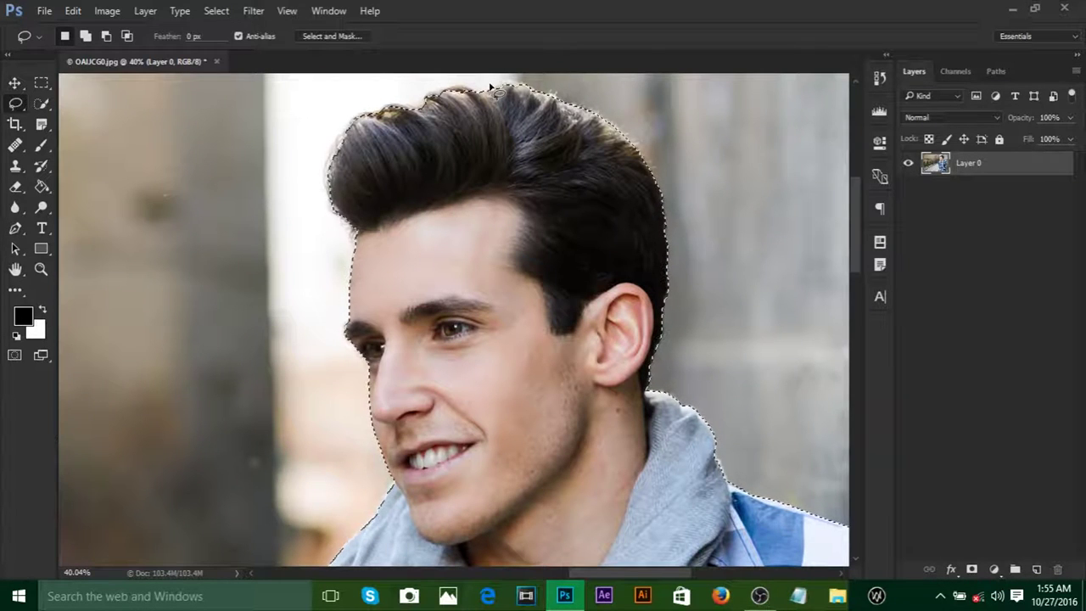
pyautogui.click(358, 38)
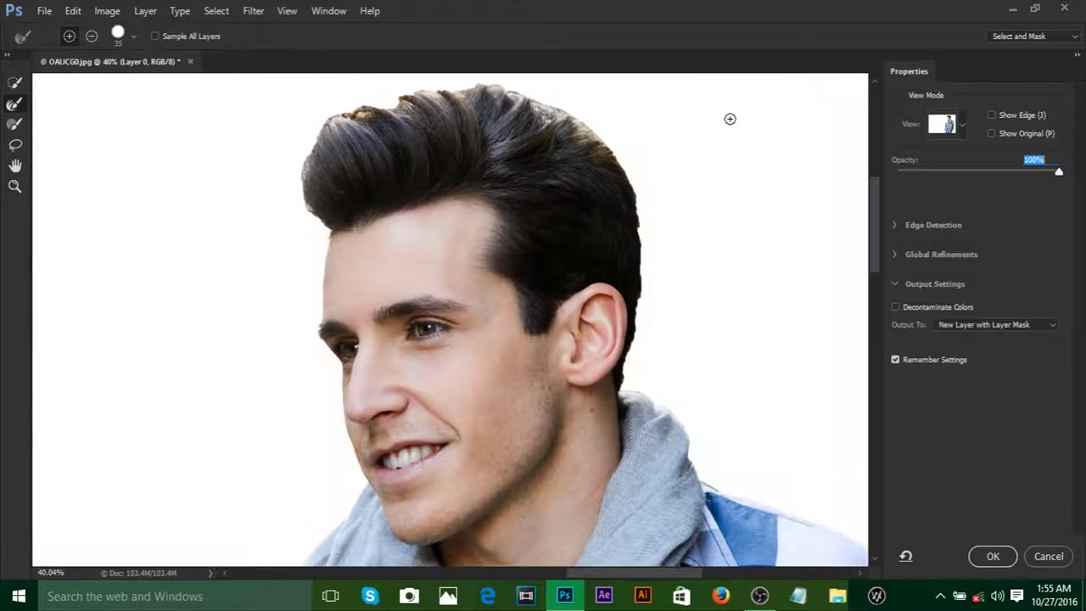
pyautogui.click(964, 129)
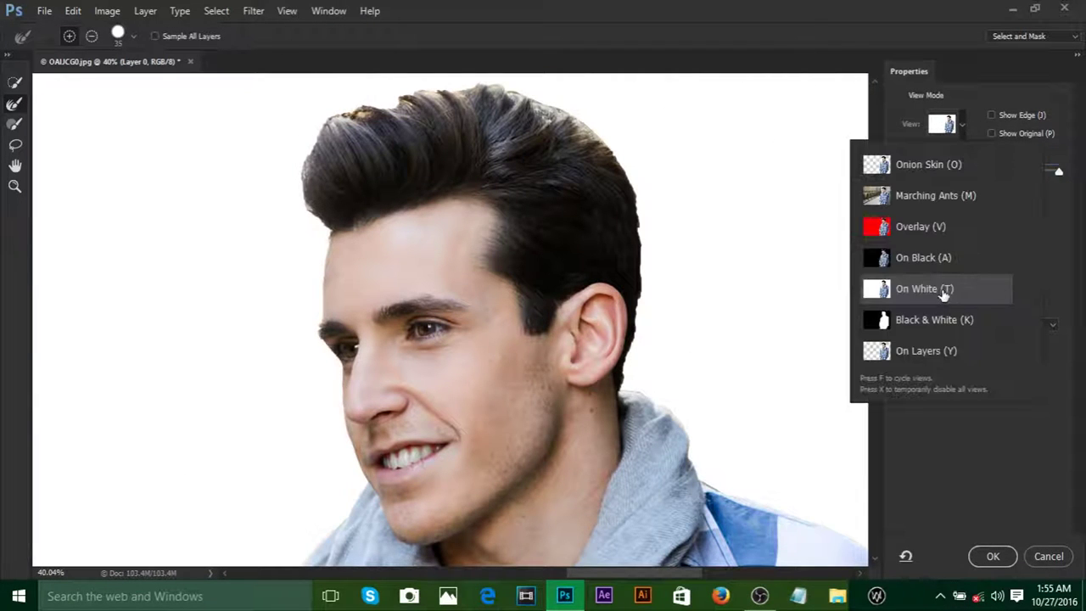
pyautogui.click(1014, 433)
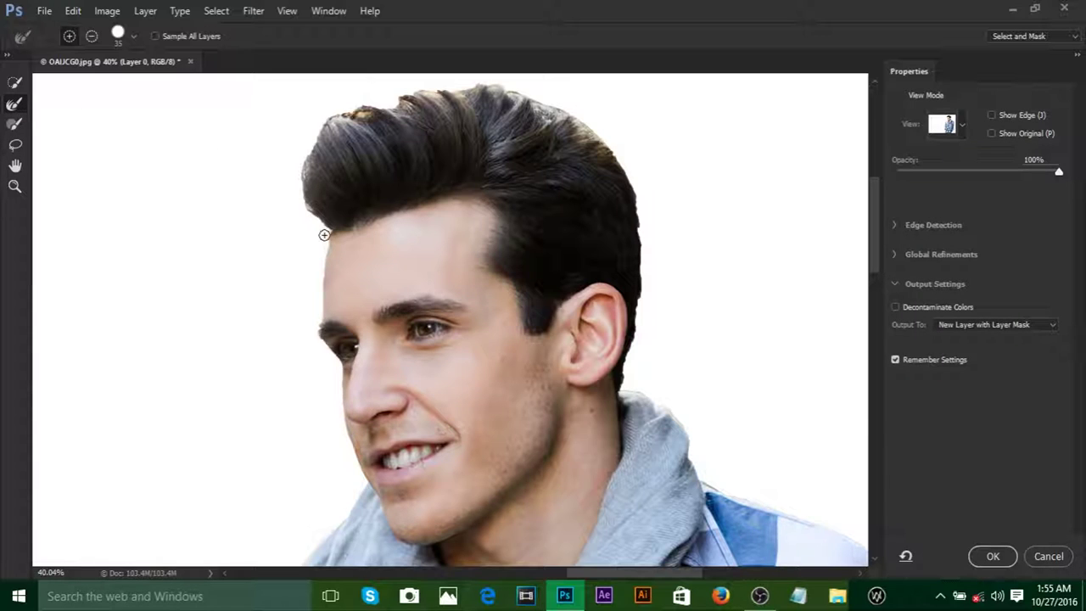
# Step: Brush along the hair outline from the forehead over the crown to the nape with the Refine Edge Brush at size 35
pyautogui.moveTo(324, 235); pyautogui.dragTo(298, 182)
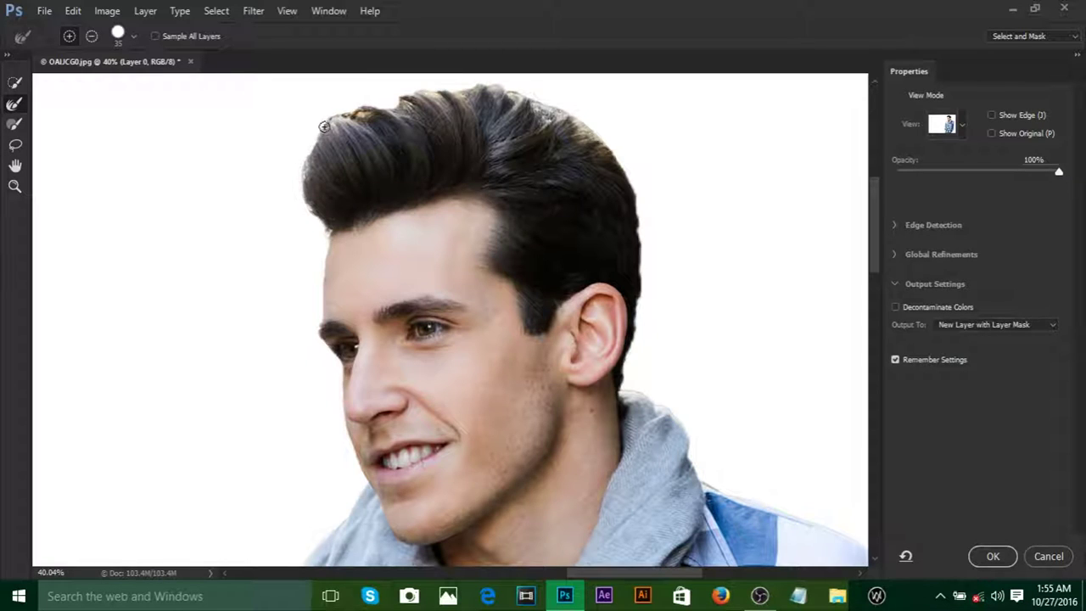
pyautogui.moveTo(407, 96); pyautogui.dragTo(519, 86)
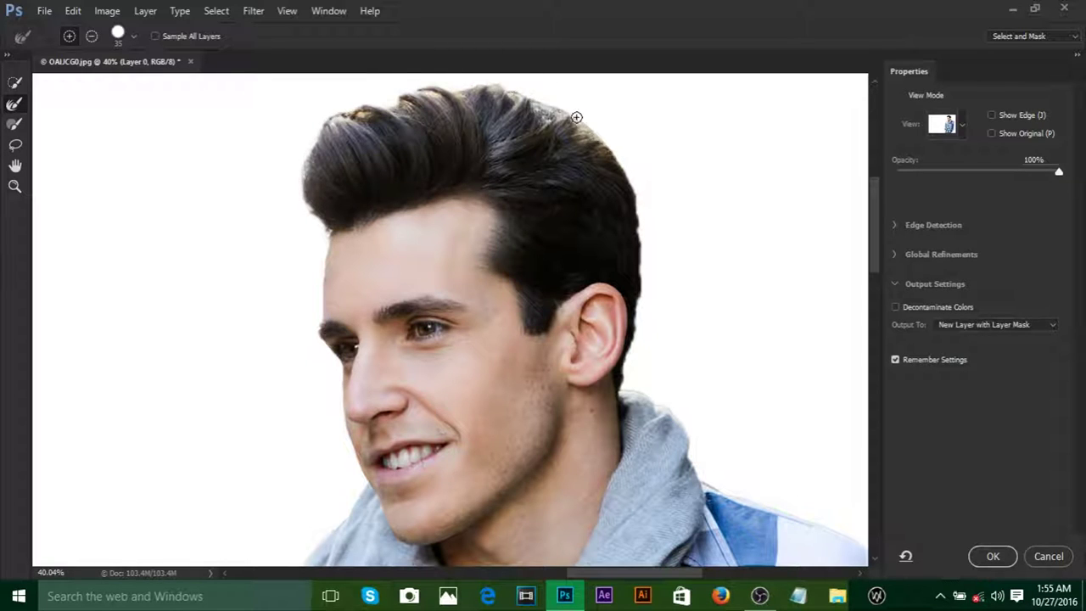
pyautogui.moveTo(575, 116); pyautogui.dragTo(603, 141)
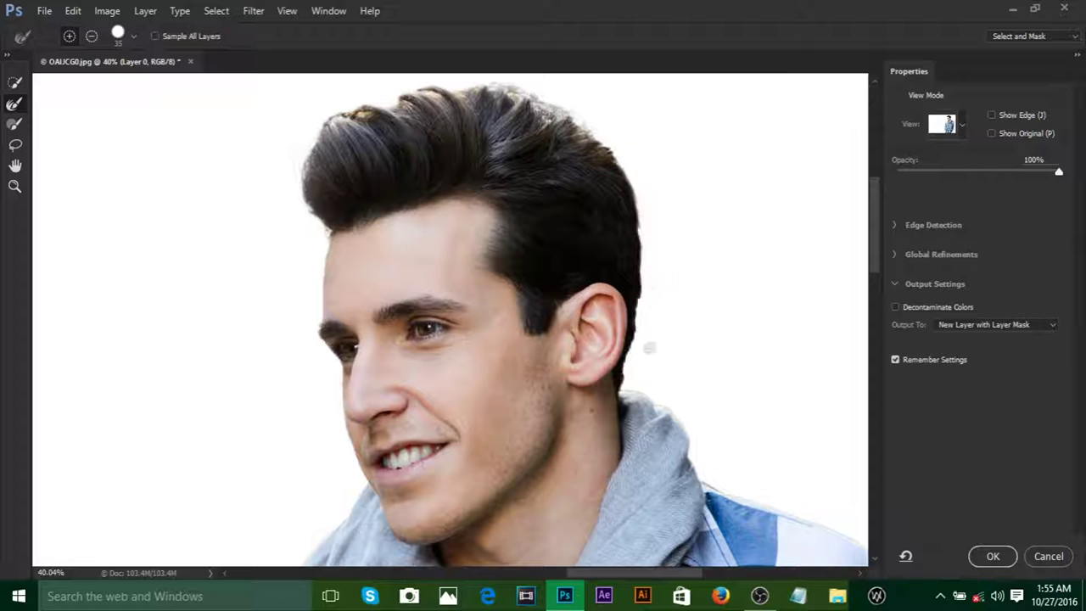
pyautogui.moveTo(630, 387); pyautogui.dragTo(625, 364)
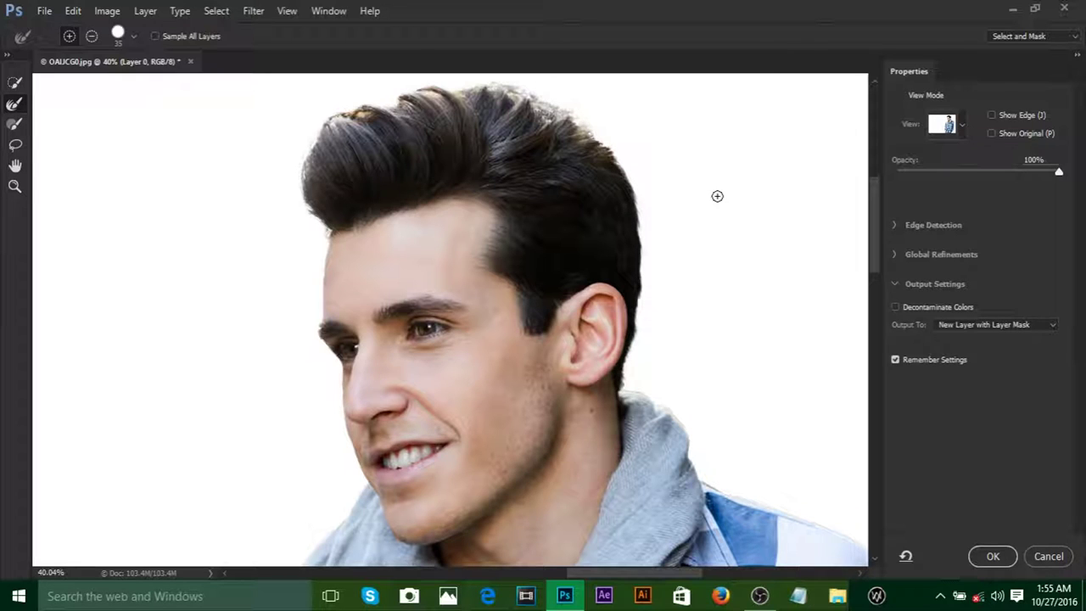
# Step: Examine the refined hair outline and the forehead and face edges up close
pyautogui.scroll(-5, 478, 168)
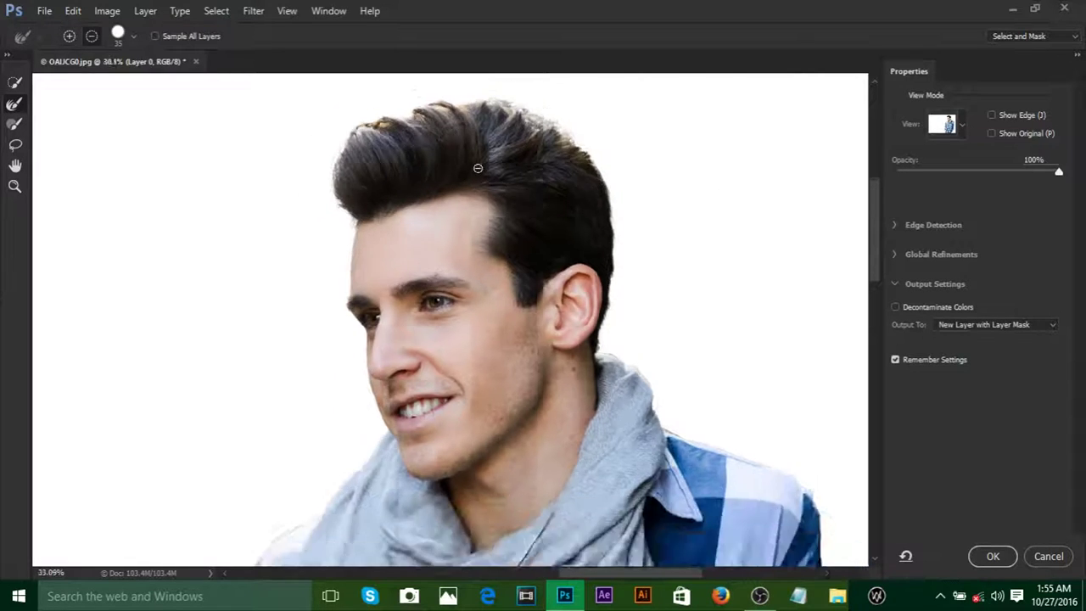
pyautogui.scroll(11, 478, 168)
pyautogui.moveTo(601, 131); pyautogui.dragTo(540, 274)
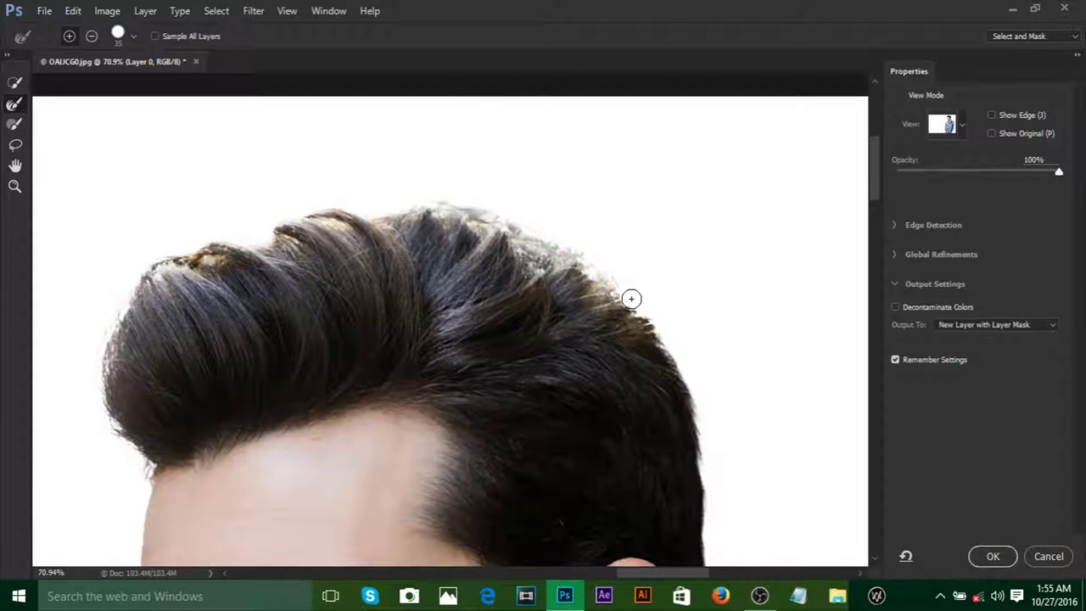
pyautogui.scroll(-3, 631, 299)
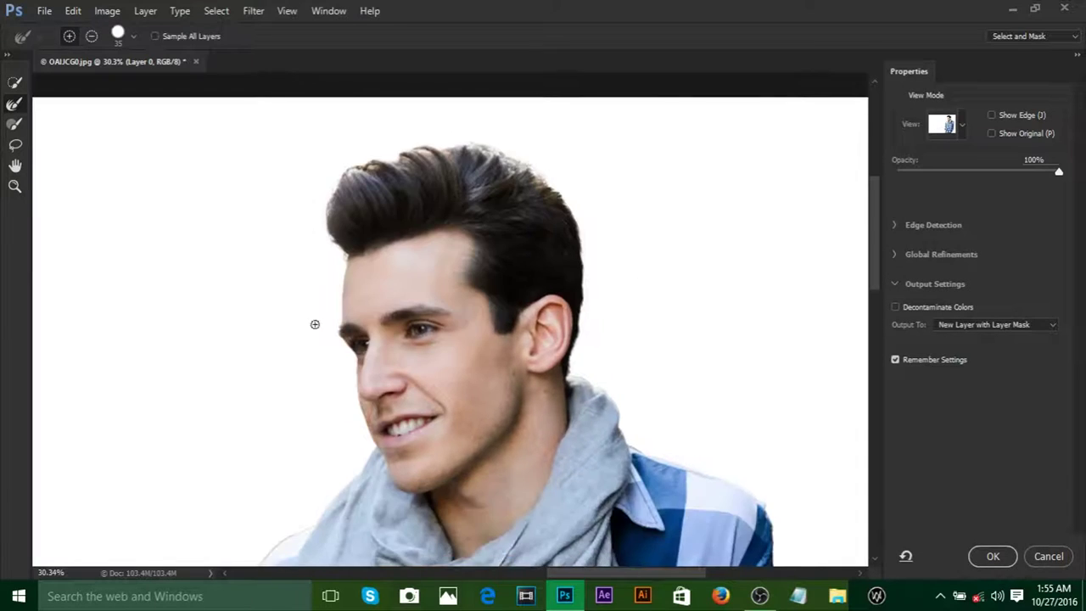
pyautogui.scroll(3, 315, 324)
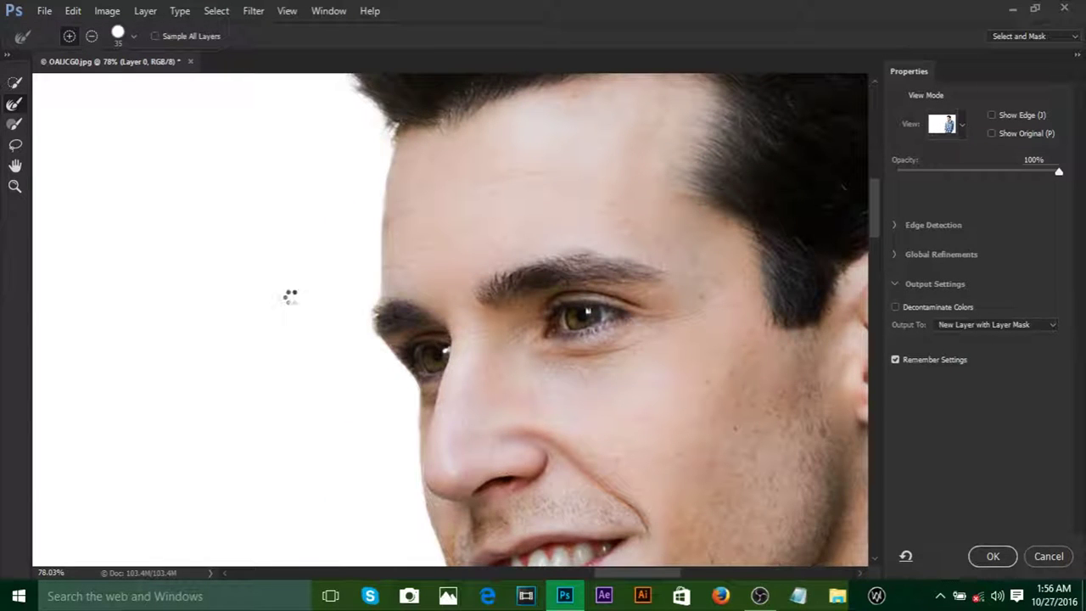
pyautogui.press('space')
pyautogui.moveTo(800, 129); pyautogui.dragTo(460, 217)
pyautogui.scroll(-5, 459, 217)
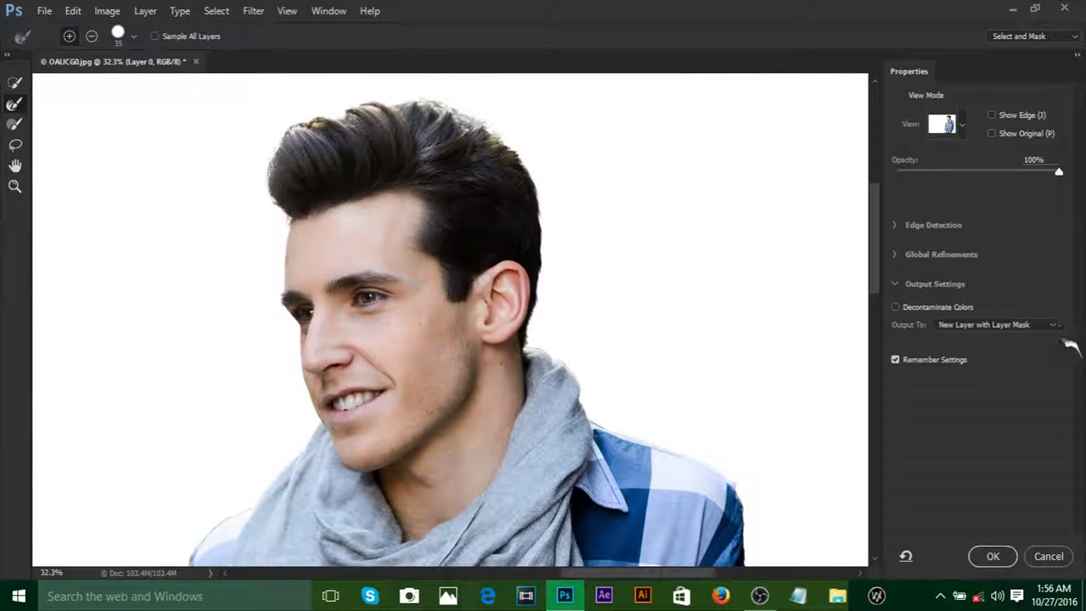
# Step: Set the refinement output to New Layer with Layer Mask and activate the Quick Selection tool
pyautogui.click(1055, 325)
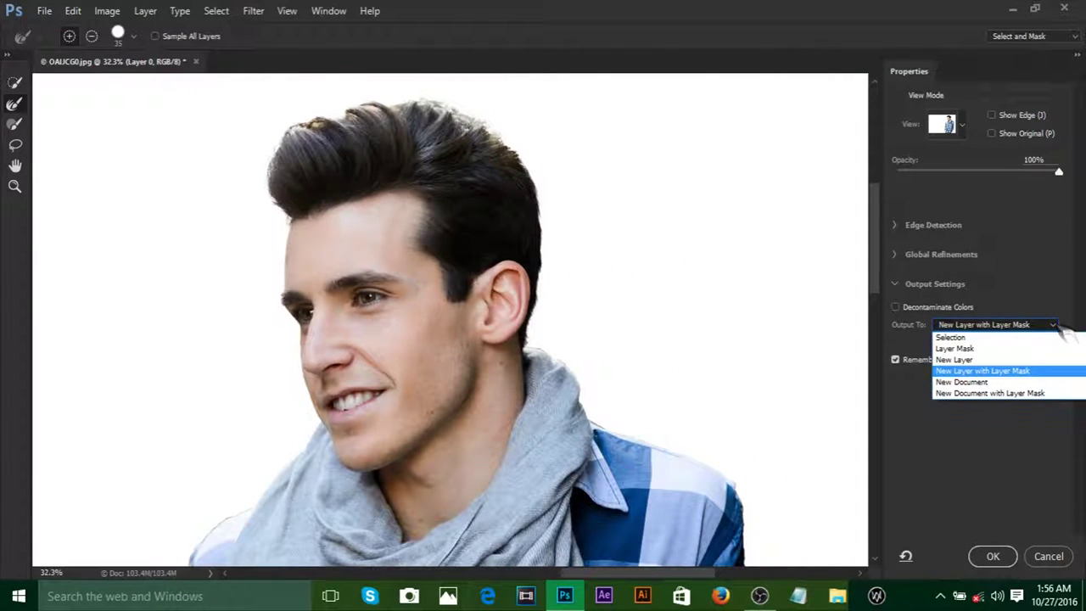
pyautogui.click(997, 378)
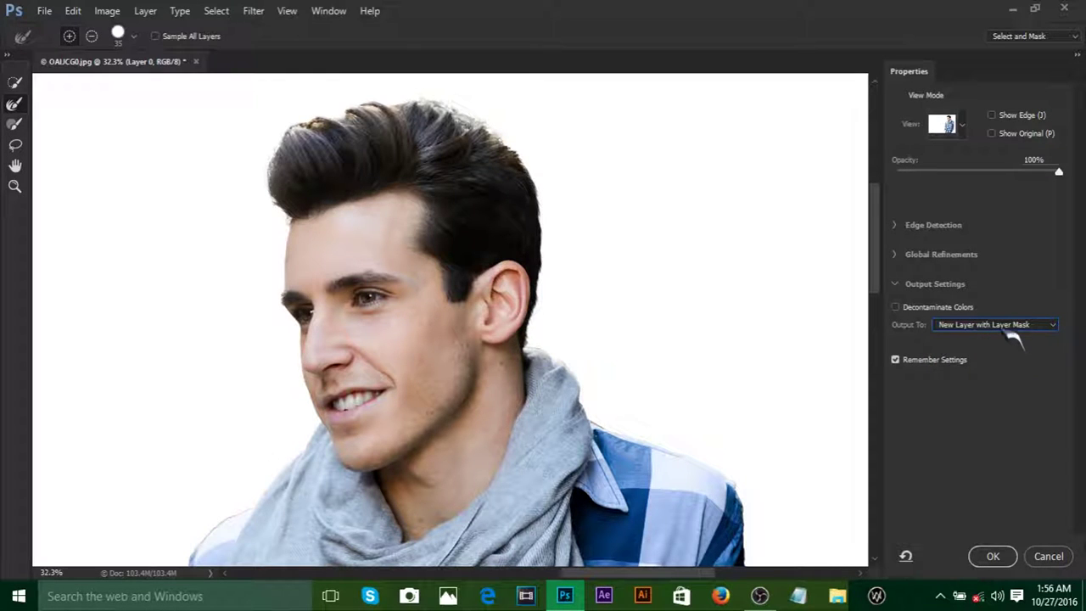
pyautogui.press('alt')
pyautogui.click(14, 82)
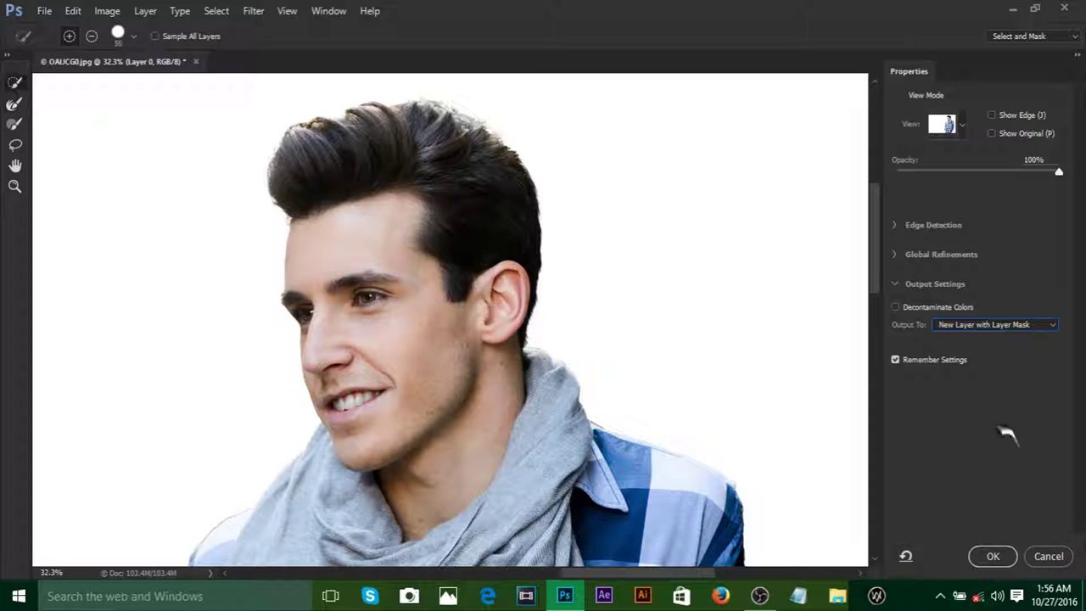
# Step: Output the refined cutout as a new masked layer and delete the original Layer 0
pyautogui.click(992, 556)
pyautogui.scroll(-4, 530, 207)
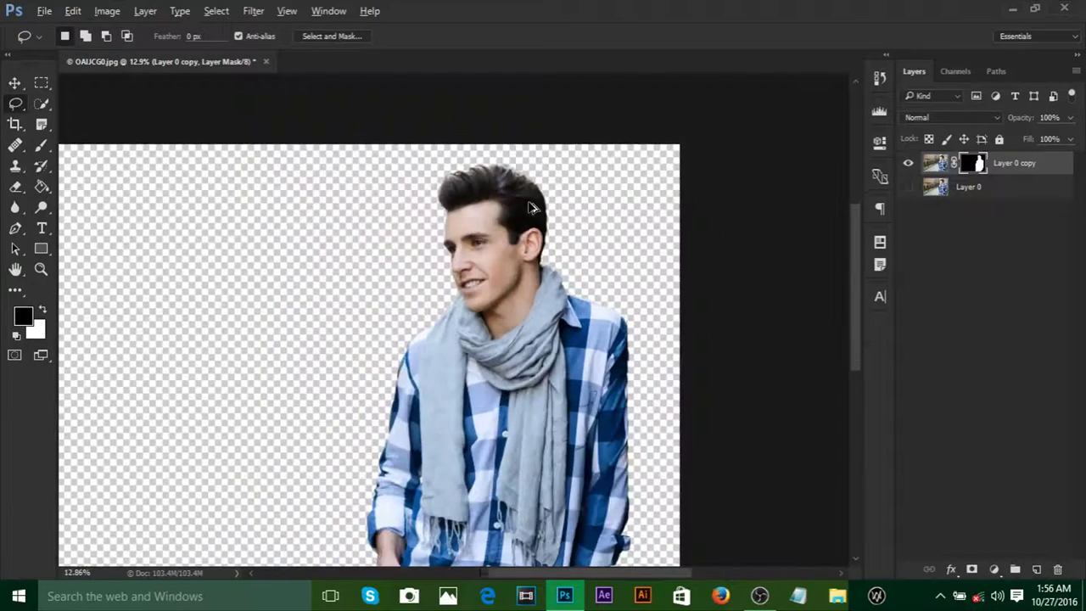
pyautogui.click(978, 194)
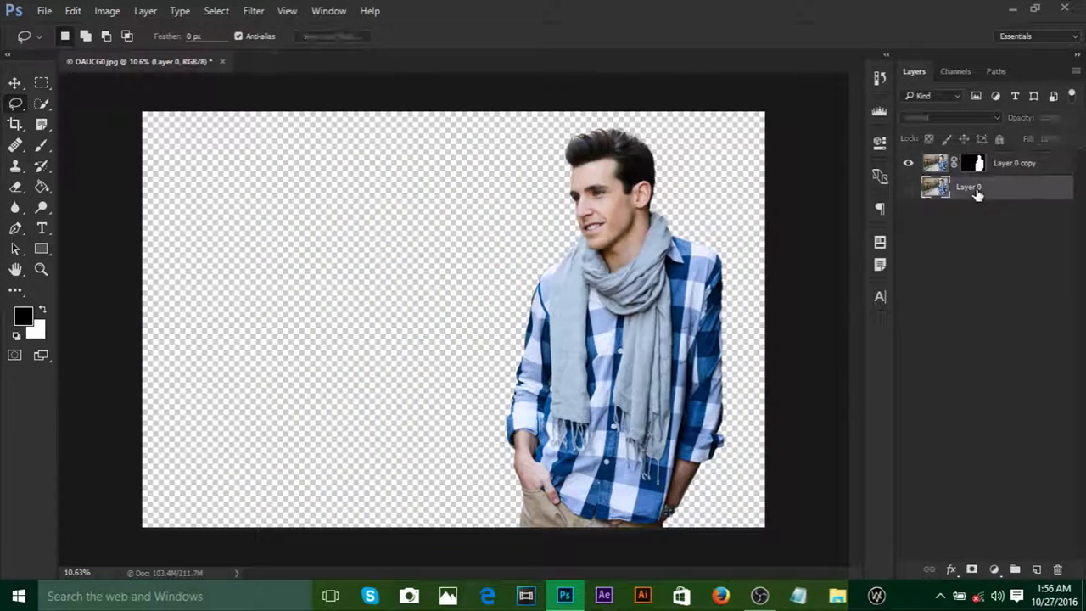
pyautogui.press('Delete')
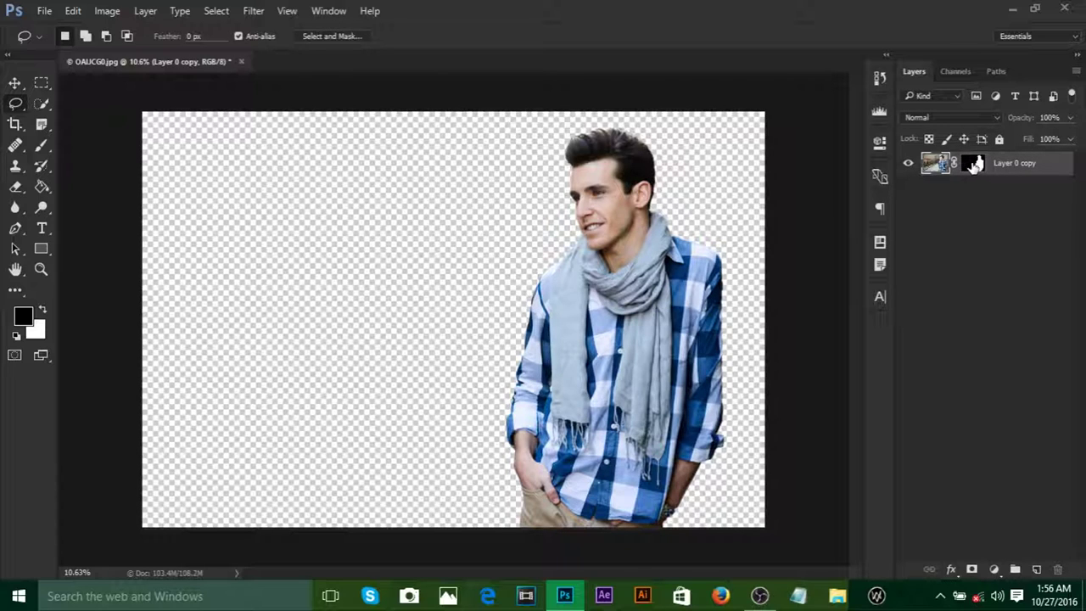
# Step: Move the masked man horizontally from the canvas's right side to its centre with the Move tool
pyautogui.click(972, 164)
pyautogui.click(14, 83)
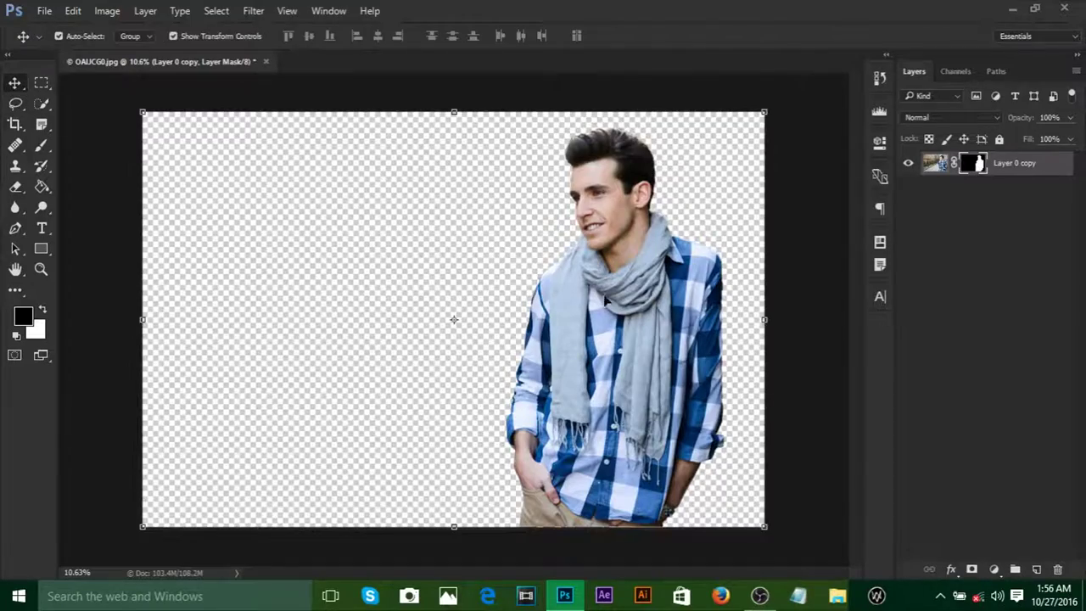
pyautogui.moveTo(632, 312); pyautogui.dragTo(486, 314)
# Step: Try painting white on the layer mask beside the man's shoulder with a size 100 brush, and undo the strokes
pyautogui.scroll(5, 583, 271)
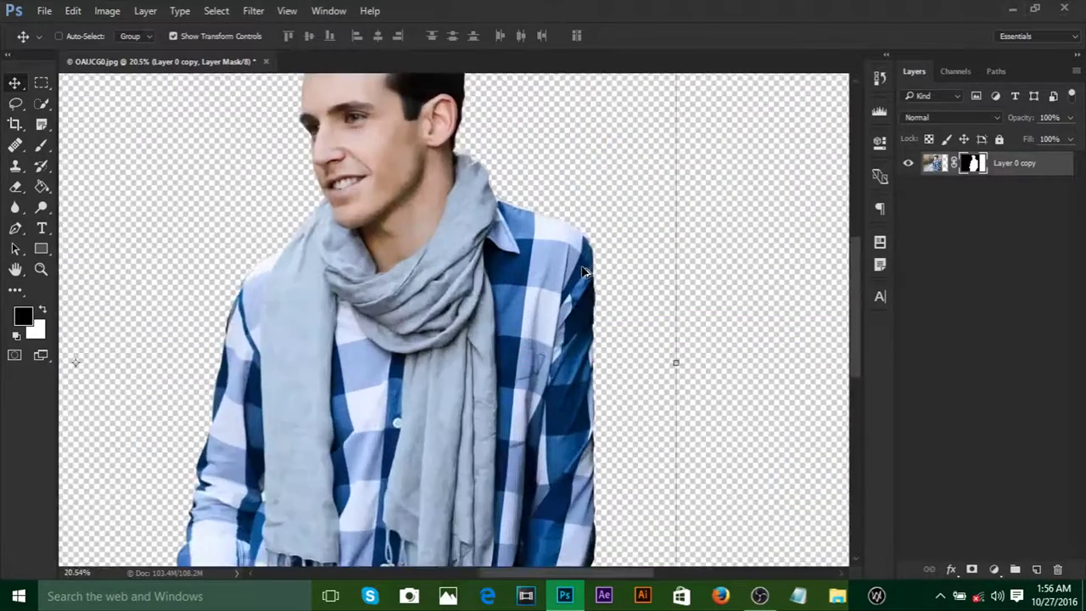
pyautogui.moveTo(477, 136); pyautogui.dragTo(494, 289)
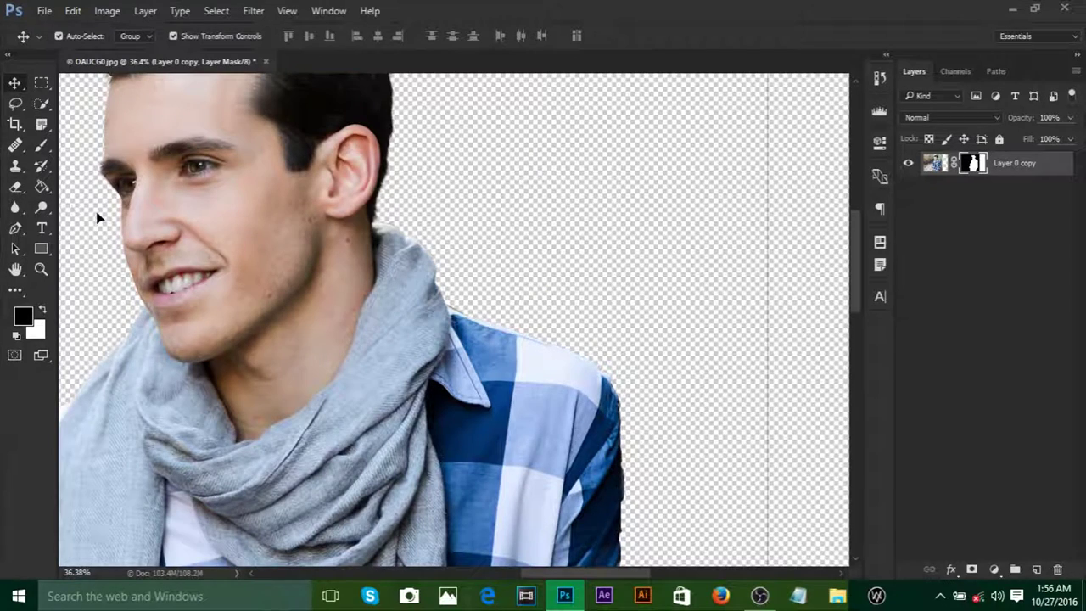
pyautogui.press('b')
pyautogui.scroll(4, 466, 303)
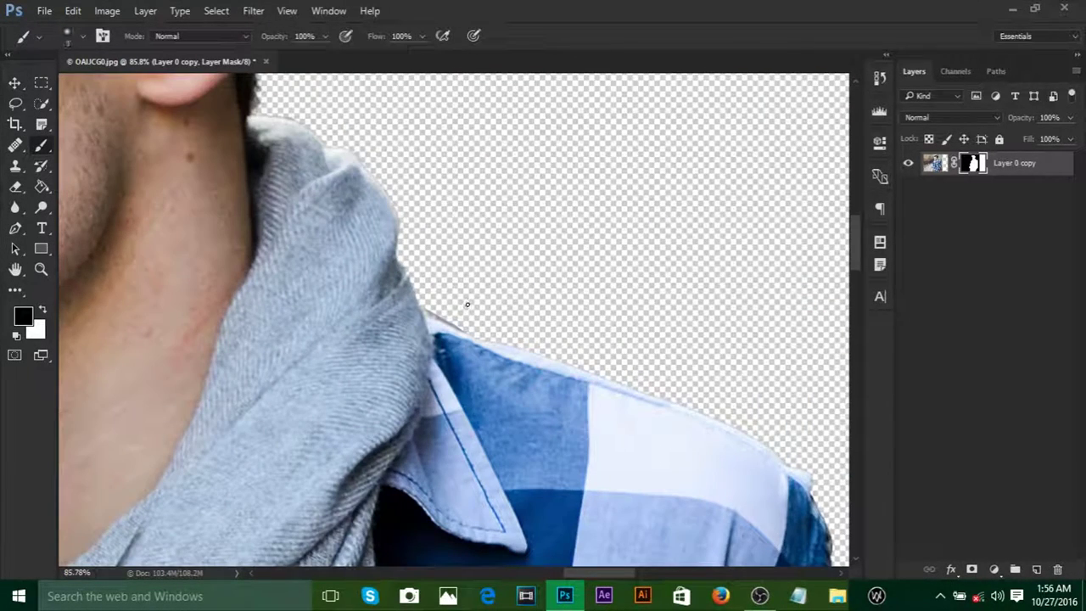
pyautogui.press(']')
pyautogui.press(']')
pyautogui.press(']')
pyautogui.press(']')
pyautogui.press(']')
pyautogui.press(']')
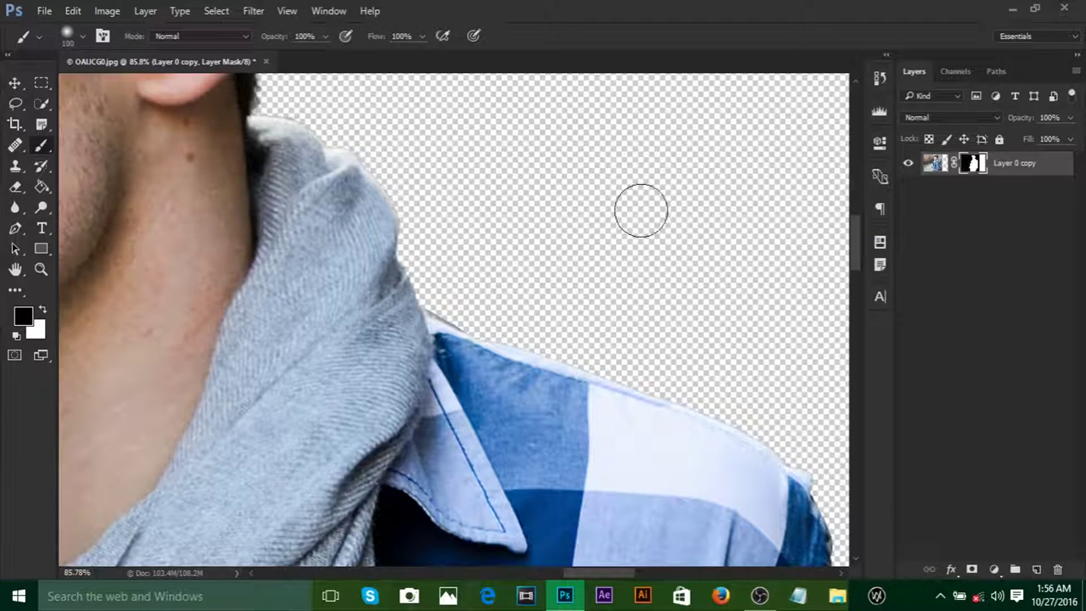
pyautogui.click(44, 311)
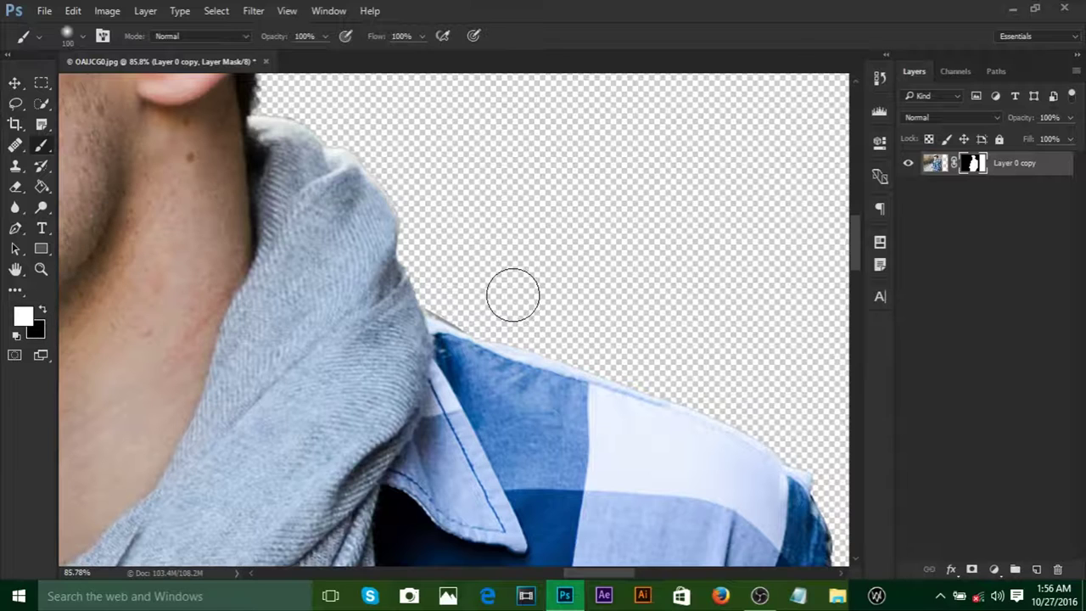
pyautogui.moveTo(552, 284); pyautogui.dragTo(547, 344)
pyautogui.moveTo(529, 408); pyautogui.dragTo(686, 249)
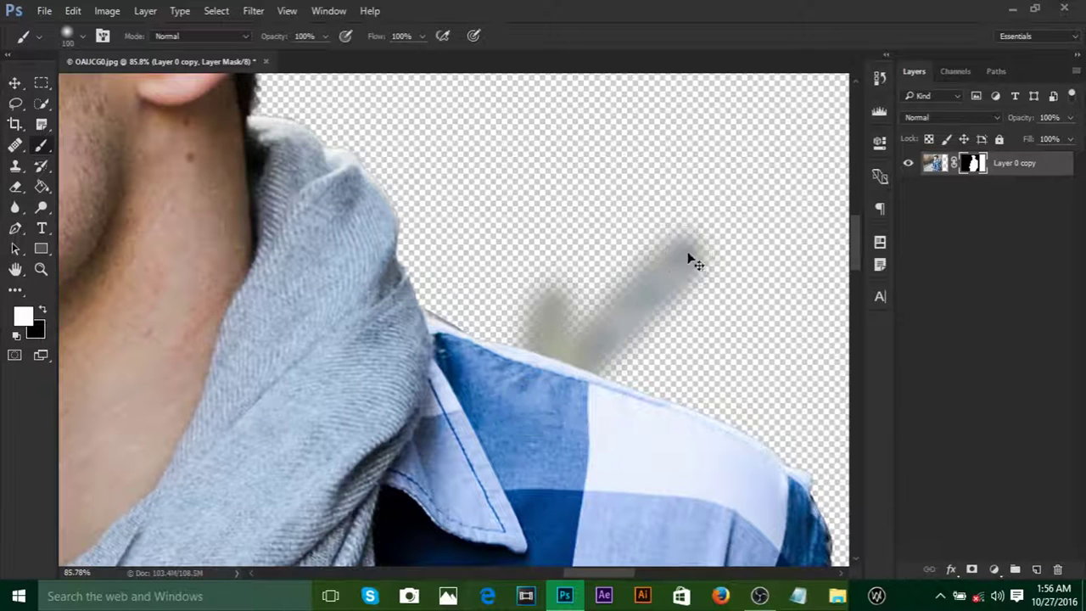
pyautogui.hotkey('ctrl', 'z')
pyautogui.hotkey('ctrl', 'alt', 'z')
pyautogui.scroll(-3, 498, 260)
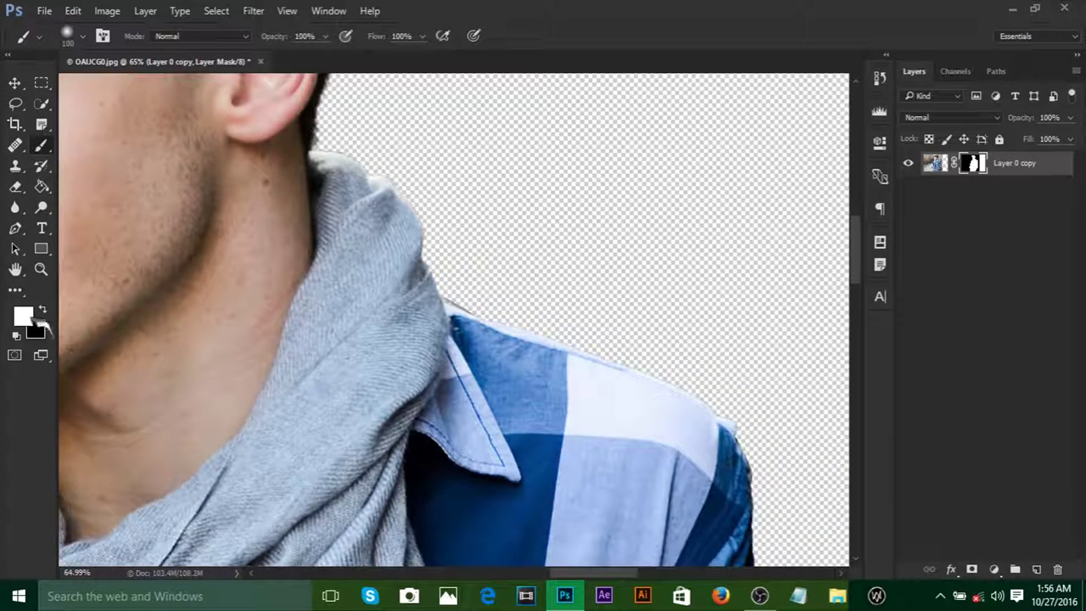
# Step: Try painting black on the layer mask over the shirt's shoulder, and undo the painting
pyautogui.click(43, 310)
pyautogui.moveTo(532, 343)
pyautogui.mouseDown()
pyautogui.moveTo(545, 397)
pyautogui.moveTo(561, 402)
pyautogui.moveTo(584, 340)
pyautogui.moveTo(537, 380)
pyautogui.mouseUp()
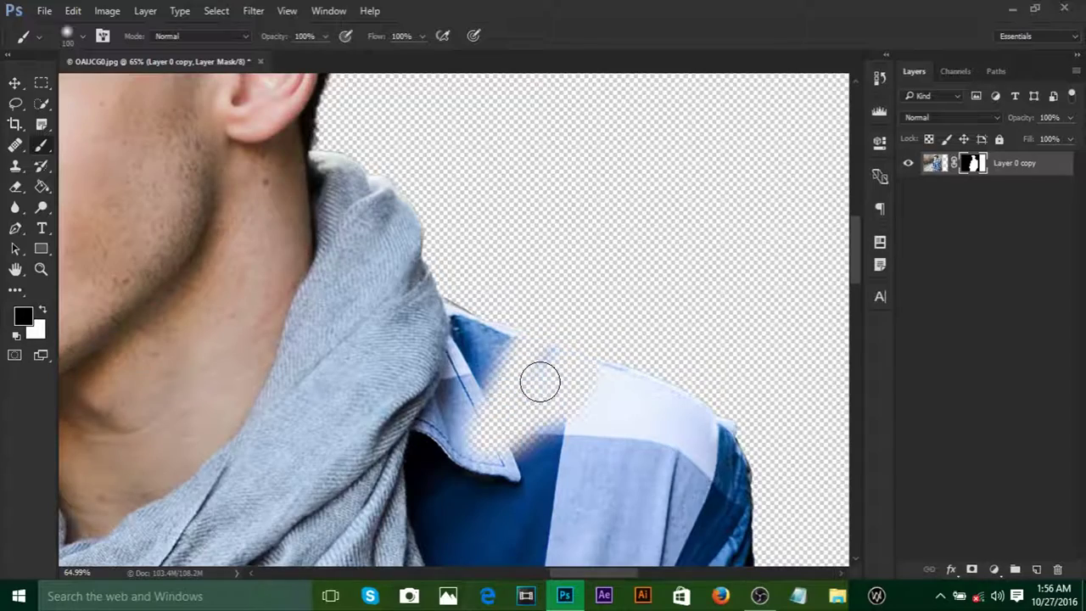
pyautogui.scroll(-3, 392, 328)
pyautogui.hotkey('ctrl', 'z')
pyautogui.scroll(-5, 450, 260)
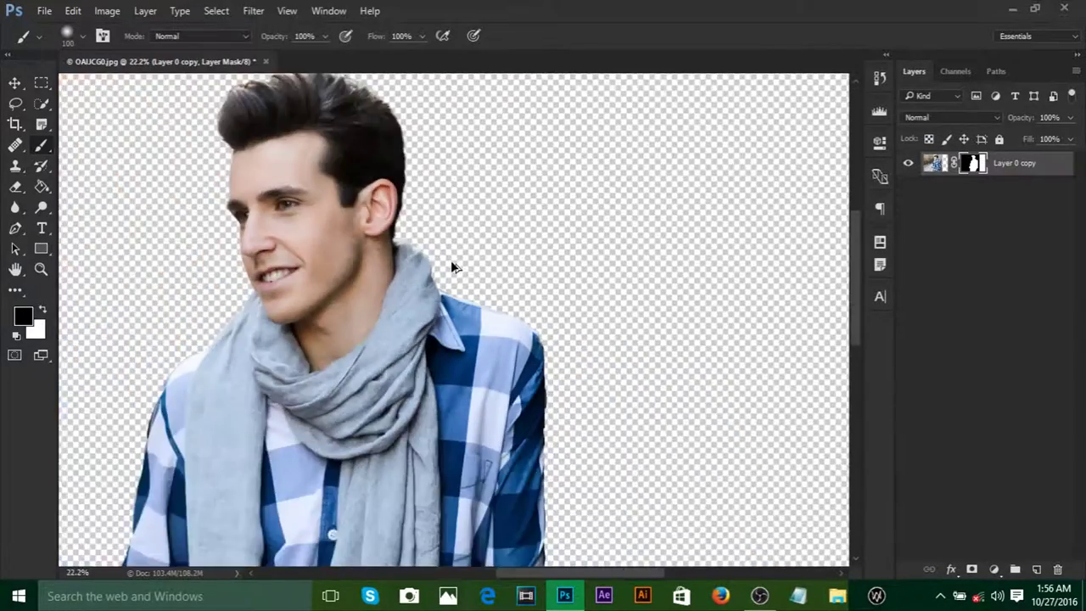
pyautogui.scroll(-3, 430, 275)
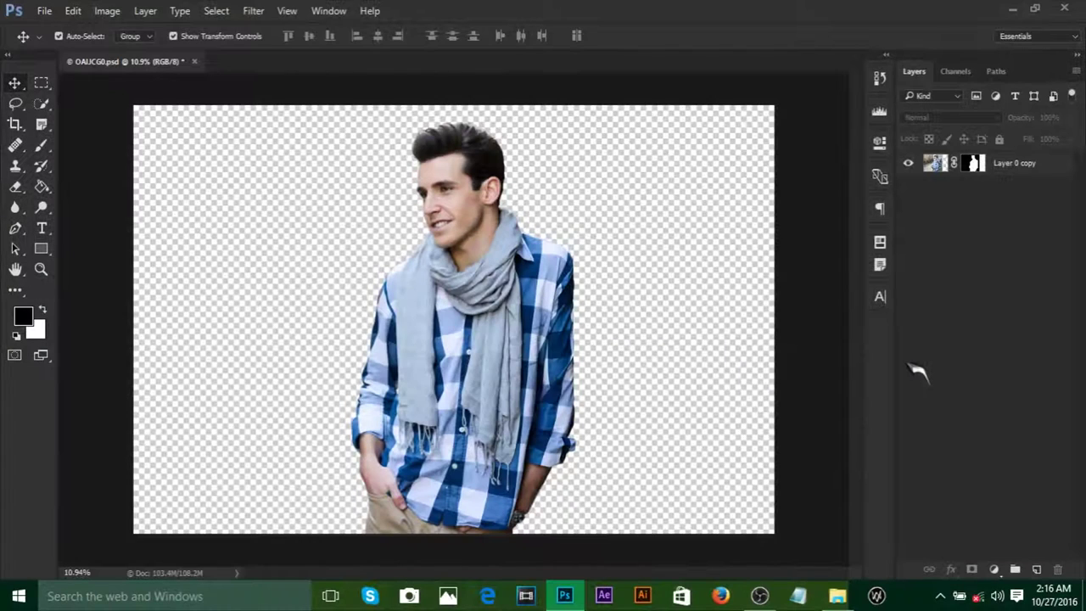
# Step: Apply the layer mask of Layer 0 copy permanently to the man's layer
pyautogui.click(522, 322)
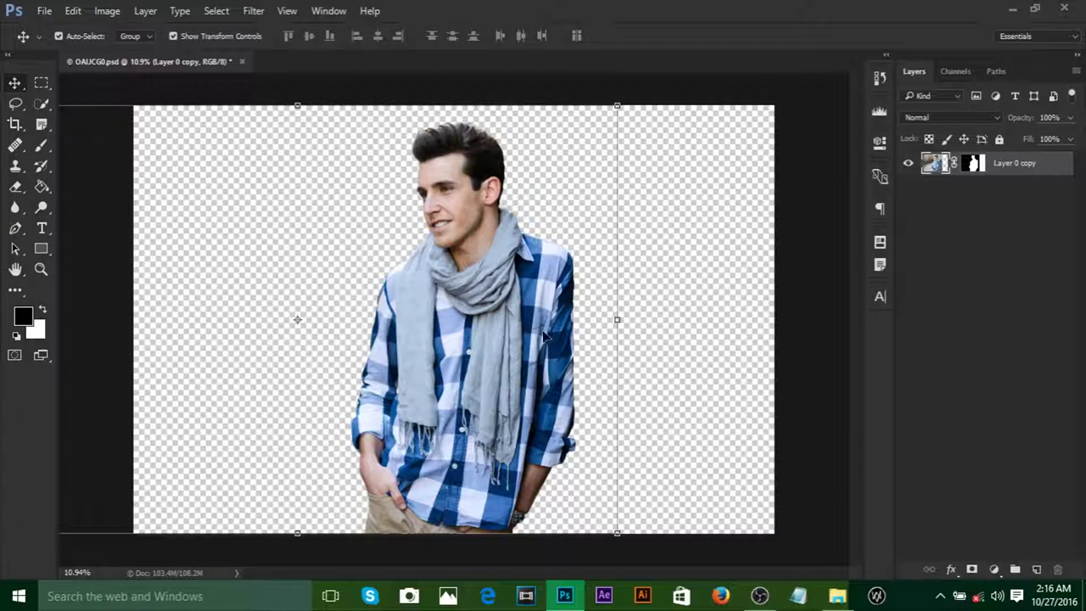
pyautogui.click(986, 297)
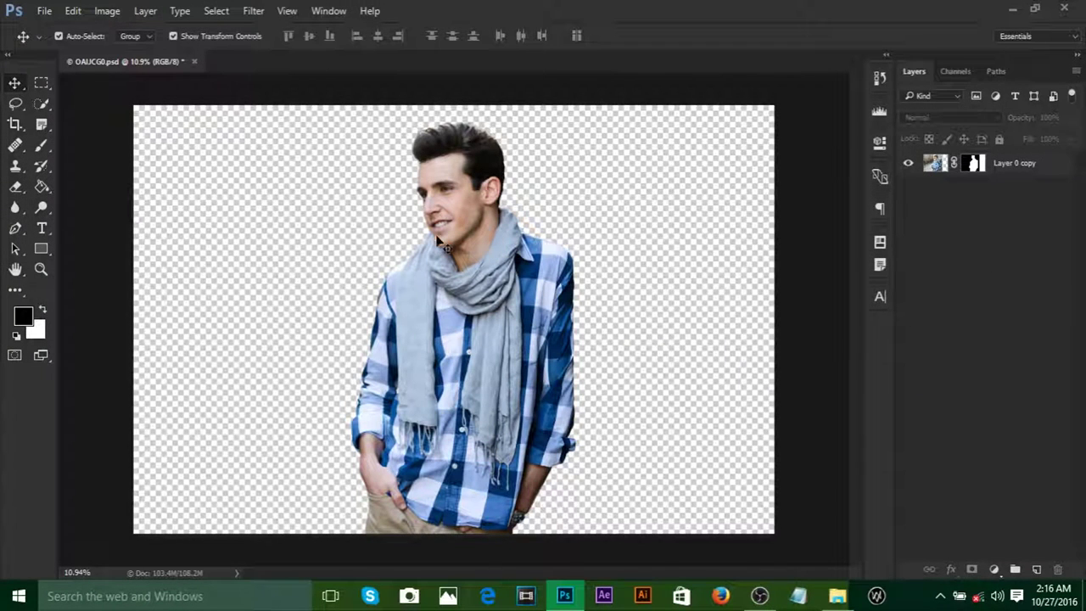
pyautogui.click(463, 202)
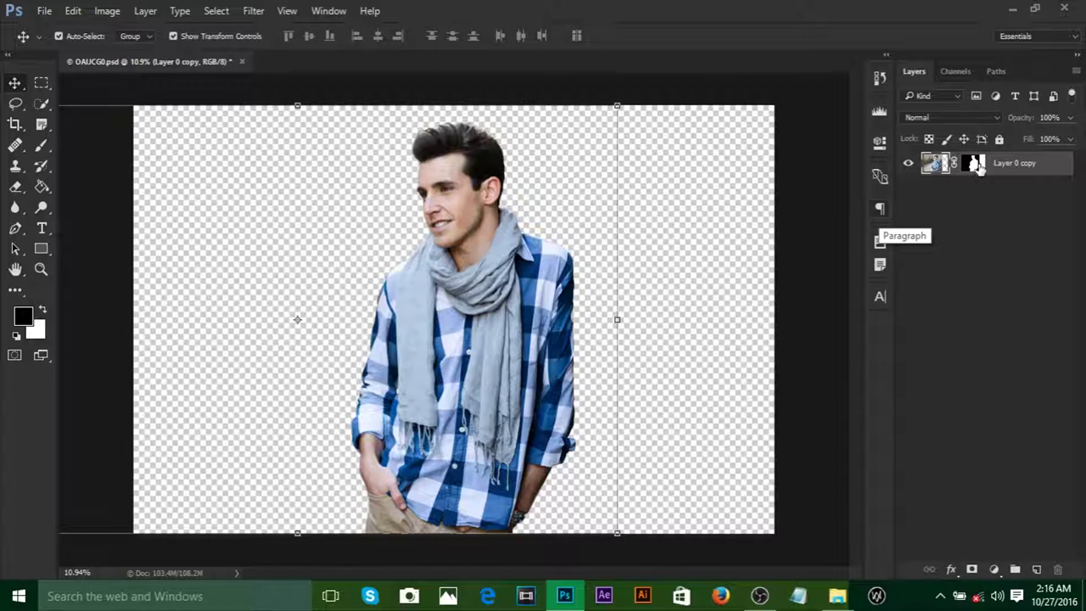
pyautogui.rightClick(974, 163)
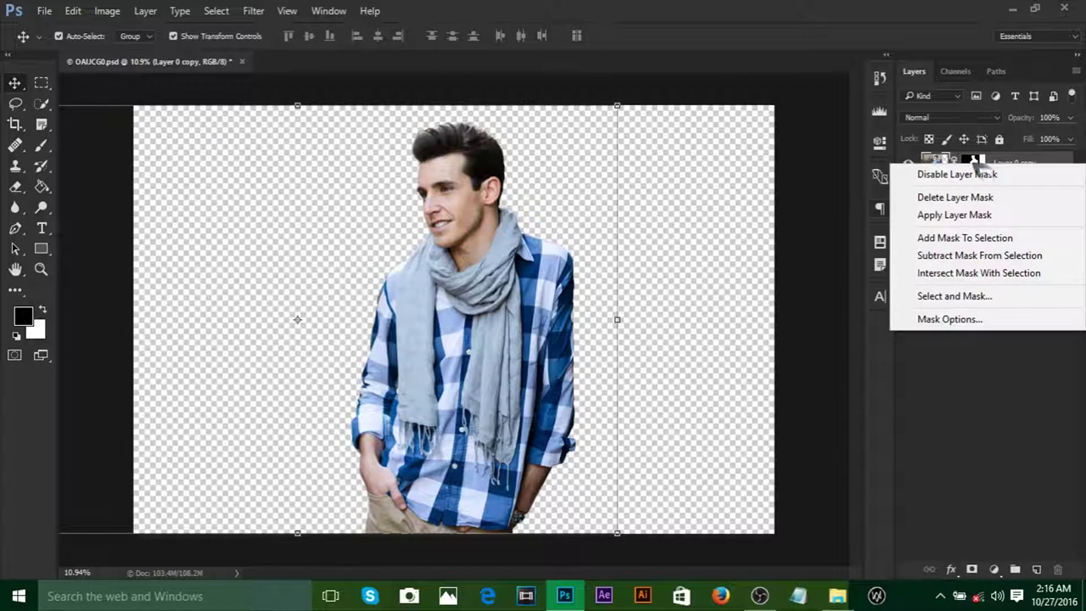
pyautogui.click(982, 217)
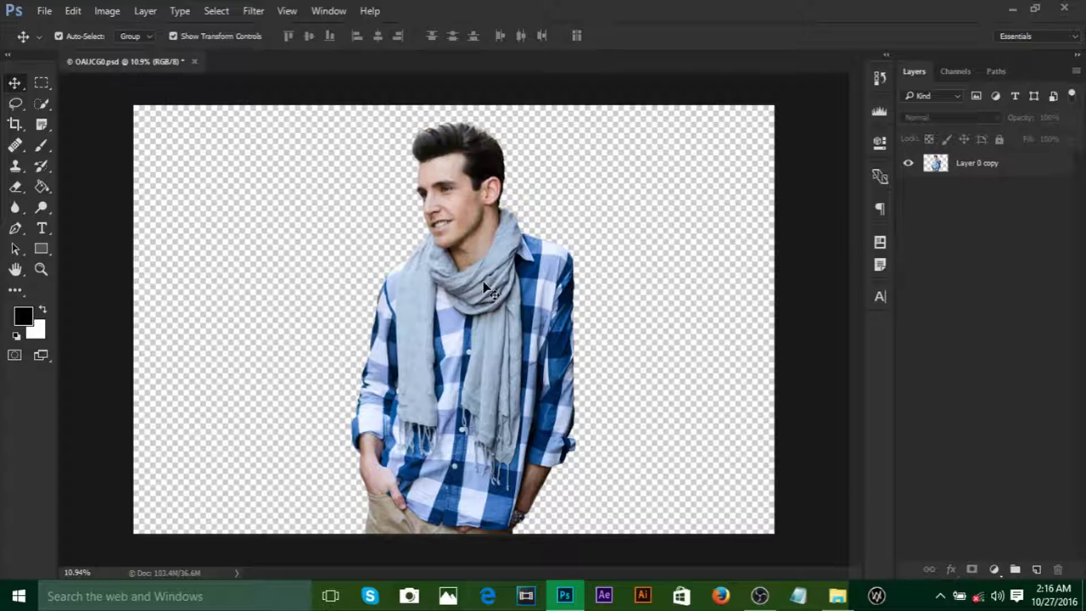
# Step: Place the ellie_goulding halcyon_days image from the 8th ellie cover folder in File Explorer into the document, scaled to the full canvas height
pyautogui.click(837, 595)
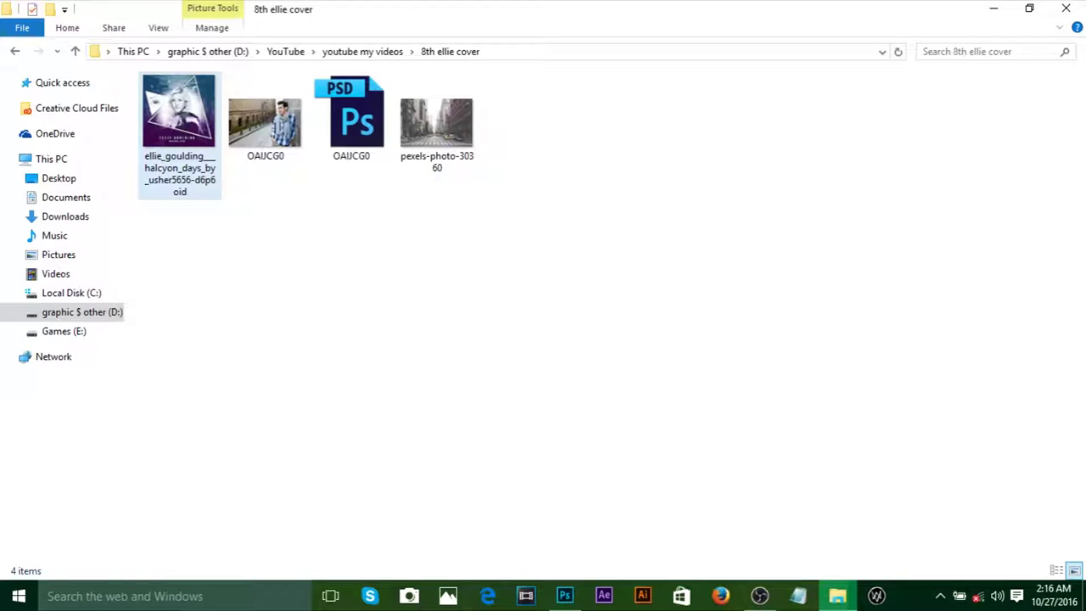
pyautogui.click(187, 123)
pyautogui.click(446, 126)
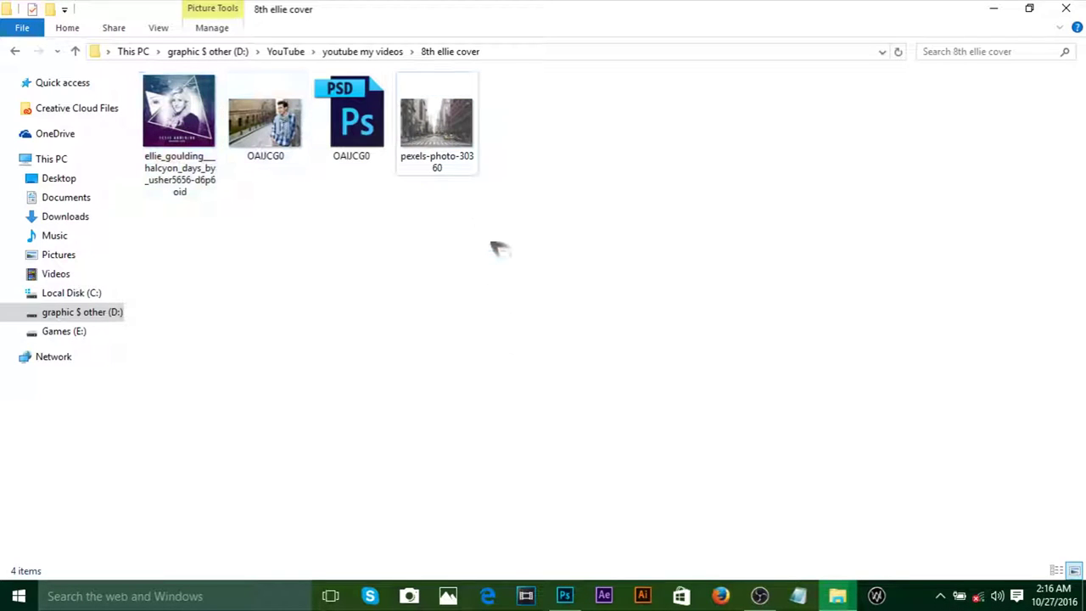
pyautogui.click(463, 238)
pyautogui.click(211, 159)
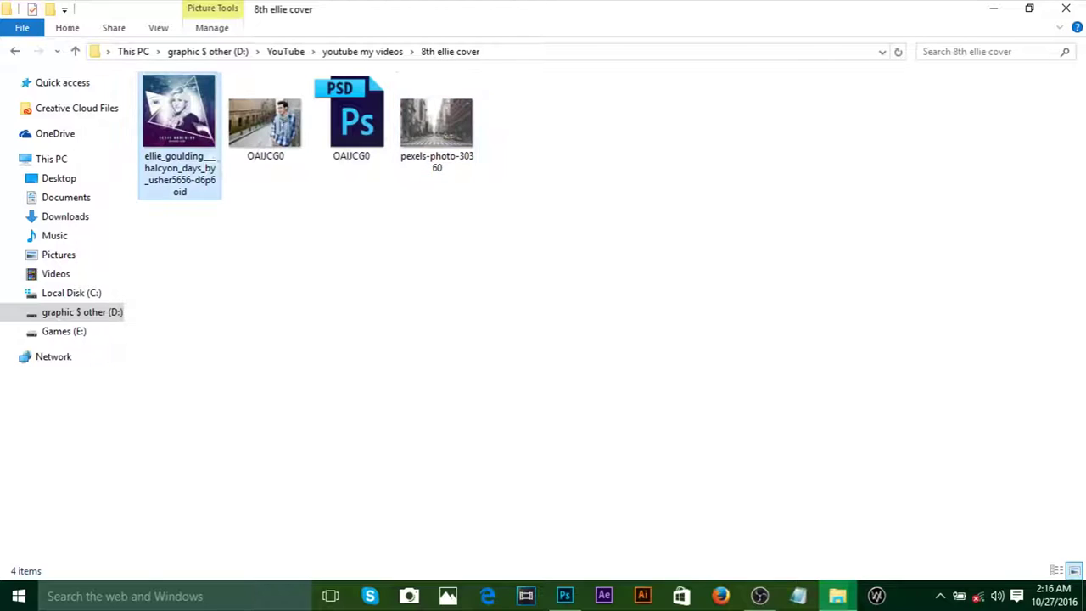
pyautogui.click(405, 238)
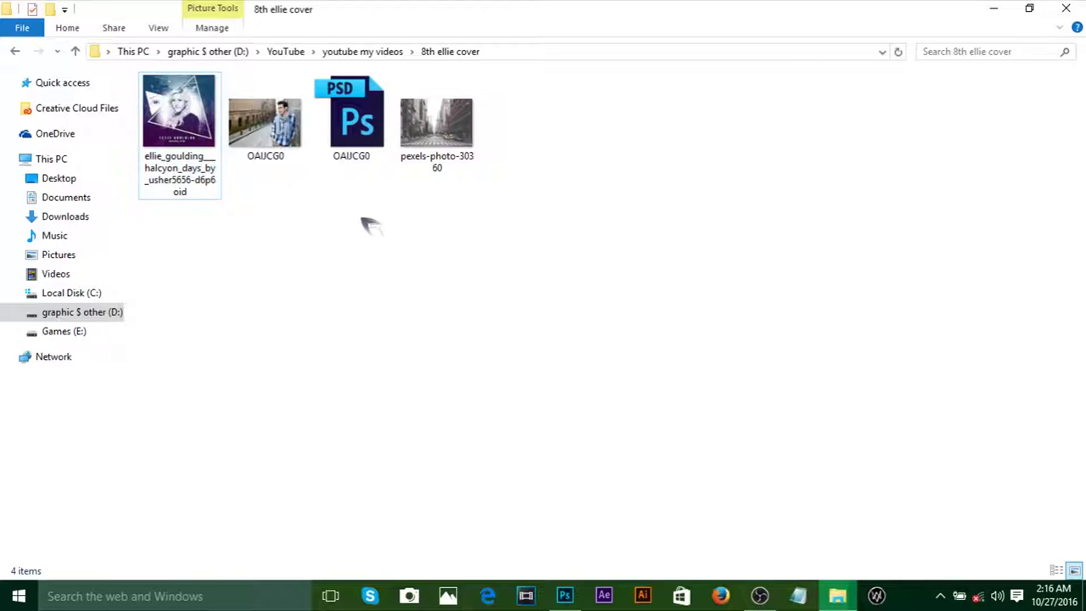
pyautogui.rightClick(591, 204)
pyautogui.click(637, 268)
pyautogui.moveTo(180, 136); pyautogui.dragTo(453, 322)
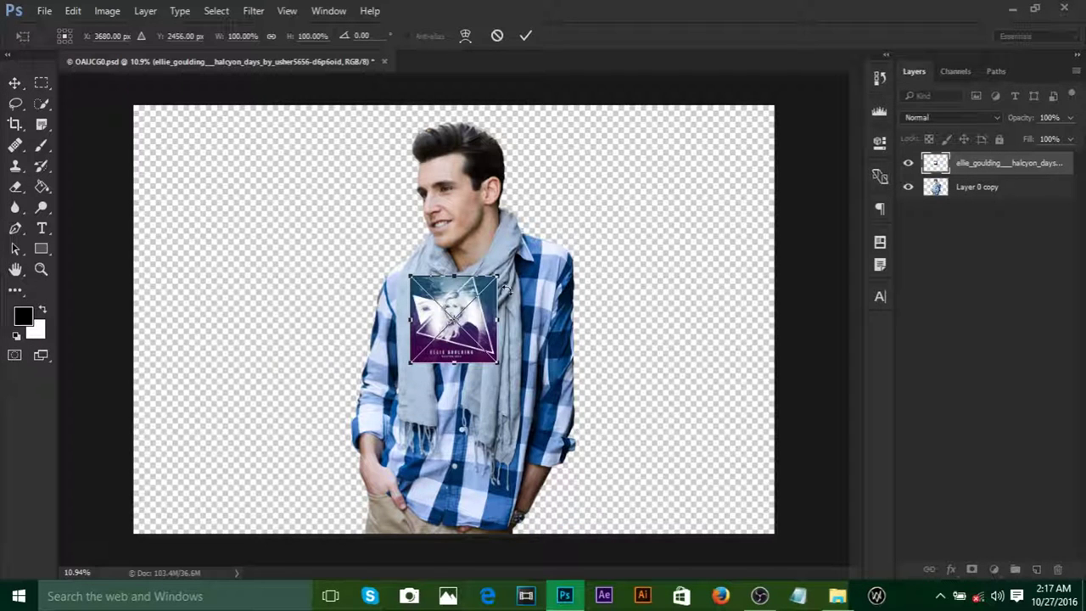
pyautogui.moveTo(499, 275); pyautogui.dragTo(738, 175)
pyautogui.click(527, 35)
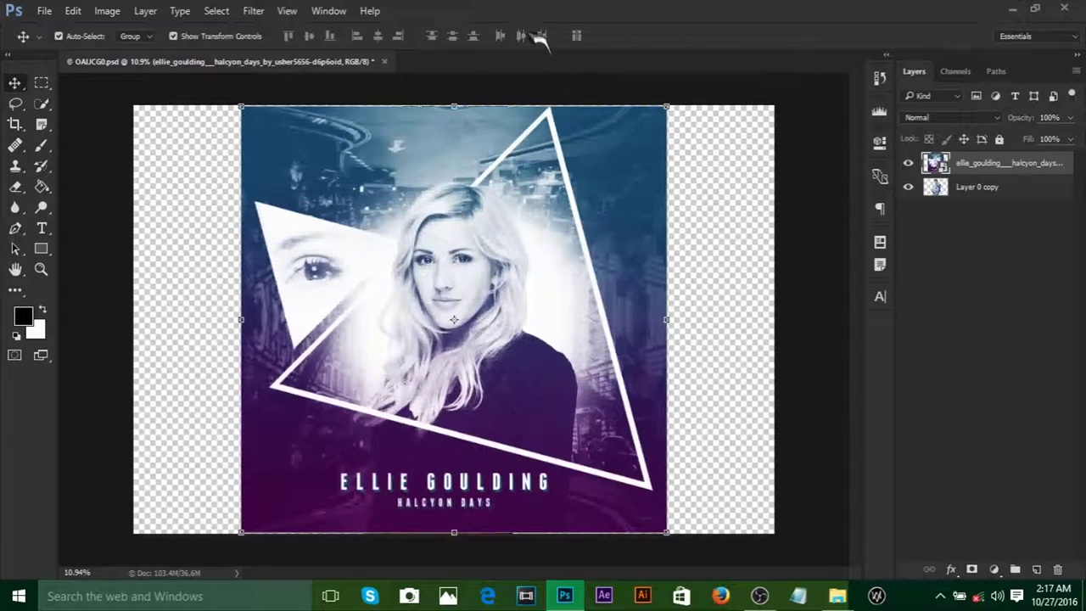
# Step: Reorder the layers so that Layer 0 copy sits above the Ellie Goulding cover image
pyautogui.click(1056, 317)
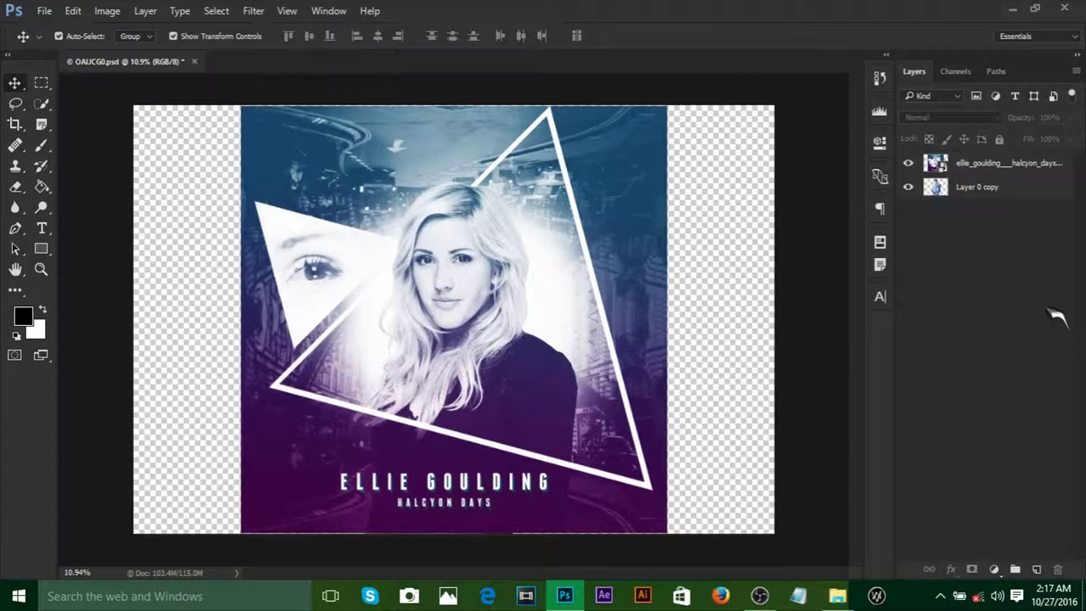
pyautogui.click(980, 188)
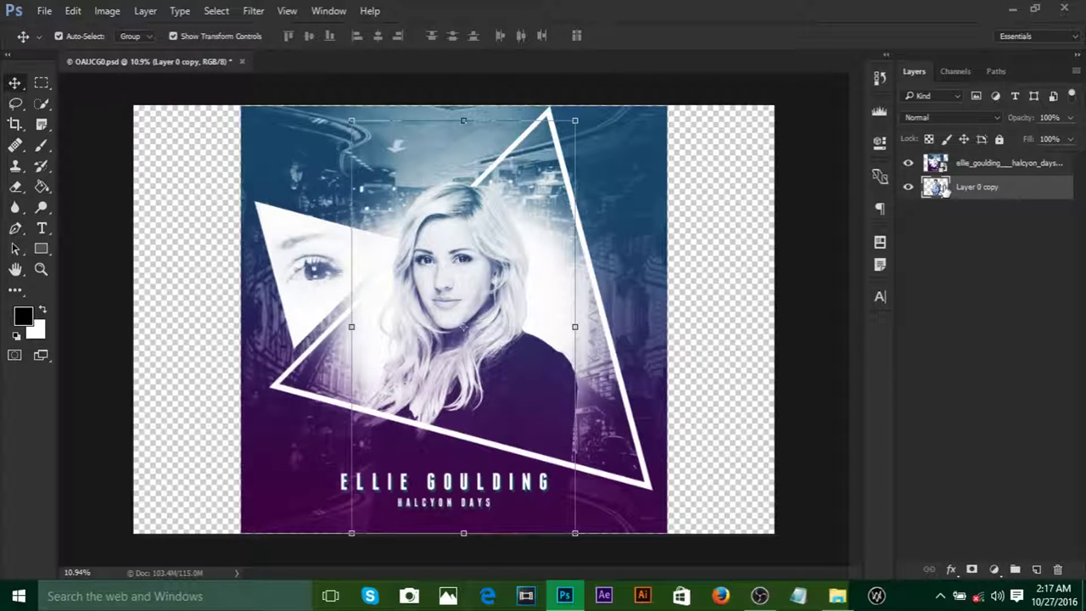
pyautogui.moveTo(991, 192); pyautogui.dragTo(973, 166)
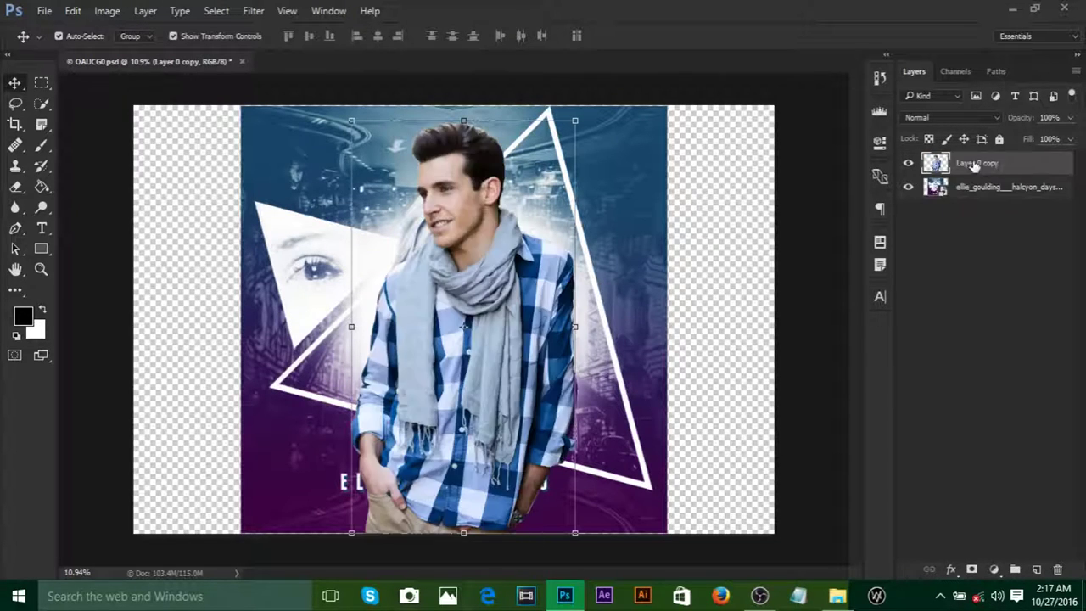
# Step: Move Layer 0 copy back below the Ellie Goulding cover image layer
pyautogui.click(1020, 265)
pyautogui.click(975, 188)
pyautogui.click(977, 161)
pyautogui.click(988, 235)
pyautogui.click(966, 164)
pyautogui.click(982, 247)
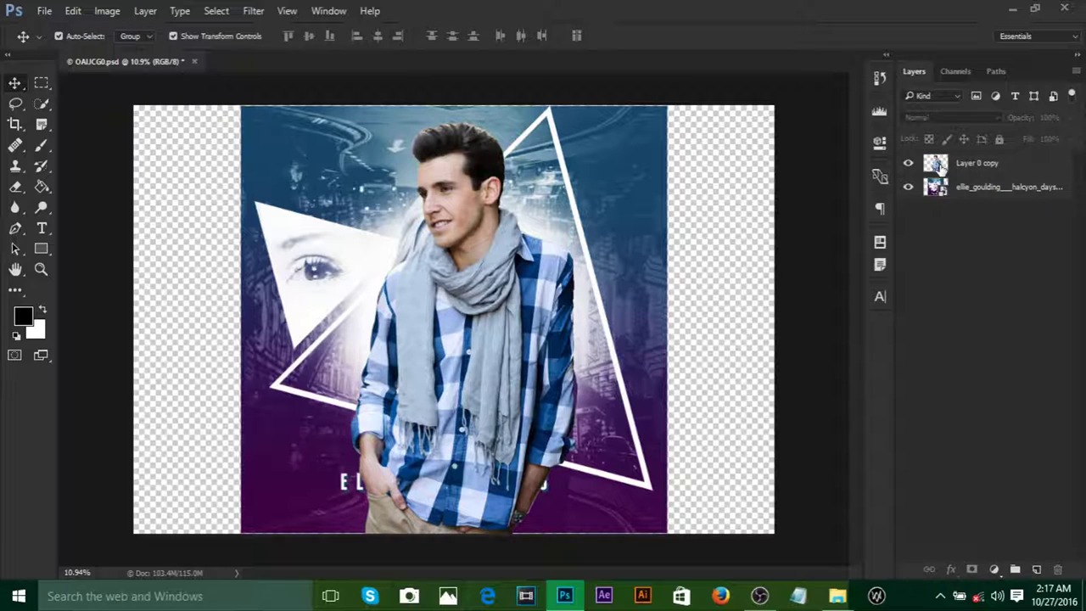
pyautogui.moveTo(939, 167); pyautogui.dragTo(958, 202)
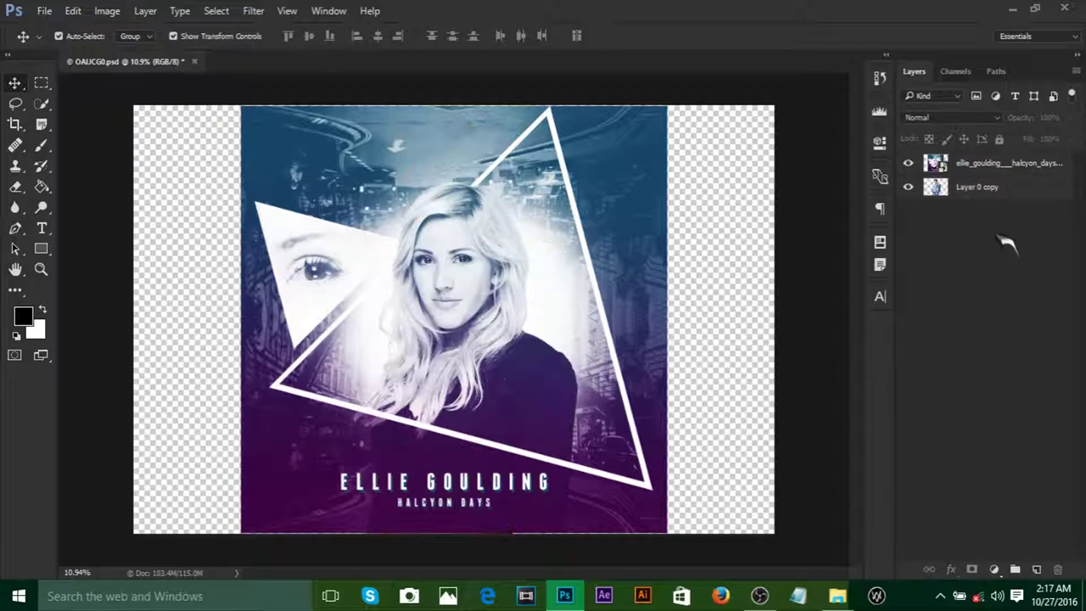
# Step: Bring Layer 0 copy forward one level, placing the man in front of the cover image
pyautogui.click(989, 192)
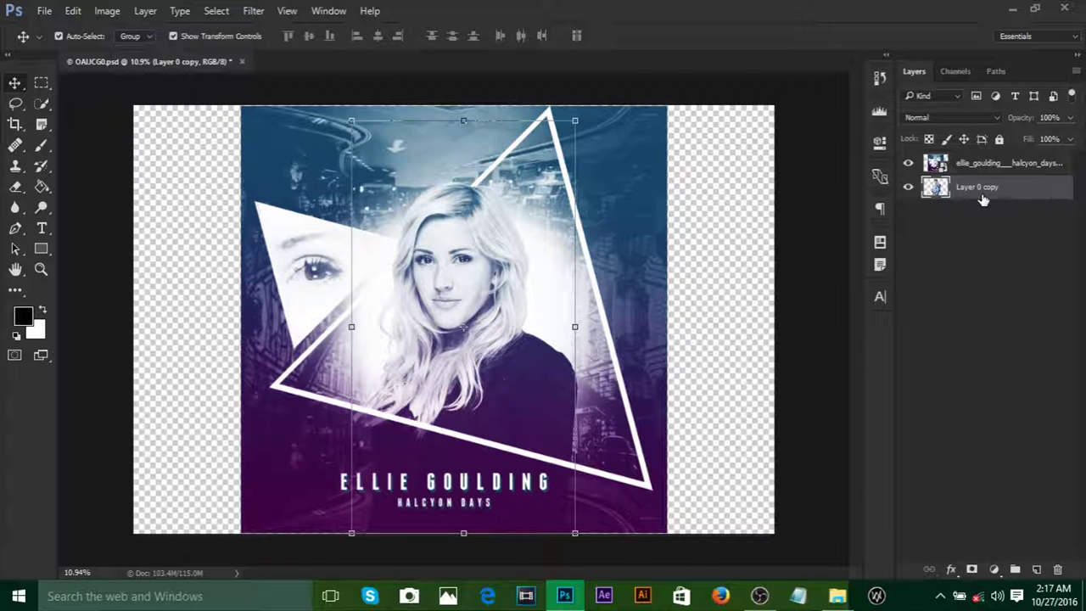
pyautogui.hotkey('ctrl', ']')
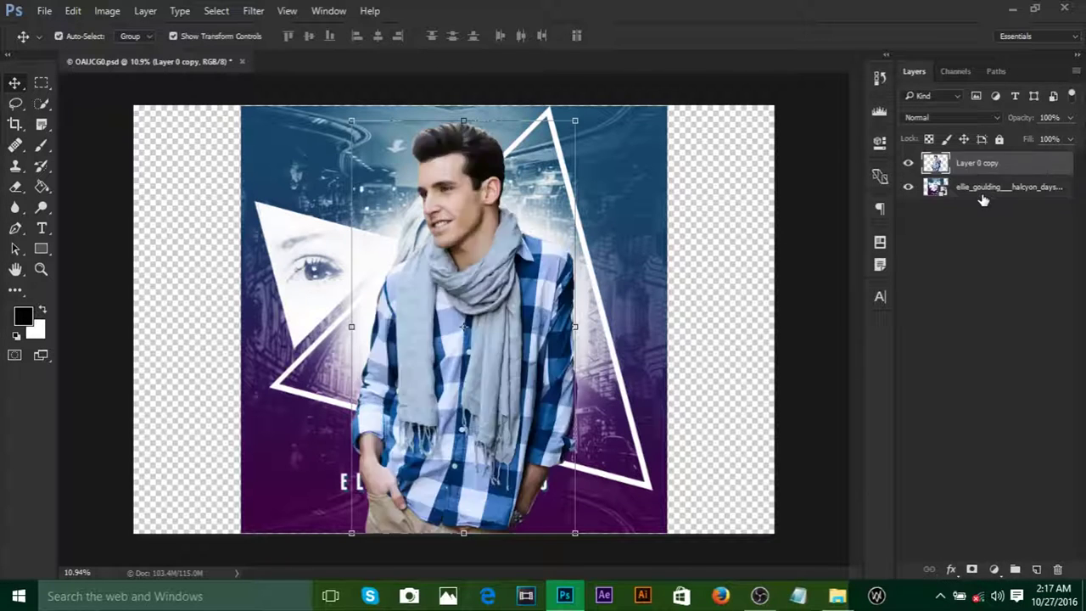
pyautogui.click(984, 240)
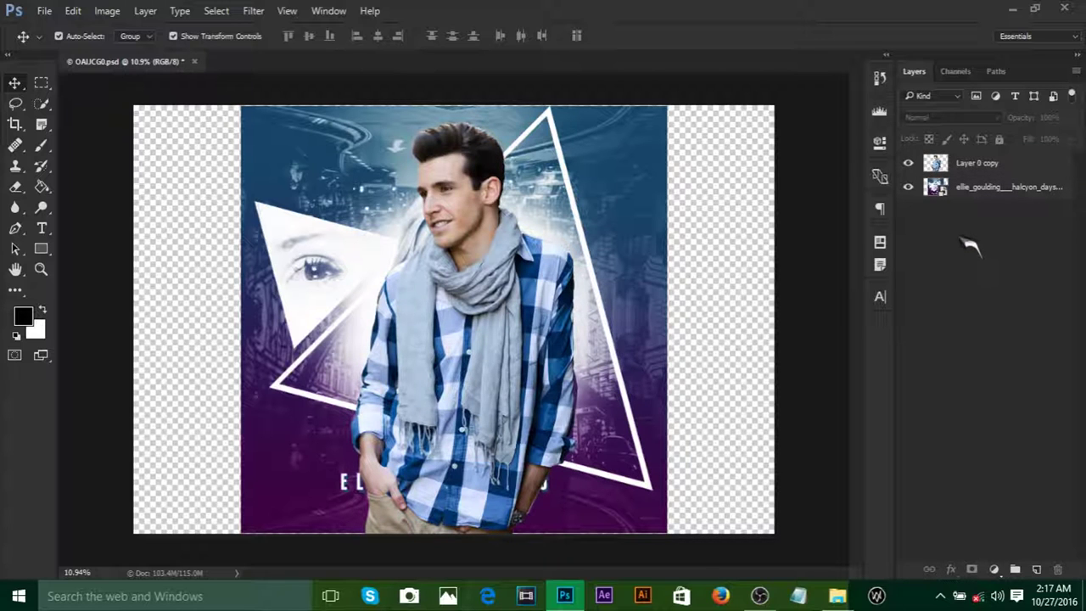
# Step: Move the man down and right over the cover image and scale him proportionally to about 117%
pyautogui.moveTo(464, 196); pyautogui.dragTo(537, 268)
pyautogui.click(651, 194)
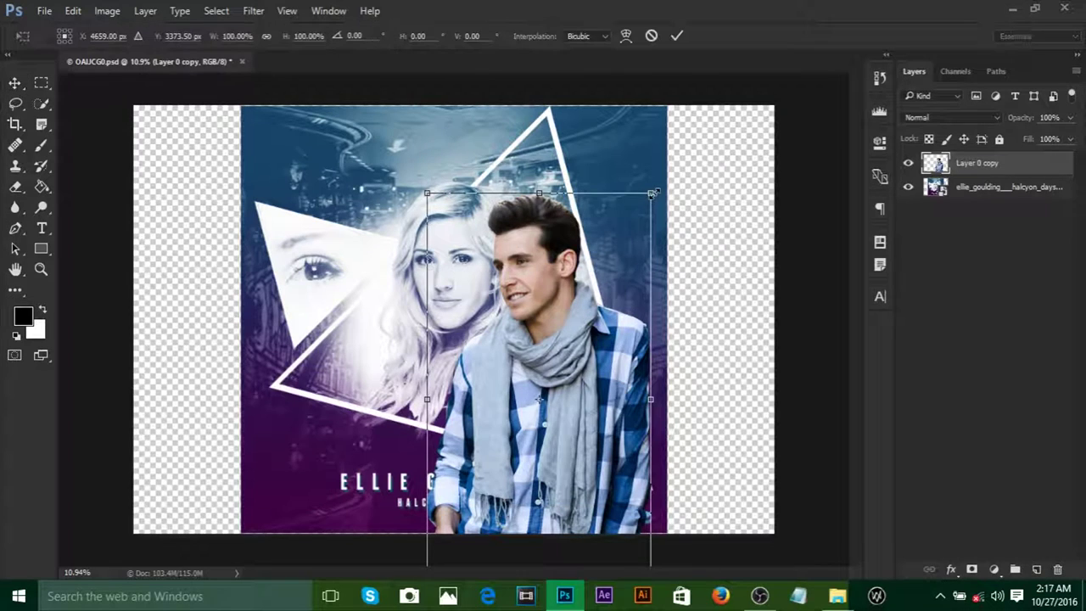
pyautogui.moveTo(659, 191); pyautogui.dragTo(689, 121)
pyautogui.click(676, 35)
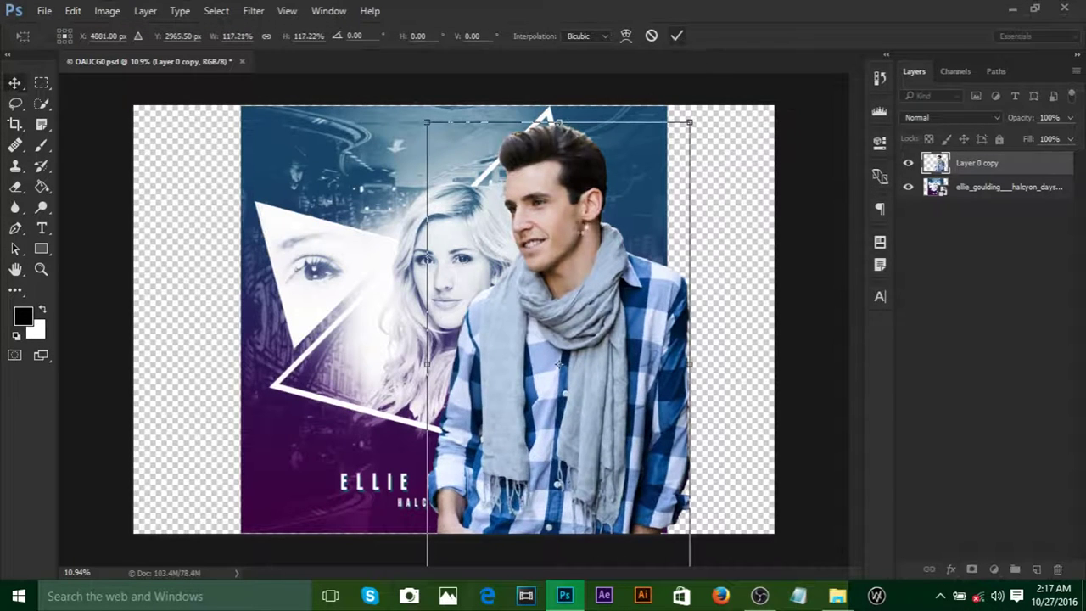
# Step: Move the man lower, enlarge him slightly, and position him in front of the singer at the centre of the cover image
pyautogui.moveTo(557, 220); pyautogui.dragTo(582, 272)
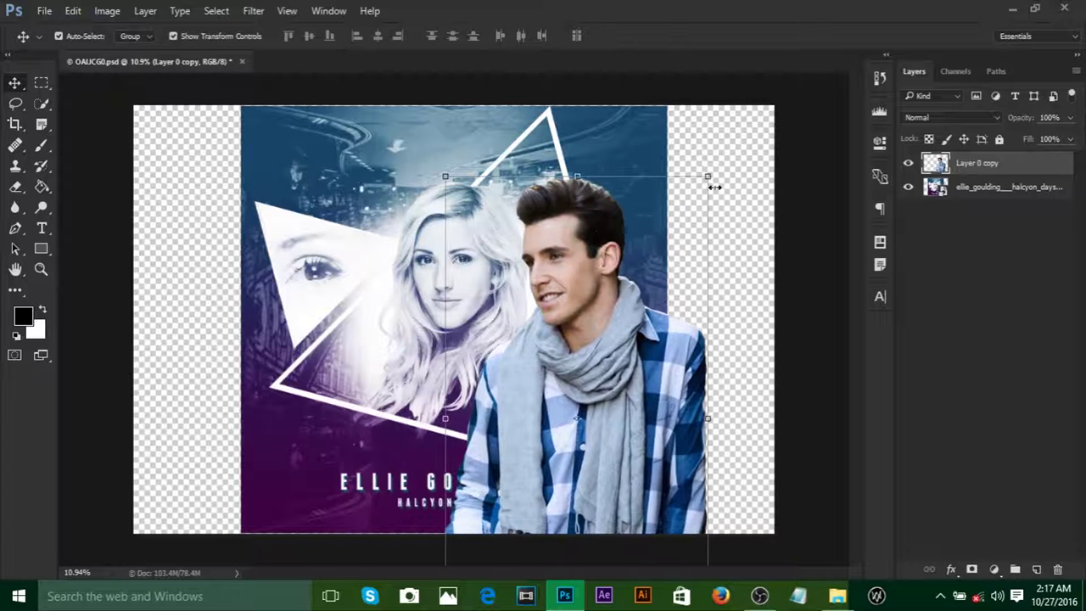
pyautogui.click(709, 177)
pyautogui.moveTo(709, 176); pyautogui.dragTo(711, 169)
pyautogui.press('Return')
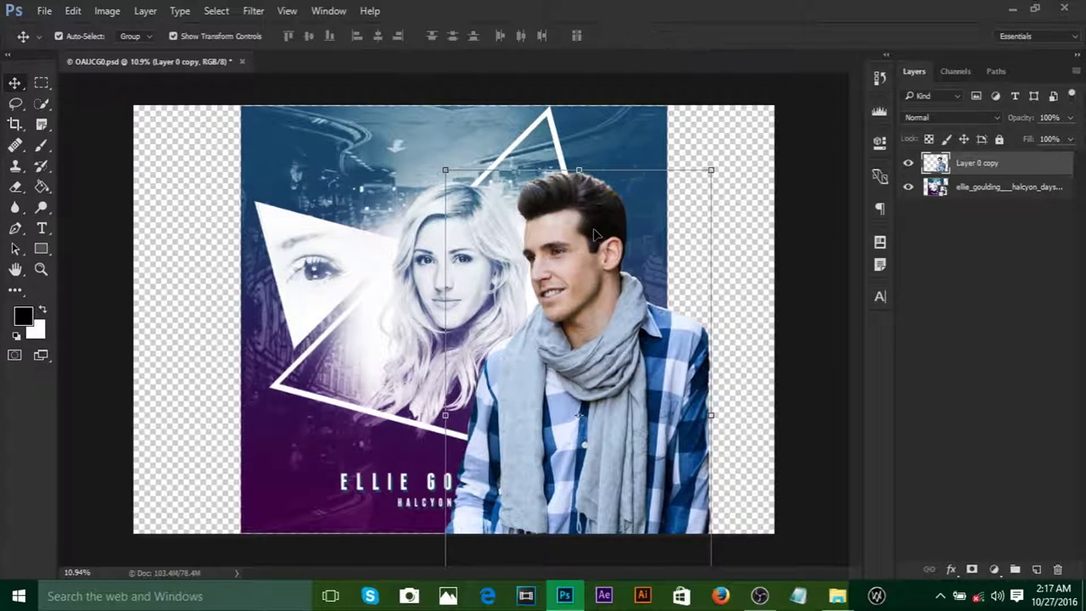
pyautogui.moveTo(596, 236); pyautogui.dragTo(488, 246)
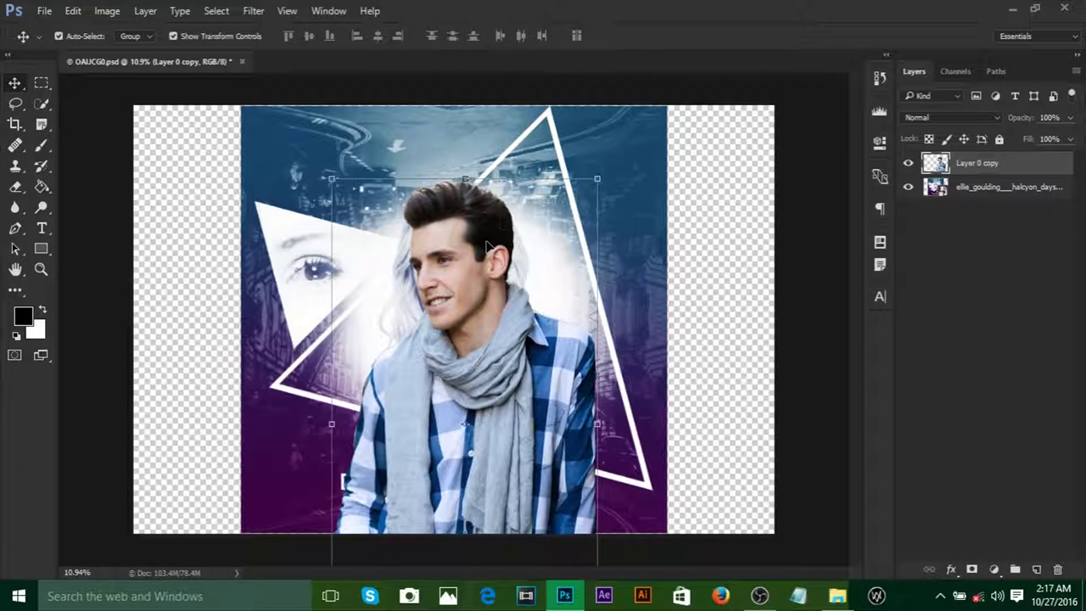
pyautogui.click(971, 284)
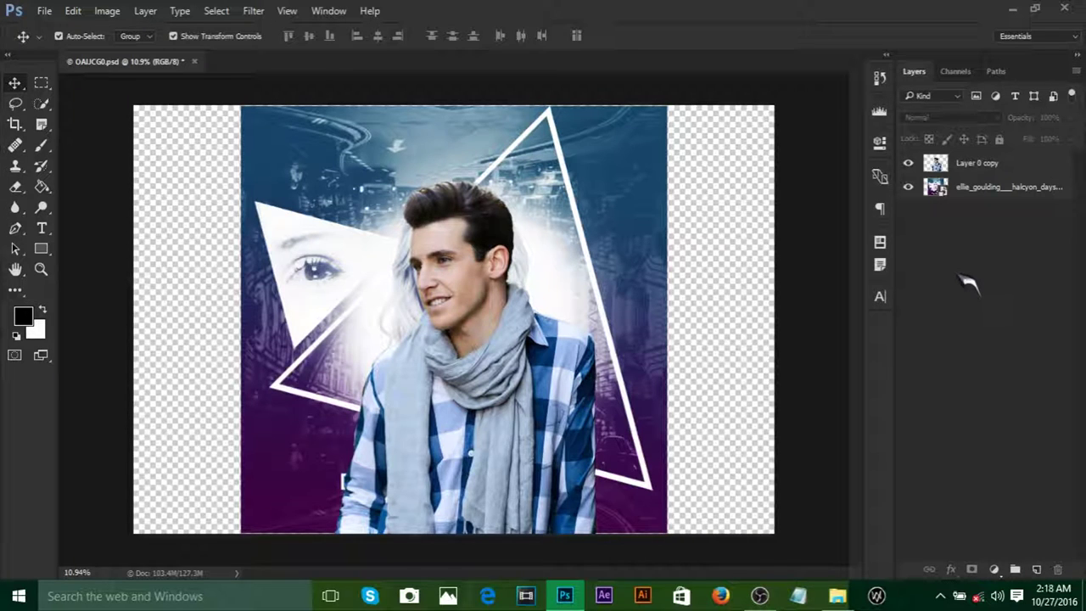
pyautogui.click(837, 595)
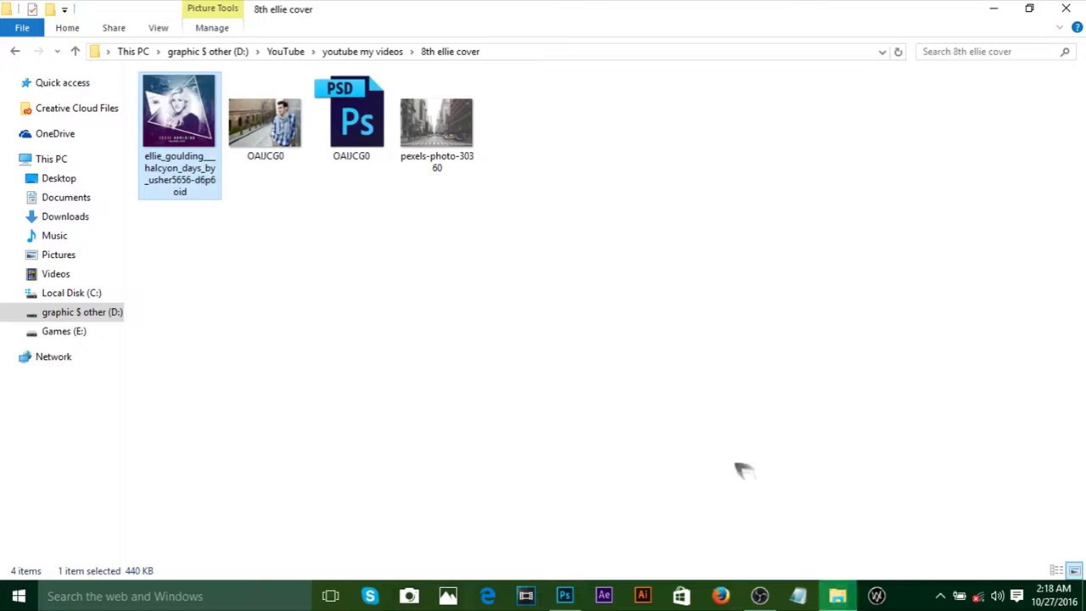
pyautogui.click(564, 595)
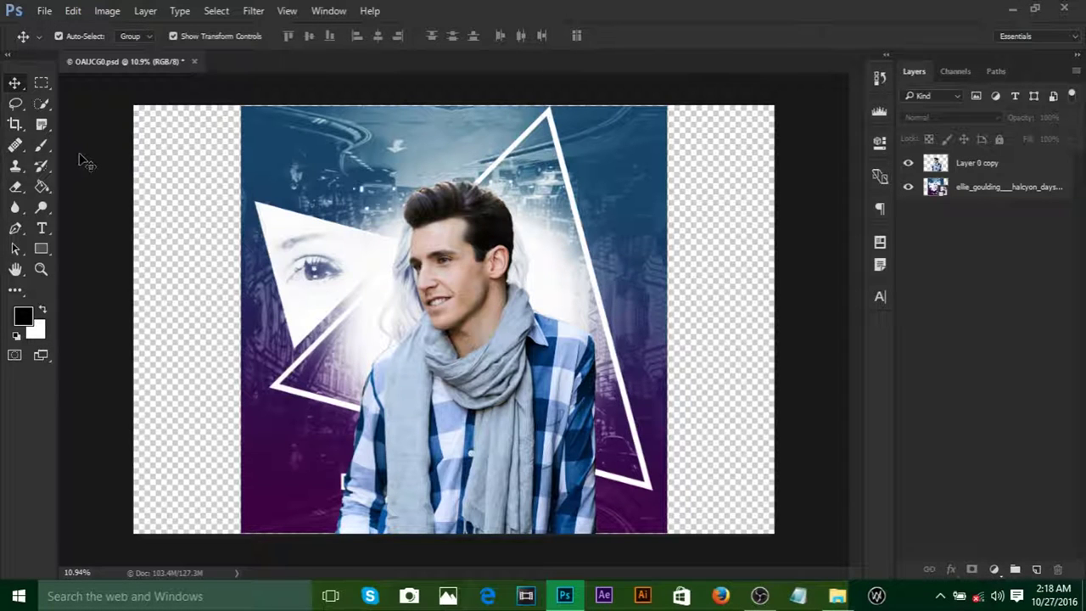
# Step: Crop the canvas at both sides to the cover image's width, removing the transparent areas beside it
pyautogui.click(14, 124)
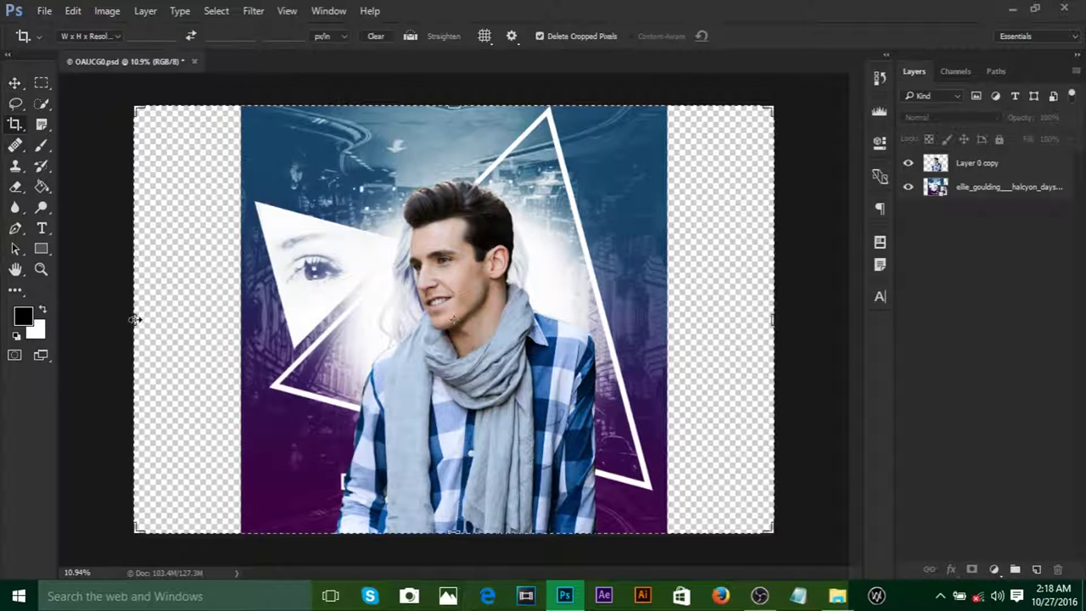
pyautogui.moveTo(134, 319); pyautogui.dragTo(186, 319)
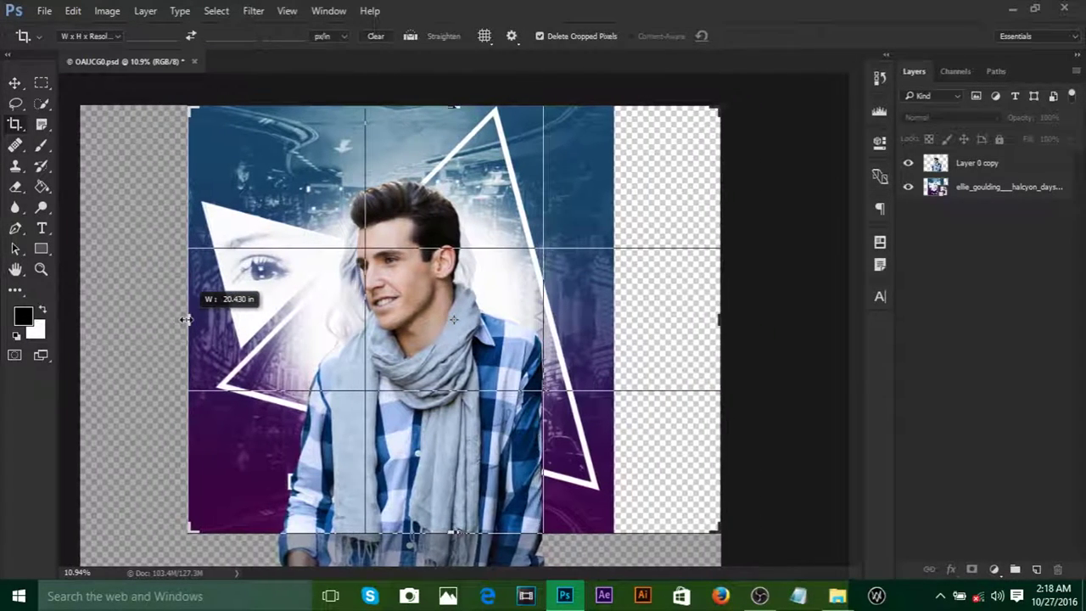
pyautogui.moveTo(717, 316); pyautogui.dragTo(667, 319)
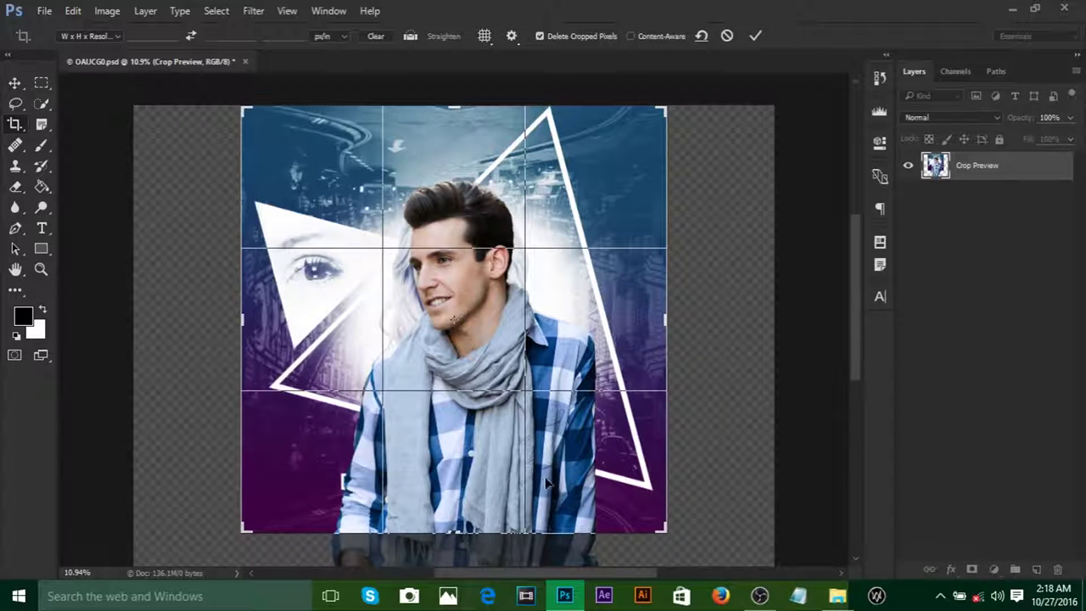
pyautogui.click(754, 37)
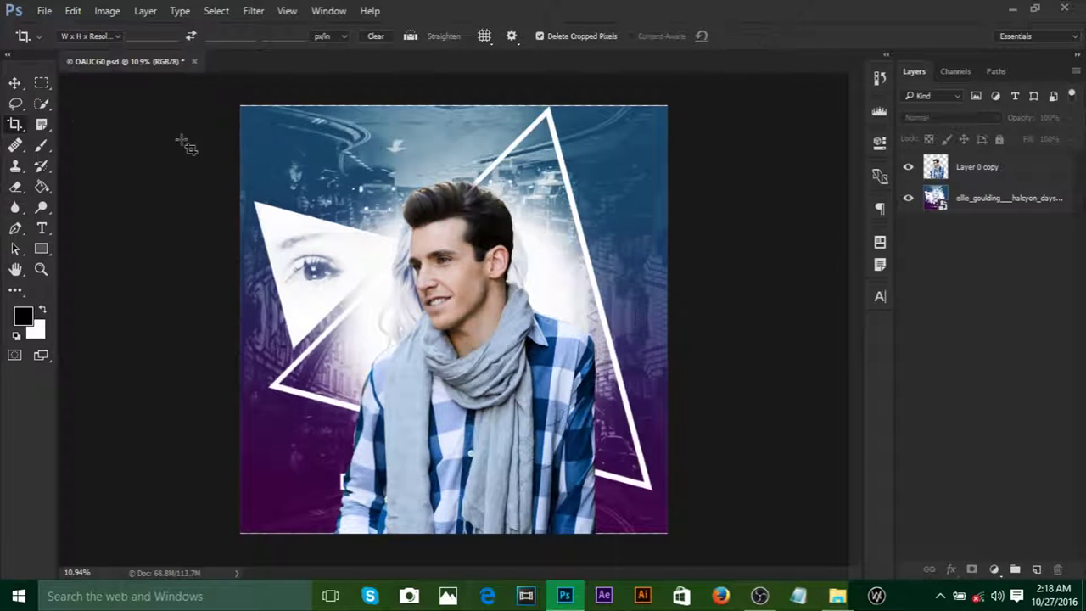
pyautogui.click(15, 82)
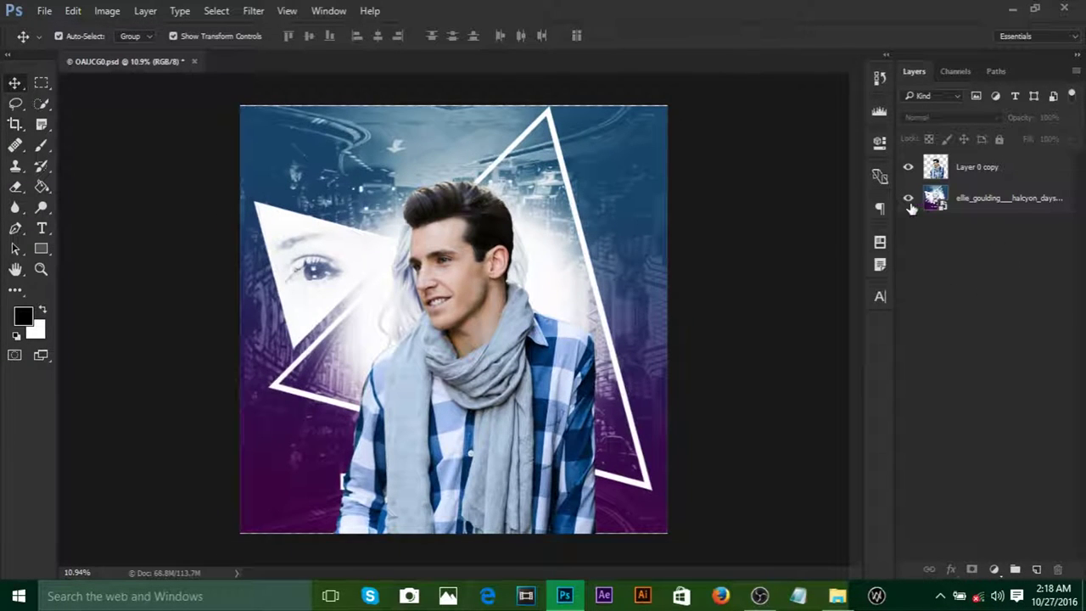
# Step: Hide the Ellie Goulding cover image layer and move Layer 0 copy beneath it
pyautogui.click(907, 199)
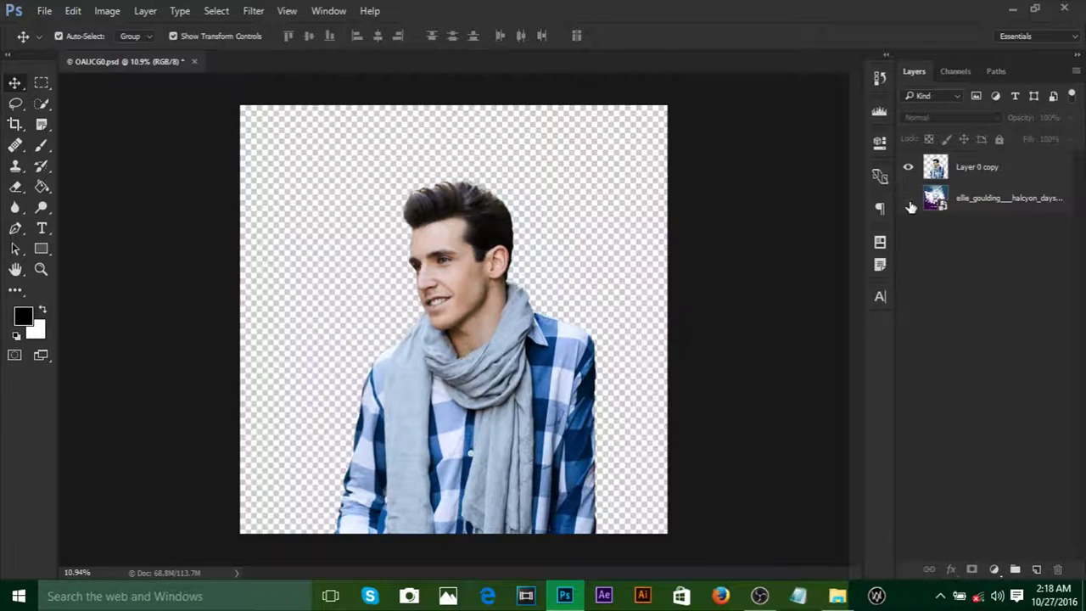
pyautogui.moveTo(981, 166); pyautogui.dragTo(991, 249)
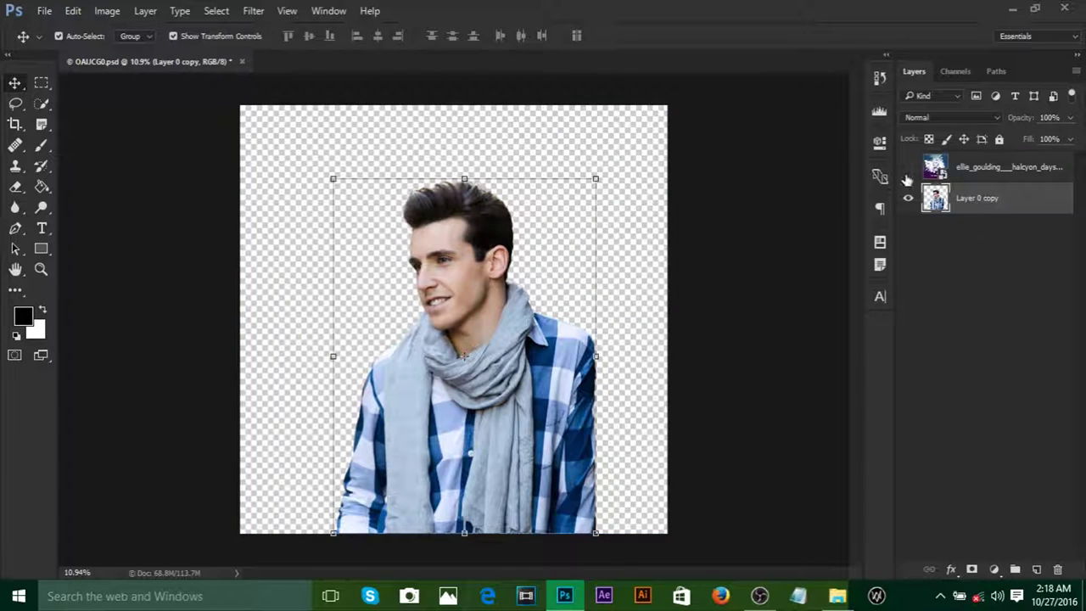
pyautogui.click(979, 249)
# Step: Place the pexels-photo-30360 street image from the 8th ellie cover folder into the document
pyautogui.click(838, 596)
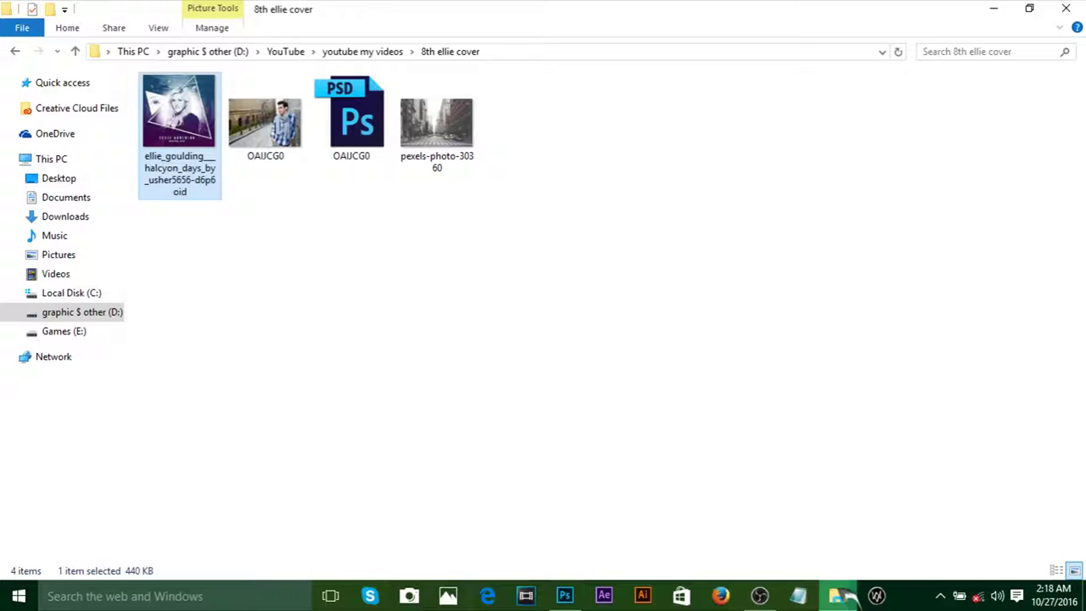
pyautogui.moveTo(457, 140); pyautogui.dragTo(472, 307)
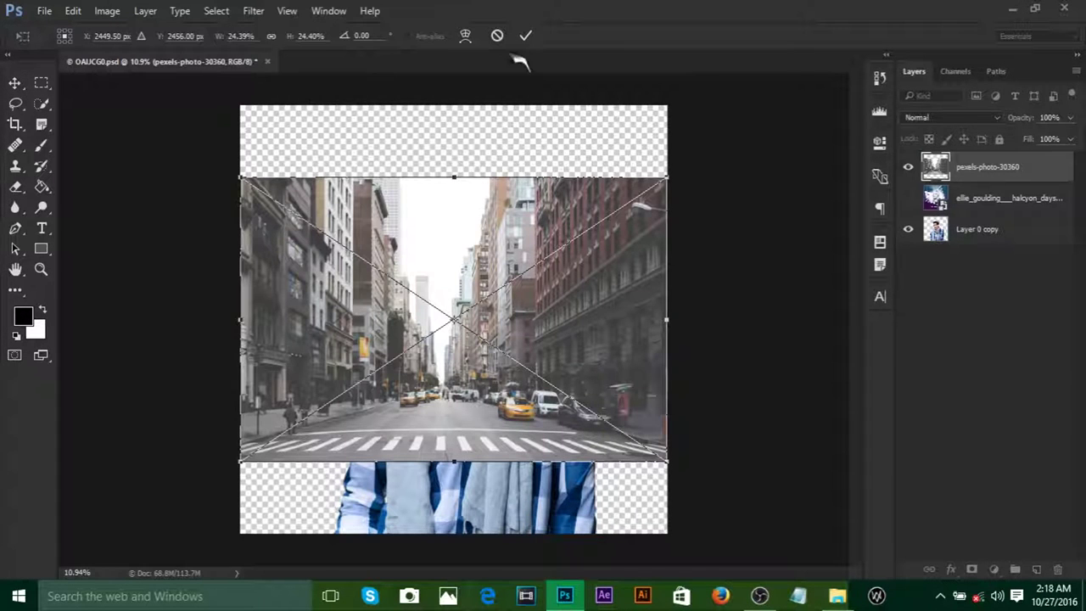
pyautogui.click(526, 34)
# Step: Move the street photo down the canvas and scale it proportionally to about 27% so it extends past both sides
pyautogui.moveTo(530, 220); pyautogui.dragTo(532, 291)
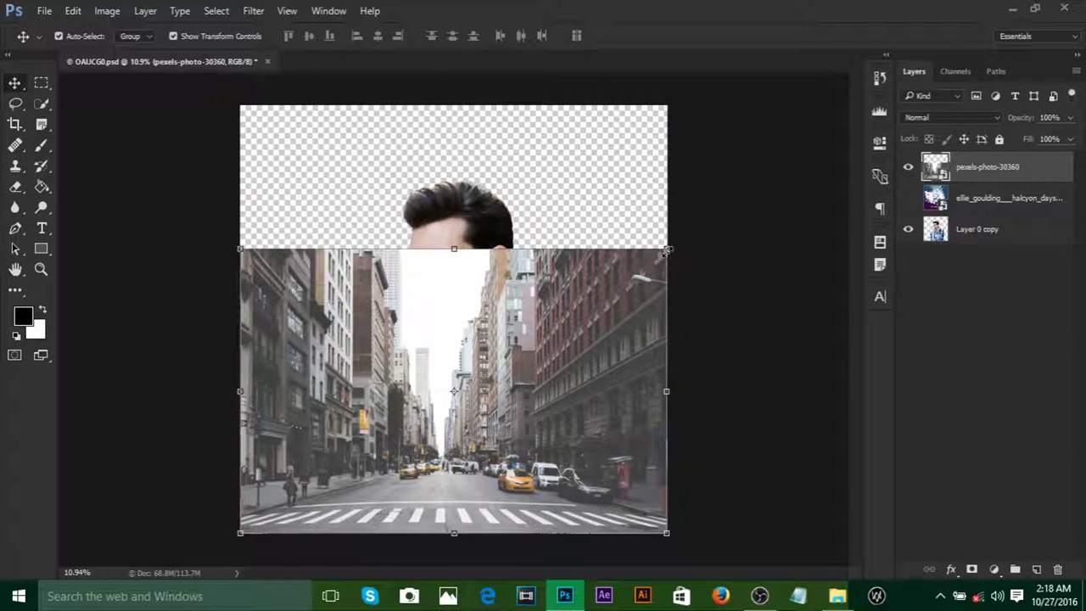
pyautogui.click(667, 250)
pyautogui.moveTo(668, 250); pyautogui.dragTo(692, 232)
pyautogui.press('Return')
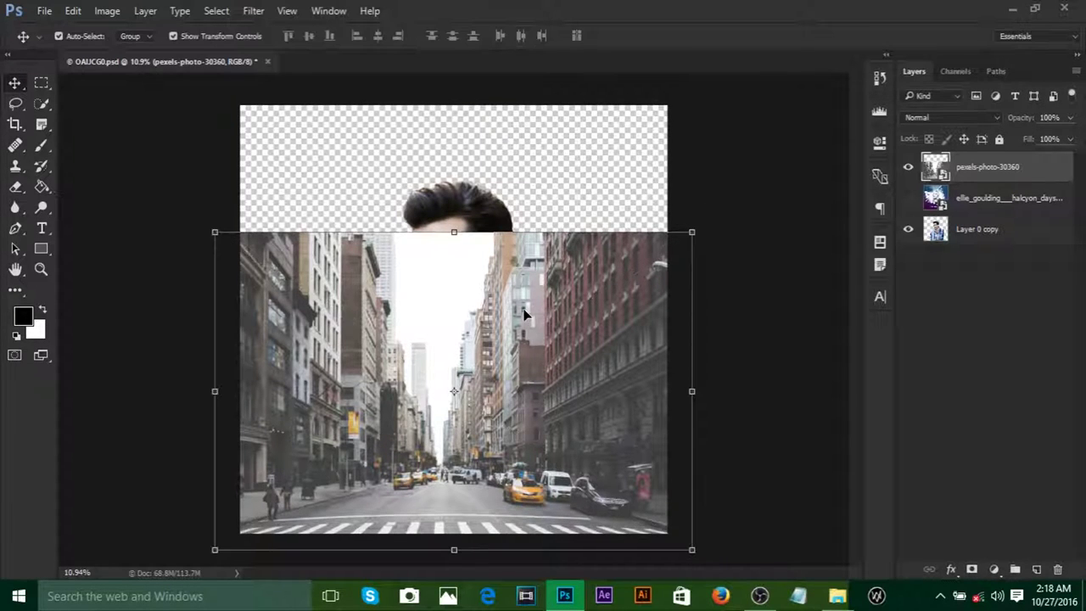
pyautogui.moveTo(521, 308)
pyautogui.mouseDown()
pyautogui.moveTo(526, 288)
pyautogui.moveTo(536, 311)
pyautogui.mouseUp()
pyautogui.click(961, 247)
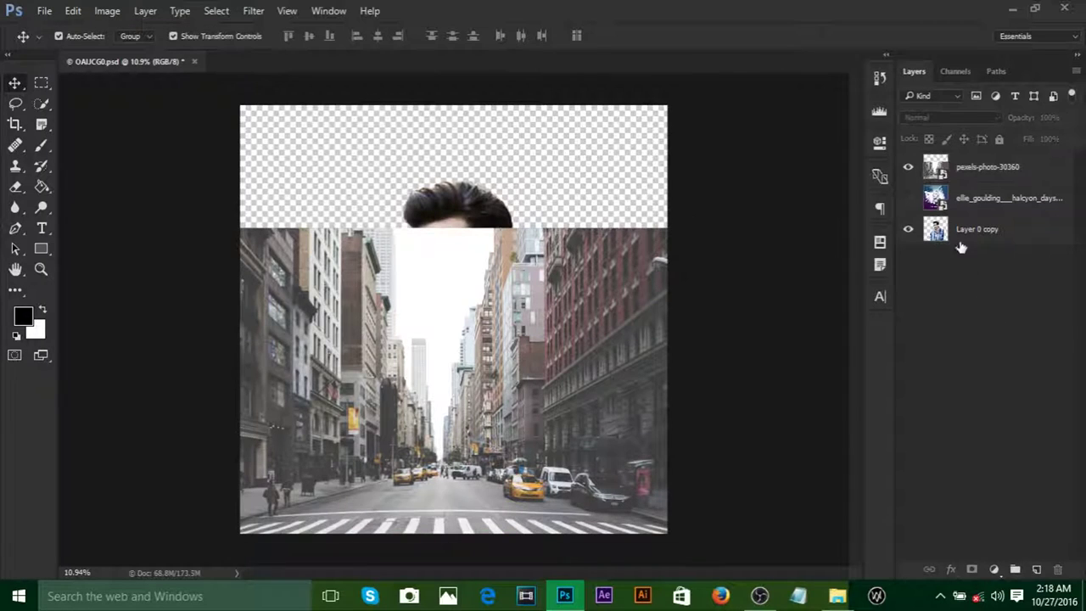
# Step: Bring Layer 0 copy above the street photo and shift the photo up until its lower edge meets the canvas's lower edge
pyautogui.moveTo(975, 234); pyautogui.dragTo(975, 161)
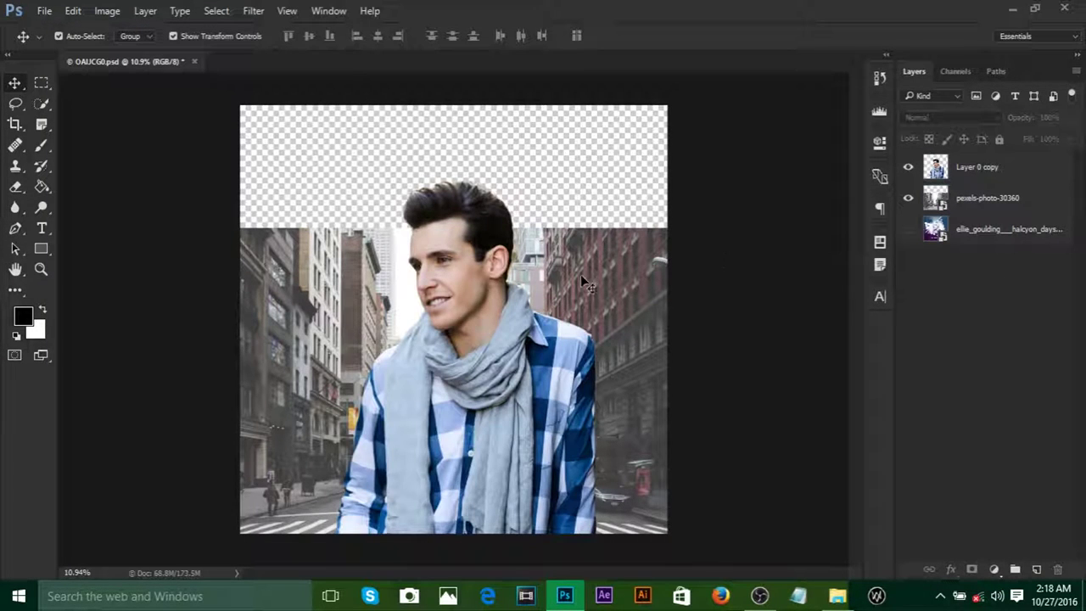
pyautogui.click(613, 277)
pyautogui.moveTo(625, 300); pyautogui.dragTo(630, 296)
pyautogui.click(985, 326)
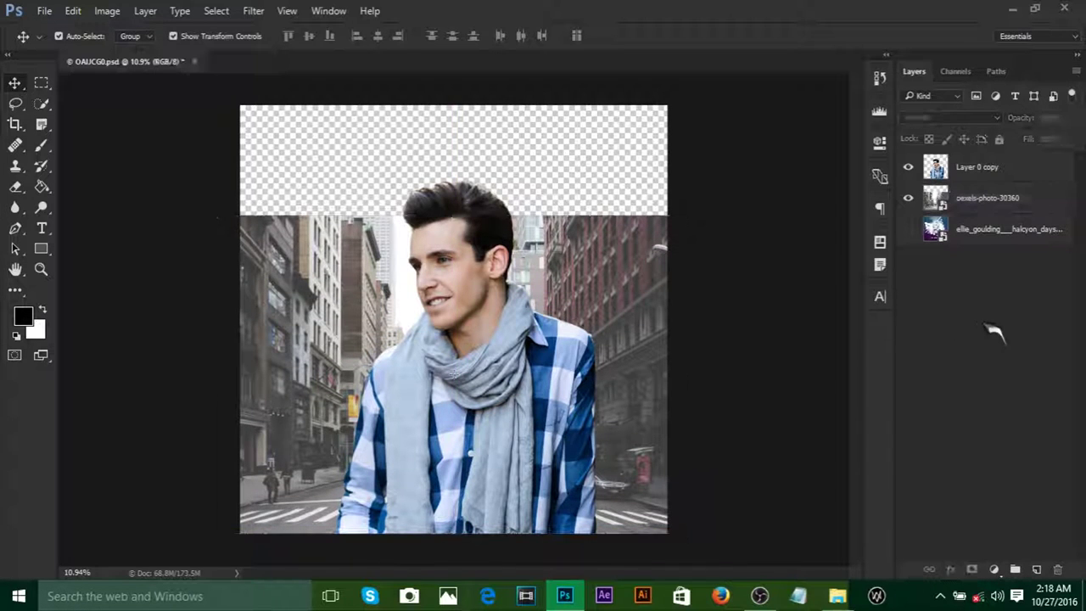
pyautogui.click(634, 313)
pyautogui.click(970, 339)
pyautogui.click(611, 262)
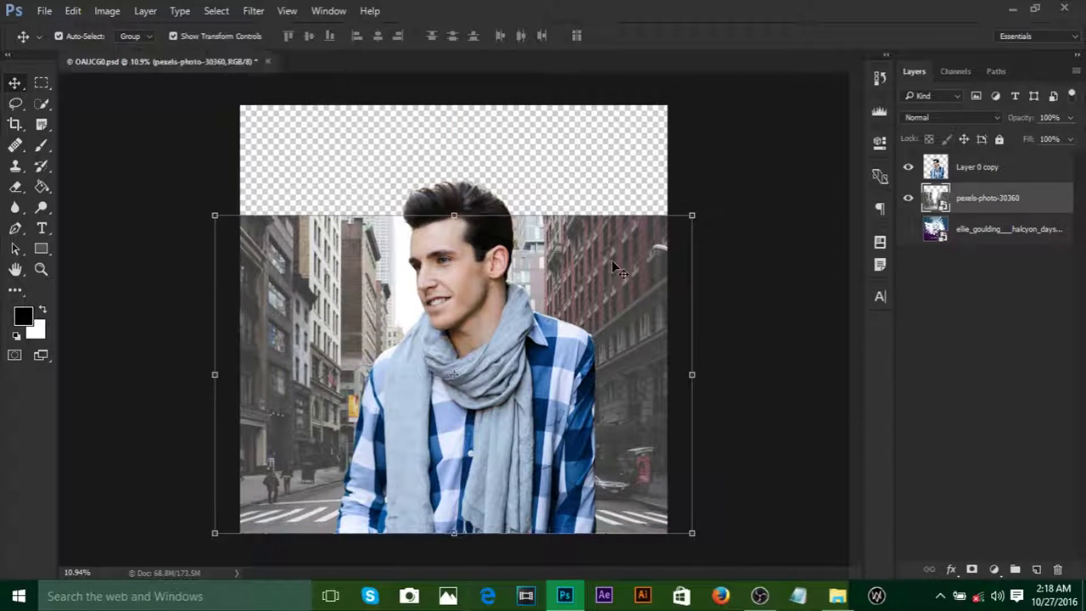
# Step: Move the Ellie Goulding cover layer to the top of the stack, show it for reference, and hide it again
pyautogui.click(994, 292)
pyautogui.moveTo(969, 235); pyautogui.dragTo(983, 160)
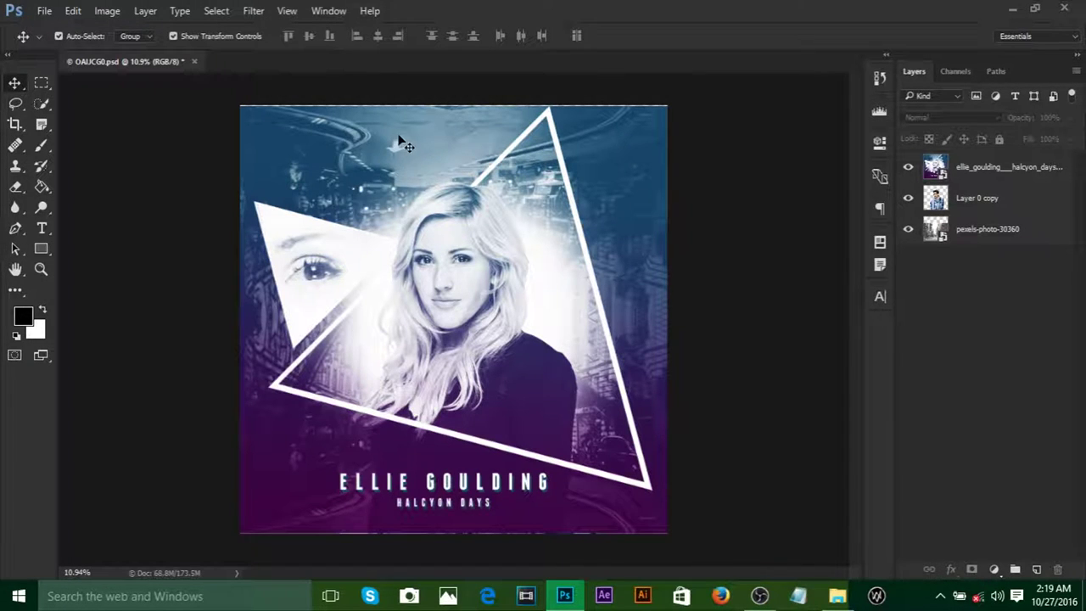
pyautogui.click(911, 169)
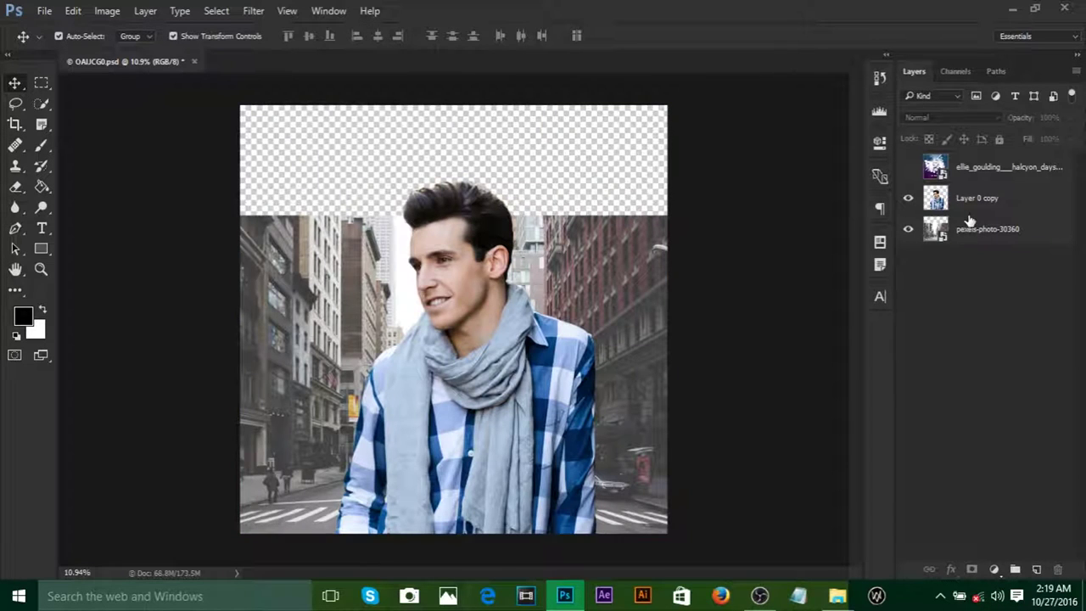
# Step: Duplicate the pexels-photo-30360 layer
pyautogui.click(984, 242)
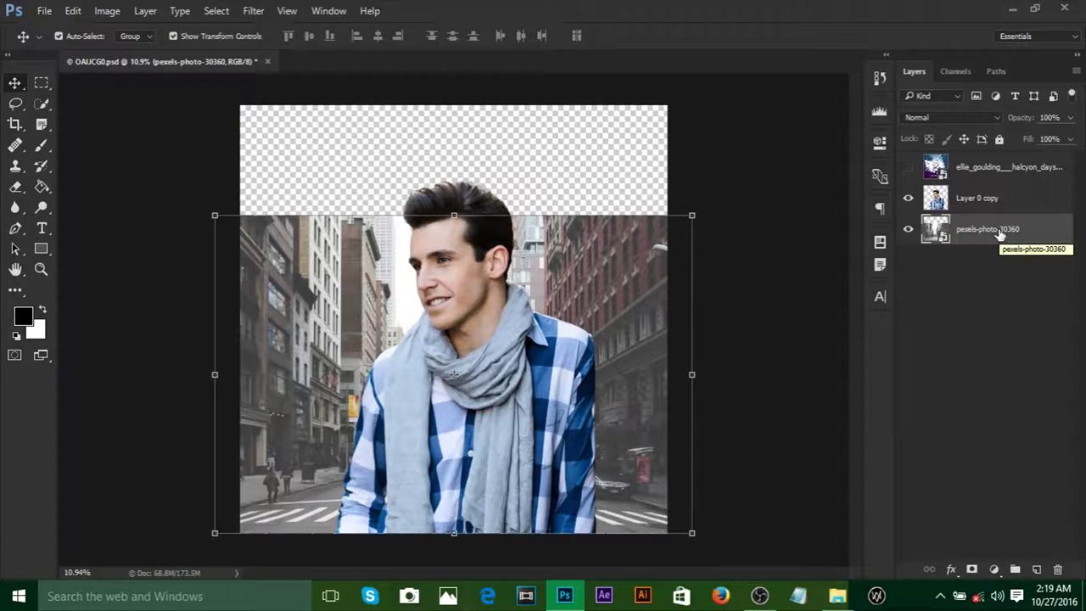
pyautogui.hotkey('ctrl', 'j')
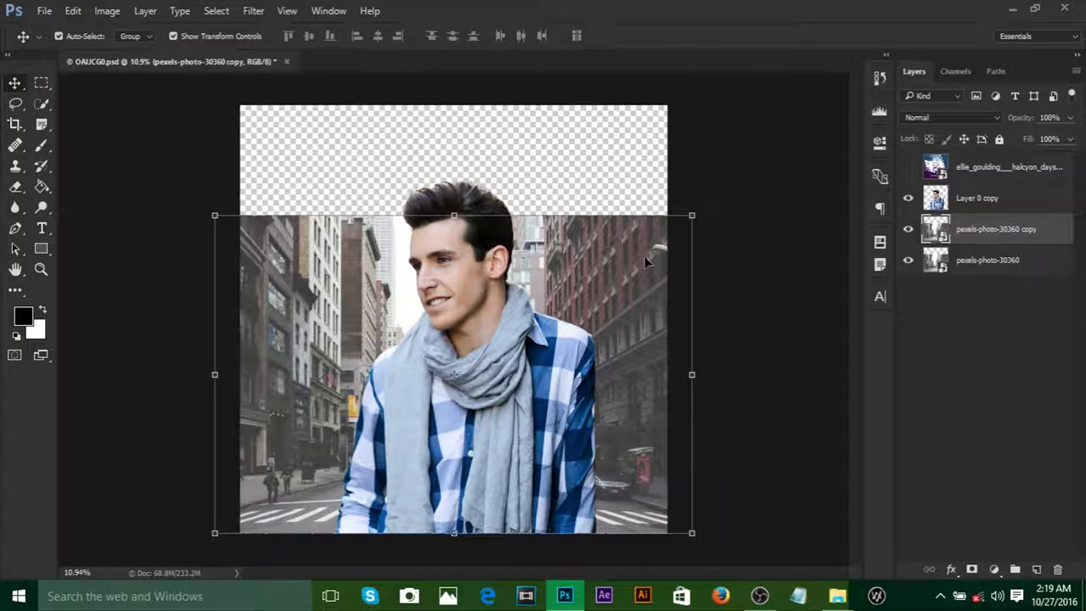
pyautogui.hotkey('ctrl', 't')
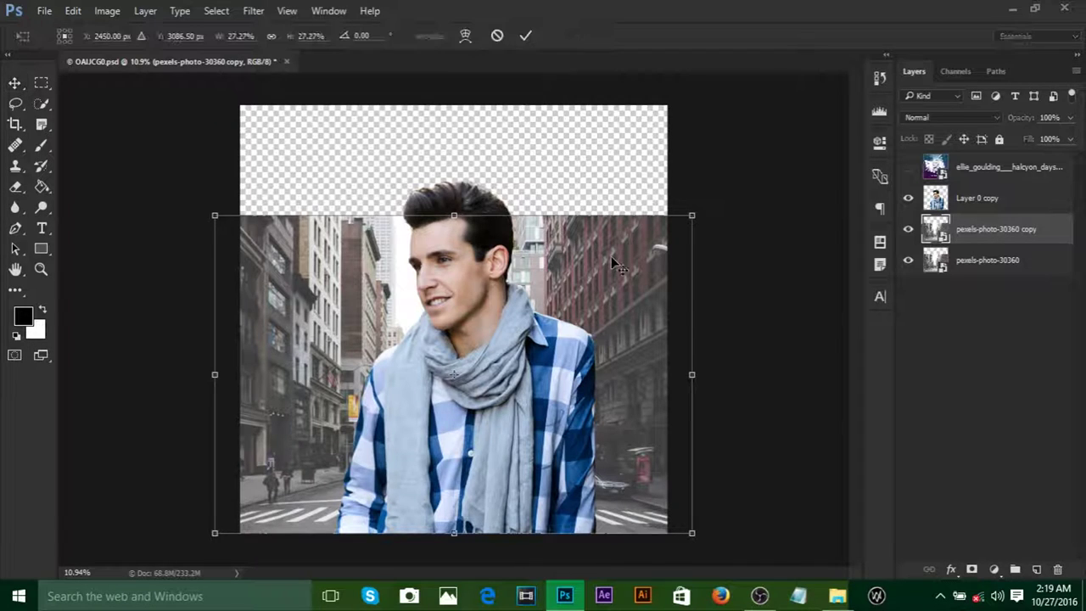
pyautogui.click(498, 36)
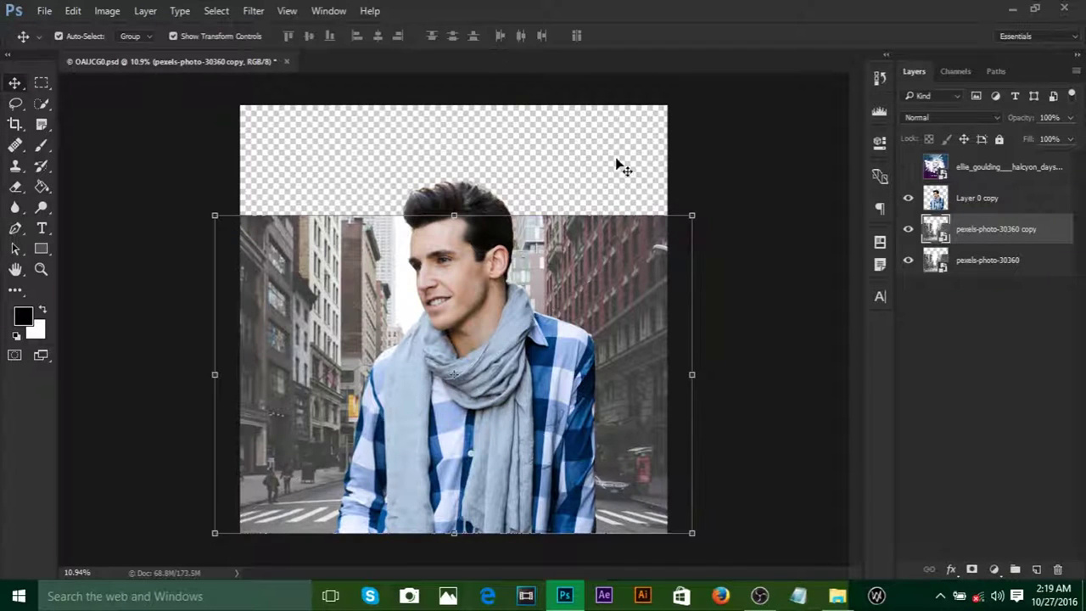
# Step: Flip the duplicated street photo vertically and apply the transformation
pyautogui.click(73, 11)
pyautogui.moveTo(224, 321)
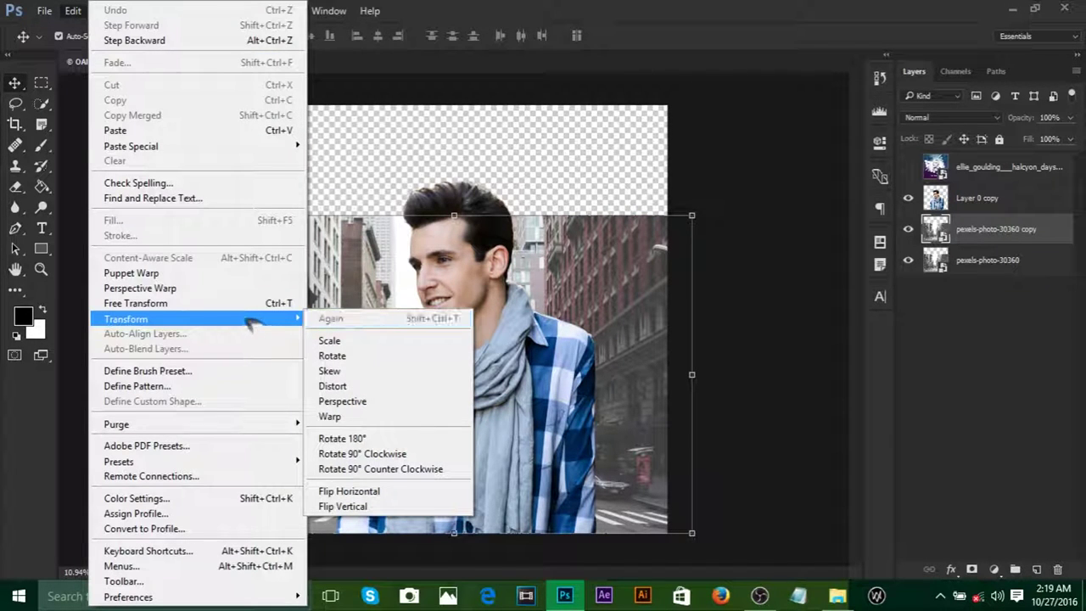
pyautogui.click(199, 304)
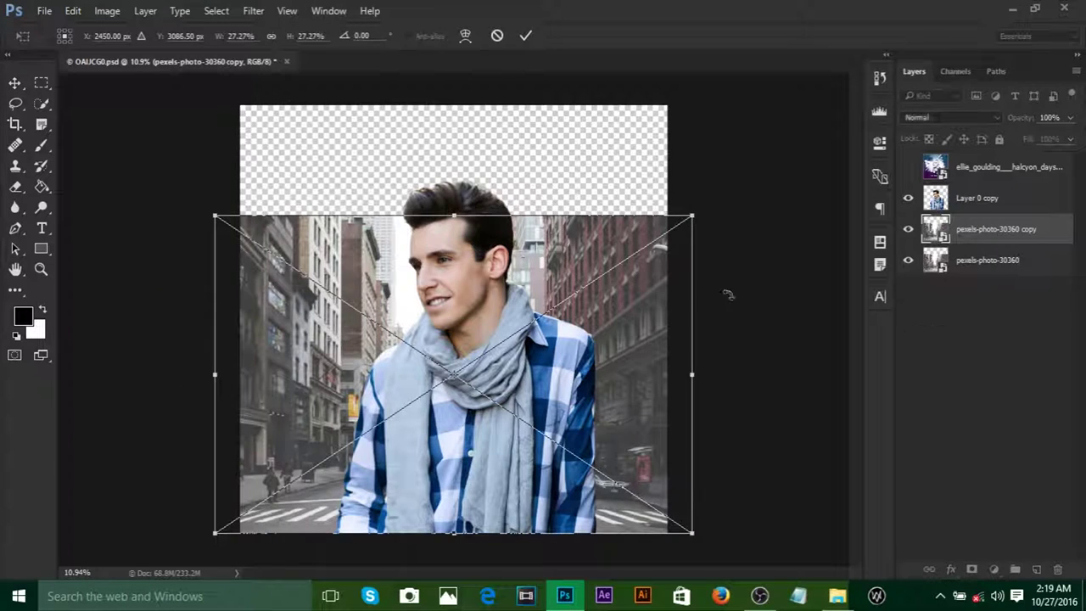
pyautogui.rightClick(567, 245)
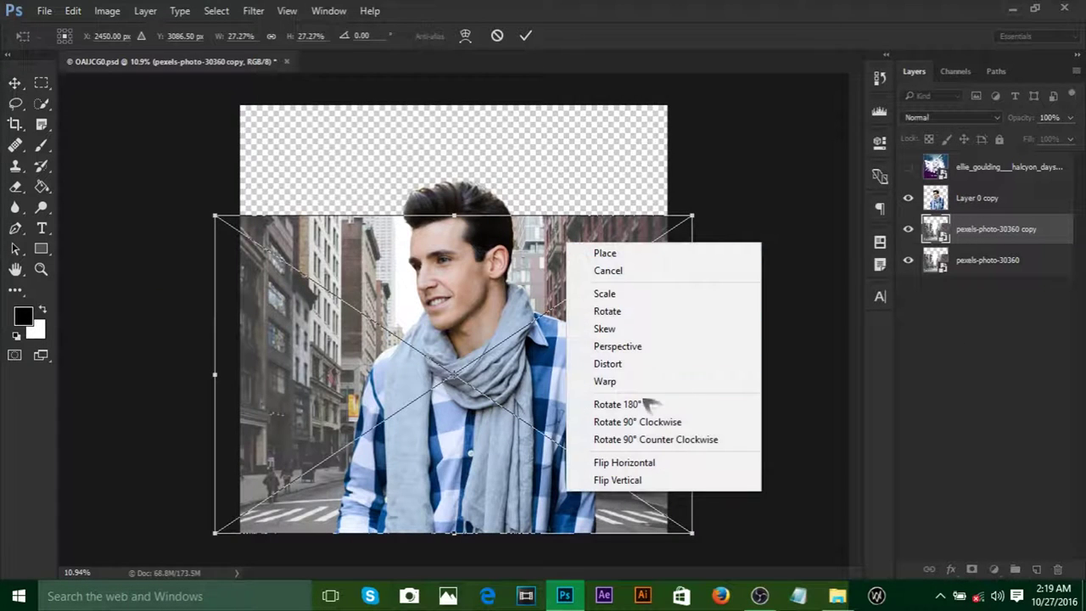
pyautogui.click(649, 480)
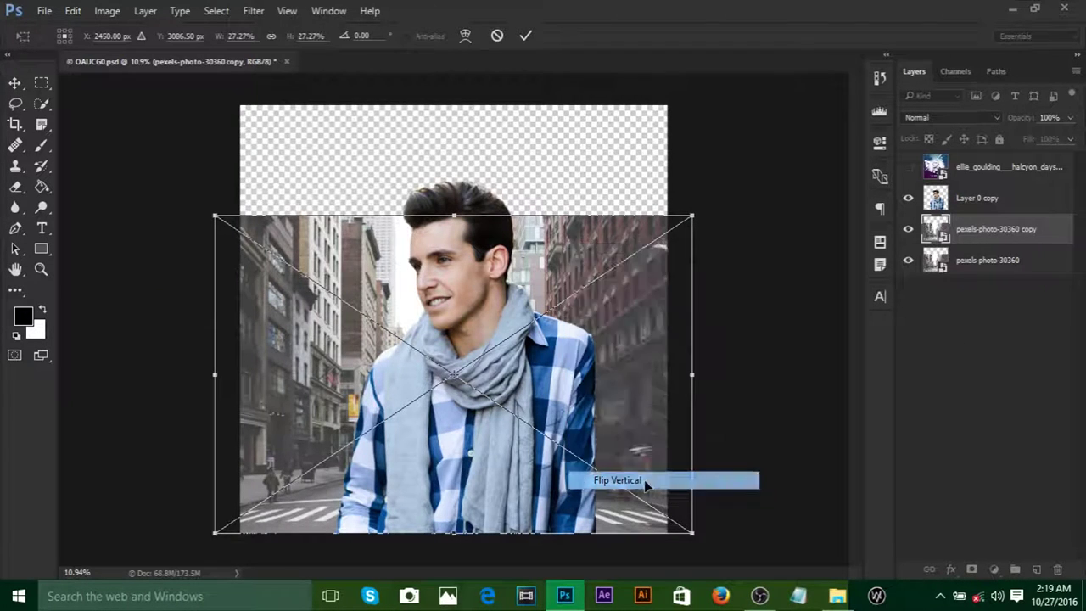
pyautogui.click(527, 38)
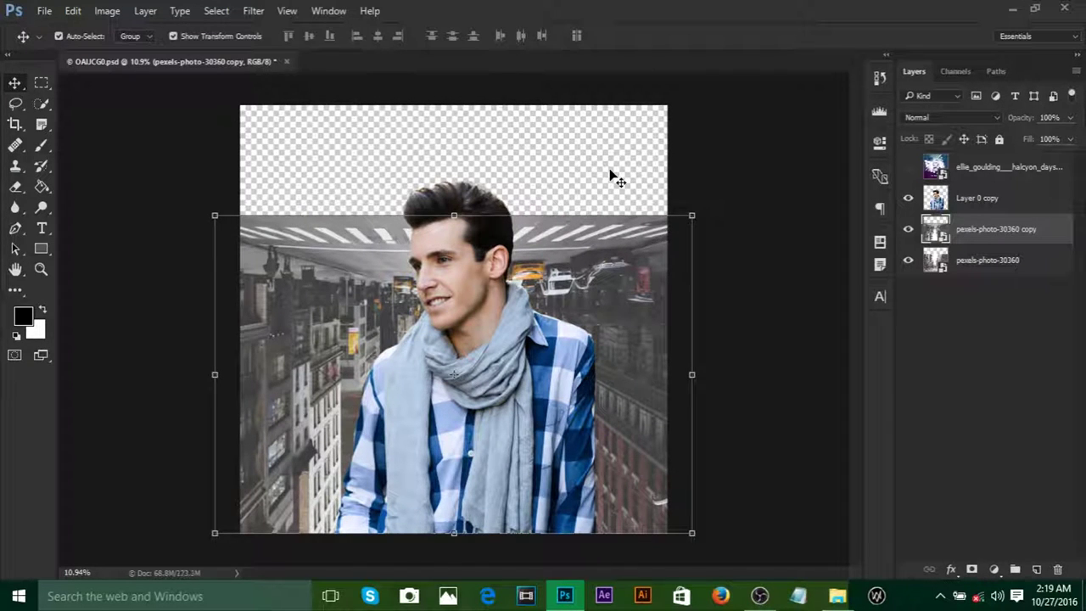
# Step: Move the flipped street photo up to the canvas's upper edge and add a layer mask to it
pyautogui.hotkey('shift', 'Up')
pyautogui.hotkey('shift', 'Up')
pyautogui.hotkey('shift', 'Up')
pyautogui.hotkey('shift', 'Up')
pyautogui.hotkey('shift', 'Up')
pyautogui.hotkey('shift', 'Up')
pyautogui.hotkey('shift', 'Up')
pyautogui.hotkey('shift', 'Up')
pyautogui.hotkey('shift', 'Up')
pyautogui.hotkey('shift', 'Up')
pyautogui.hotkey('shift', 'Up')
pyautogui.hotkey('shift', 'Up')
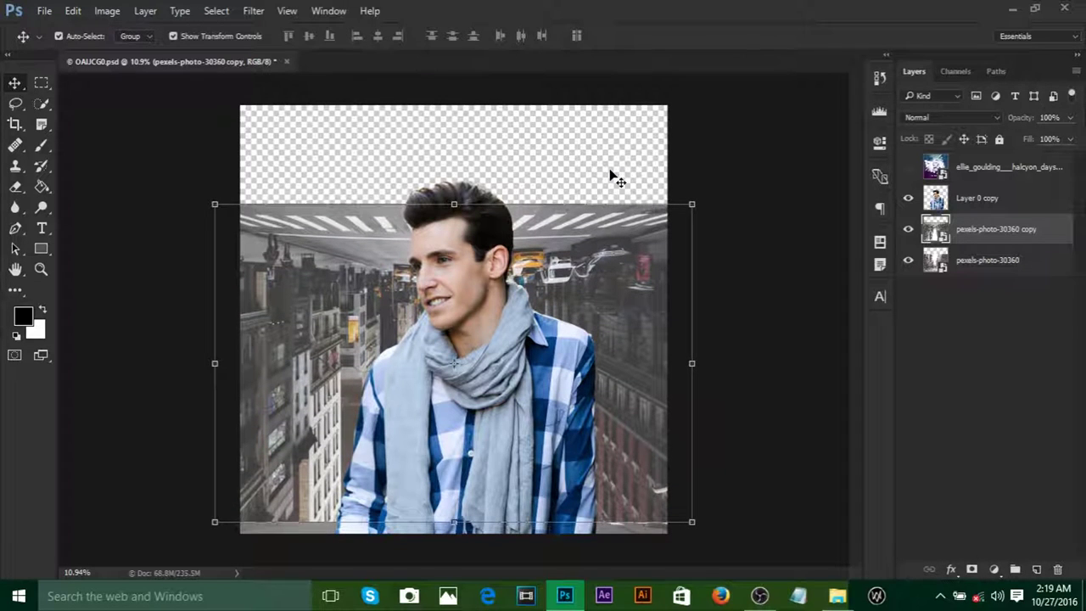
pyautogui.moveTo(609, 231); pyautogui.dragTo(611, 132)
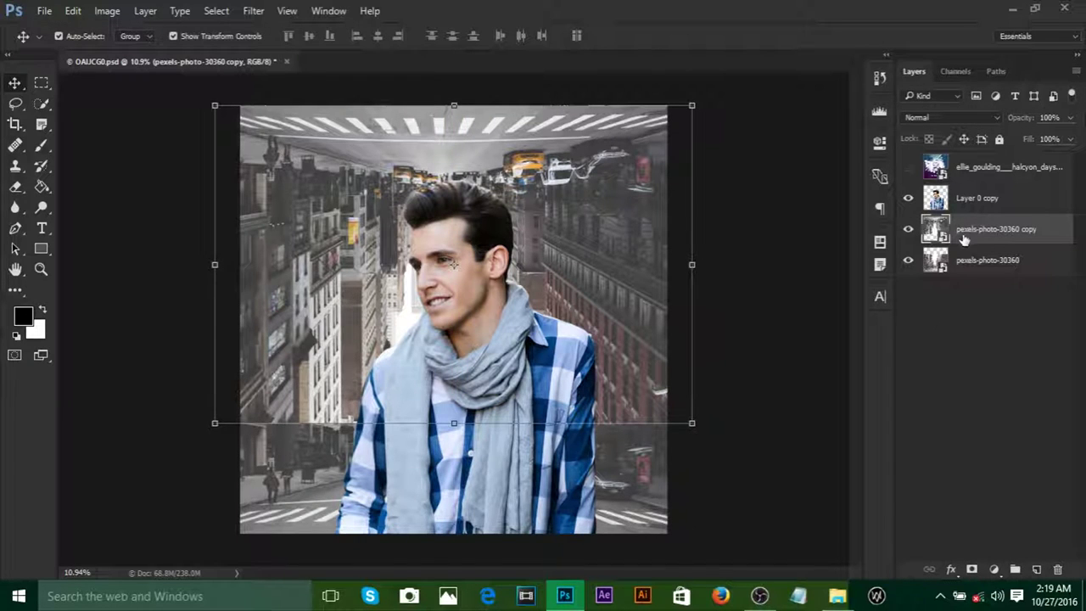
pyautogui.click(971, 570)
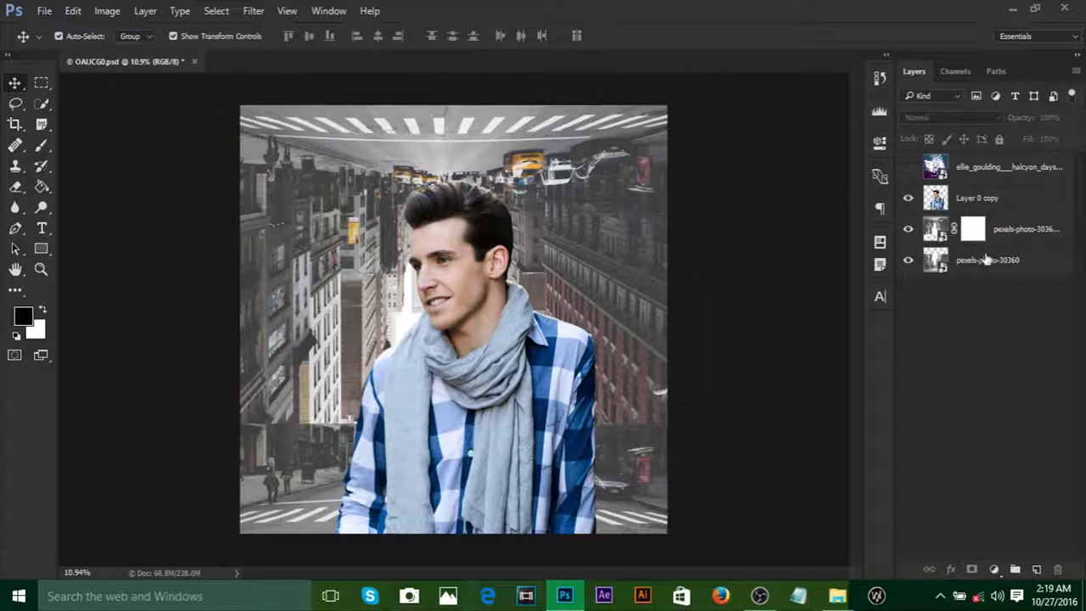
# Step: Target the flipped street photo's layer mask and enlarge the Brush tool to 1800 px
pyautogui.click(972, 231)
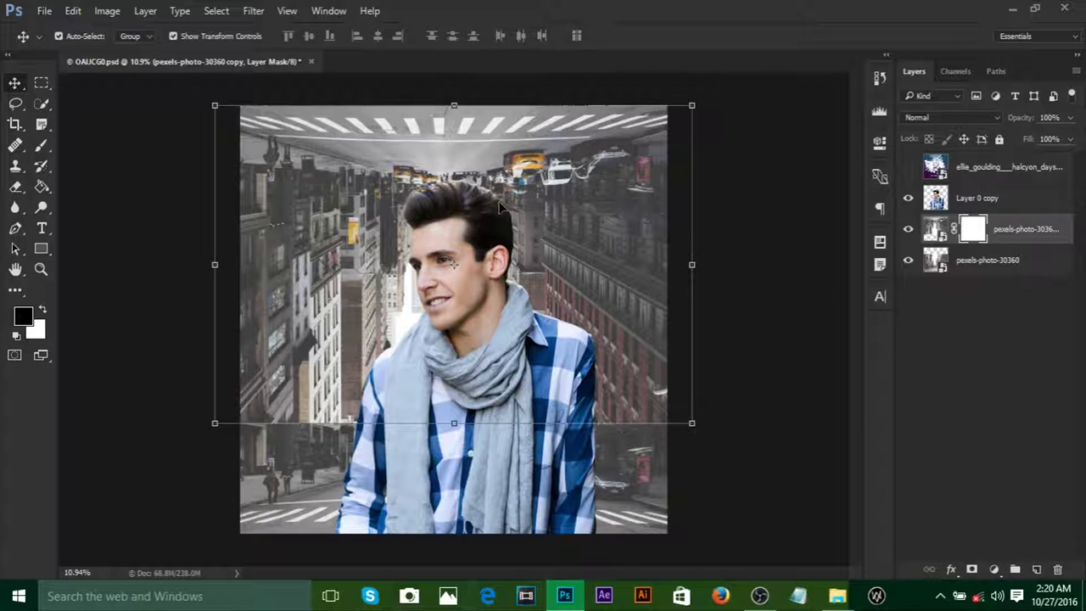
pyautogui.press('b')
pyautogui.rightClick(45, 147)
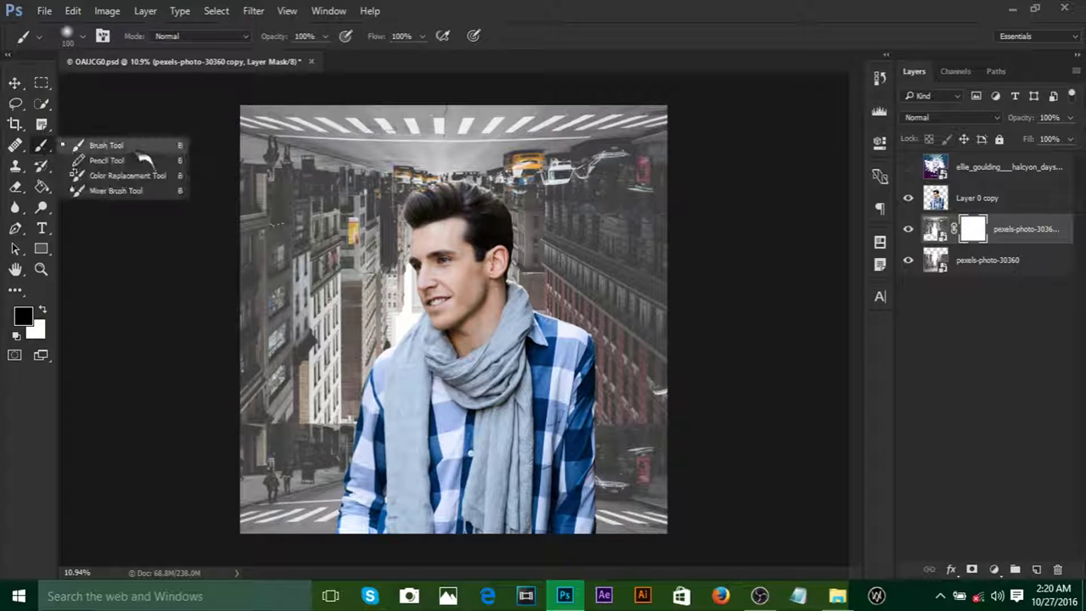
pyautogui.click(132, 150)
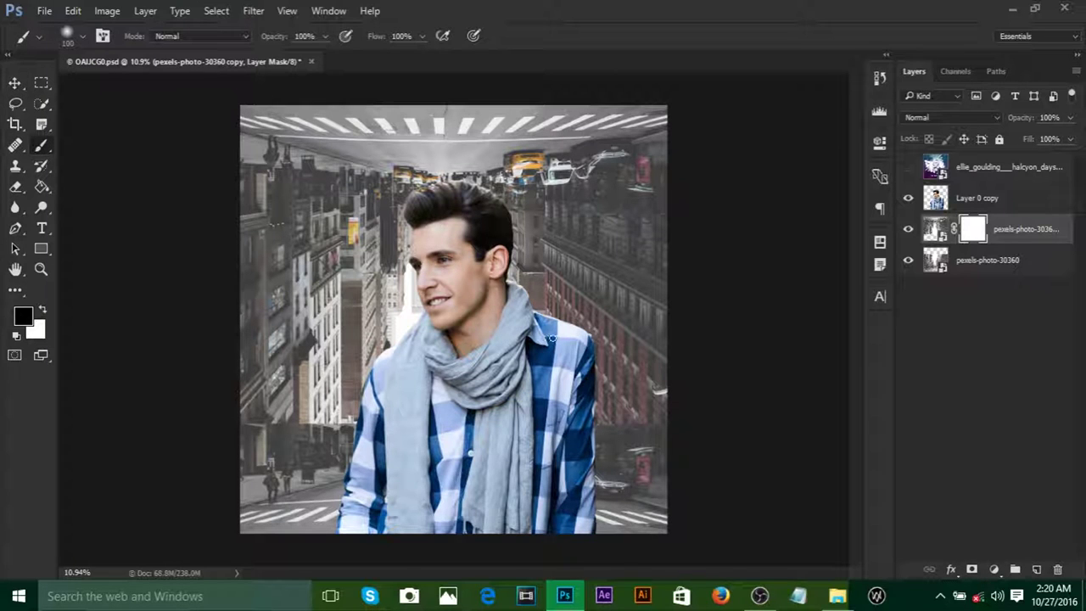
pyautogui.press(']')
pyautogui.press(']')
pyautogui.press(']')
pyautogui.press(']')
pyautogui.press(']')
pyautogui.press(']')
pyautogui.press(']')
pyautogui.press(']')
pyautogui.press(']')
# Step: Try picking dark red 8a2a2a and then bright red d31a1a as the foreground colour while the mask is active
pyautogui.click(32, 312)
pyautogui.click(795, 311)
pyautogui.click(759, 330)
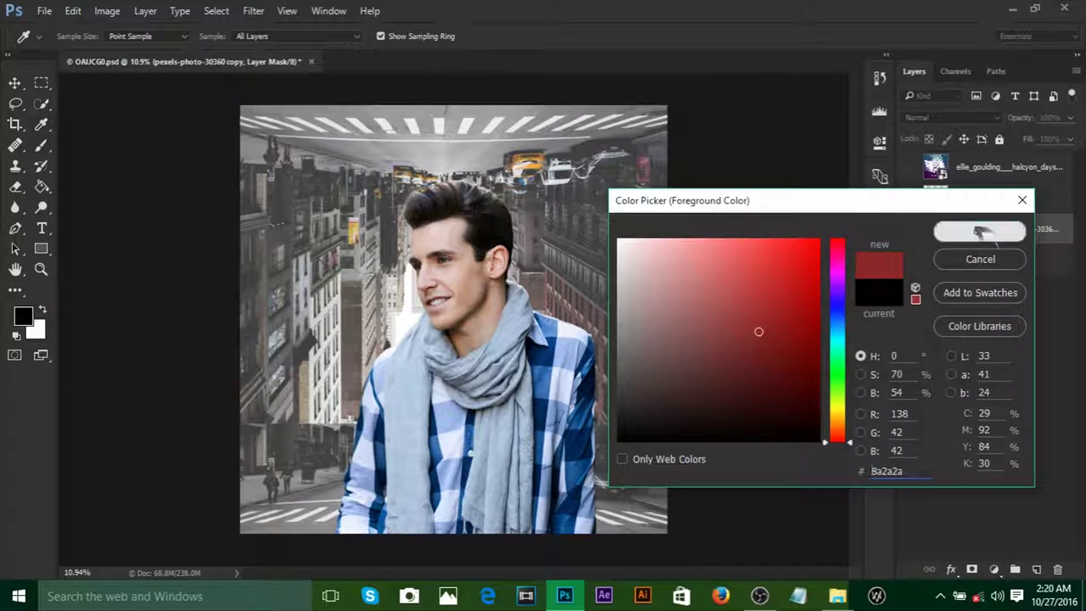
pyautogui.click(901, 229)
pyautogui.click(29, 317)
pyautogui.click(795, 273)
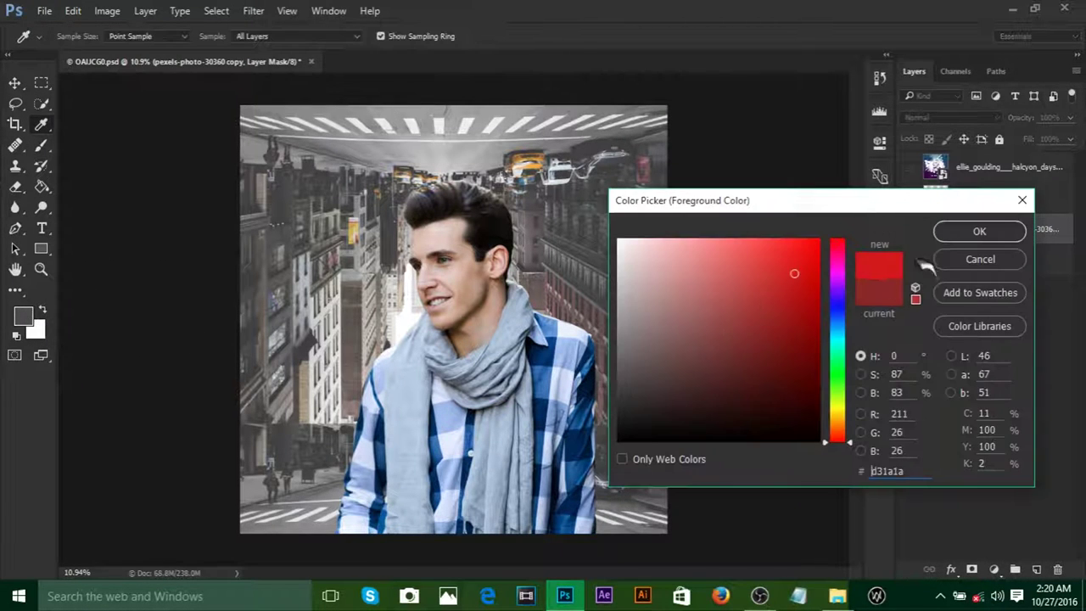
pyautogui.click(952, 233)
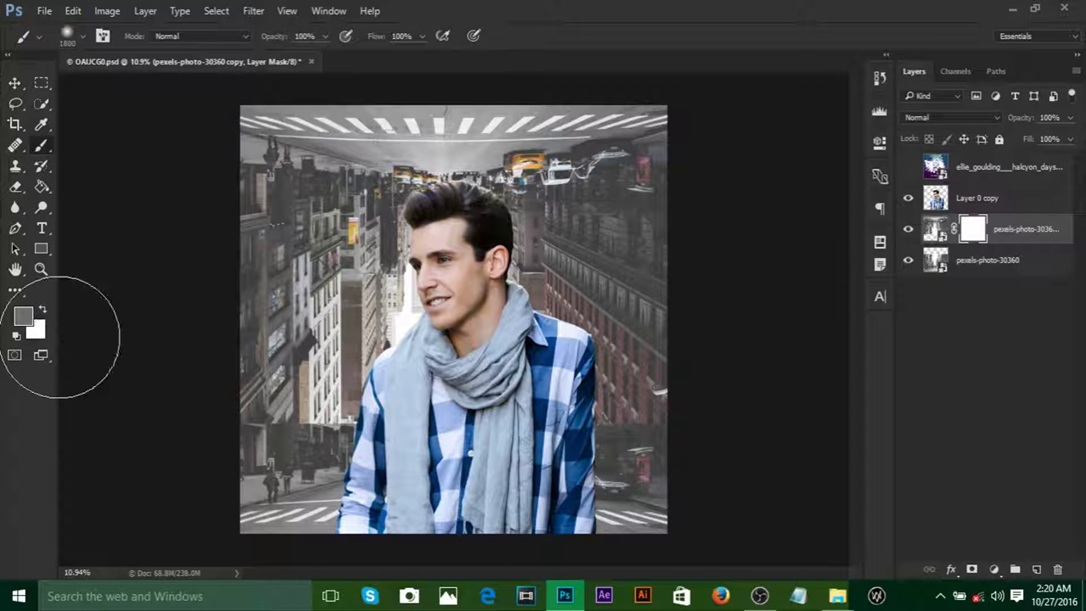
# Step: Reset the colours to default and swap them until black is the foreground and white the background
pyautogui.press('d')
pyautogui.press('x')
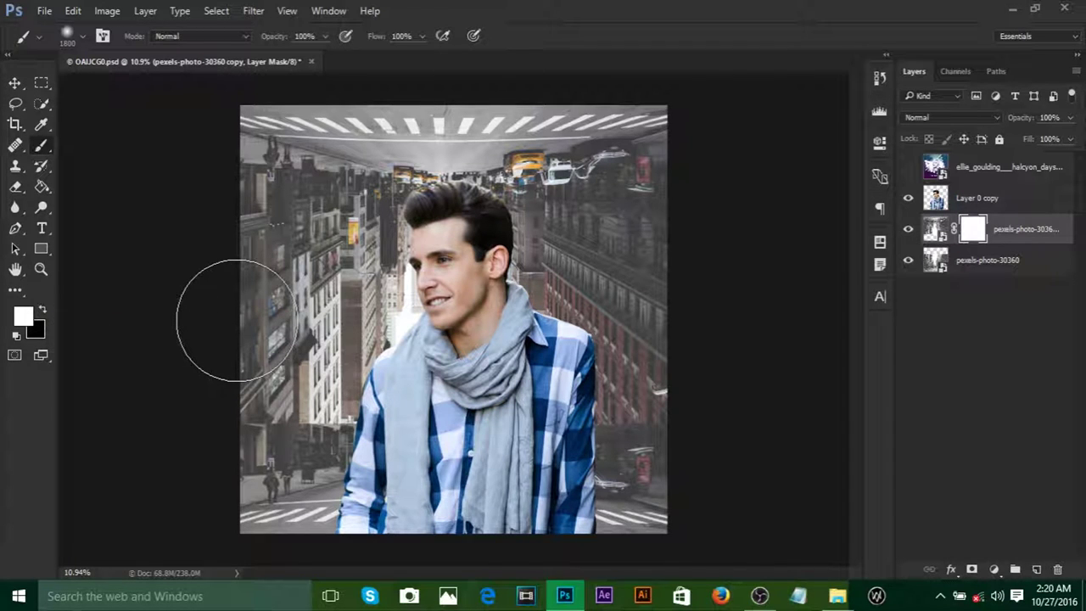
pyautogui.press('x')
pyautogui.press('x')
pyautogui.press('x')
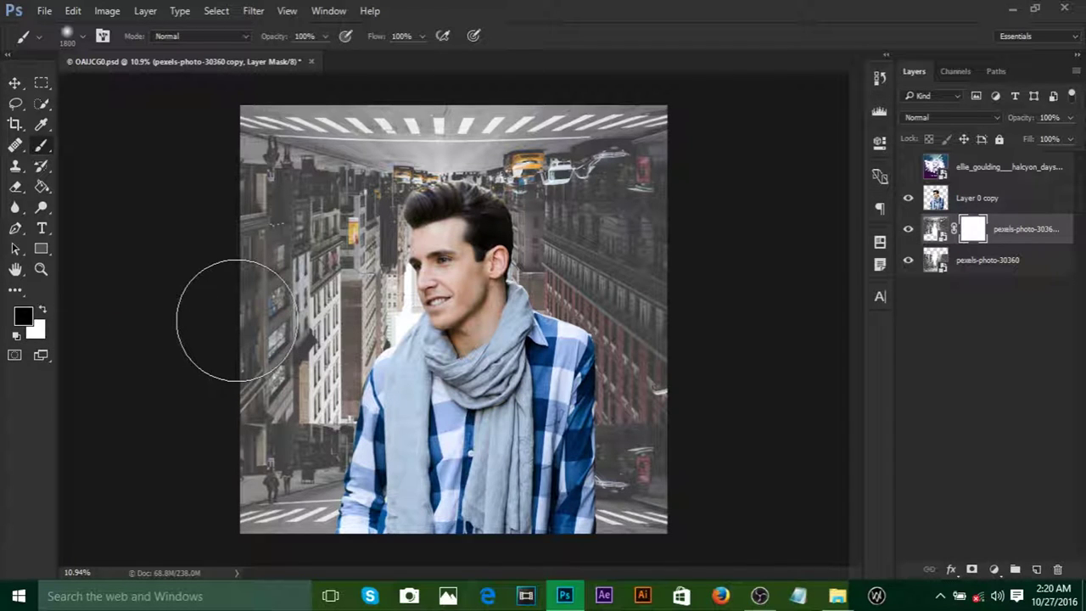
pyautogui.press('x')
pyautogui.press('x')
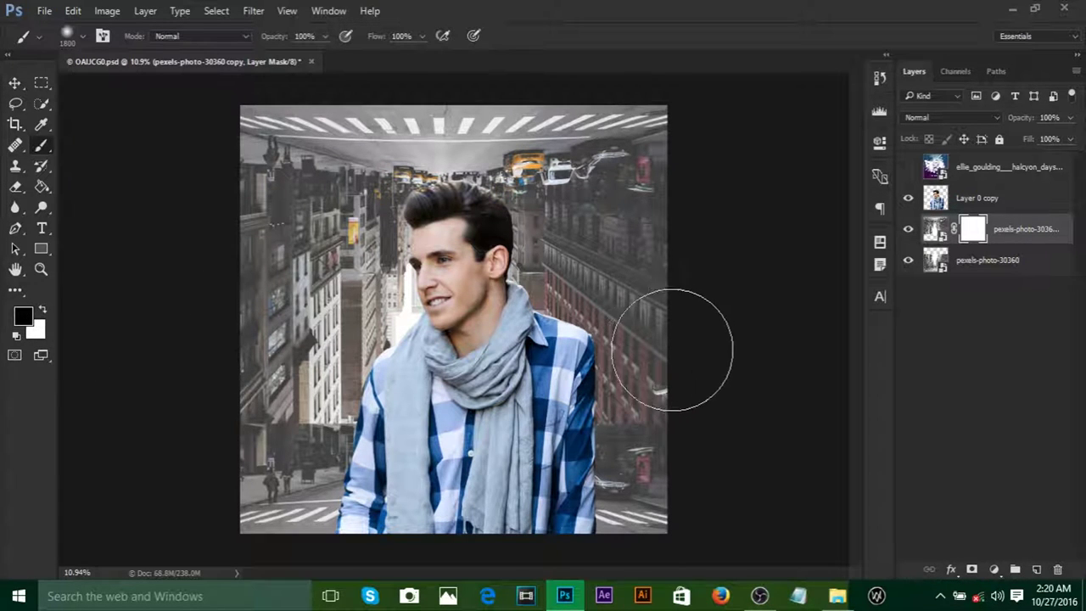
# Step: Set the brush hardness to 0% for soft edges
pyautogui.rightClick(477, 244)
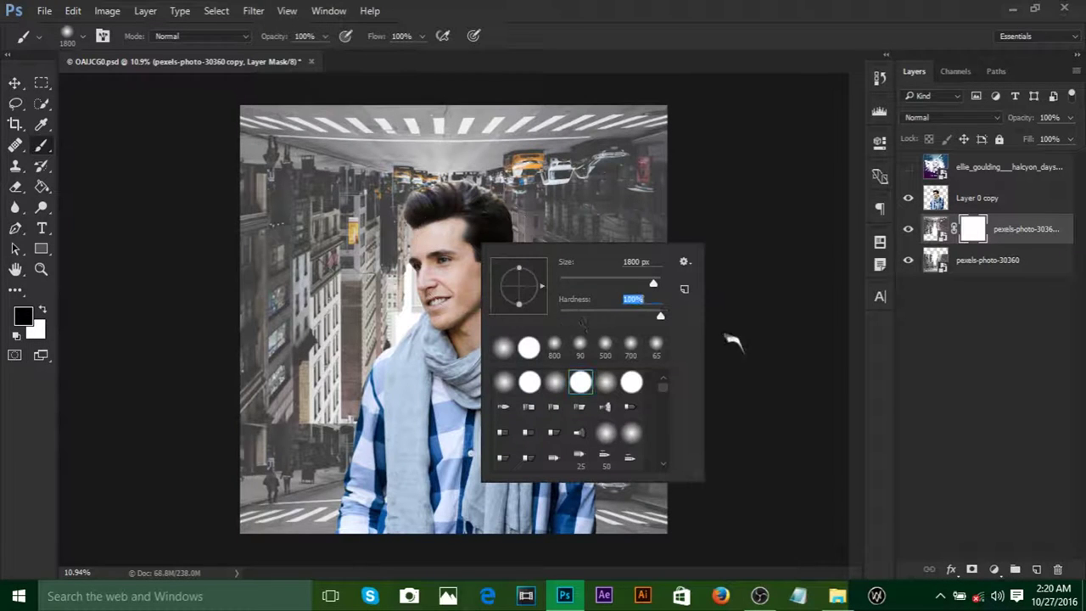
pyautogui.moveTo(644, 316); pyautogui.dragTo(511, 348)
pyautogui.click(978, 344)
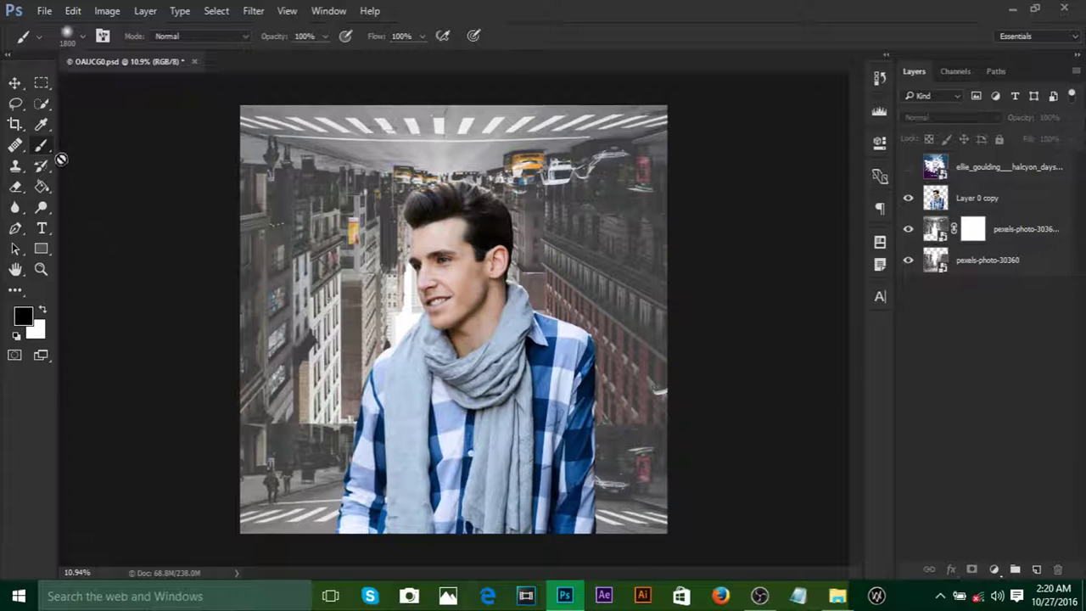
pyautogui.rightClick(483, 296)
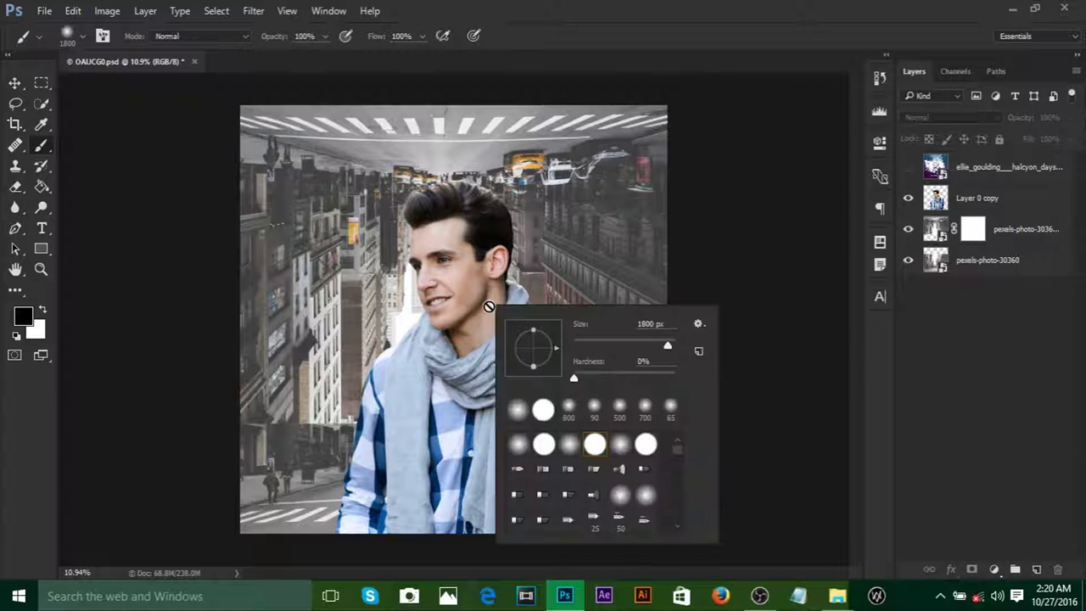
pyautogui.moveTo(632, 378); pyautogui.dragTo(575, 377)
pyautogui.press('Return')
# Step: Paint black across the lower part of the flipped street photo's mask to blend its horizontal seam, and deselect the layer
pyautogui.click(973, 231)
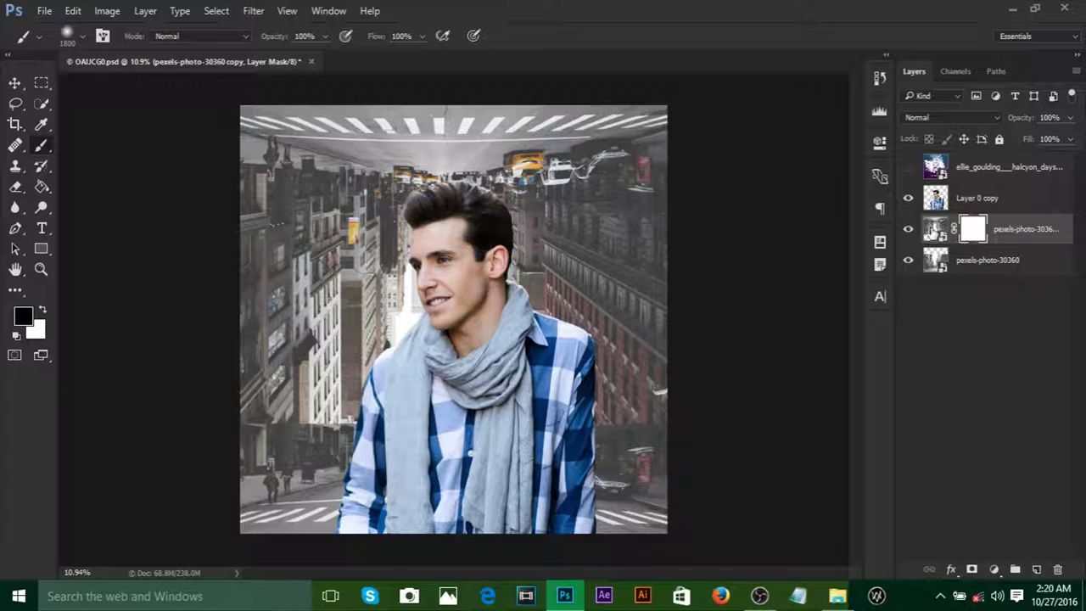
pyautogui.click(931, 232)
pyautogui.click(969, 232)
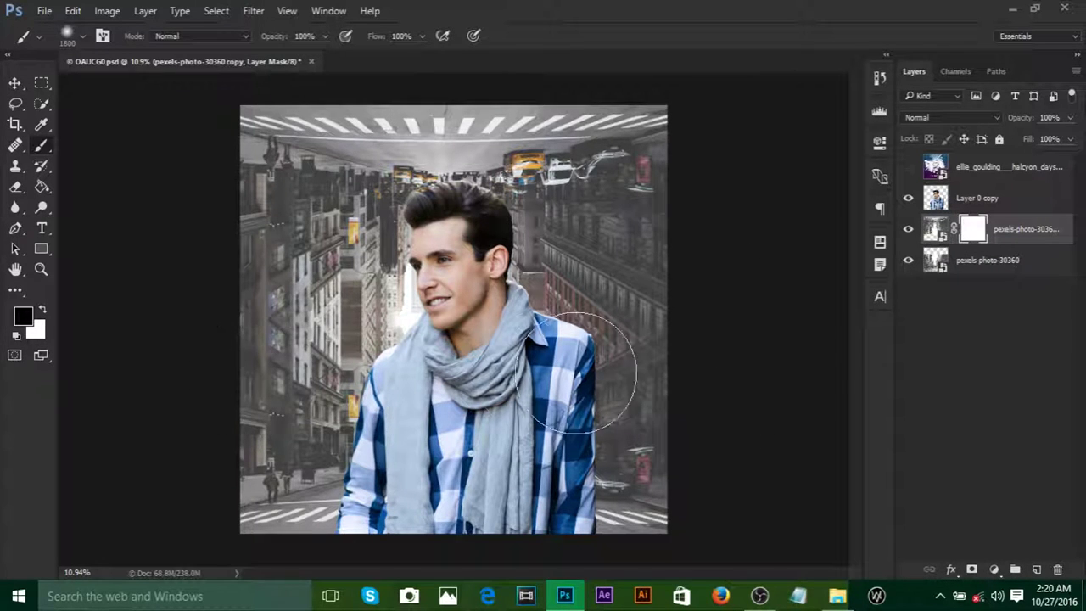
pyautogui.moveTo(577, 373); pyautogui.dragTo(788, 359)
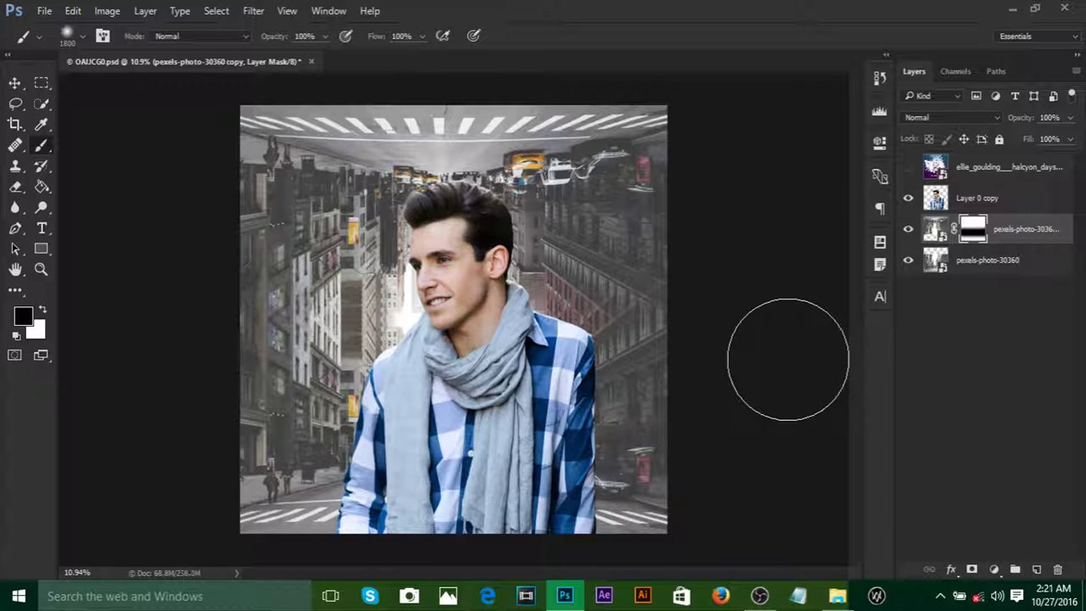
pyautogui.click(15, 82)
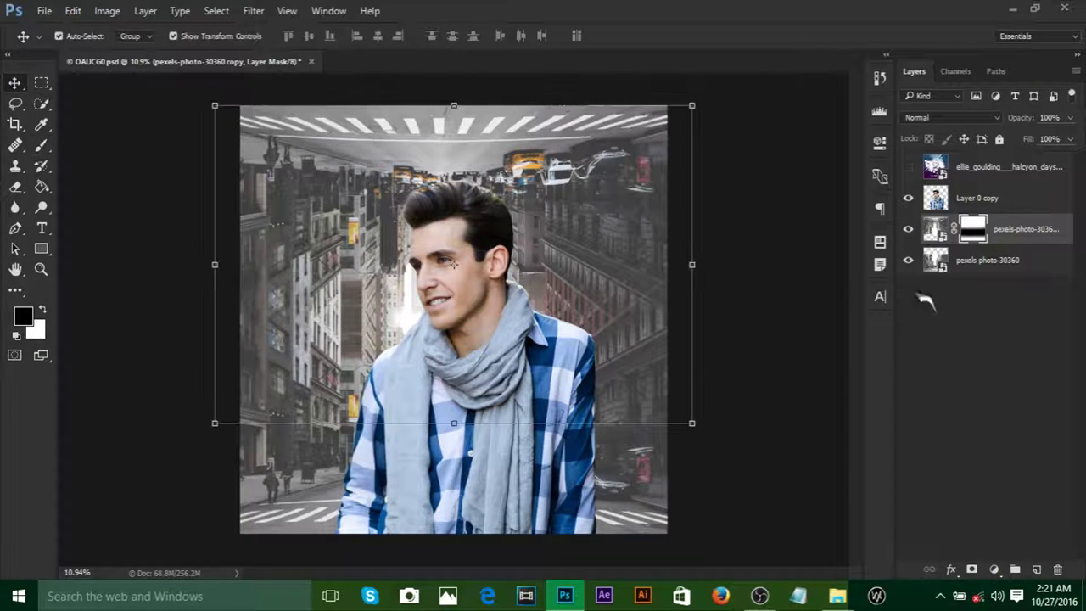
pyautogui.click(1014, 307)
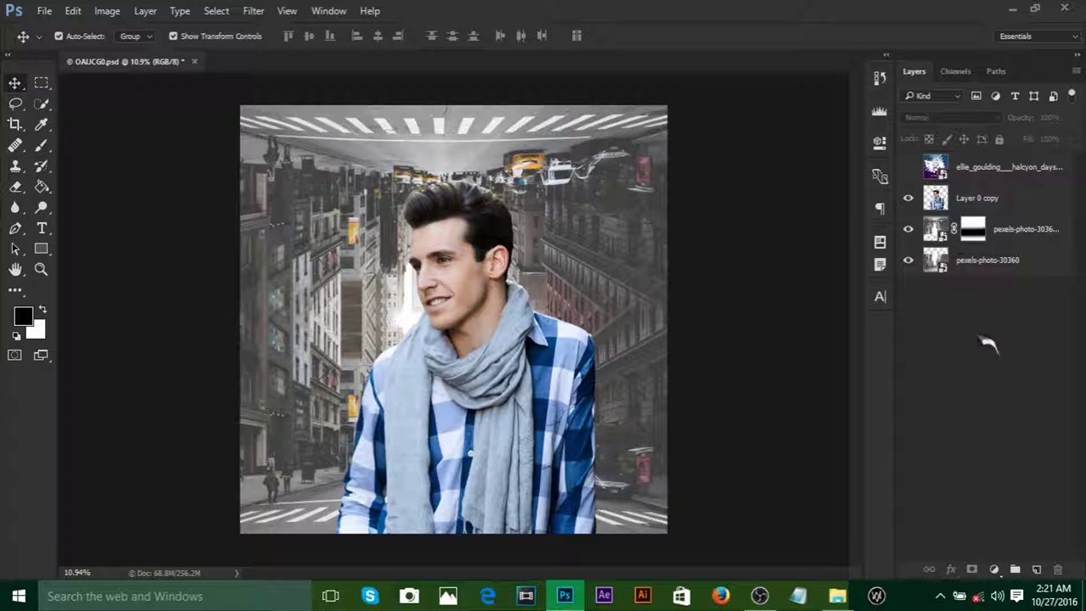
# Step: Compare the composite with the Ellie Goulding cover and leave the cover layer visible as a tracing reference
pyautogui.click(909, 167)
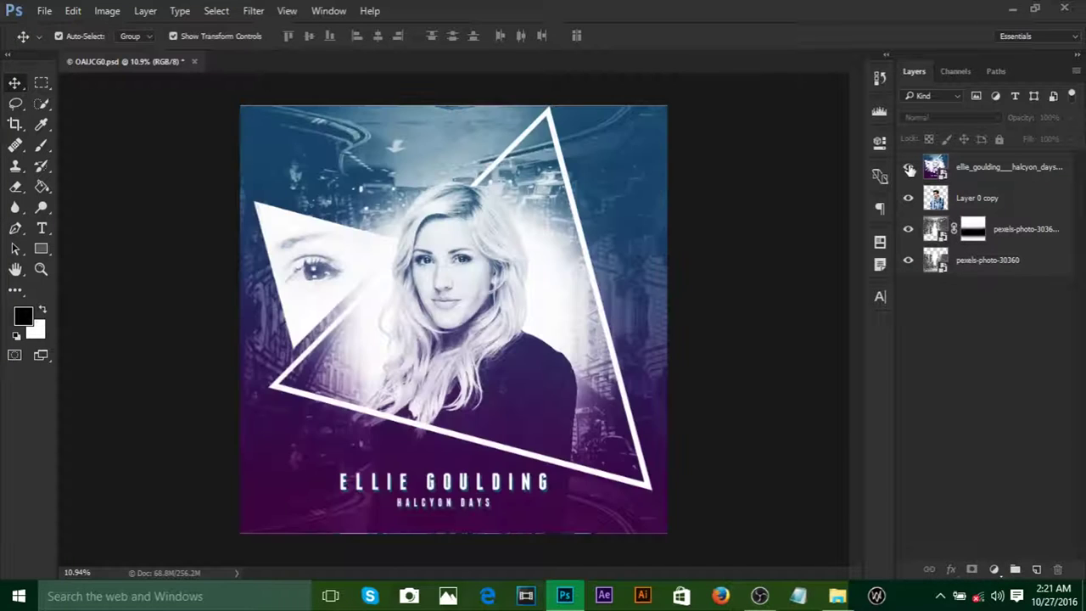
pyautogui.click(909, 167)
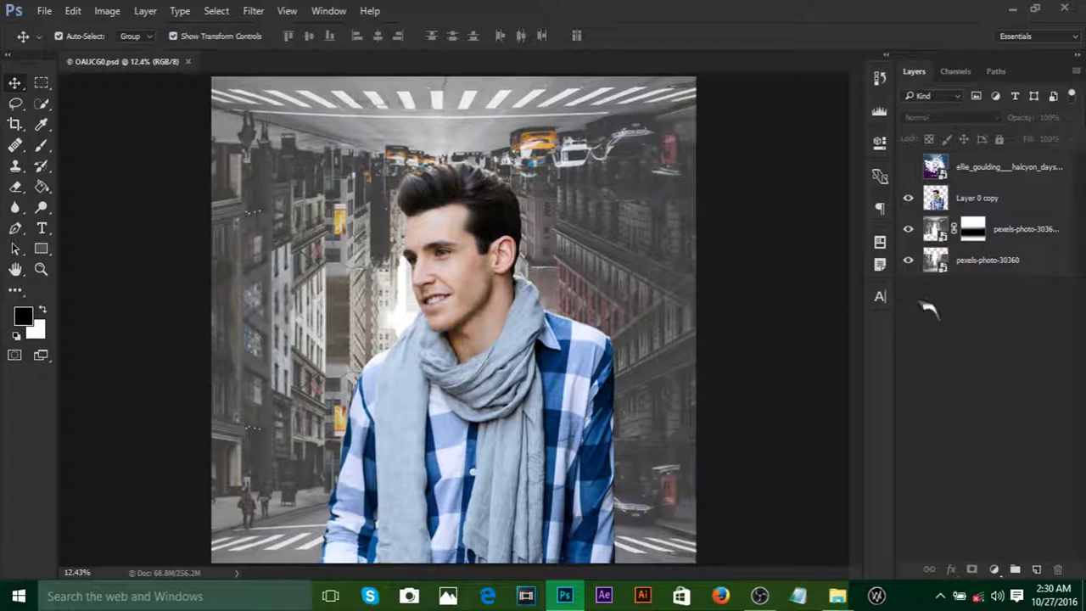
pyautogui.click(908, 168)
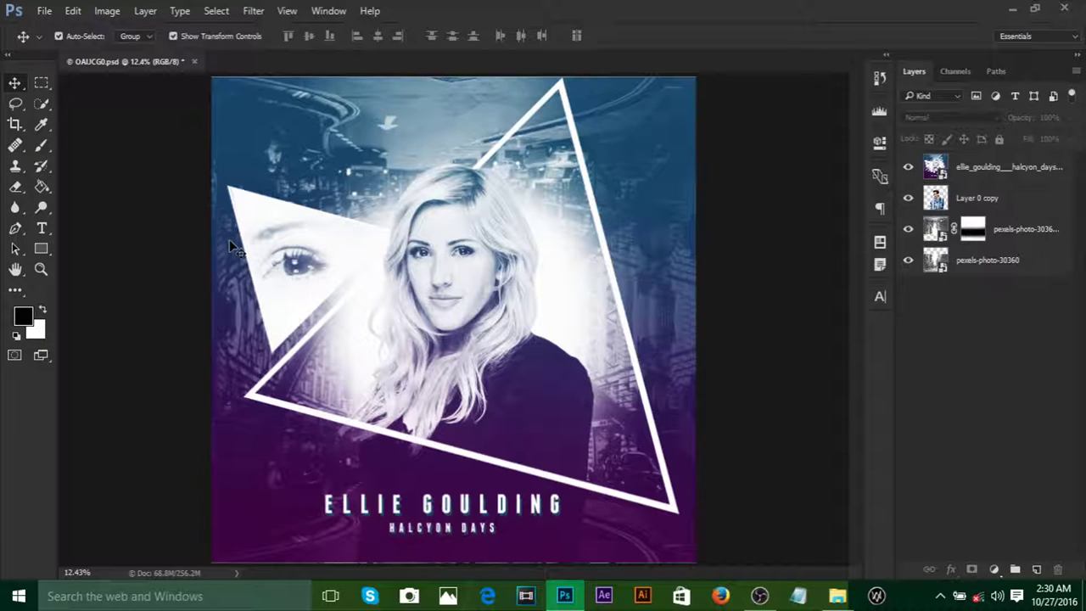
# Step: With the Pen tool in Shape mode, place anchor points on the cover triangle's outer lower-right and lower-left corners
pyautogui.press('p')
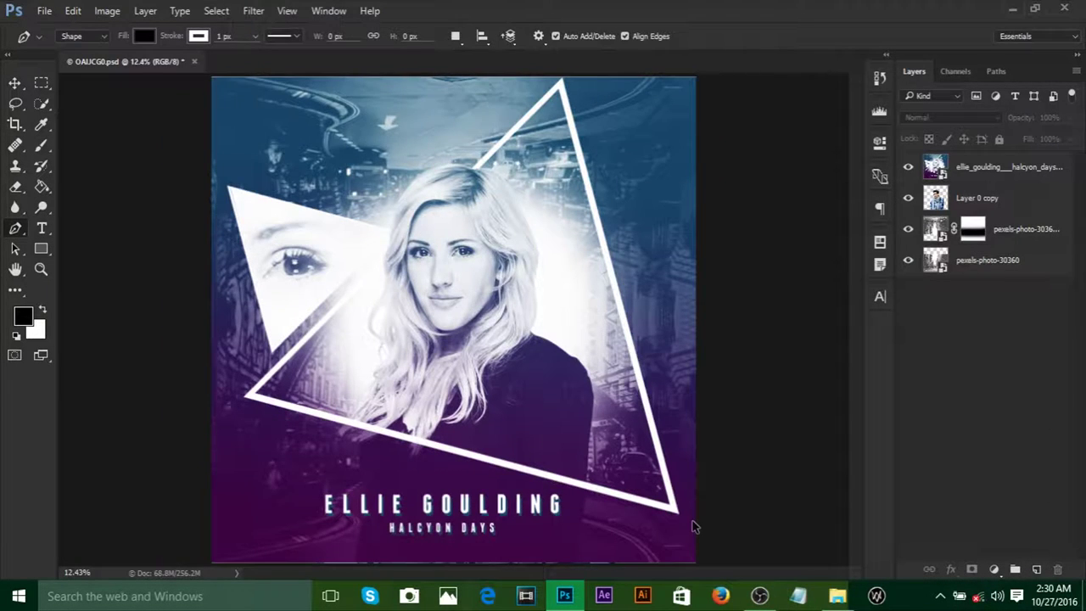
pyautogui.scroll(3, 689, 522)
pyautogui.moveTo(617, 453); pyautogui.dragTo(645, 405)
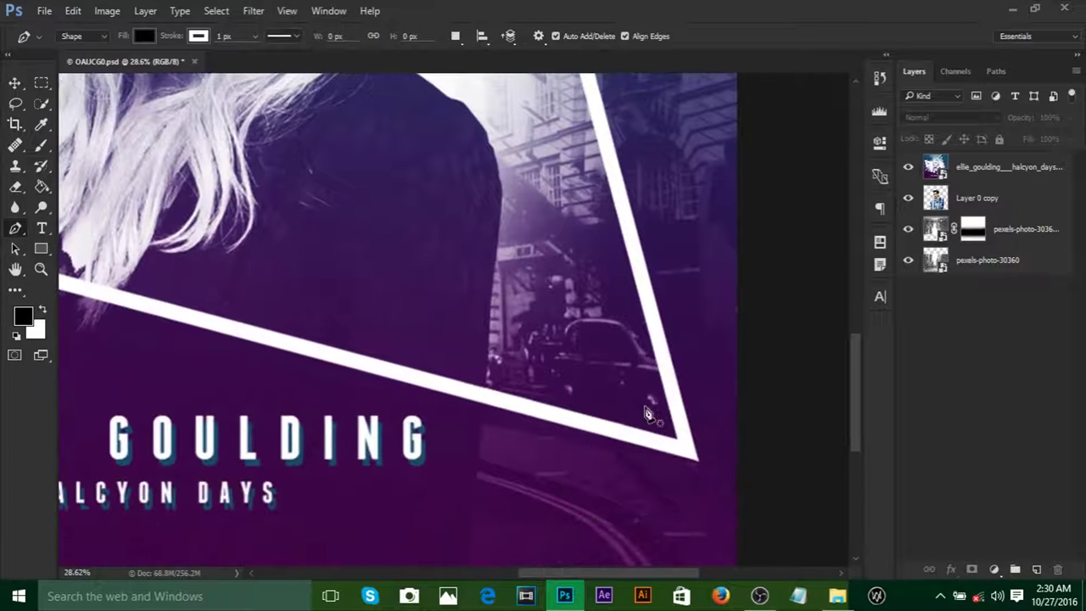
pyautogui.click(702, 469)
pyautogui.scroll(5, 622, 429)
pyautogui.hscroll(-6, 622, 429)
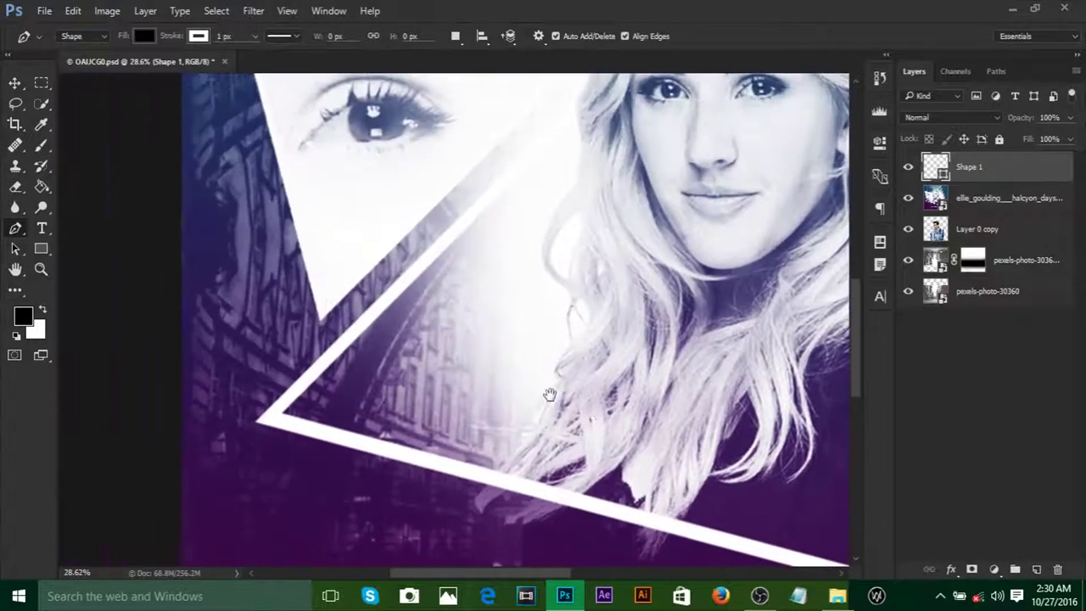
pyautogui.click(258, 422)
# Step: Add the triangle's top corner point and close the shape at its starting point, about 4403 by 4406 px
pyautogui.moveTo(601, 336); pyautogui.dragTo(365, 501)
pyautogui.moveTo(580, 320); pyautogui.dragTo(570, 494)
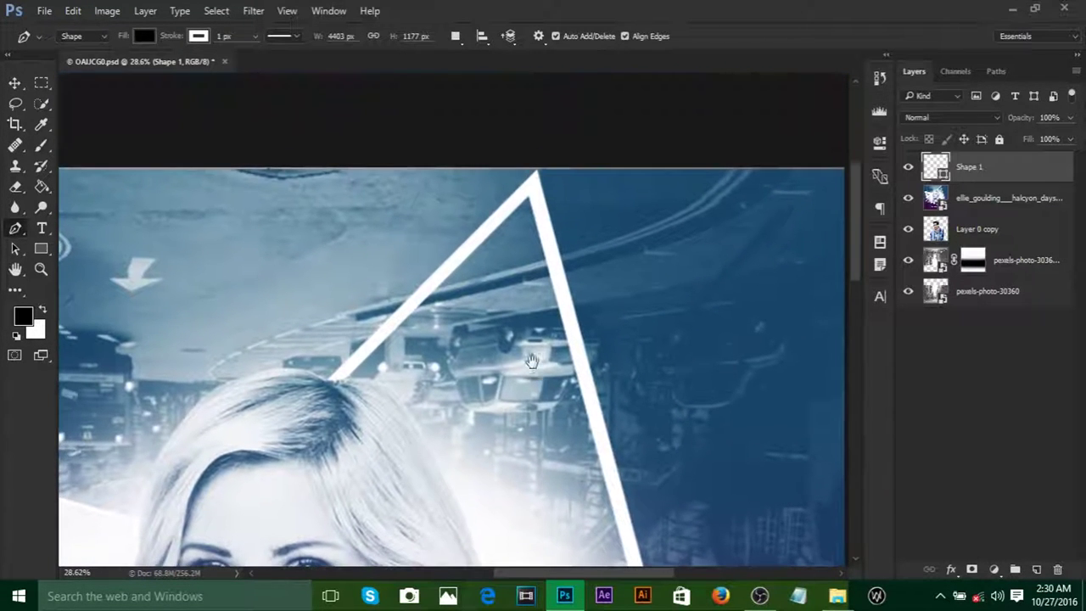
pyautogui.click(538, 176)
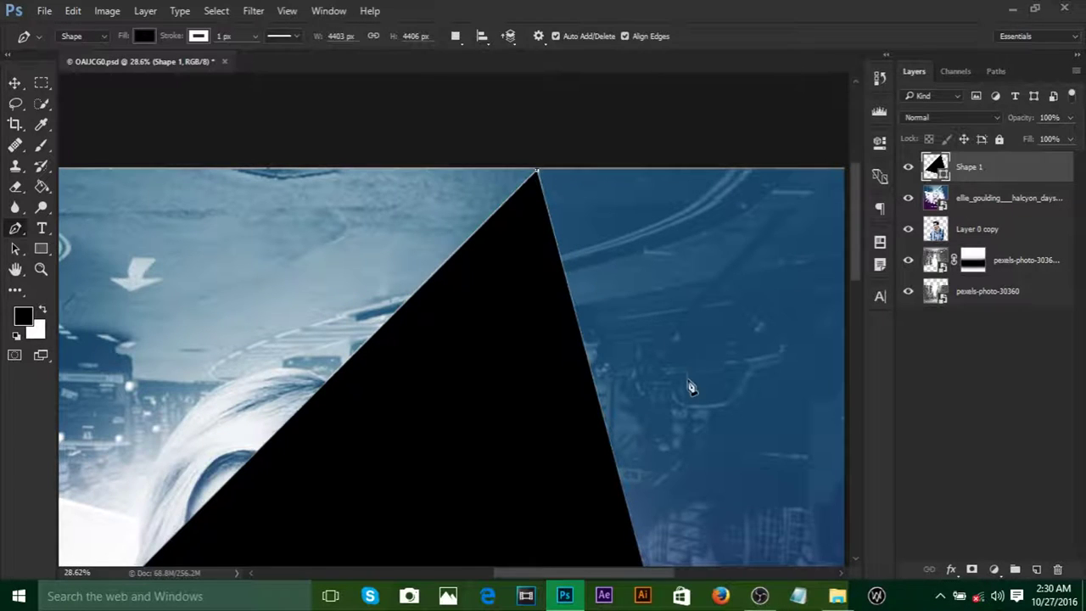
pyautogui.moveTo(708, 417); pyautogui.dragTo(585, 161)
pyautogui.moveTo(657, 361); pyautogui.dragTo(611, 207)
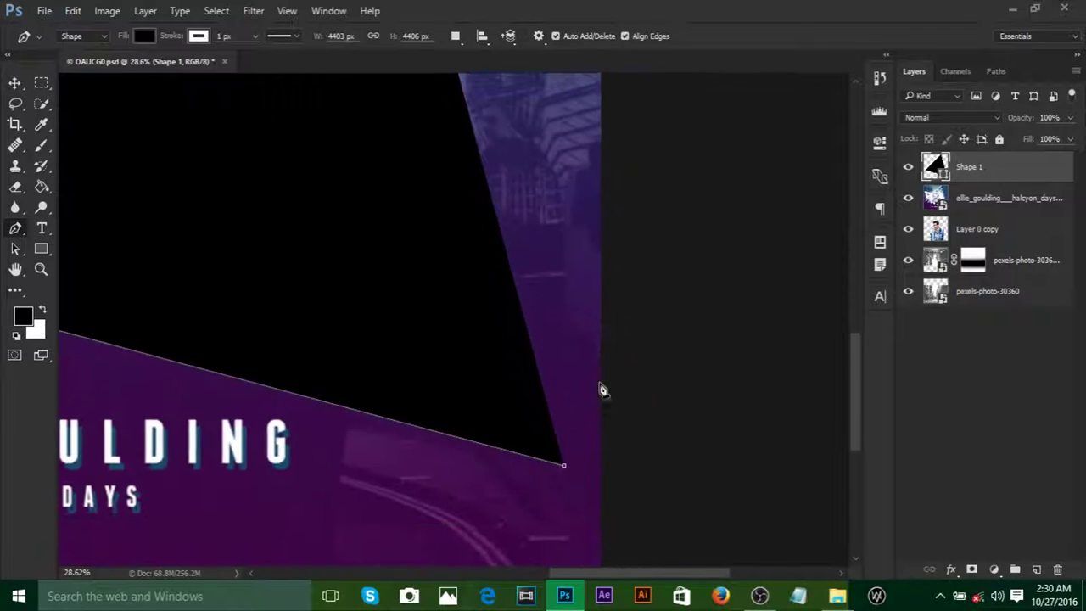
pyautogui.click(564, 467)
pyautogui.hotkey('ctrl', '0')
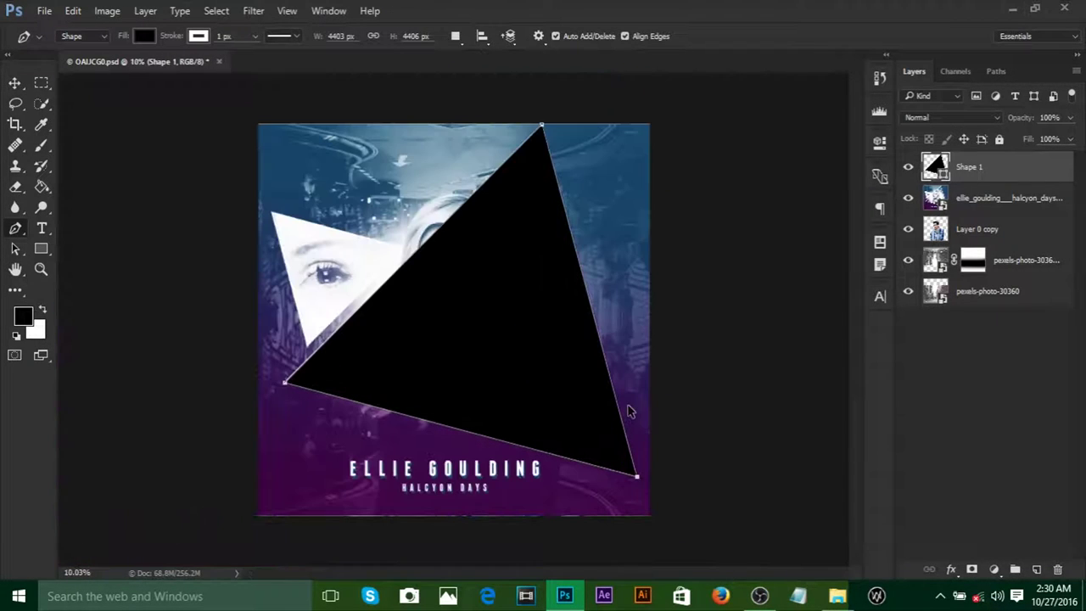
pyautogui.scroll(1, 540, 318)
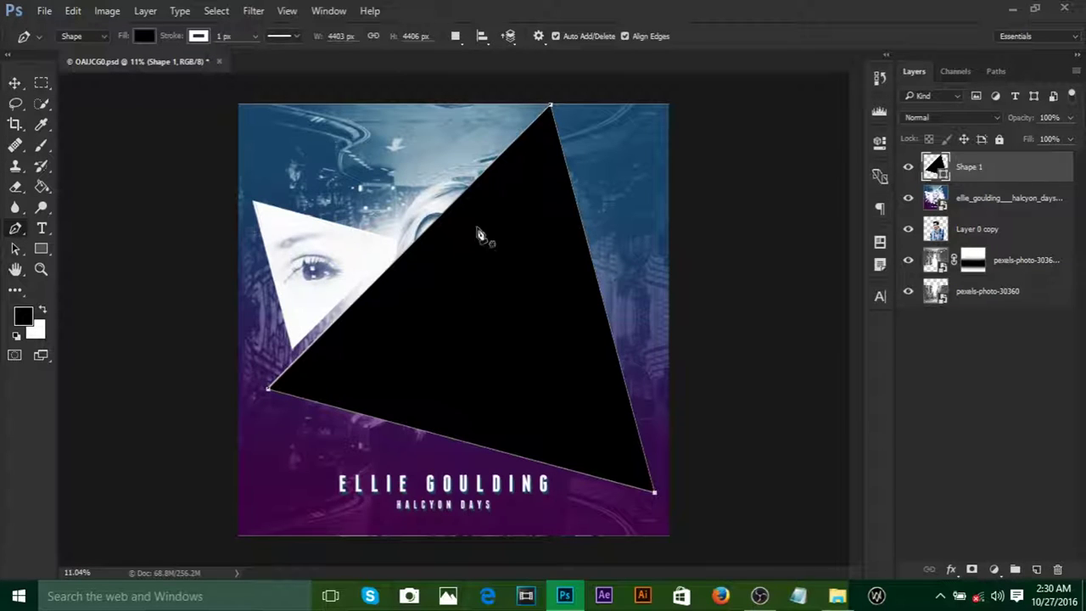
# Step: Remove the triangle shape's fill and give it a white stroke 12.87 px wide
pyautogui.click(146, 37)
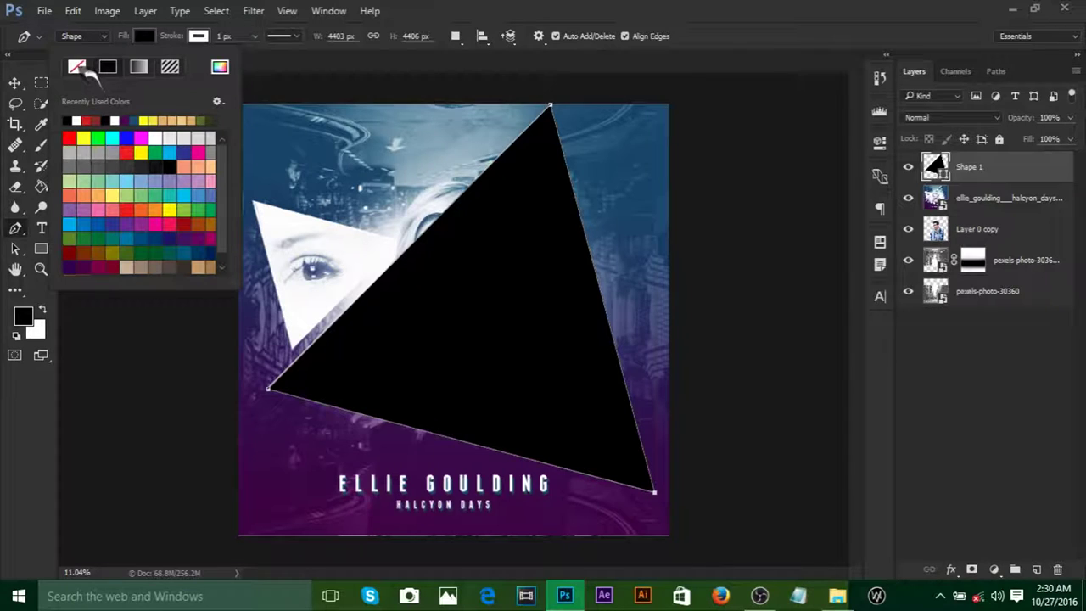
pyautogui.click(82, 70)
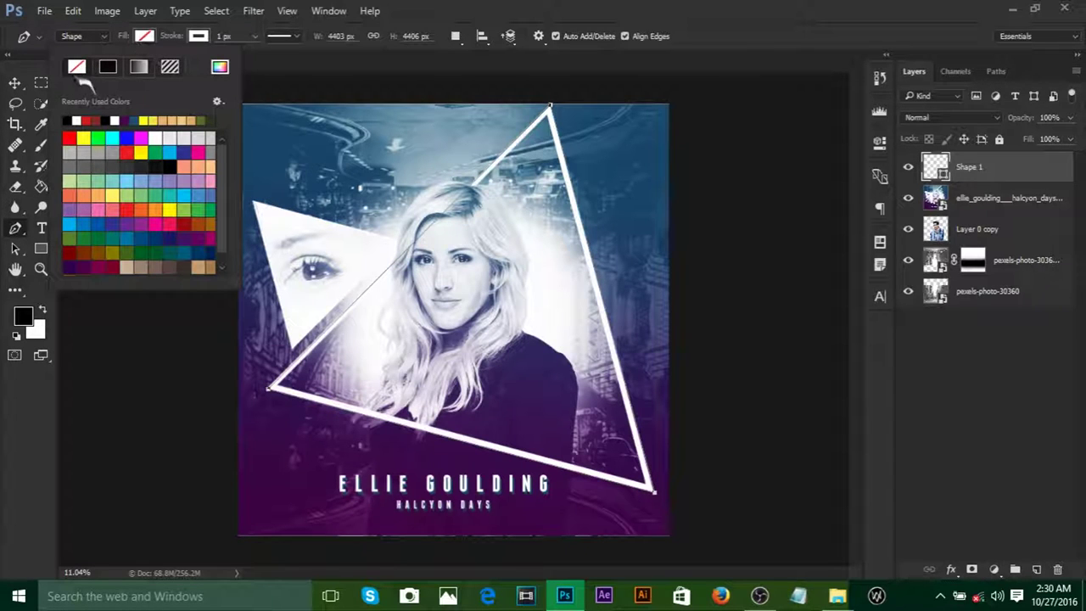
pyautogui.click(201, 37)
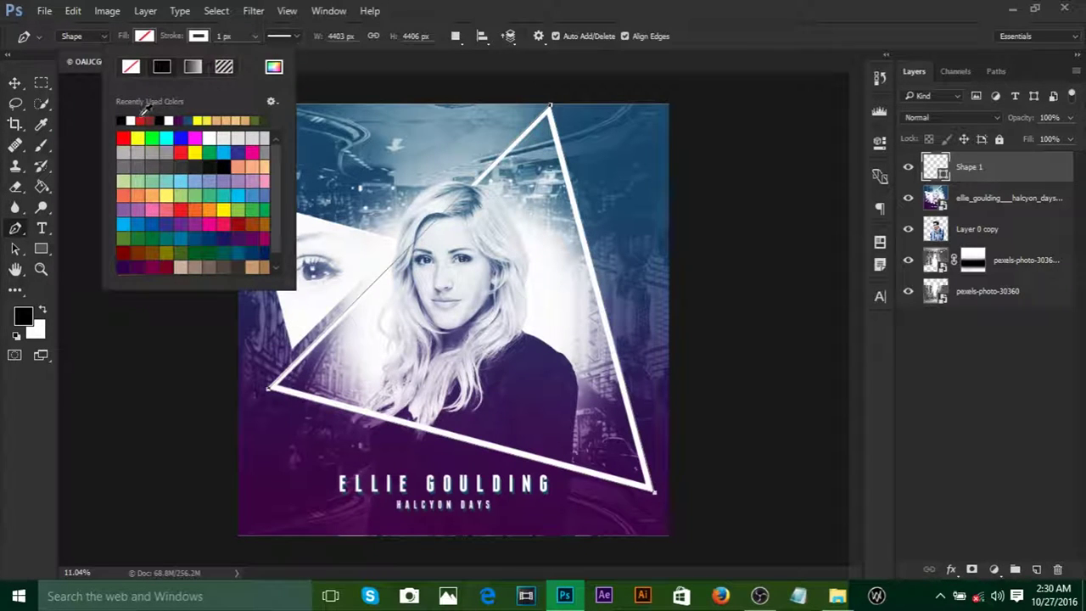
pyautogui.click(170, 121)
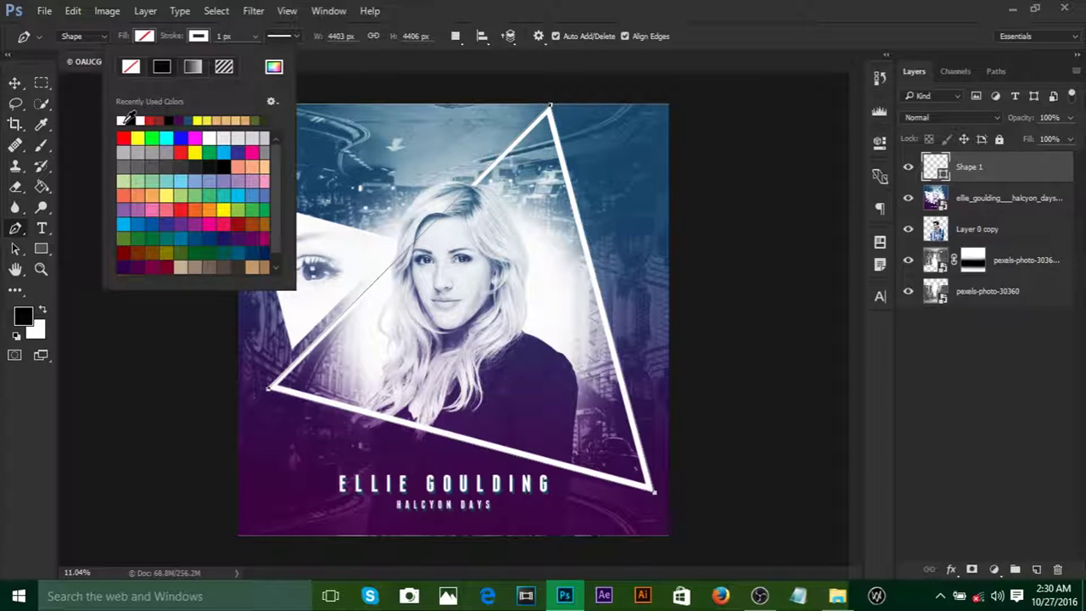
pyautogui.click(264, 51)
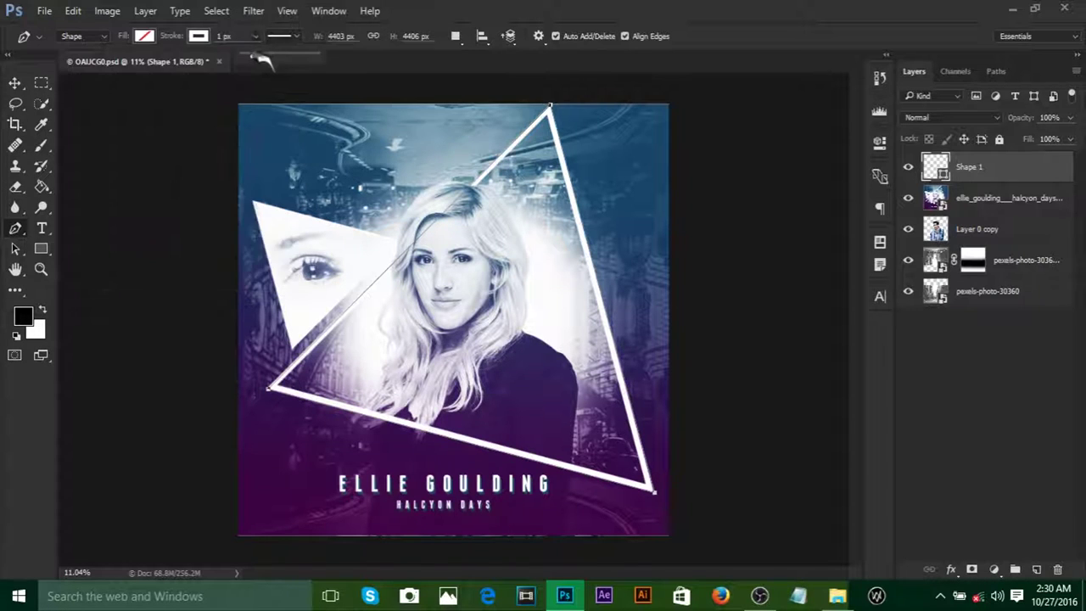
pyautogui.moveTo(259, 58); pyautogui.dragTo(268, 65)
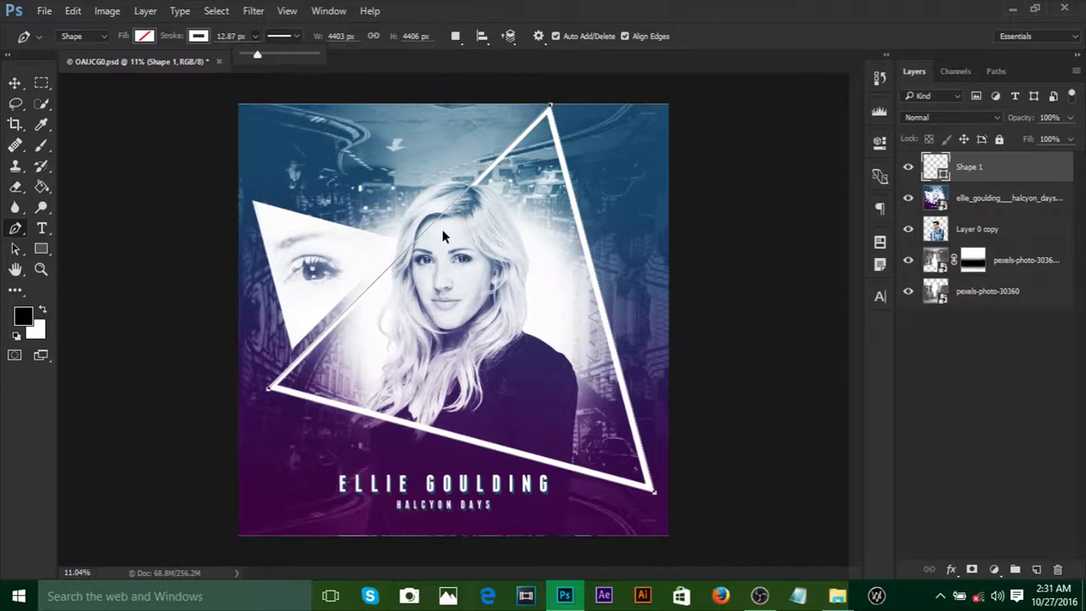
pyautogui.scroll(10, 442, 233)
pyautogui.moveTo(550, 127); pyautogui.dragTo(480, 246)
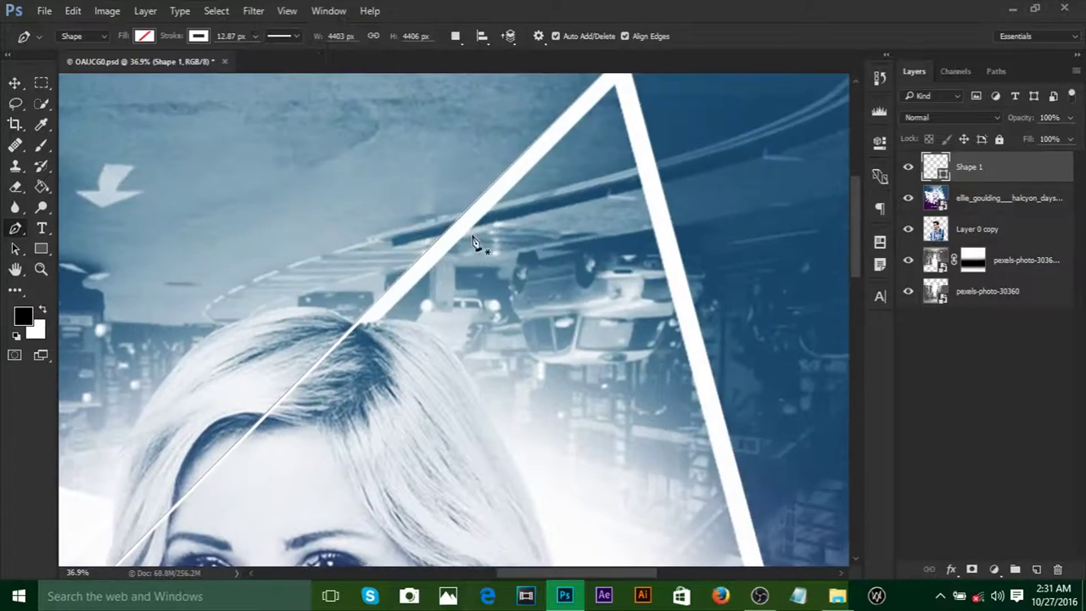
# Step: Increase the triangle outline's stroke width to 53.80 px to match the cover's frame, and deselect the shape
pyautogui.scroll(8, 364, 346)
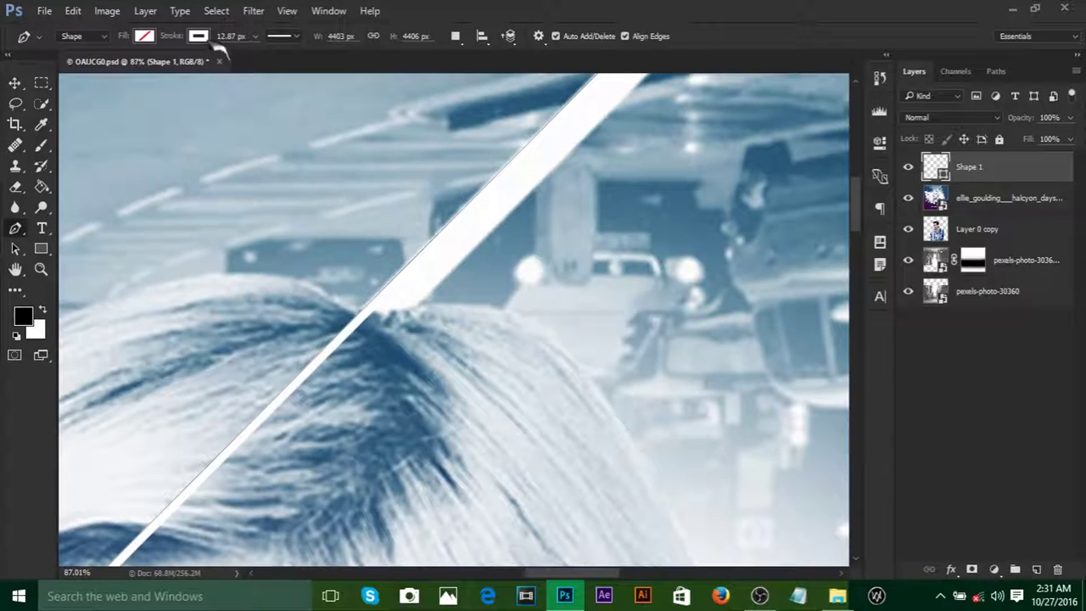
pyautogui.click(273, 37)
pyautogui.click(256, 36)
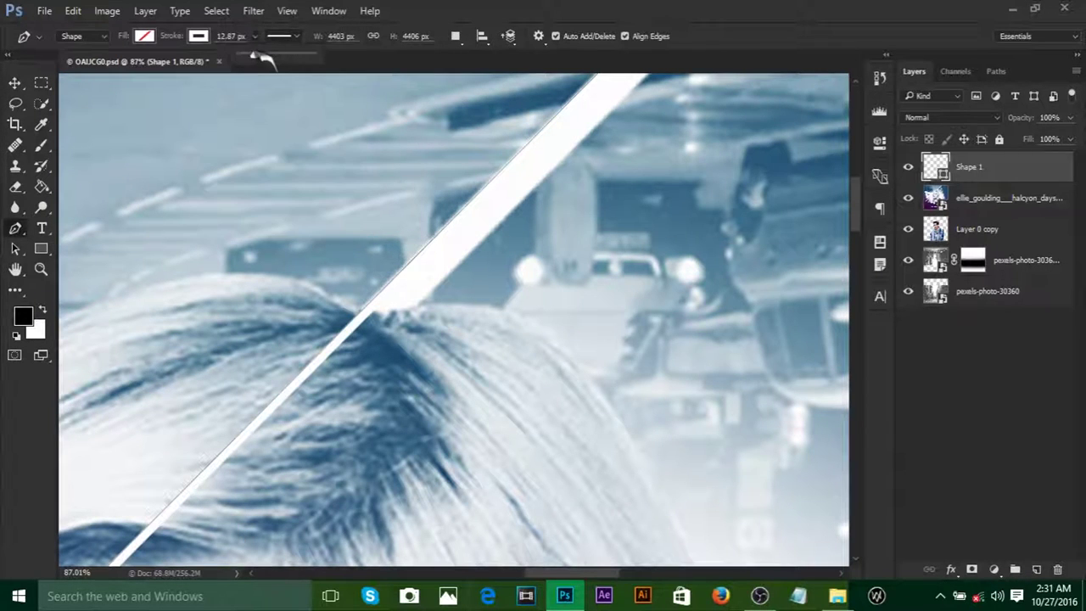
pyautogui.moveTo(252, 54); pyautogui.dragTo(263, 54)
pyautogui.scroll(-10, 506, 206)
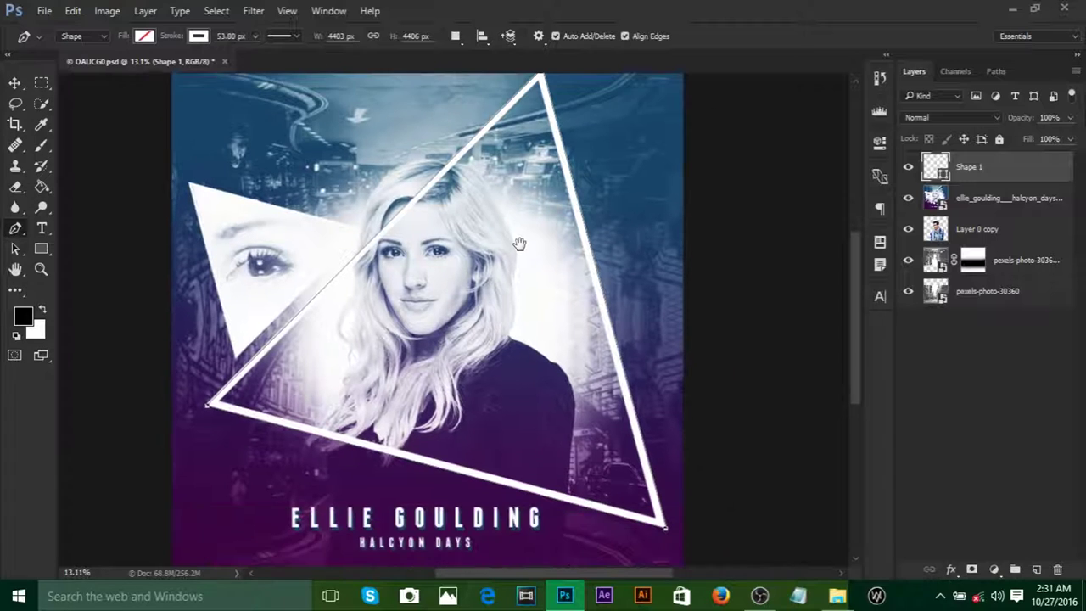
pyautogui.moveTo(560, 302); pyautogui.dragTo(517, 244)
pyautogui.click(15, 82)
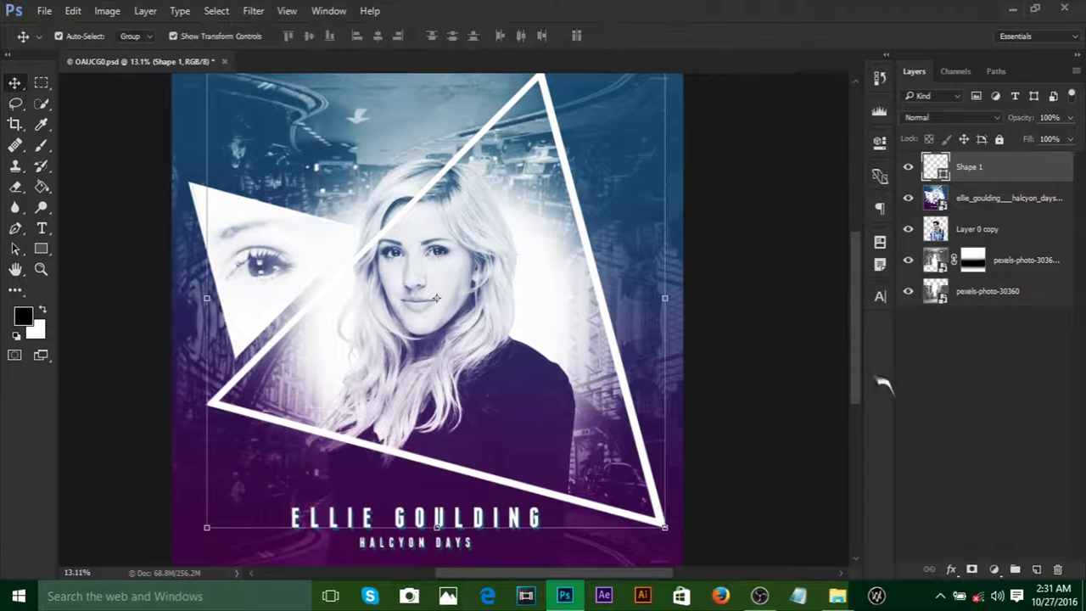
pyautogui.click(928, 374)
pyautogui.scroll(-2, 544, 269)
# Step: Compare the traced triangle outline with the cover and the composite beneath by toggling both layers' visibility
pyautogui.click(907, 167)
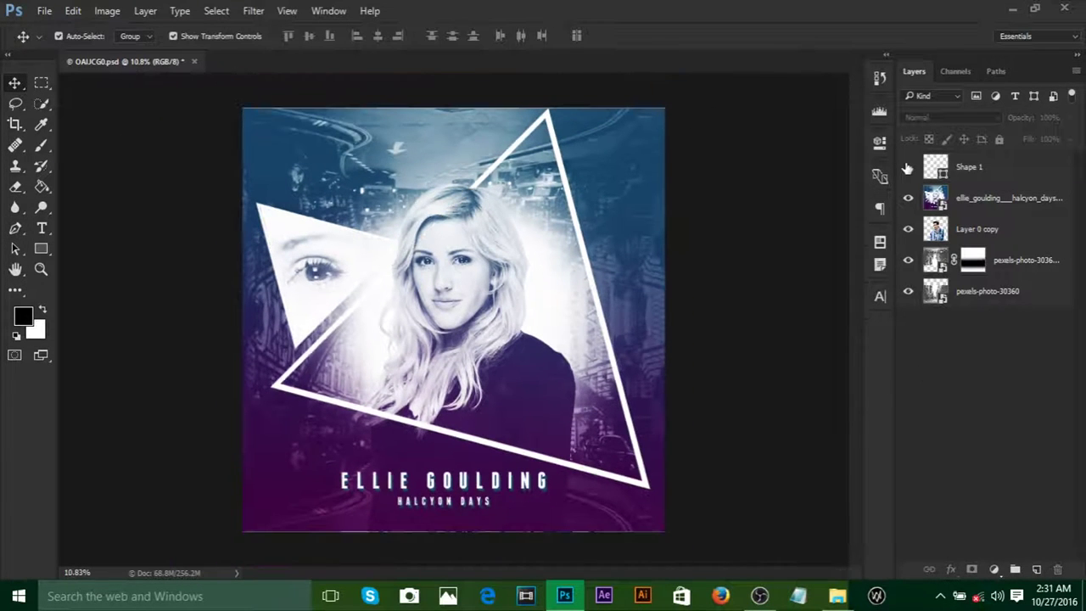
pyautogui.click(906, 167)
pyautogui.click(908, 198)
pyautogui.click(907, 167)
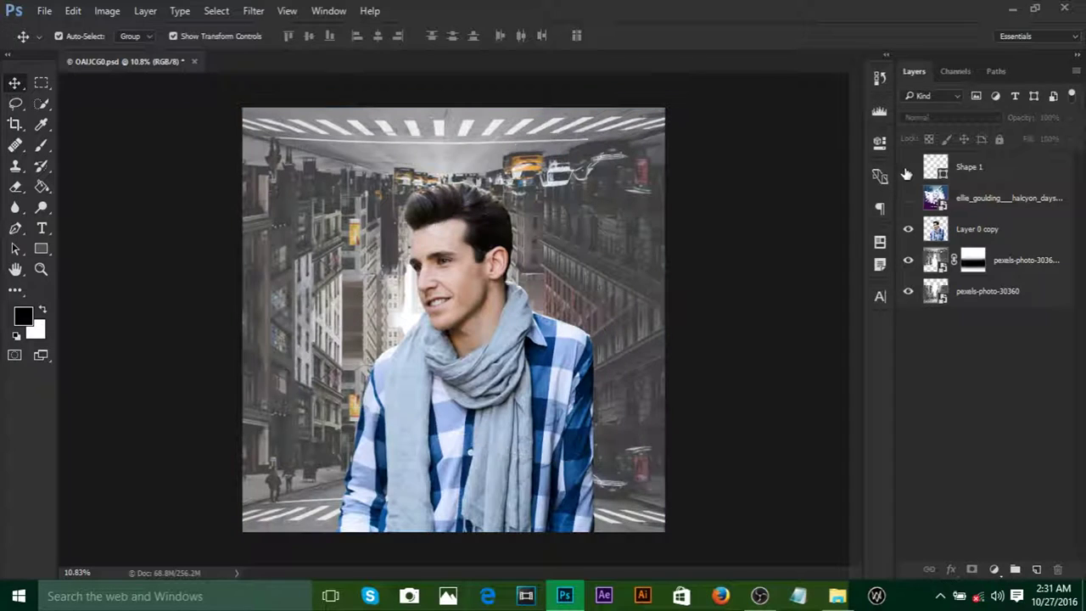
pyautogui.click(908, 167)
pyautogui.click(908, 198)
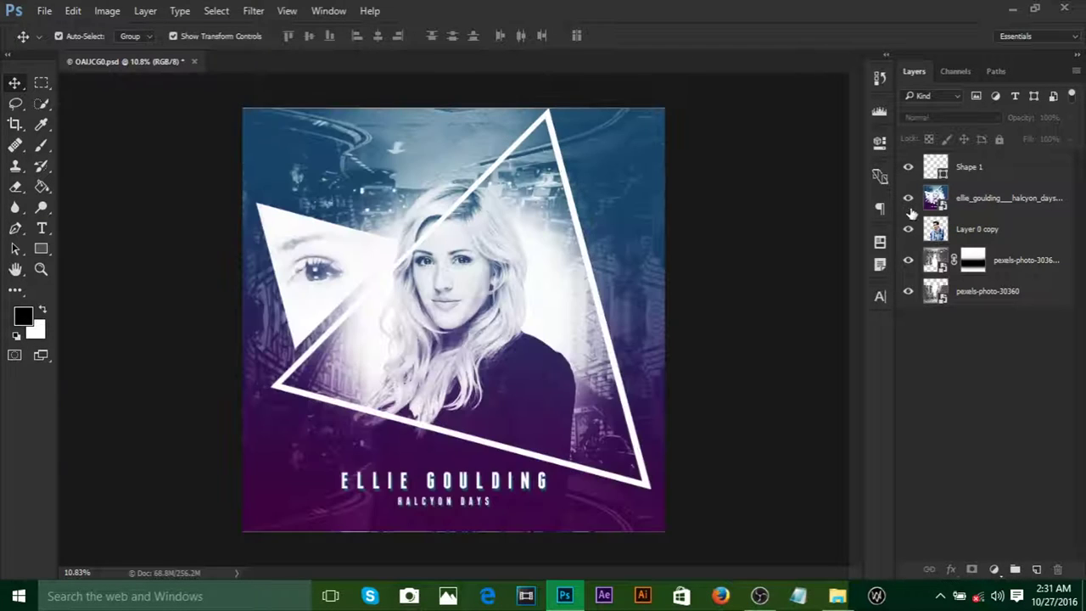
# Step: With the Pen tool in Shape mode, trace the smaller triangle around the eye, about 1714 by 1695 px
pyautogui.scroll(5, 280, 288)
pyautogui.scroll(-2, 357, 284)
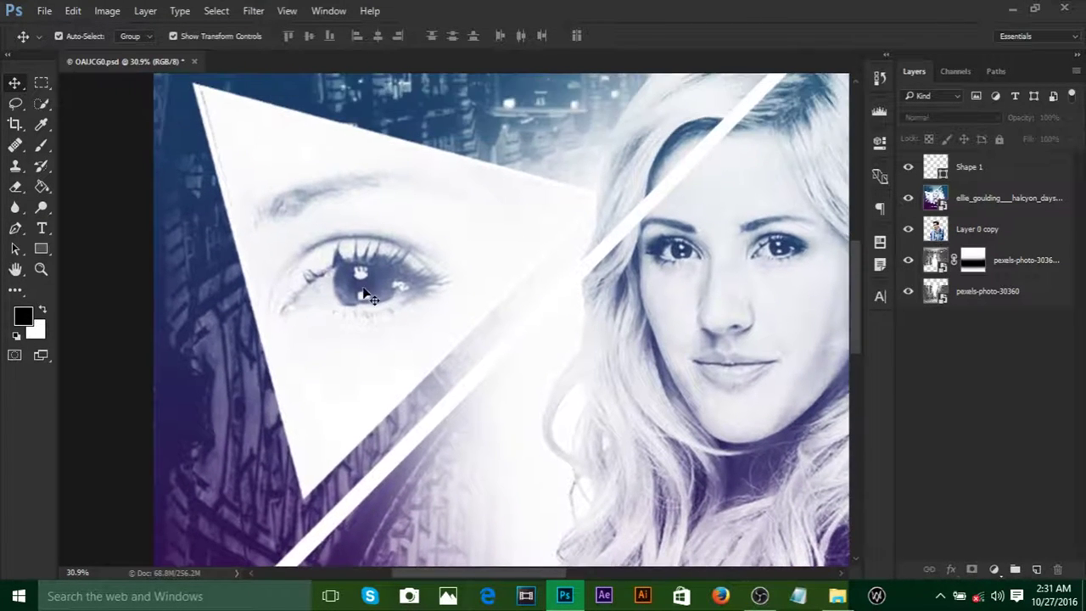
pyautogui.press('p')
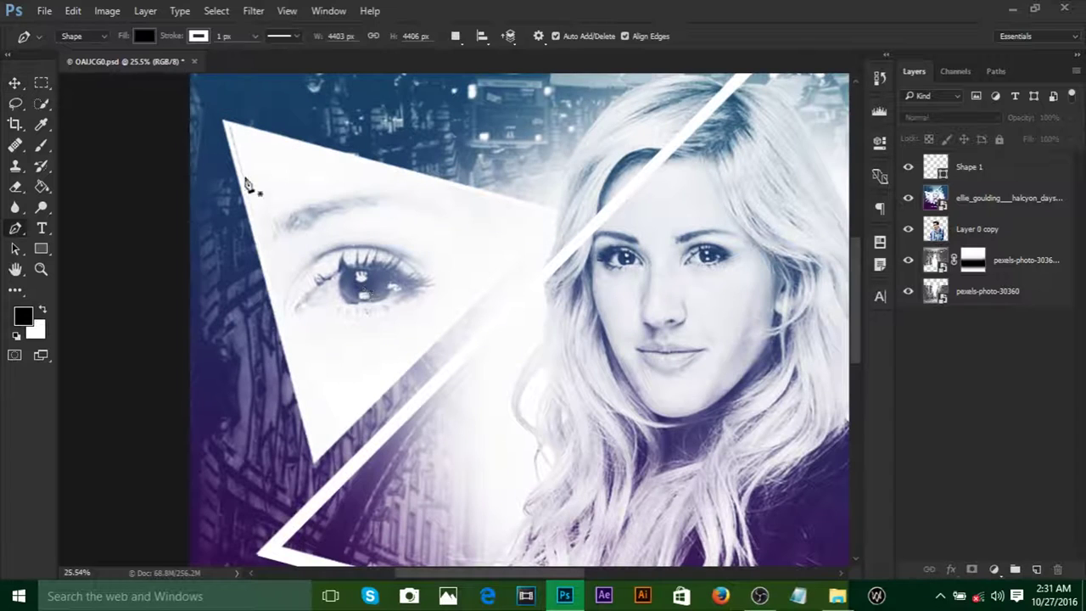
pyautogui.click(223, 122)
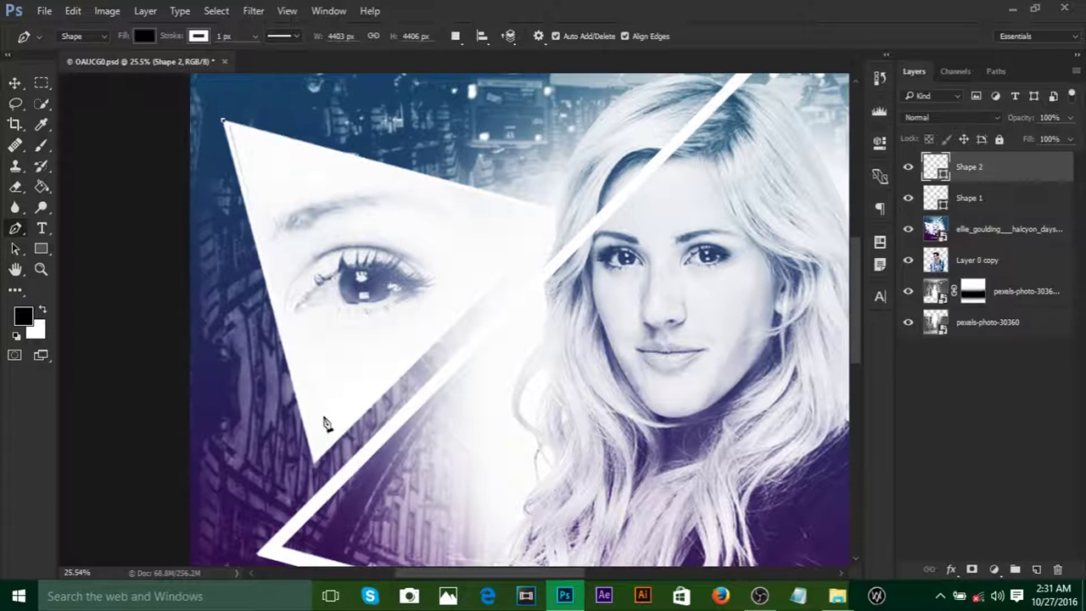
pyautogui.click(314, 470)
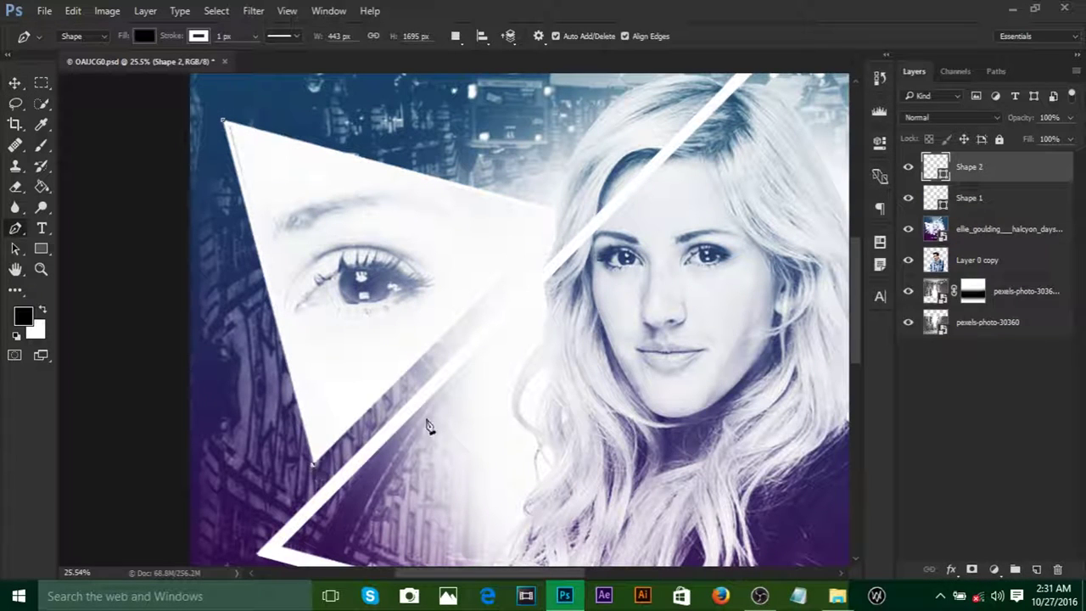
pyautogui.click(575, 208)
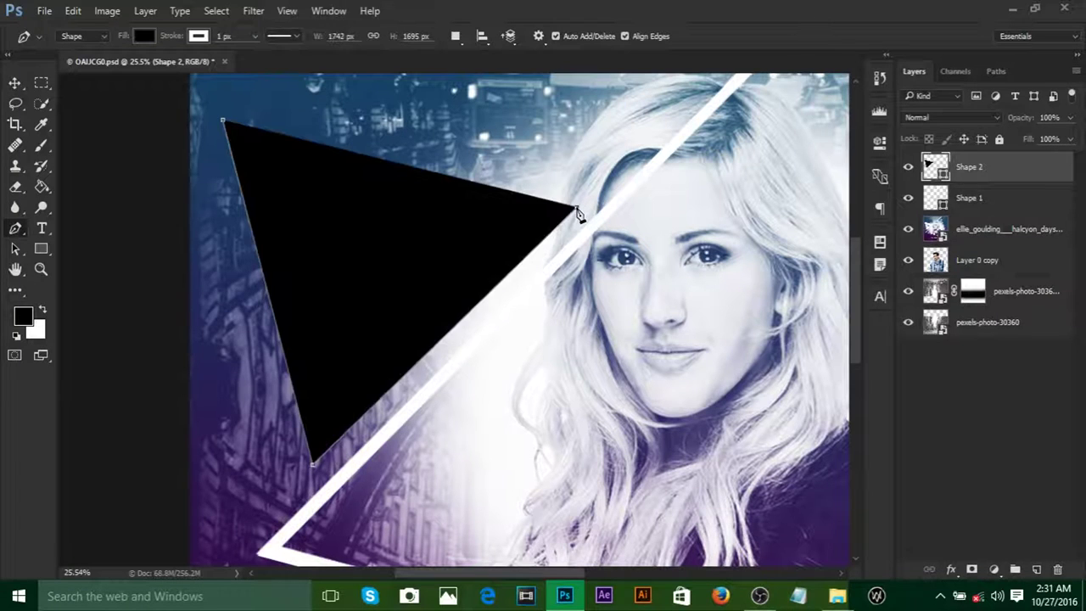
pyautogui.moveTo(576, 208); pyautogui.dragTo(570, 210)
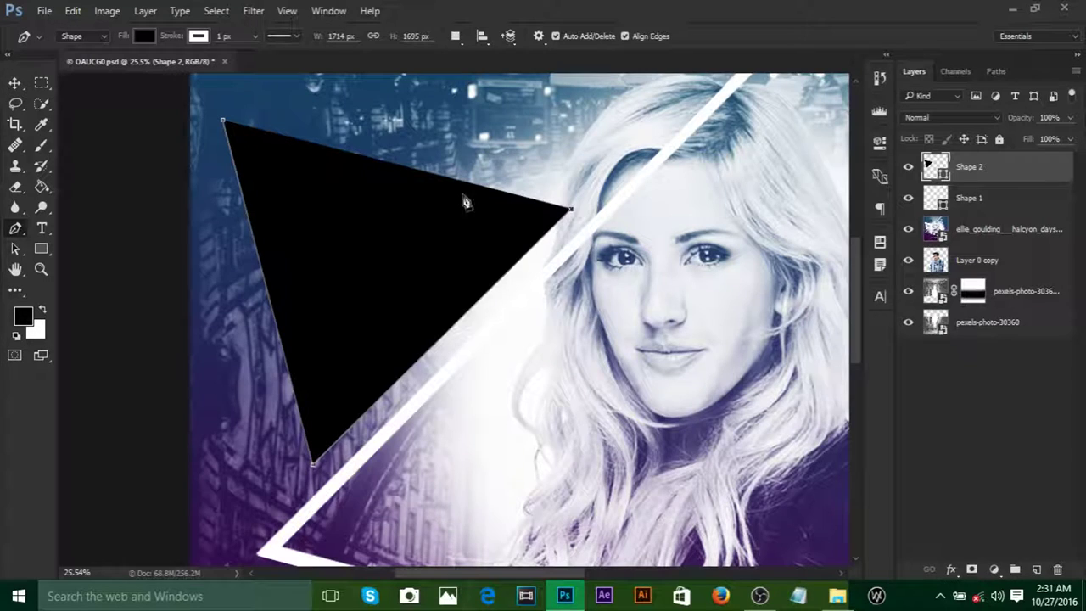
pyautogui.click(223, 121)
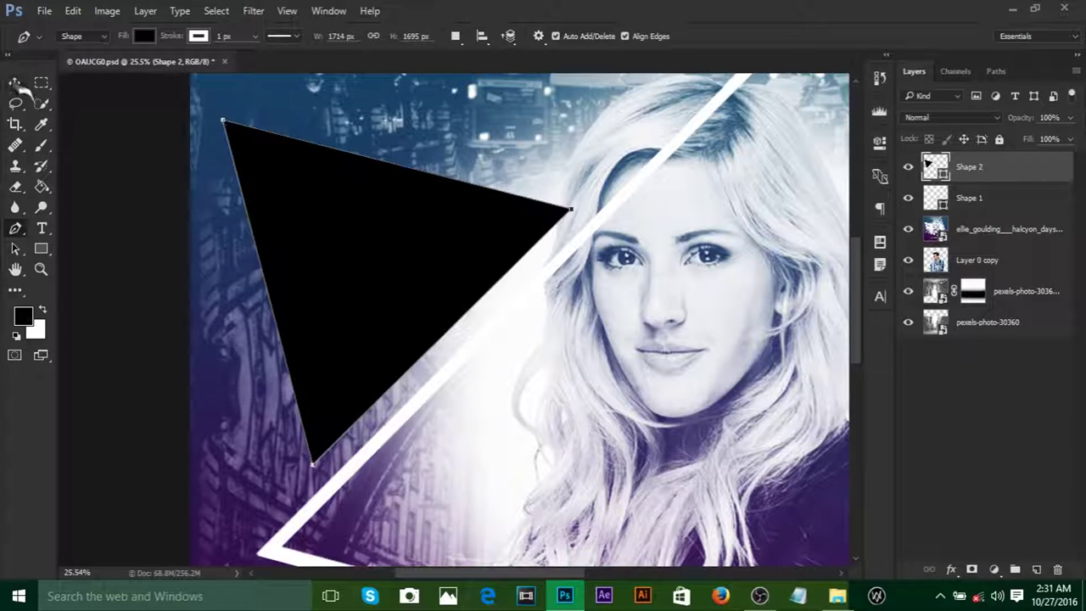
# Step: Fill the smaller triangle with white and remove its stroke
pyautogui.click(14, 83)
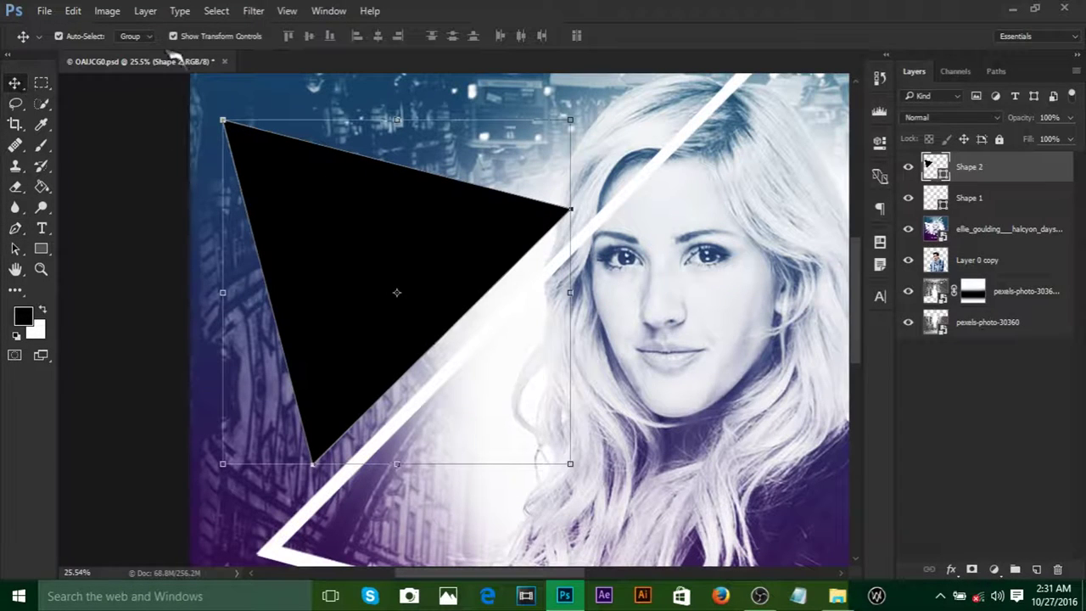
pyautogui.click(47, 250)
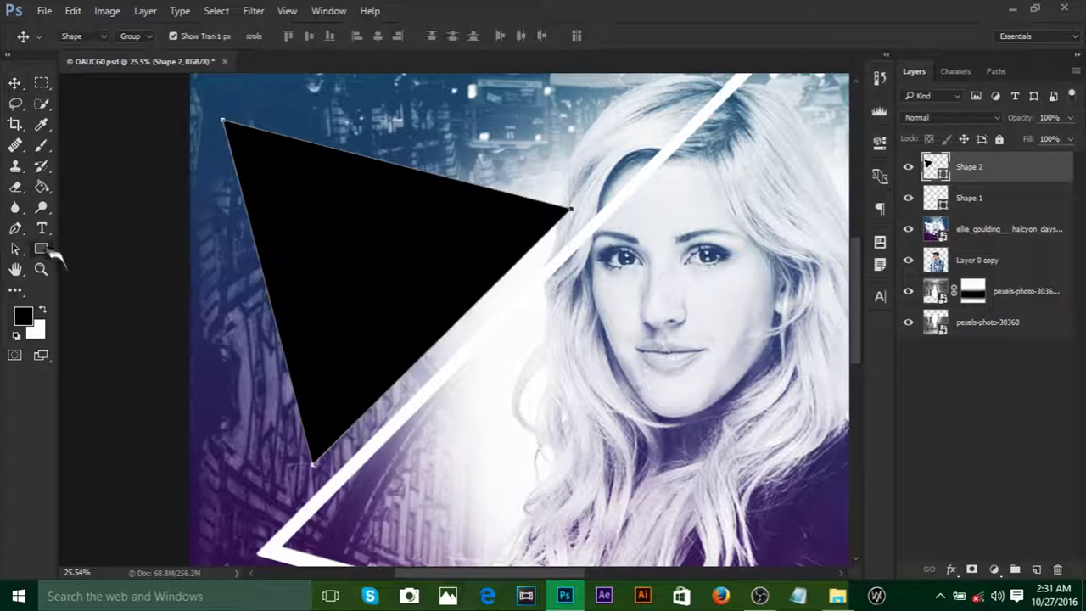
pyautogui.click(145, 36)
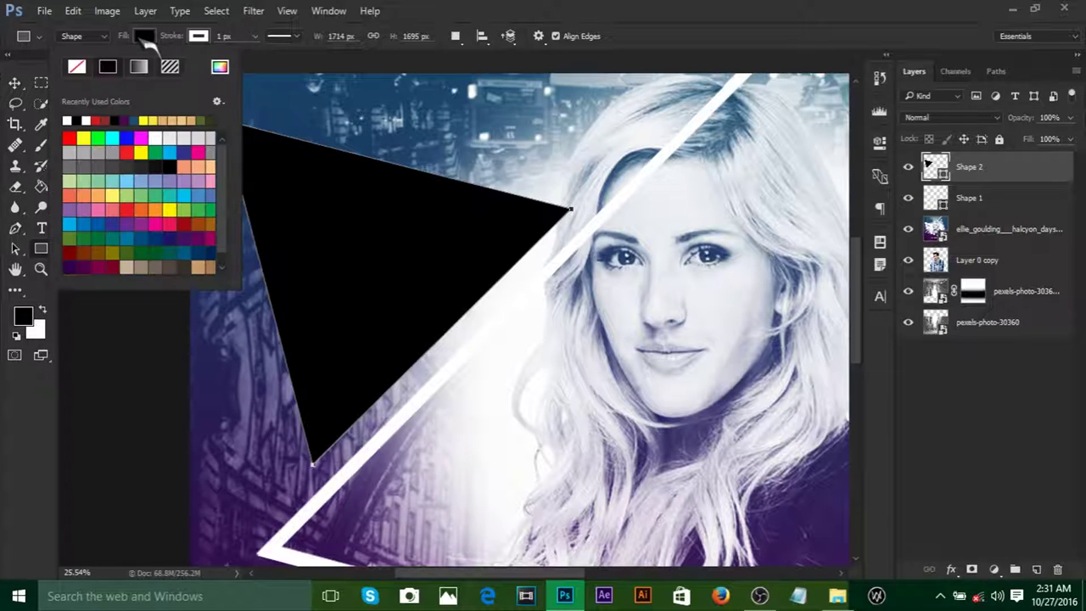
pyautogui.click(72, 119)
pyautogui.click(203, 37)
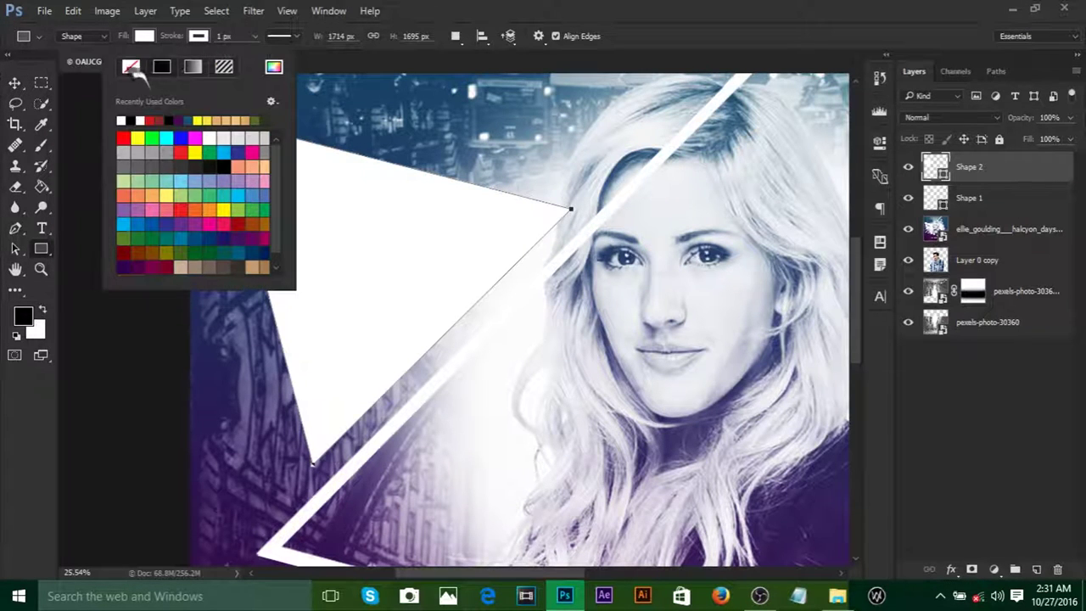
pyautogui.click(131, 68)
pyautogui.click(1001, 397)
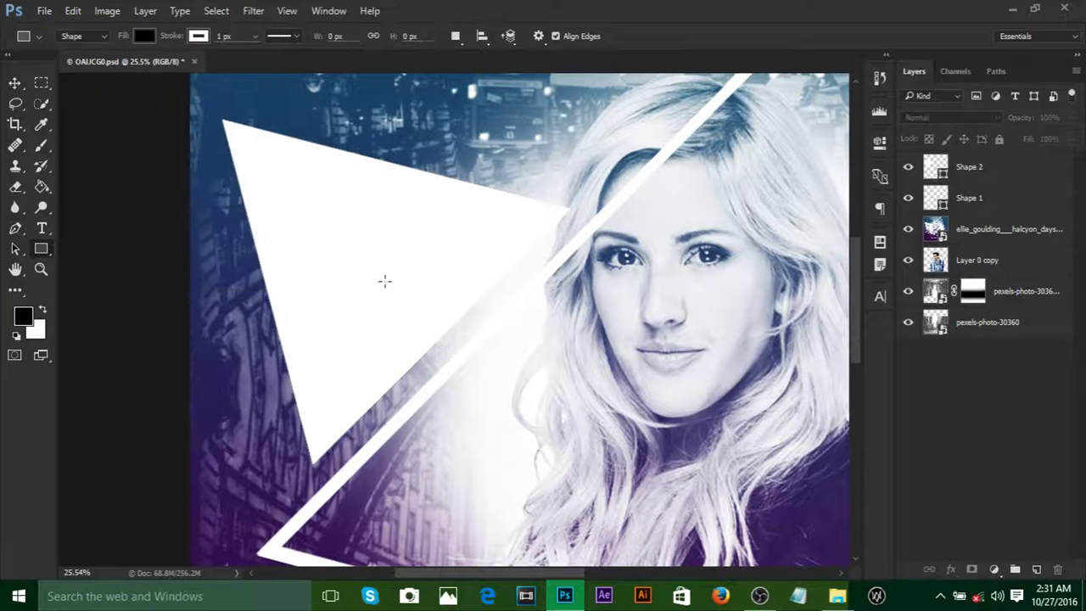
# Step: Move the cover layer to the top of the layer stack and hide it to reveal the composite
pyautogui.scroll(-8, 274, 249)
pyautogui.click(14, 82)
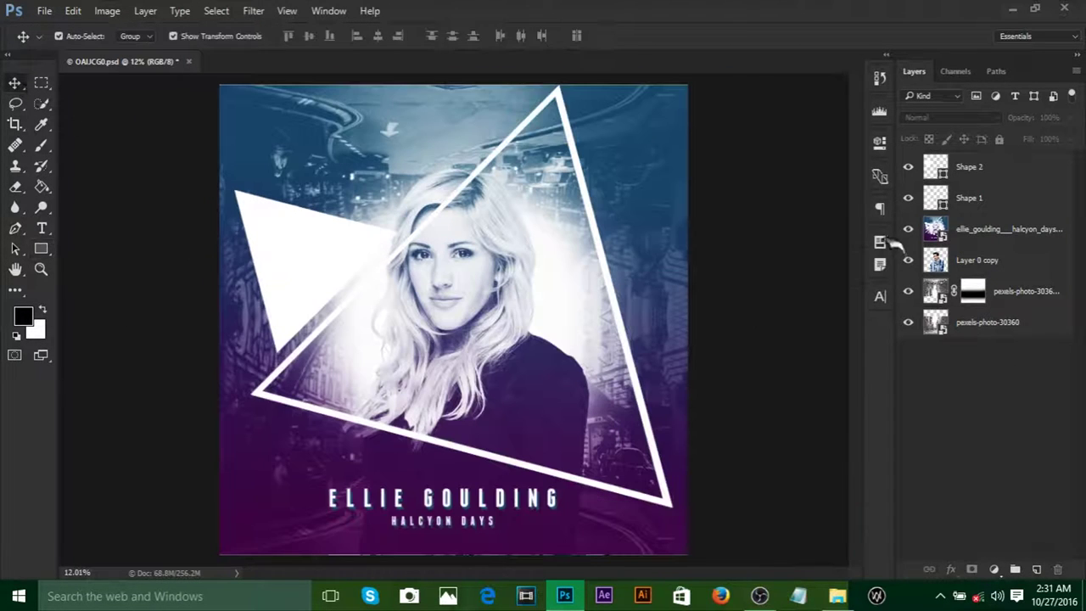
pyautogui.click(970, 234)
pyautogui.moveTo(967, 235); pyautogui.dragTo(932, 178)
pyautogui.click(908, 167)
pyautogui.scroll(-1, 471, 290)
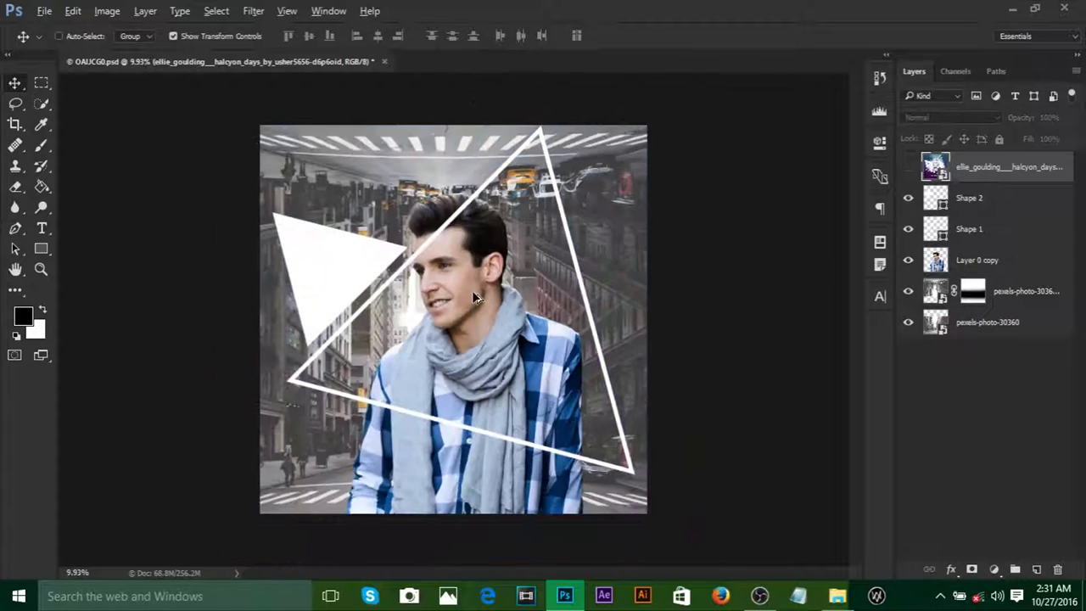
pyautogui.scroll(1, 267, 280)
pyautogui.scroll(-1, 401, 283)
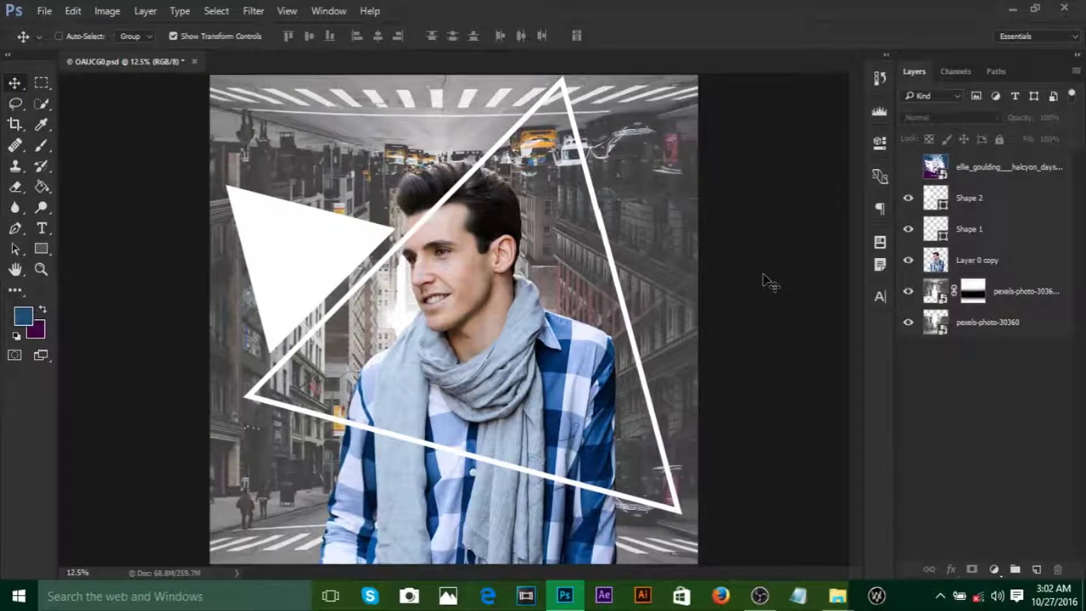
# Step: Compare the cover's colours with the composite by toggling the cover layer, leaving it hidden
pyautogui.click(908, 166)
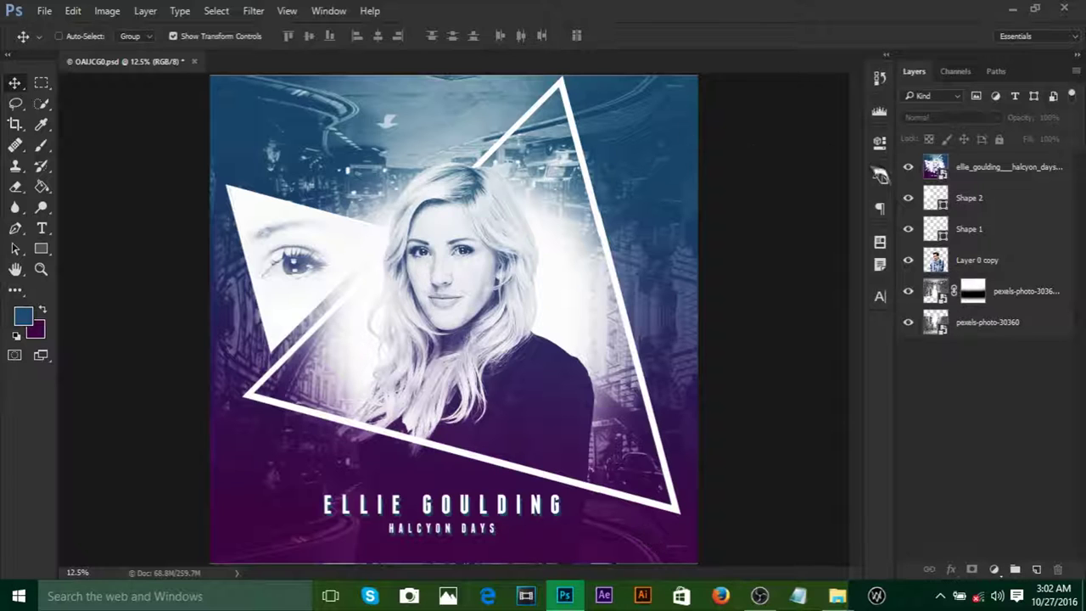
pyautogui.click(908, 168)
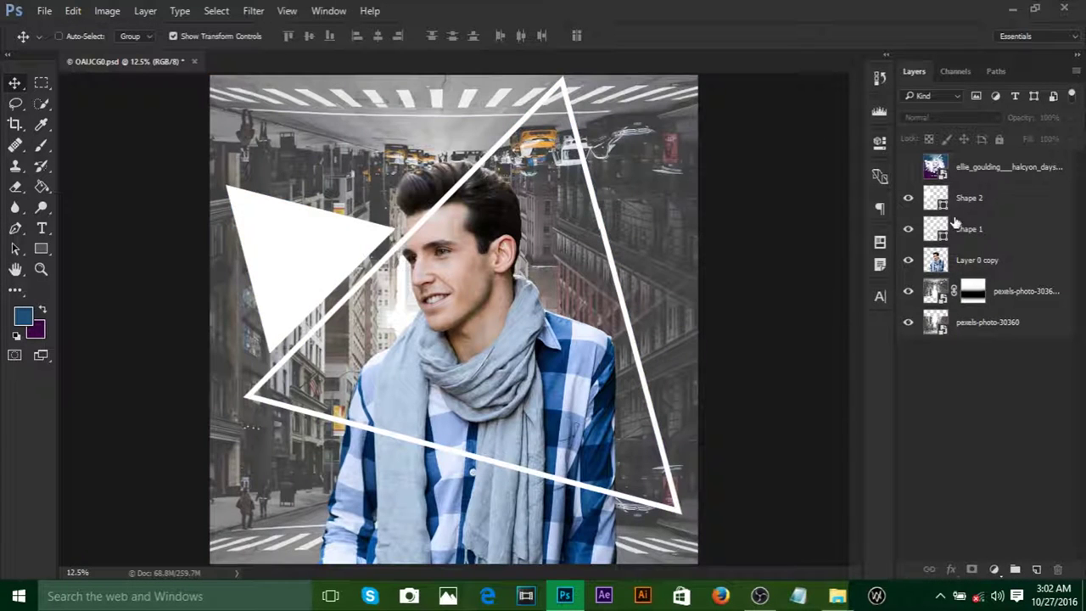
pyautogui.click(909, 167)
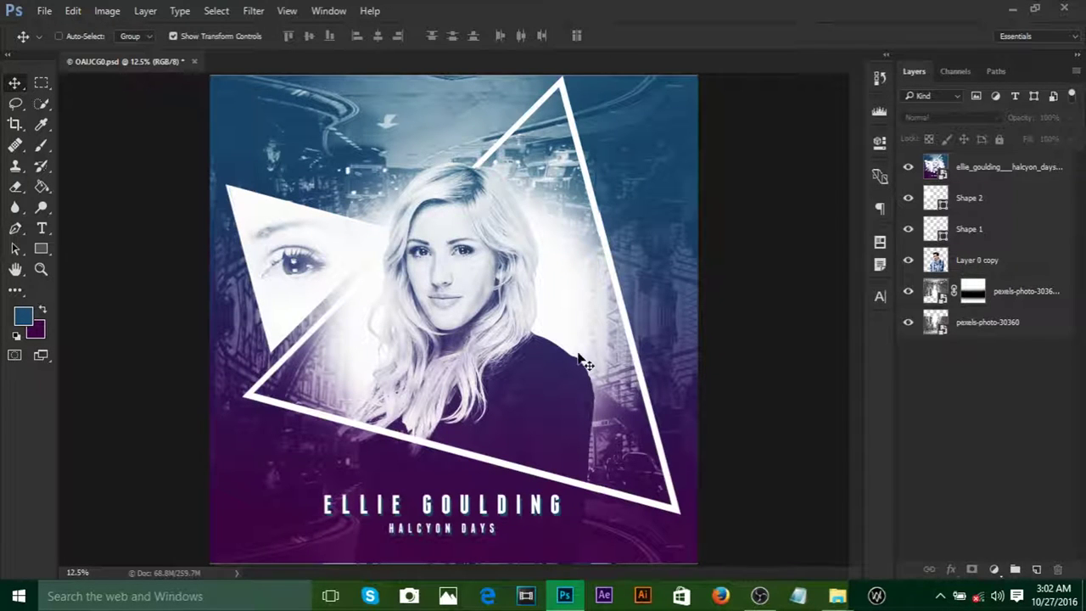
pyautogui.click(908, 167)
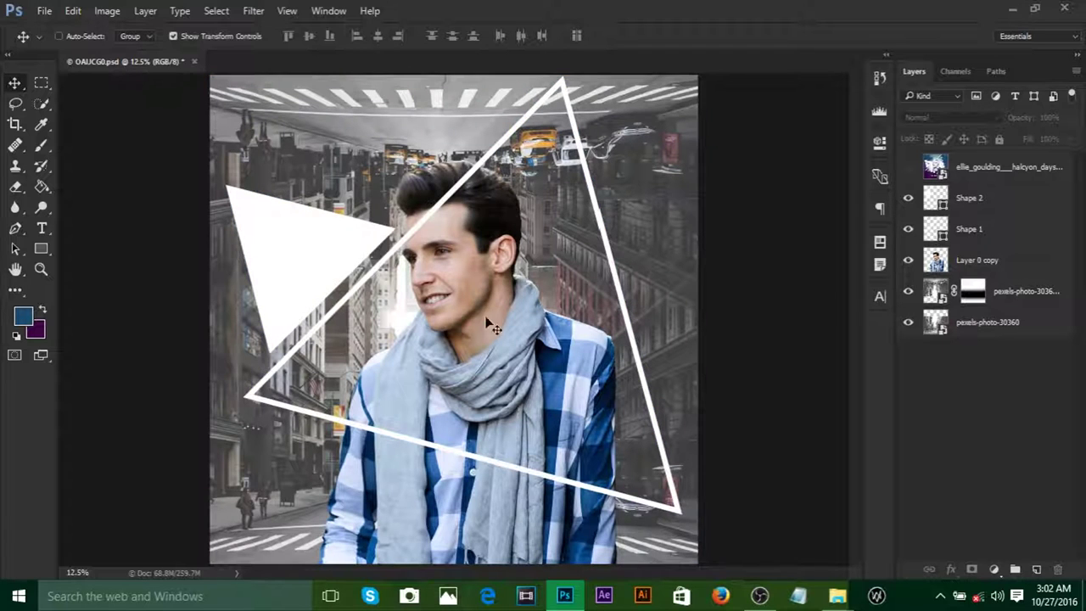
# Step: Add a Black & White adjustment layer above the white-filled triangle, with Reds at 104 and Yellows at 154
pyautogui.click(975, 200)
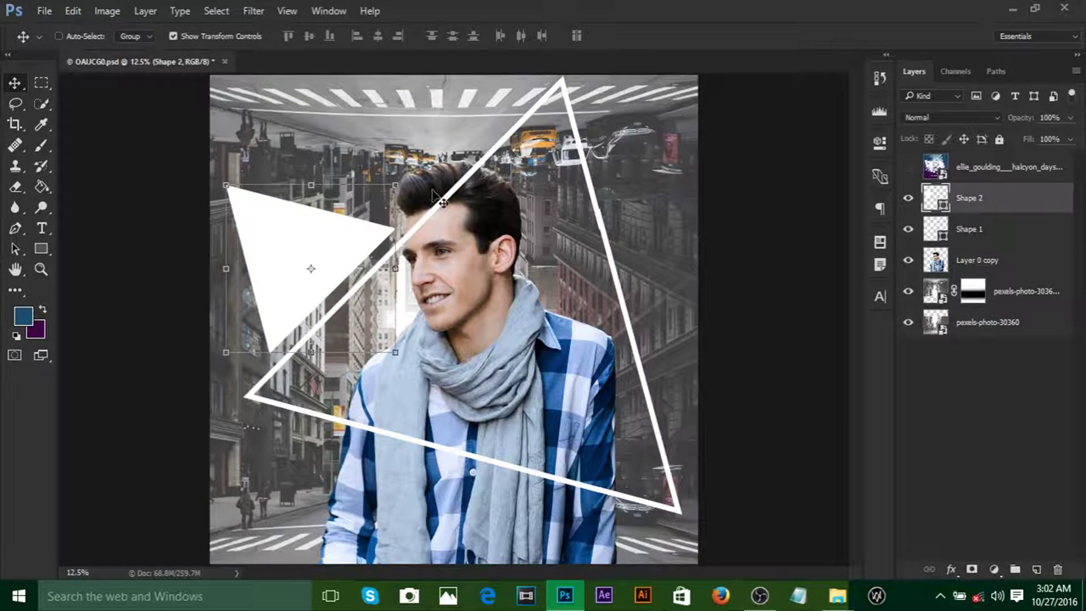
pyautogui.click(984, 383)
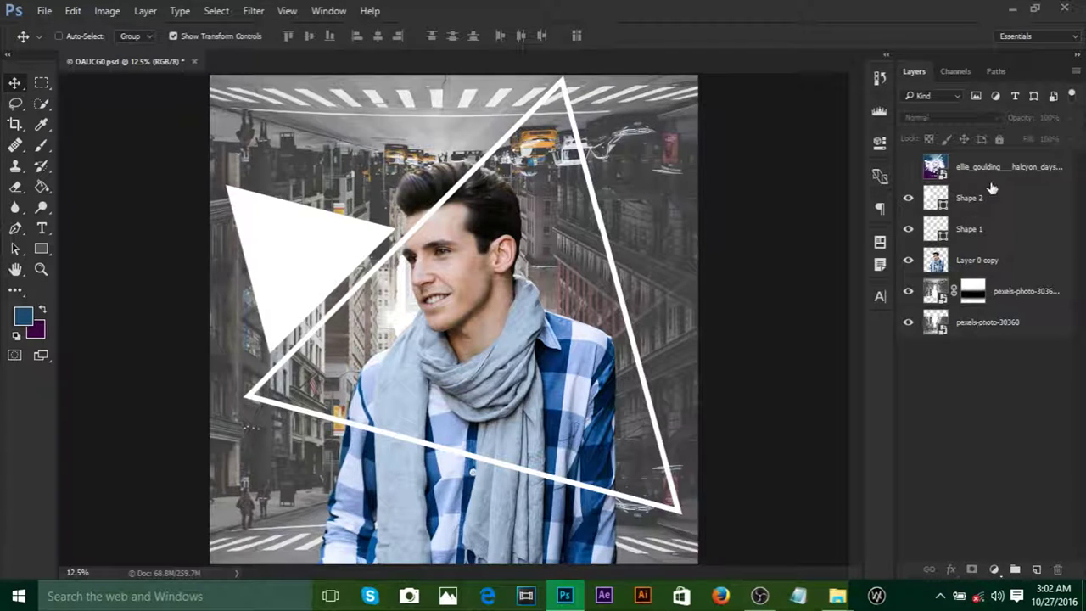
pyautogui.click(992, 170)
pyautogui.click(993, 202)
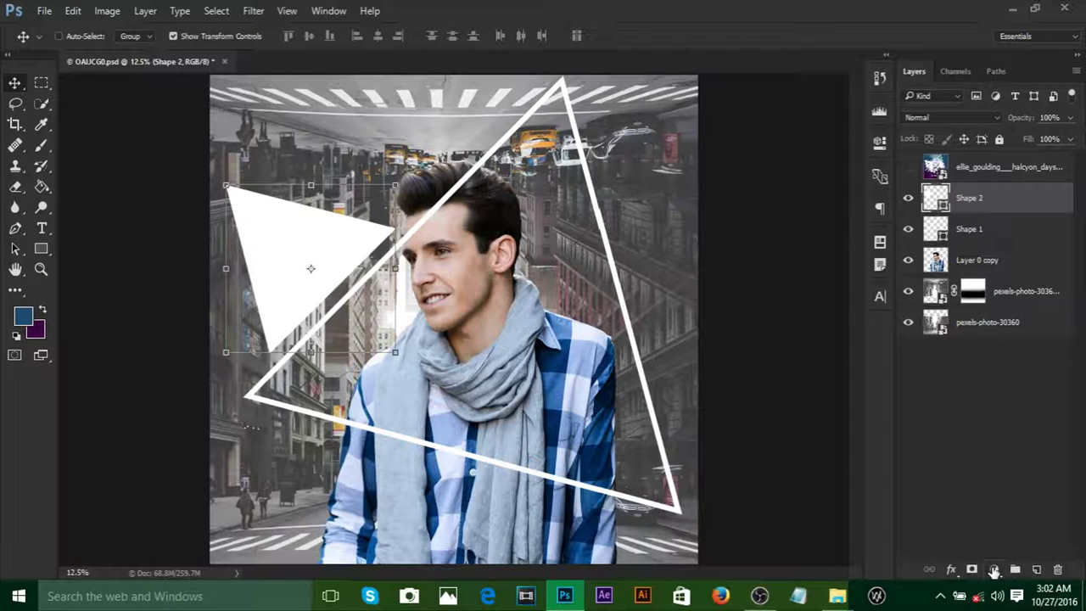
pyautogui.click(994, 570)
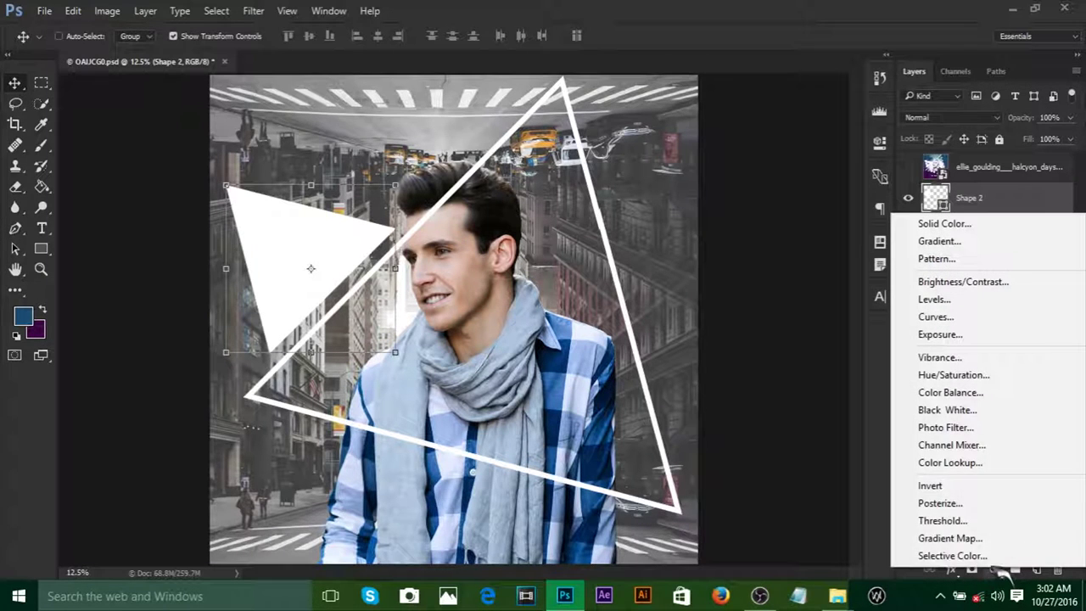
pyautogui.click(1002, 412)
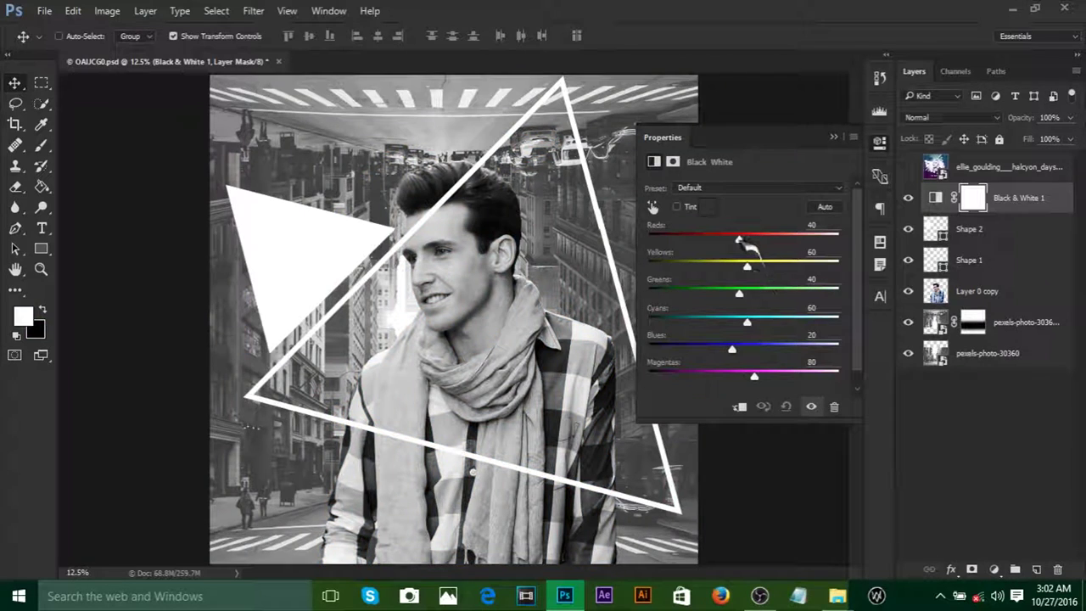
pyautogui.moveTo(739, 240); pyautogui.dragTo(785, 274)
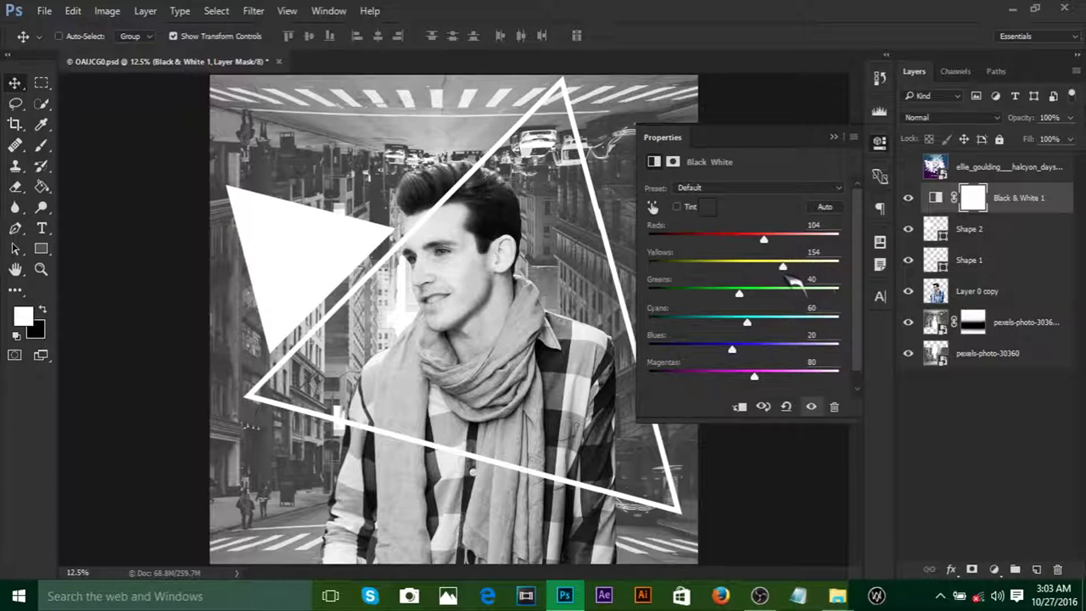
pyautogui.click(834, 137)
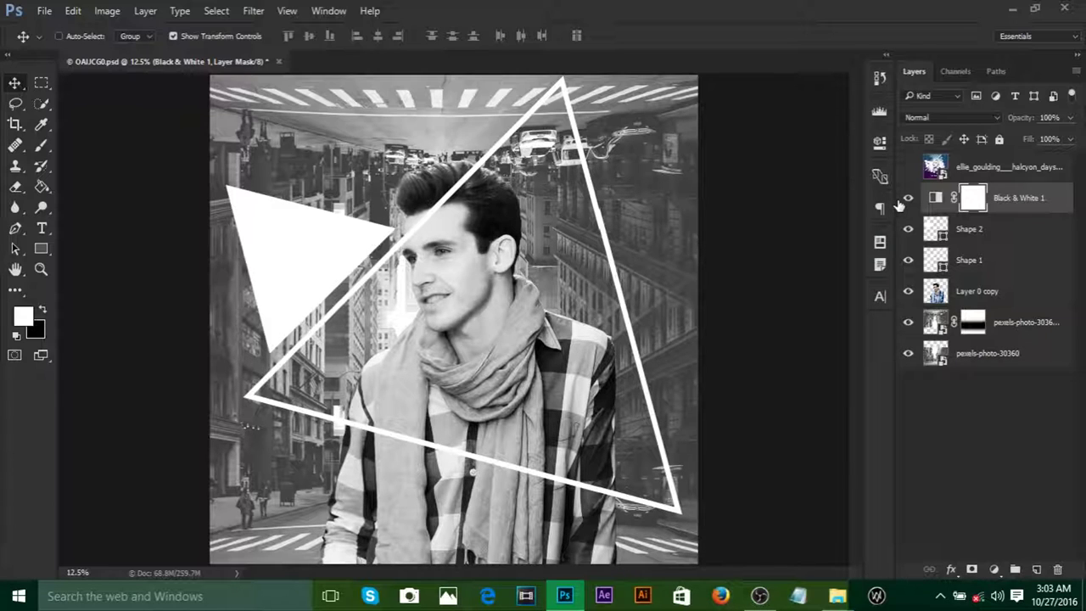
# Step: Create a new empty layer directly above the Black & White adjustment layer
pyautogui.click(1008, 231)
pyautogui.click(960, 198)
pyautogui.click(1036, 569)
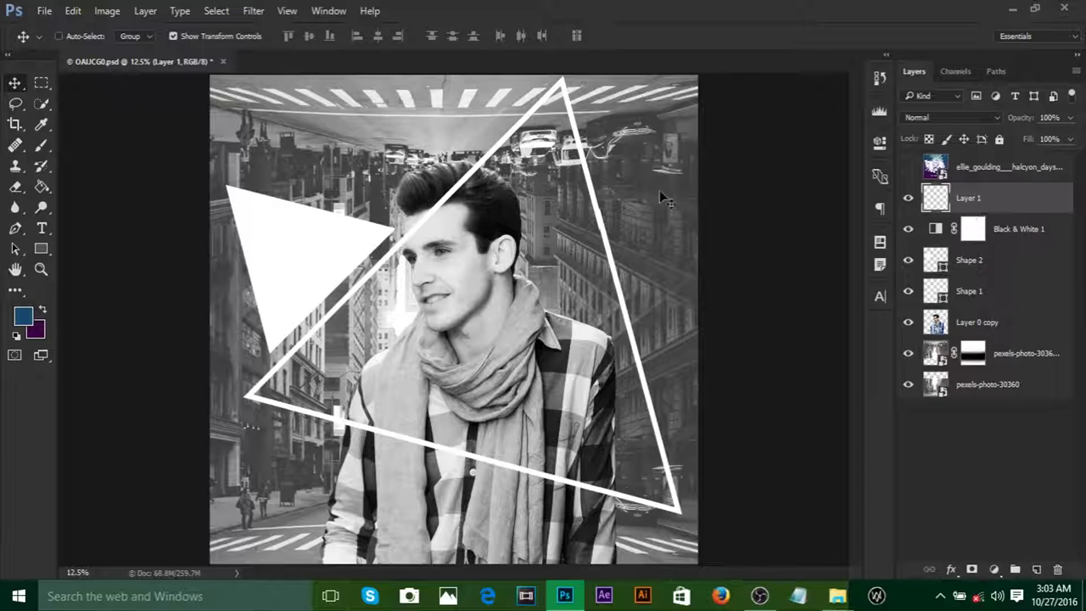
# Step: Reset the colours to default, show the cover layer, and sample the blue near its upper edge as the foreground colour
pyautogui.click(18, 336)
pyautogui.click(977, 172)
pyautogui.click(907, 166)
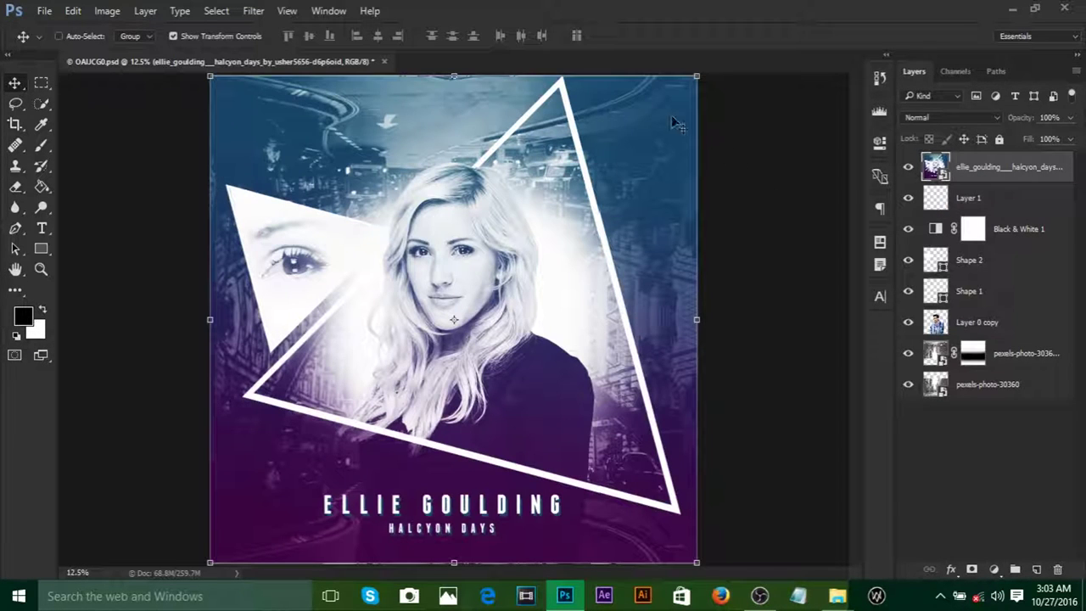
pyautogui.press('b')
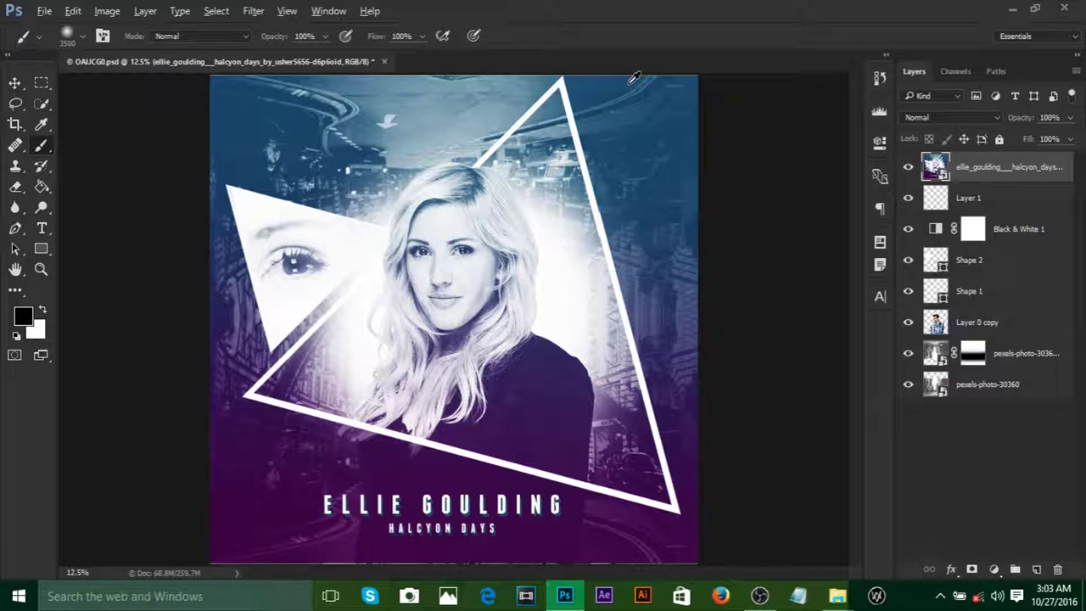
pyautogui.moveTo(628, 78)
pyautogui.mouseDown()
pyautogui.moveTo(655, 119)
pyautogui.moveTo(657, 100)
pyautogui.moveTo(597, 41)
pyautogui.moveTo(619, 95)
pyautogui.mouseUp()
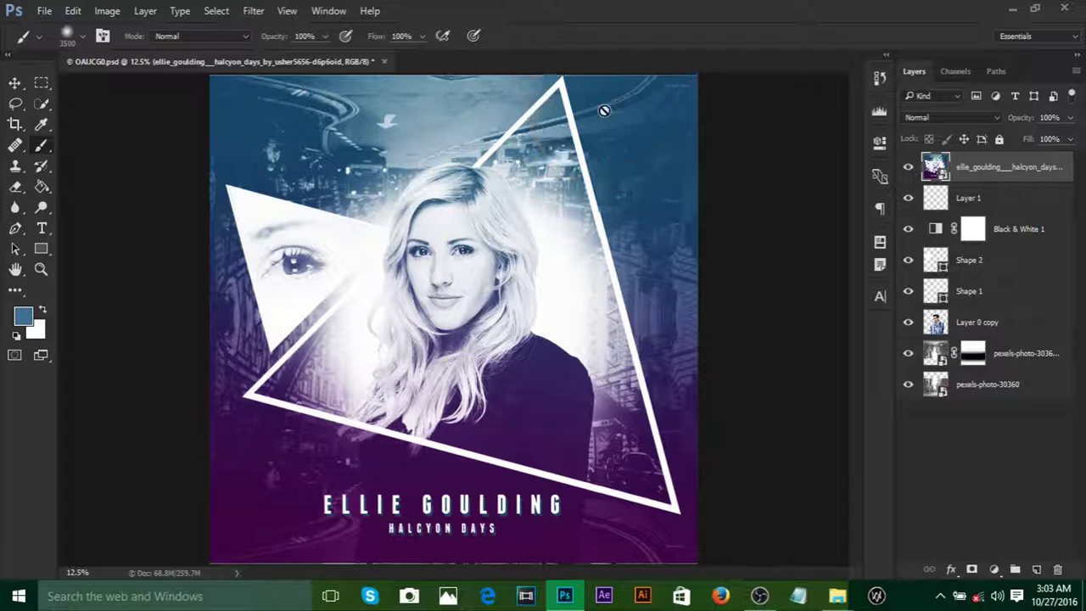
# Step: Sample the dark purple from the cover's lower area as the background colour, keeping the sampled blue as the foreground colour
pyautogui.click(44, 313)
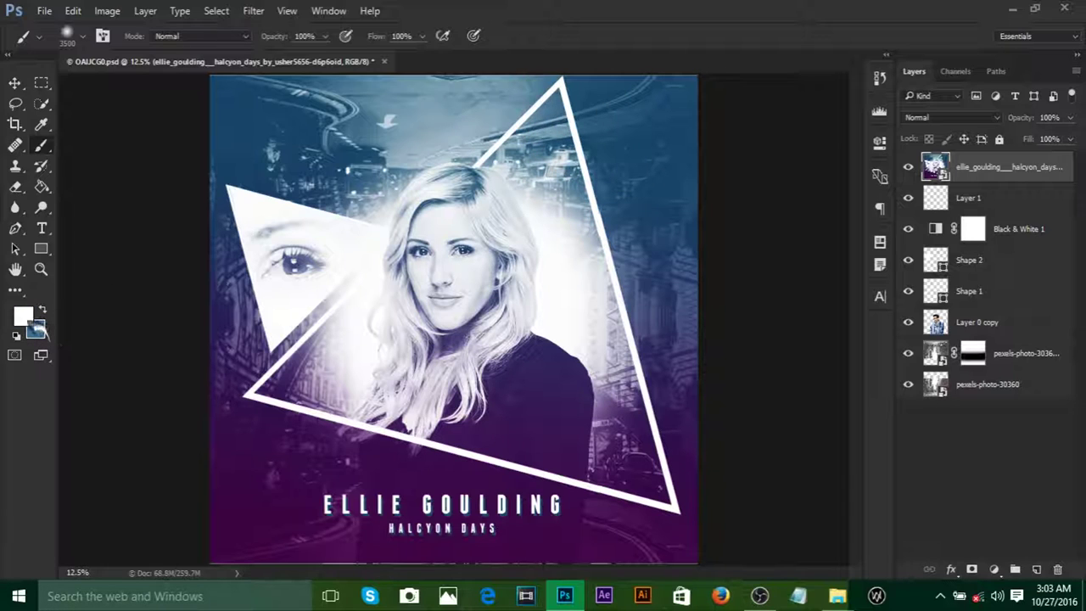
pyautogui.click(43, 310)
pyautogui.click(44, 310)
pyautogui.keyDown('alt'); pyautogui.click(244, 524); pyautogui.keyUp('alt')
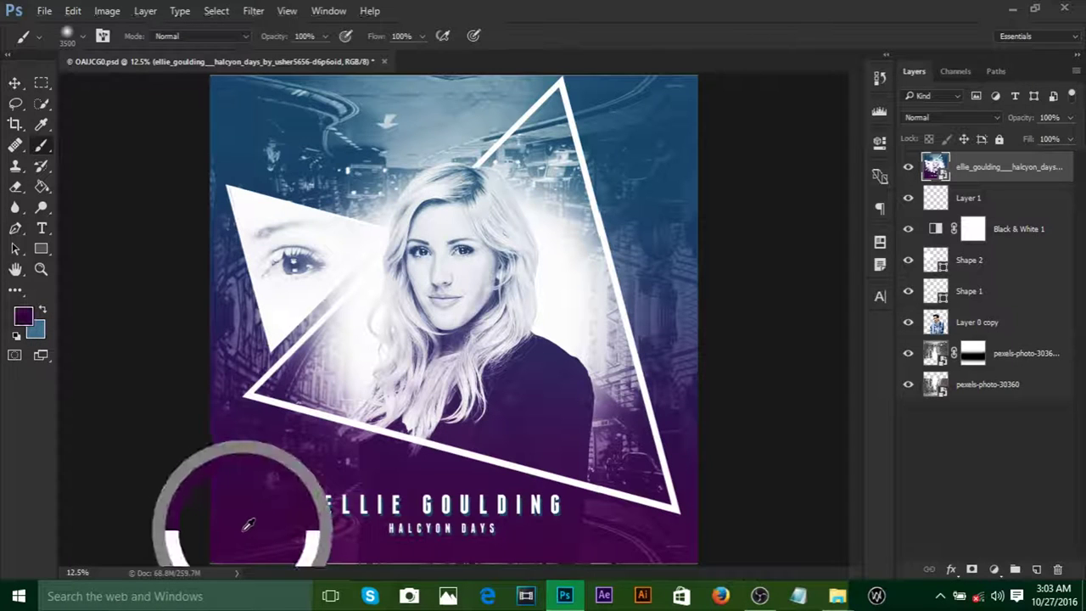
pyautogui.click(43, 311)
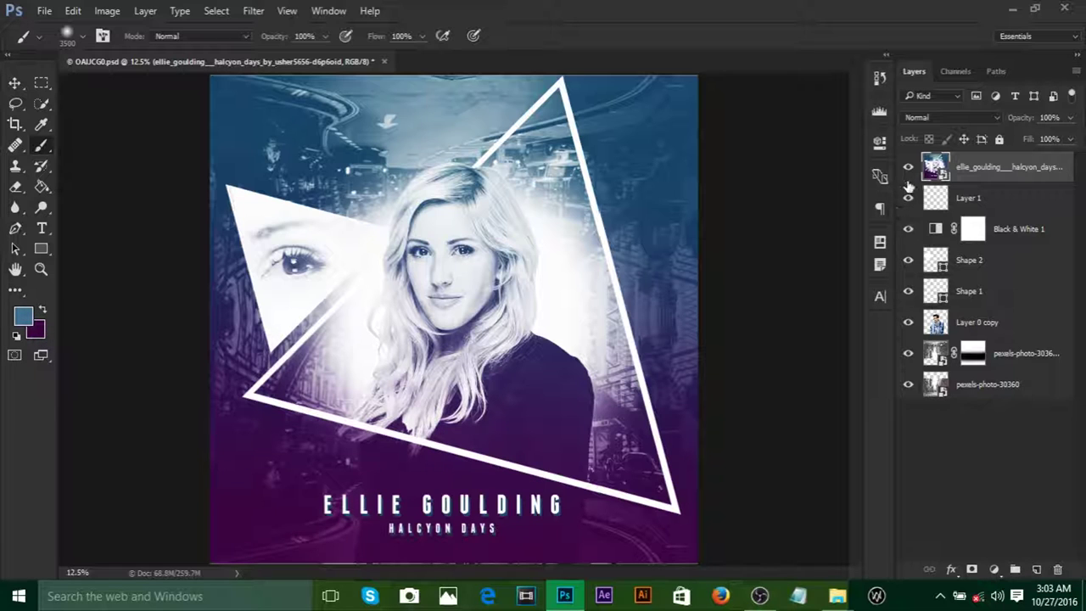
# Step: Hide the cover layer and set the Brush to 0% hardness for the empty layer above the Black & White adjustment
pyautogui.click(908, 168)
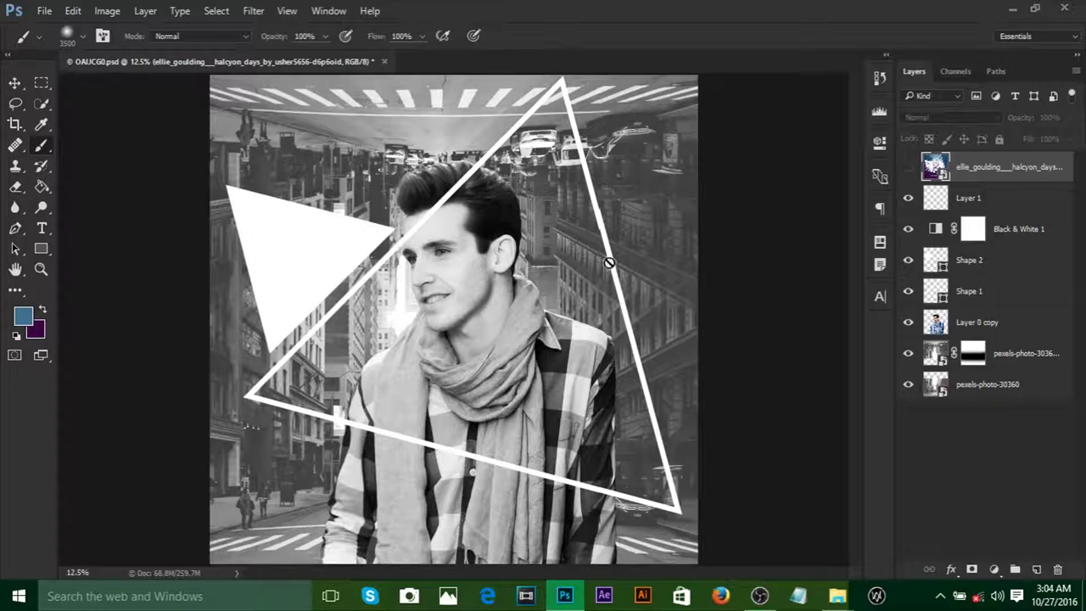
pyautogui.click(987, 201)
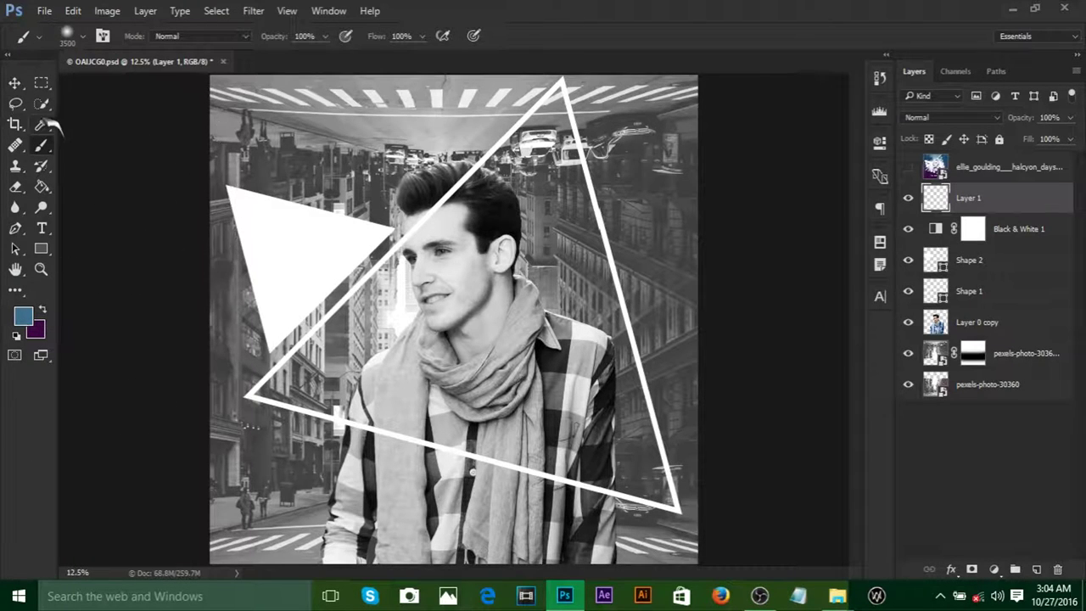
pyautogui.rightClick(458, 197)
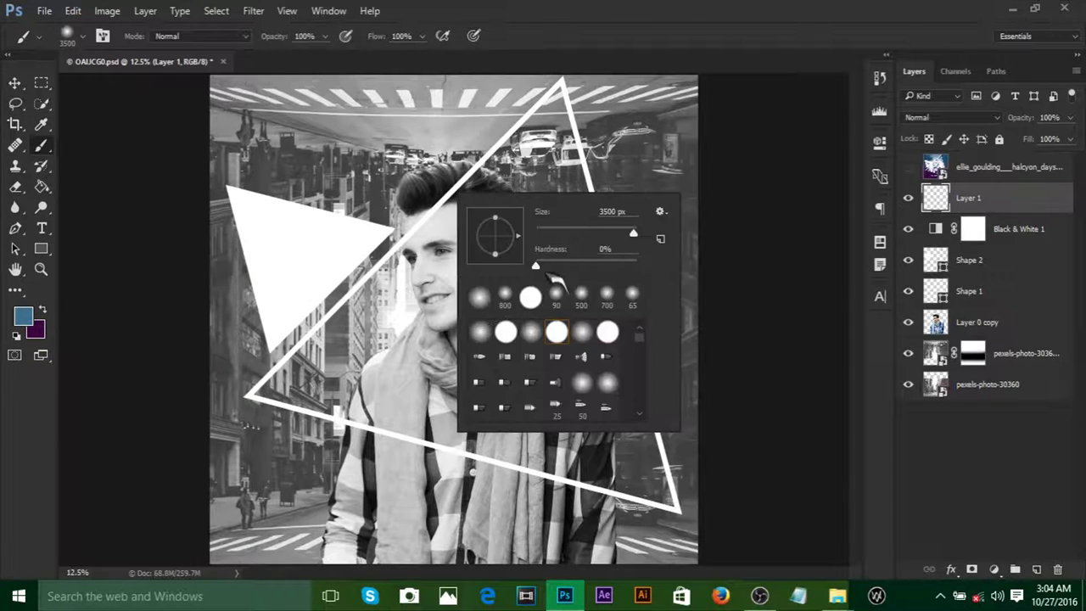
pyautogui.moveTo(540, 267); pyautogui.dragTo(484, 277)
pyautogui.click(1006, 432)
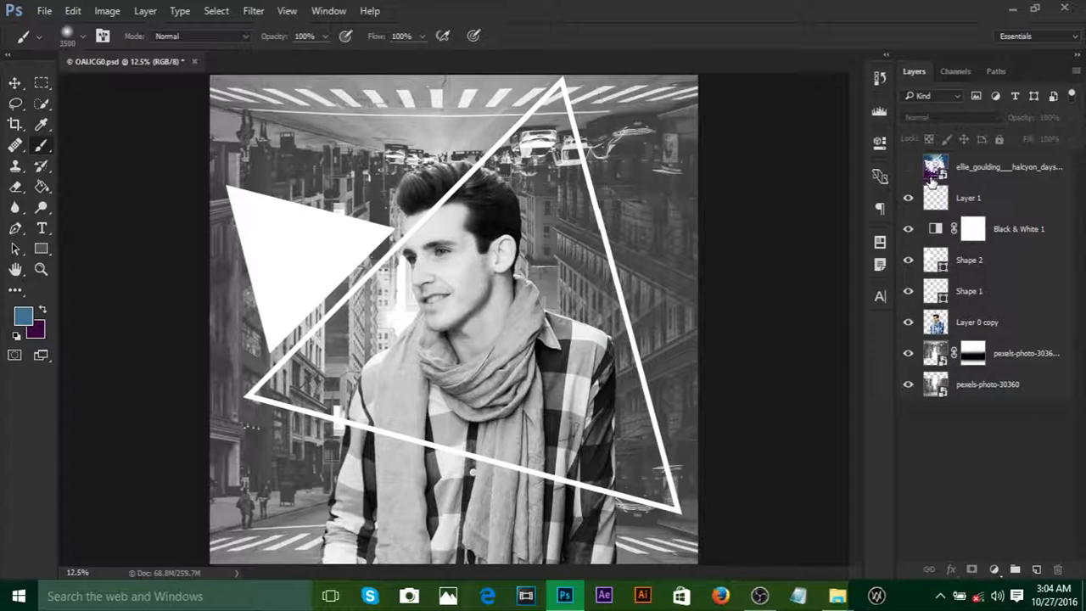
# Step: Paint a soft dark purple band across the lower part of the composite on Layer 1
pyautogui.click(982, 198)
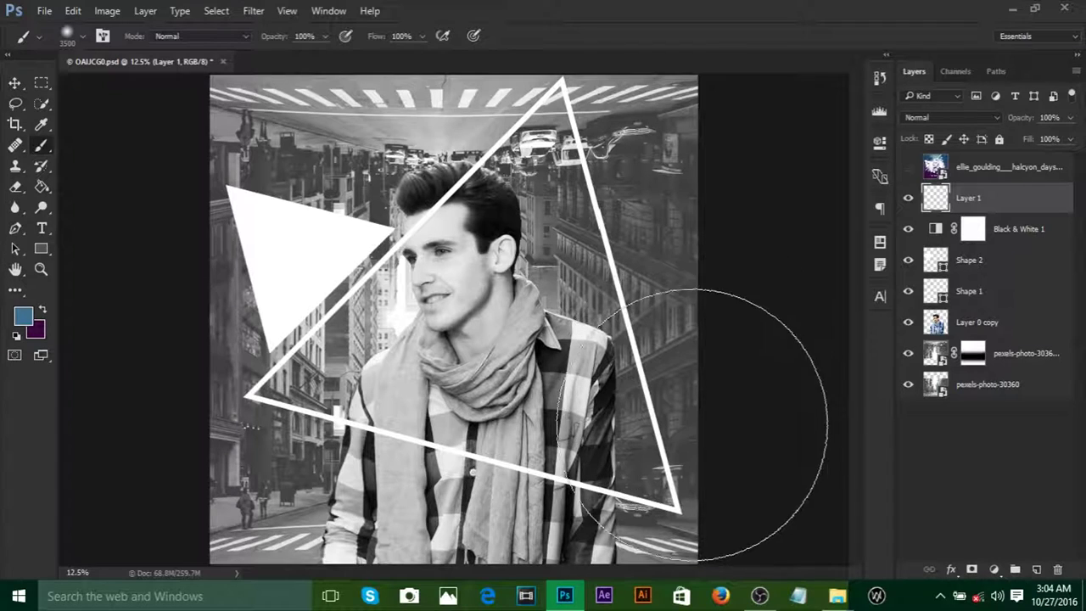
pyautogui.click(44, 310)
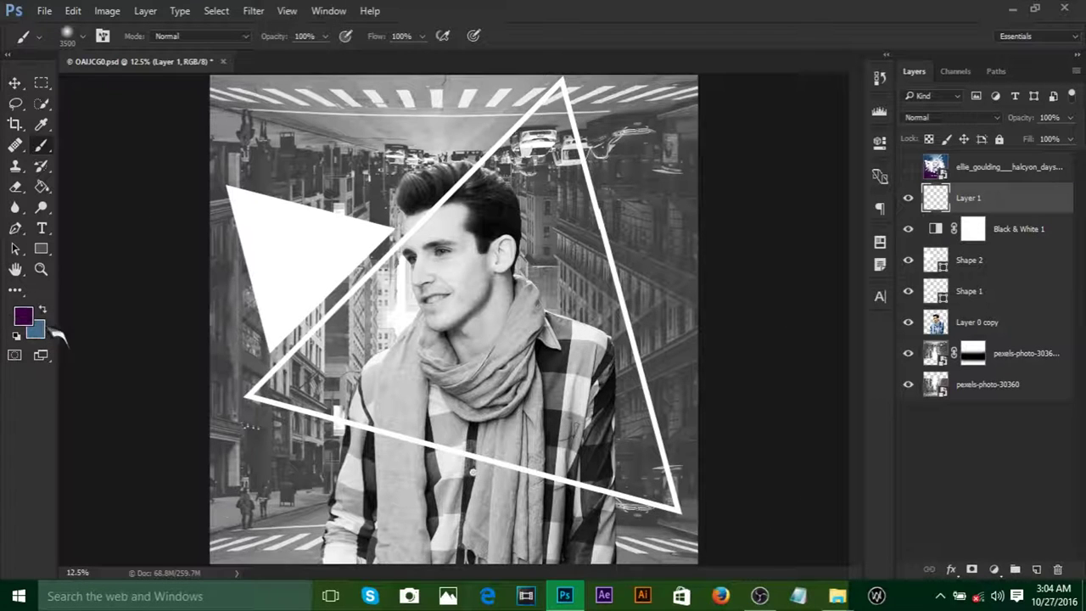
pyautogui.moveTo(712, 475)
pyautogui.mouseDown()
pyautogui.moveTo(644, 500)
pyautogui.moveTo(206, 557)
pyautogui.moveTo(96, 534)
pyautogui.moveTo(64, 494)
pyautogui.mouseUp()
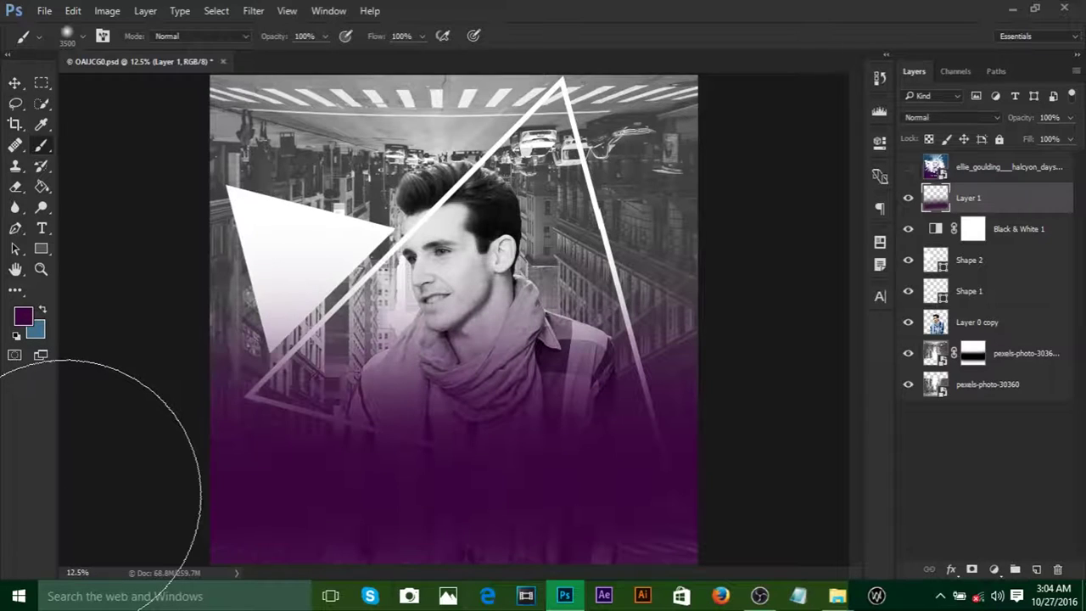
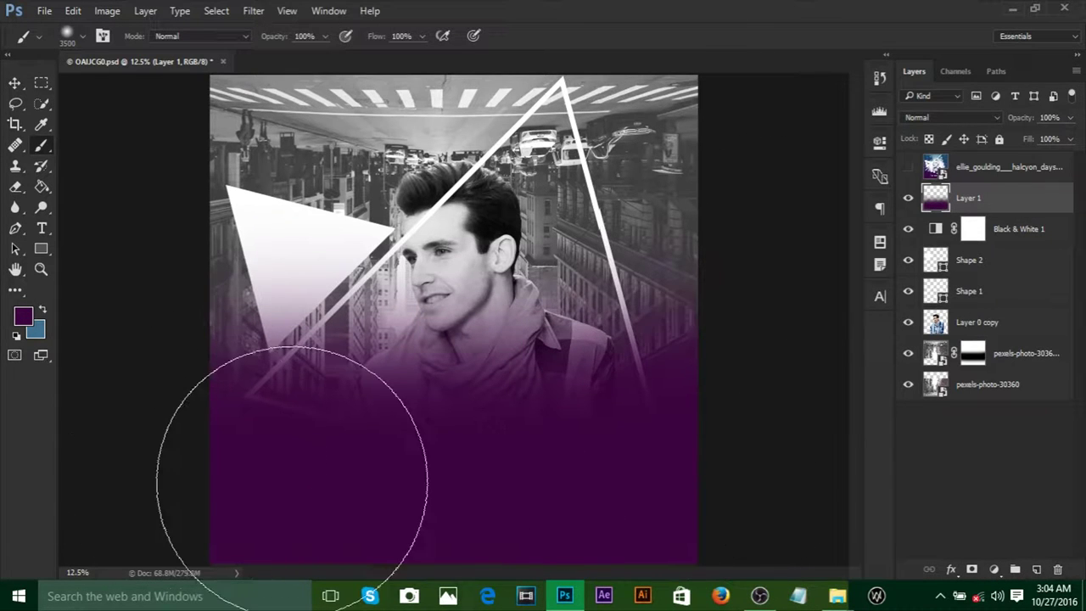
# Step: Paint the sampled blue across the upper part of Layer 1 and blend its lower edge softly into the dark purple
pyautogui.click(42, 310)
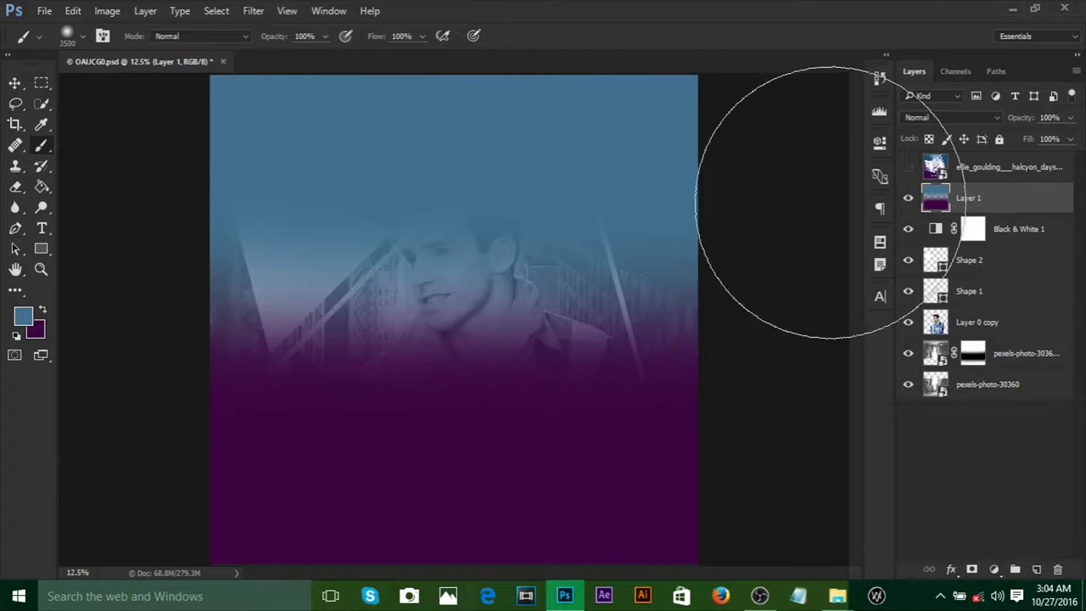
pyautogui.click(42, 310)
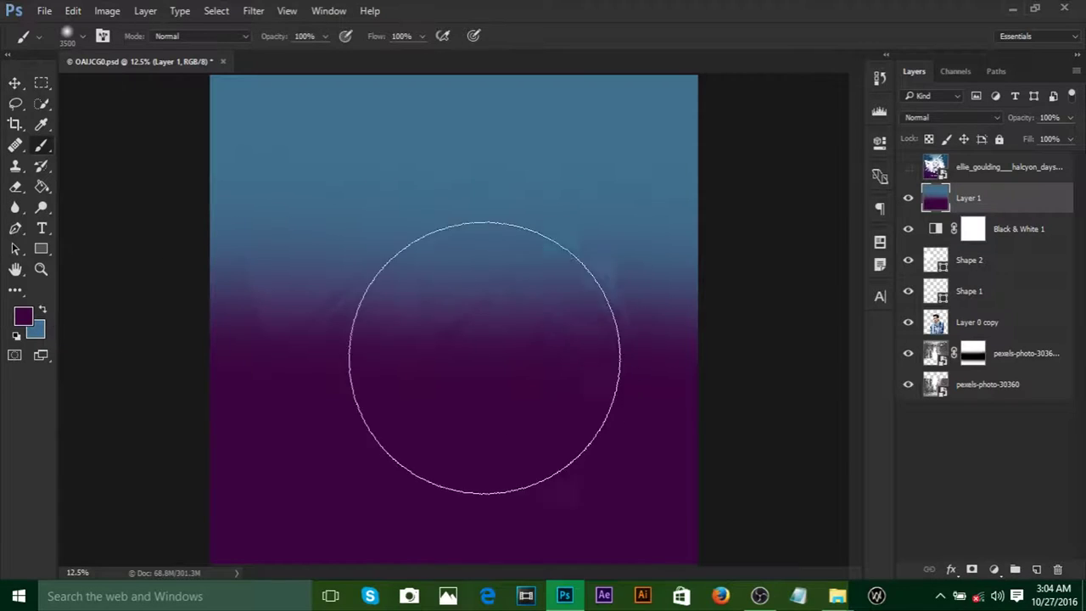
# Step: Set Layer 1's blend mode to Overlay, switch to the Move tool and deselect all layers
pyautogui.click(954, 118)
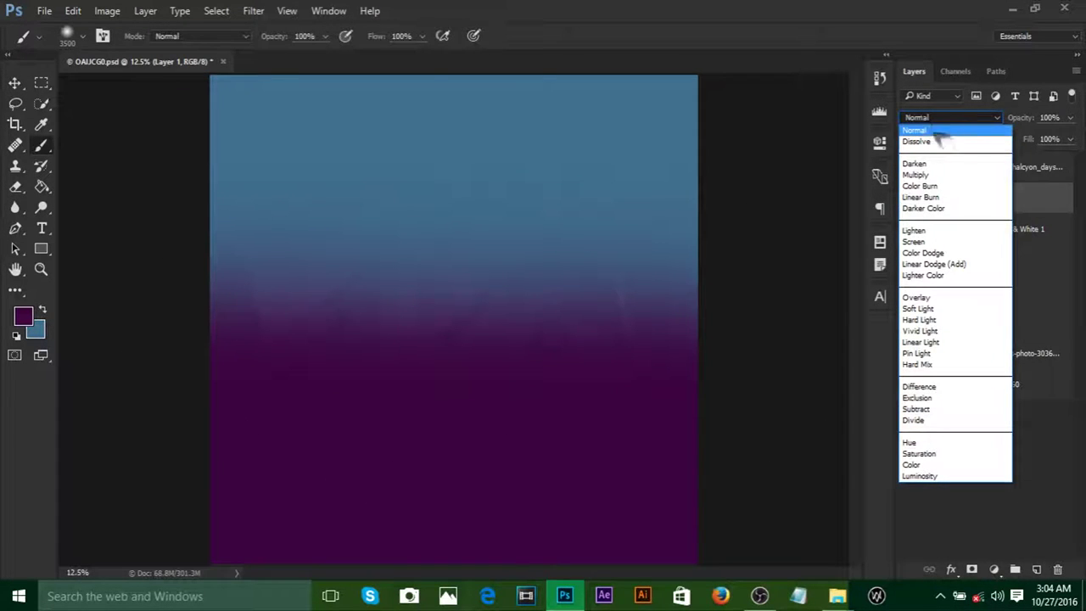
pyautogui.click(941, 298)
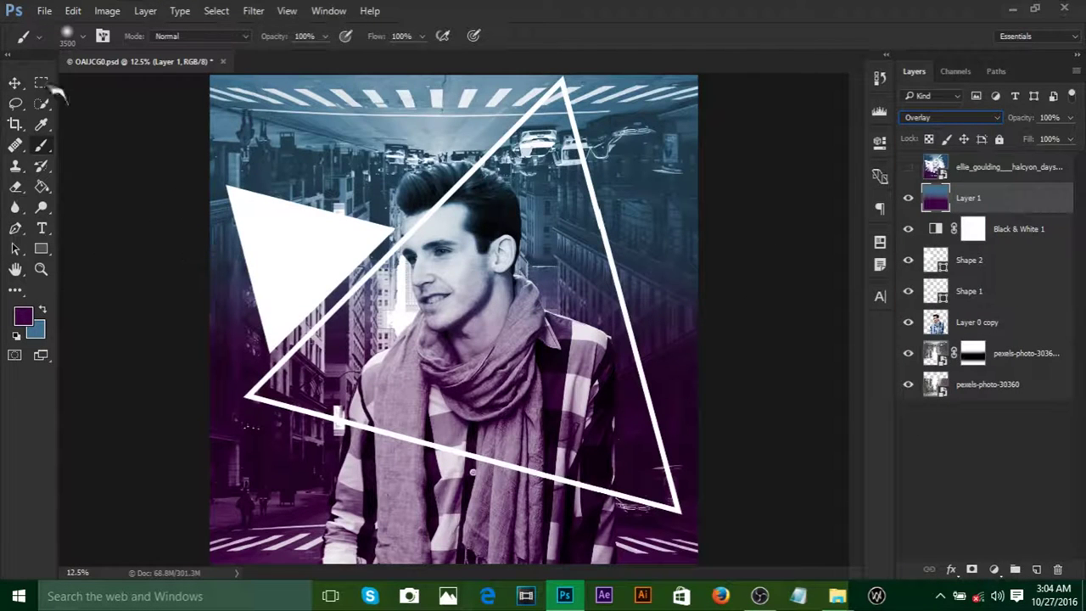
pyautogui.click(15, 82)
pyautogui.click(954, 454)
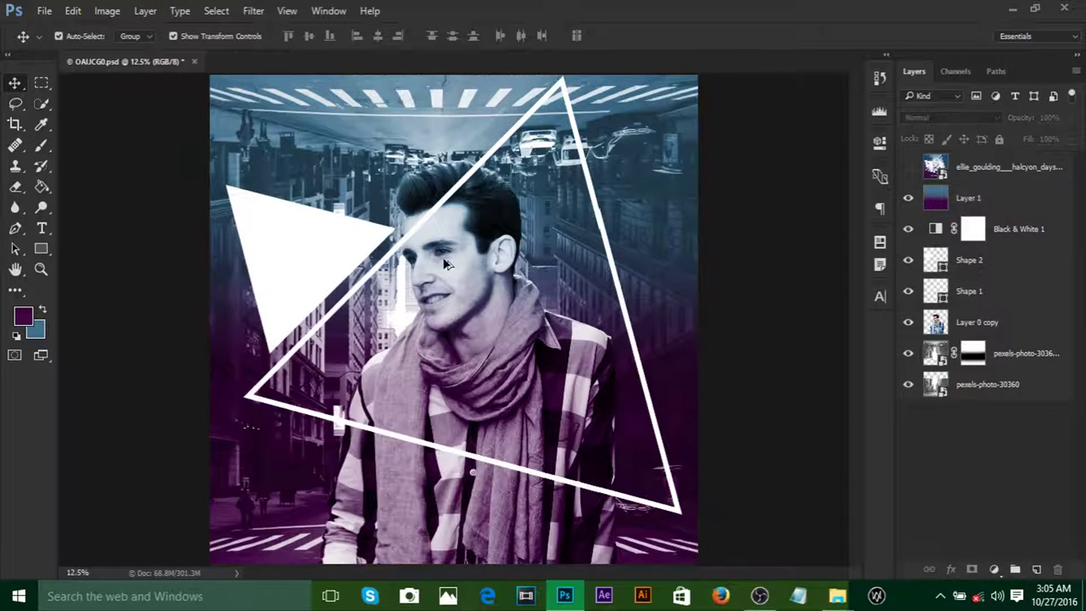
# Step: Compare the coloured composite with the reference cover around the head and the triangle outline, leaving the cover hidden
pyautogui.scroll(-3, 447, 264)
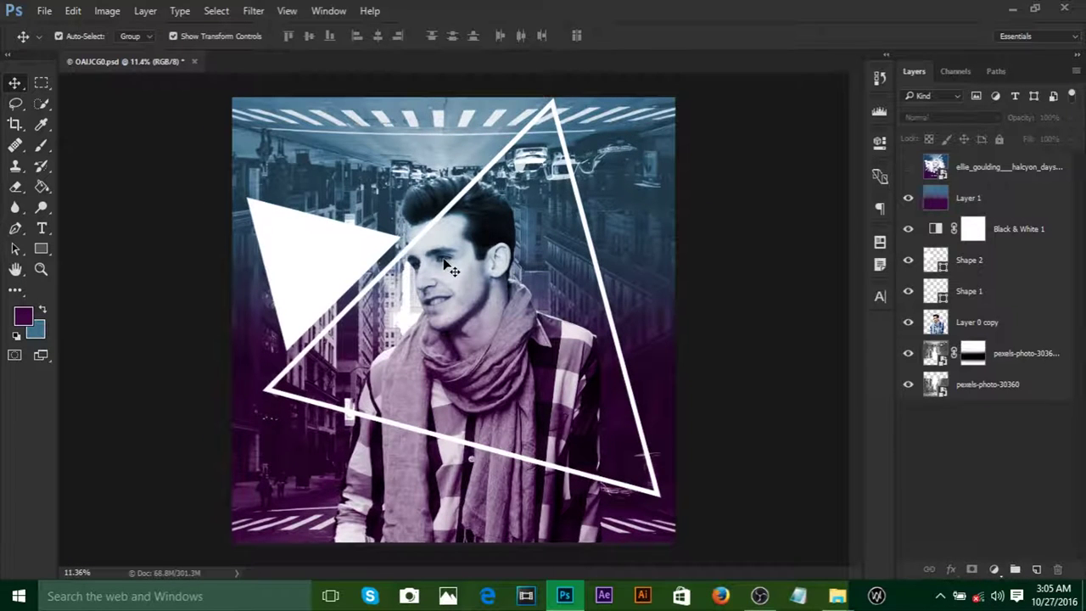
pyautogui.scroll(1, 445, 264)
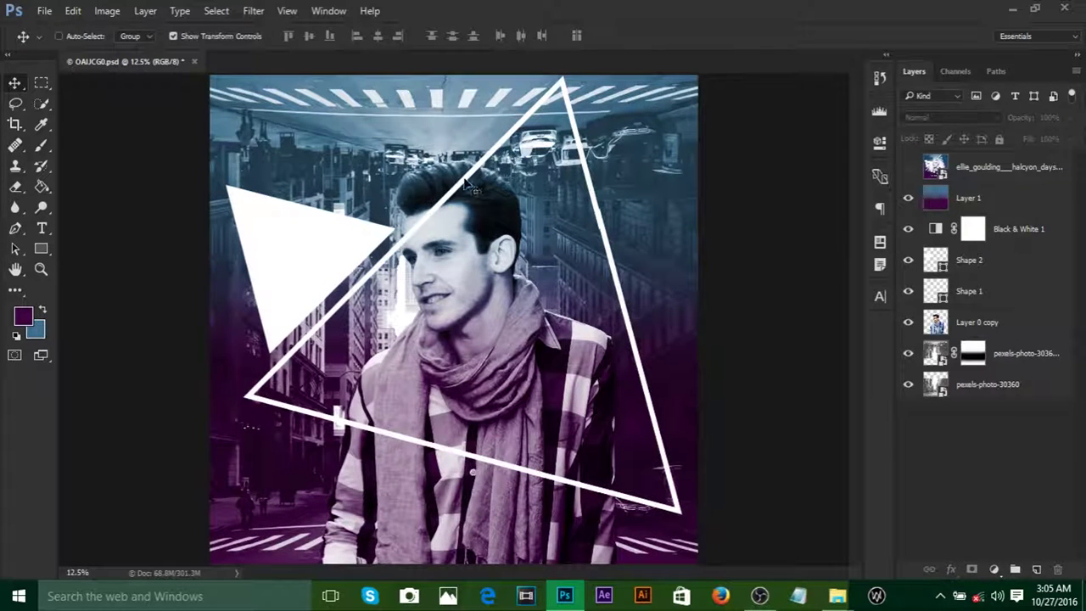
pyautogui.scroll(5, 467, 189)
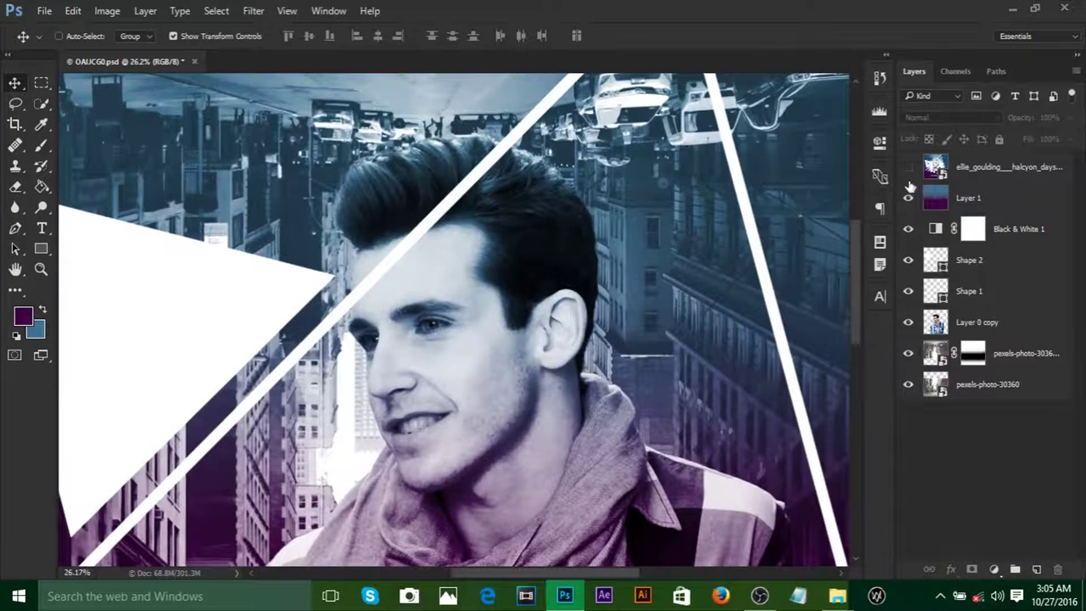
pyautogui.click(907, 166)
pyautogui.click(909, 168)
pyautogui.click(908, 167)
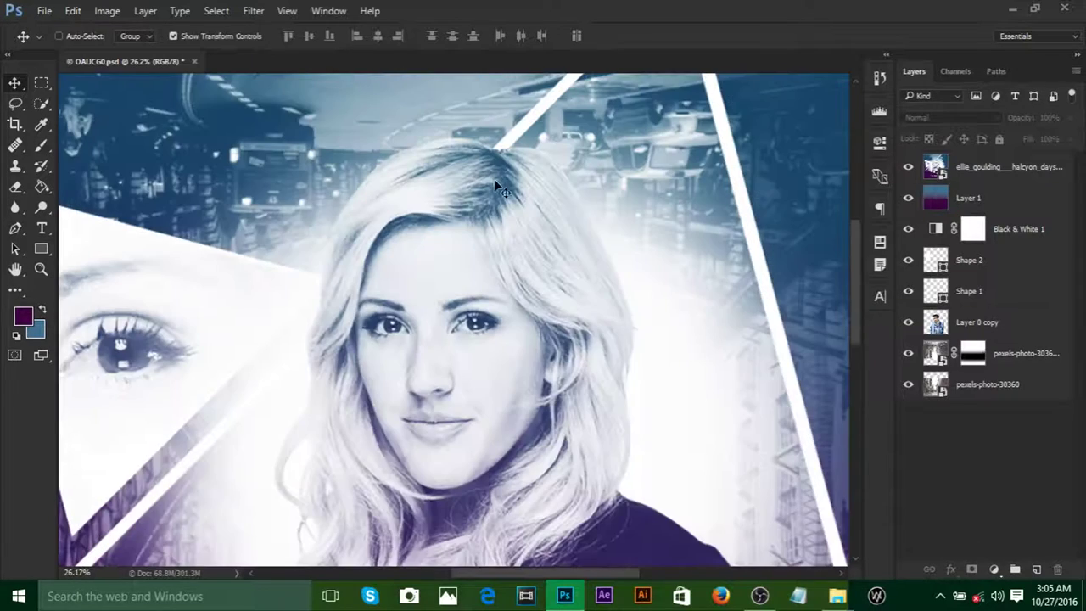
pyautogui.scroll(-3, 407, 195)
pyautogui.scroll(2, 450, 204)
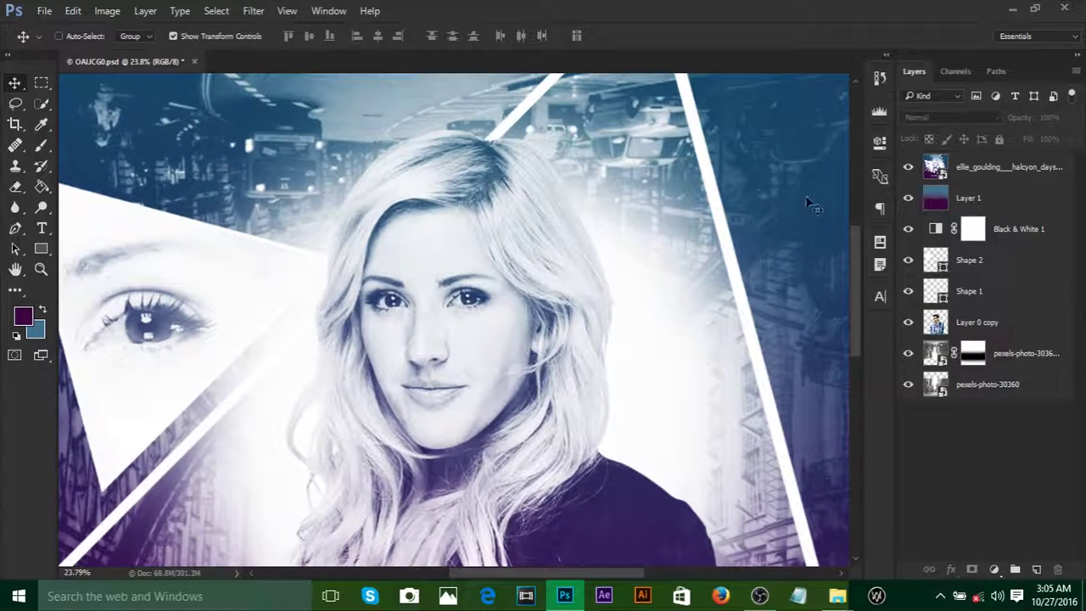
pyautogui.click(909, 167)
pyautogui.scroll(-2, 407, 265)
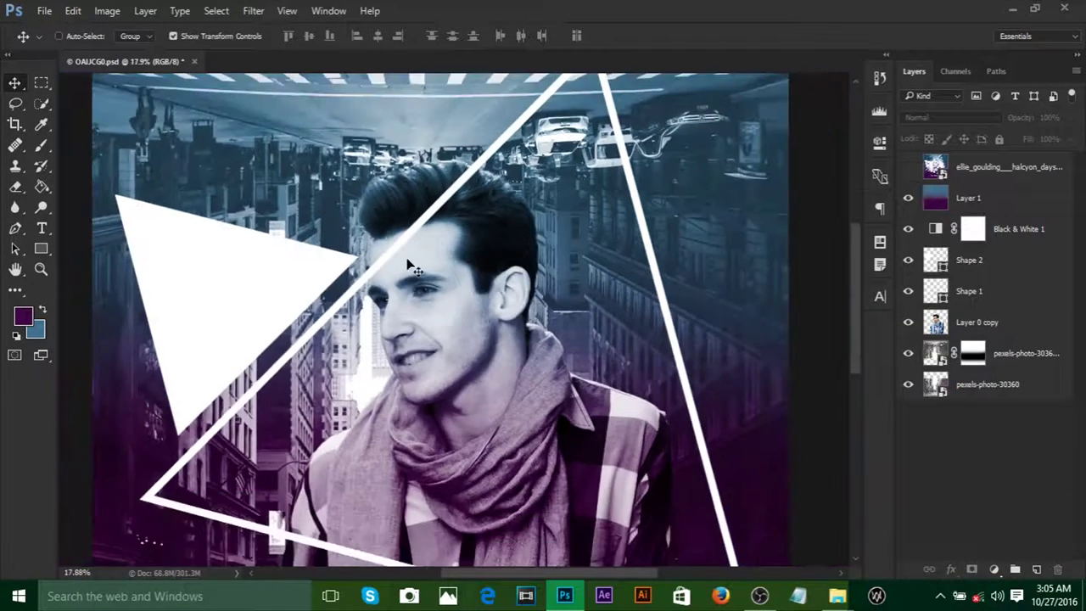
# Step: Make Shape 1 the active layer and load the outline of the cut-out man in Layer 0 copy as a selection
pyautogui.click(986, 327)
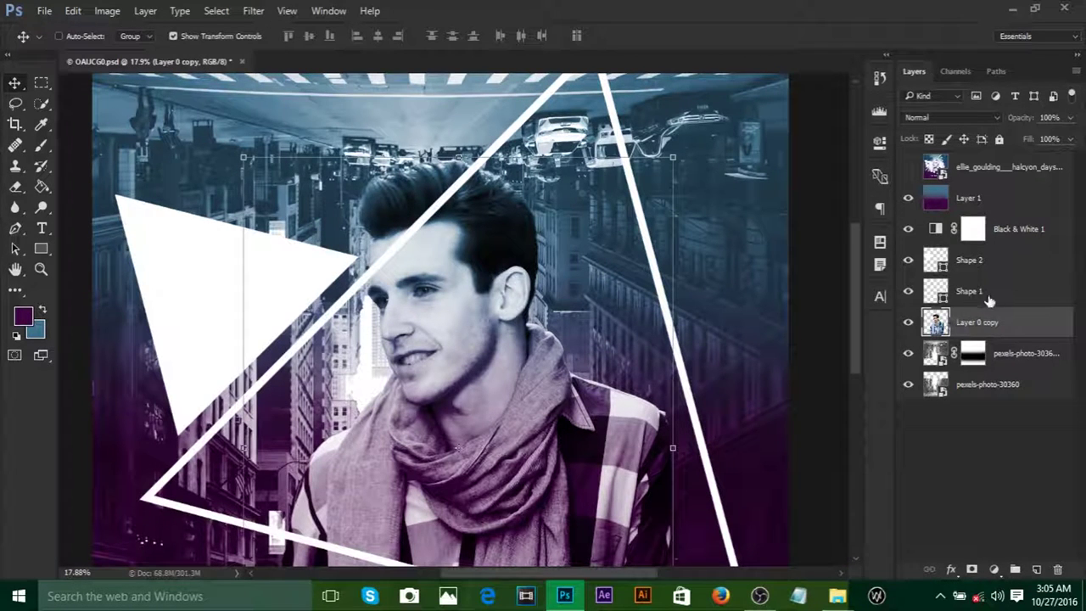
pyautogui.click(986, 293)
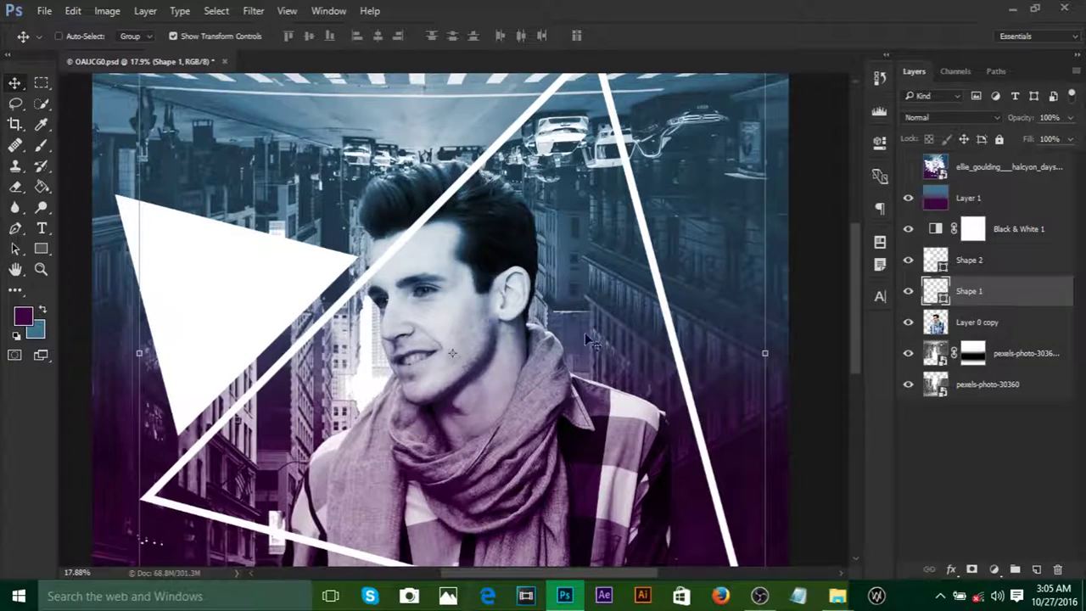
pyautogui.hotkey('ctrl', '0')
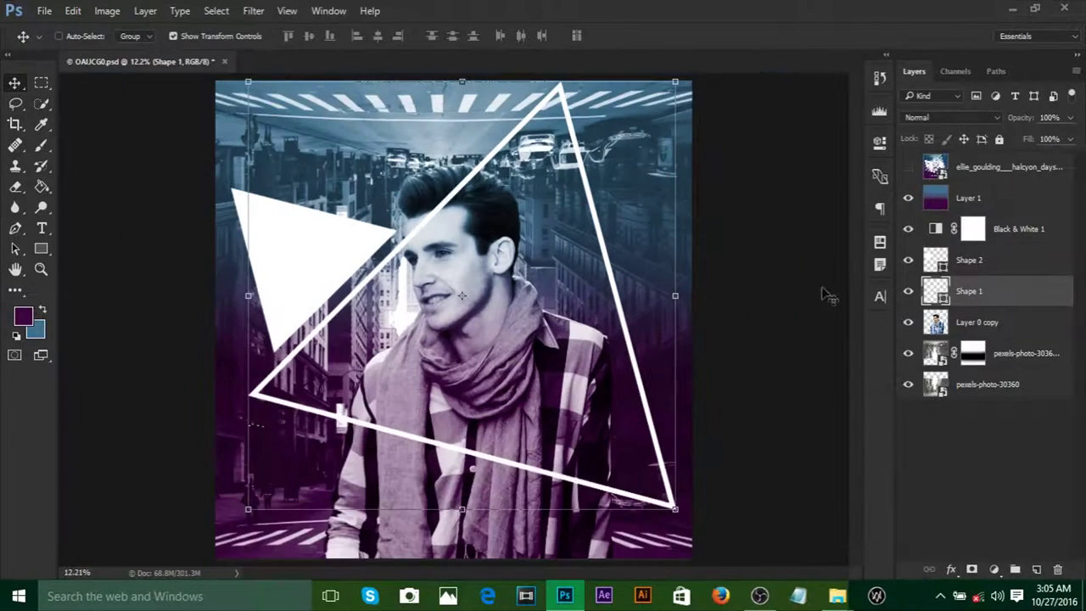
pyautogui.click(908, 291)
pyautogui.click(909, 292)
pyautogui.scroll(5, 380, 213)
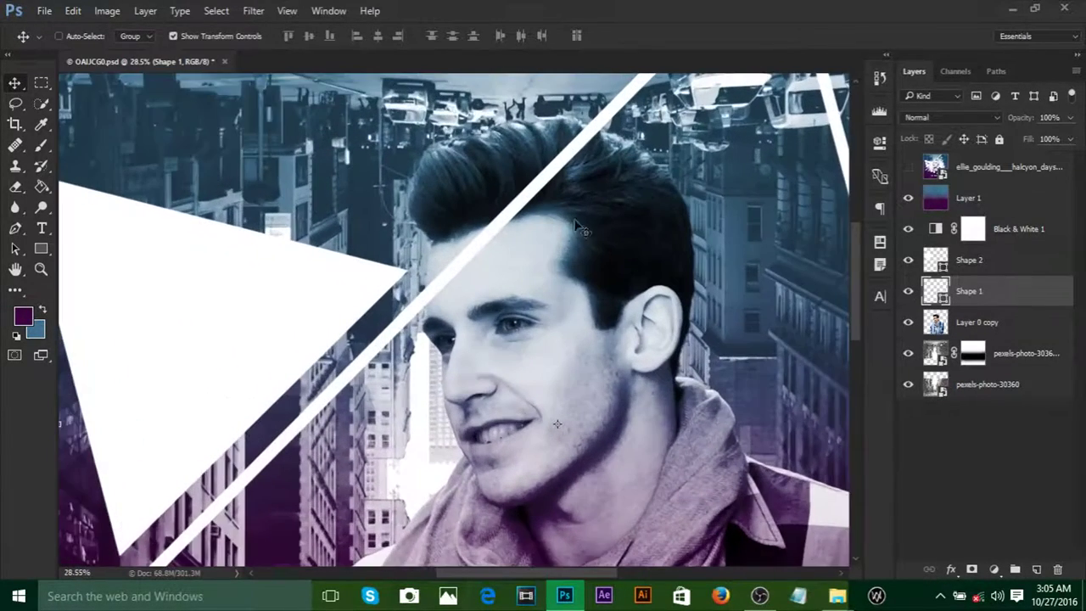
pyautogui.moveTo(591, 206); pyautogui.dragTo(505, 275)
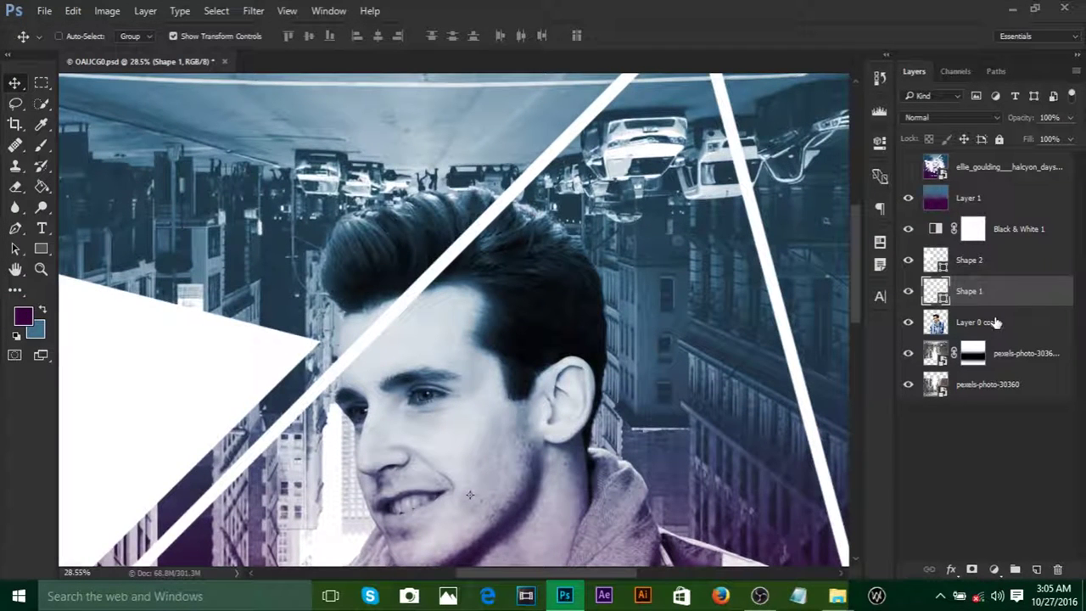
pyautogui.press('ctrl')
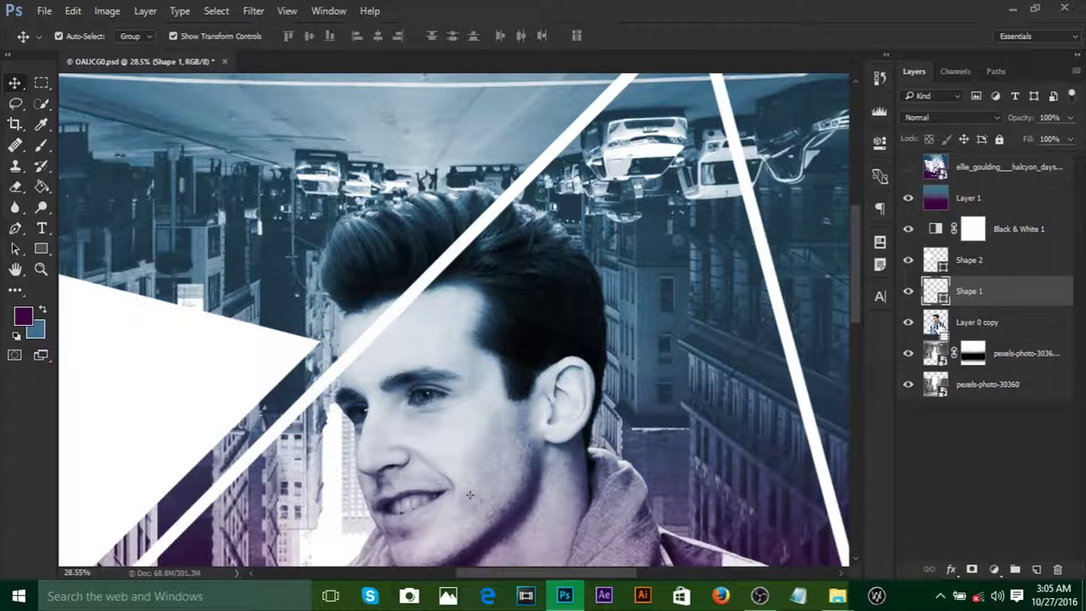
pyautogui.keyDown('ctrl'); pyautogui.click(936, 330); pyautogui.keyUp('ctrl')
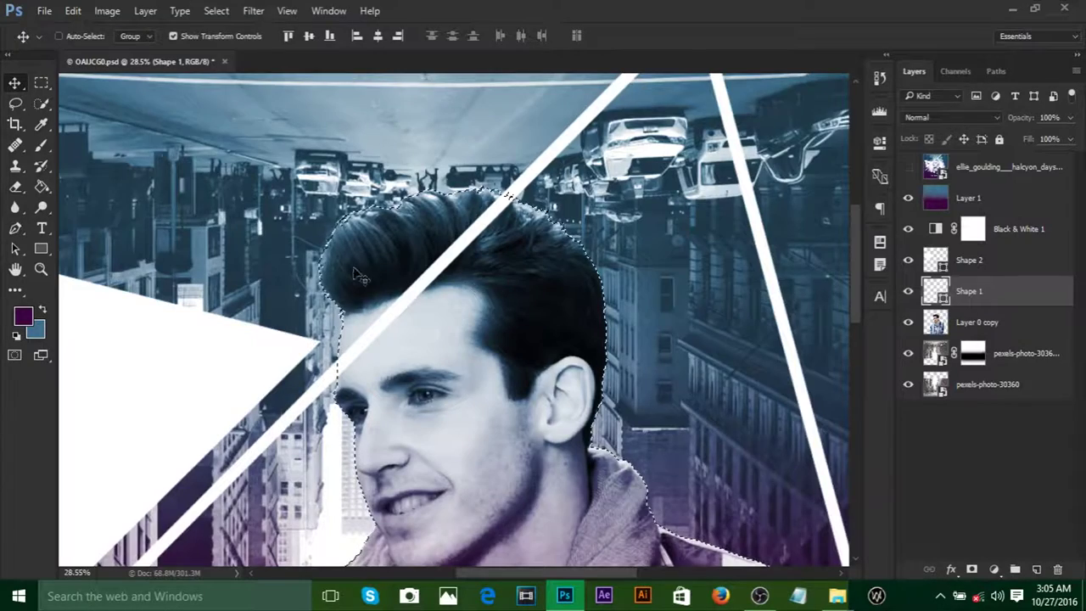
# Step: Rasterize the Shape 1 triangle outline and choose the regular Eraser tool, keeping the man's selection active
pyautogui.scroll(1, 365, 281)
pyautogui.scroll(-2, 366, 282)
pyautogui.scroll(-3, 333, 321)
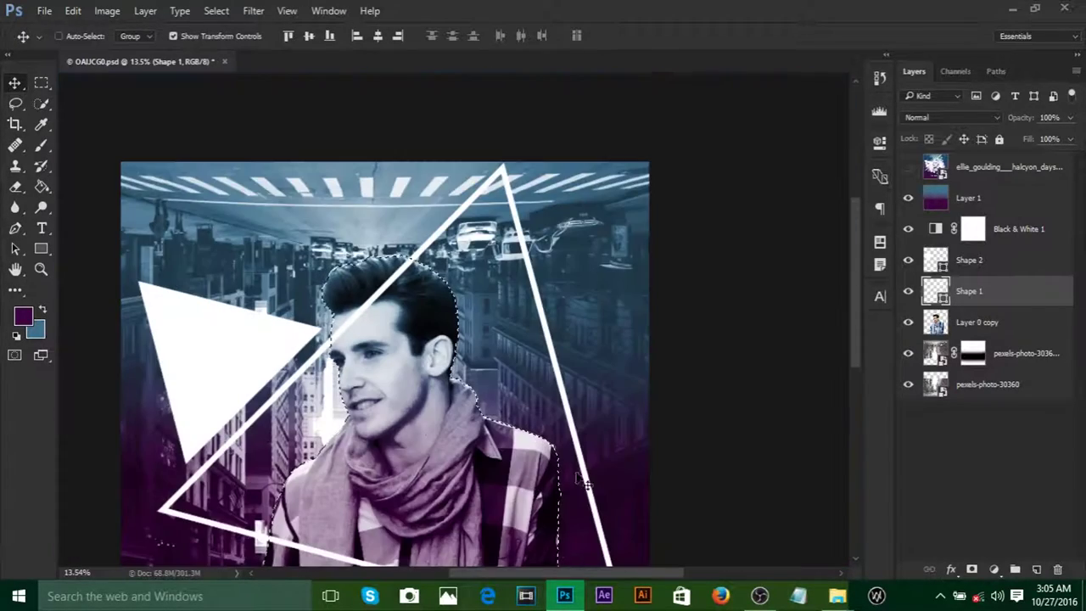
pyautogui.moveTo(378, 431); pyautogui.dragTo(409, 289)
pyautogui.scroll(3, 409, 288)
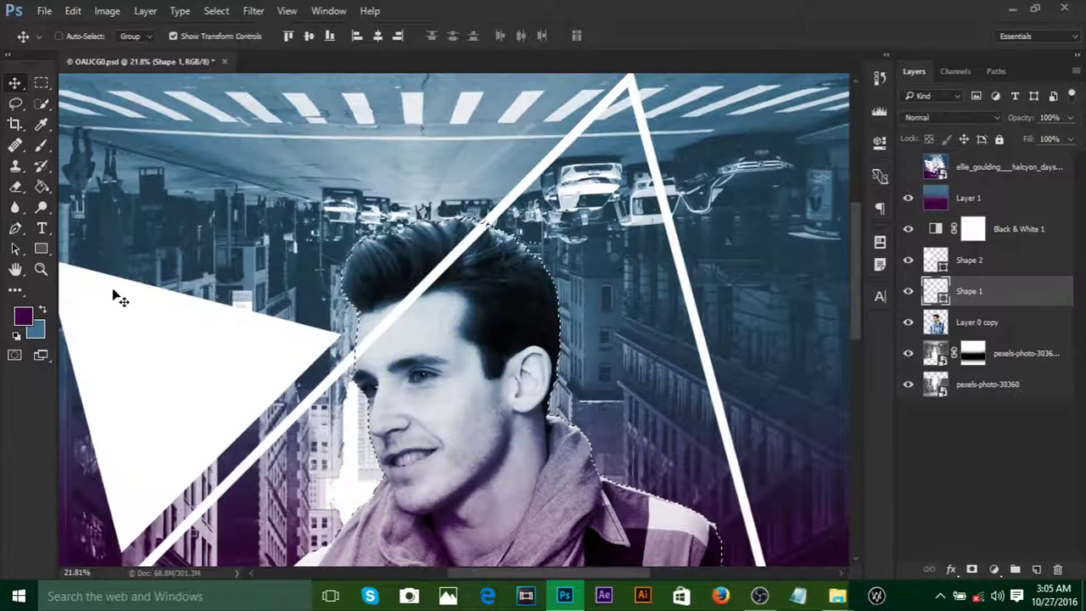
pyautogui.press('e')
pyautogui.rightClick(18, 188)
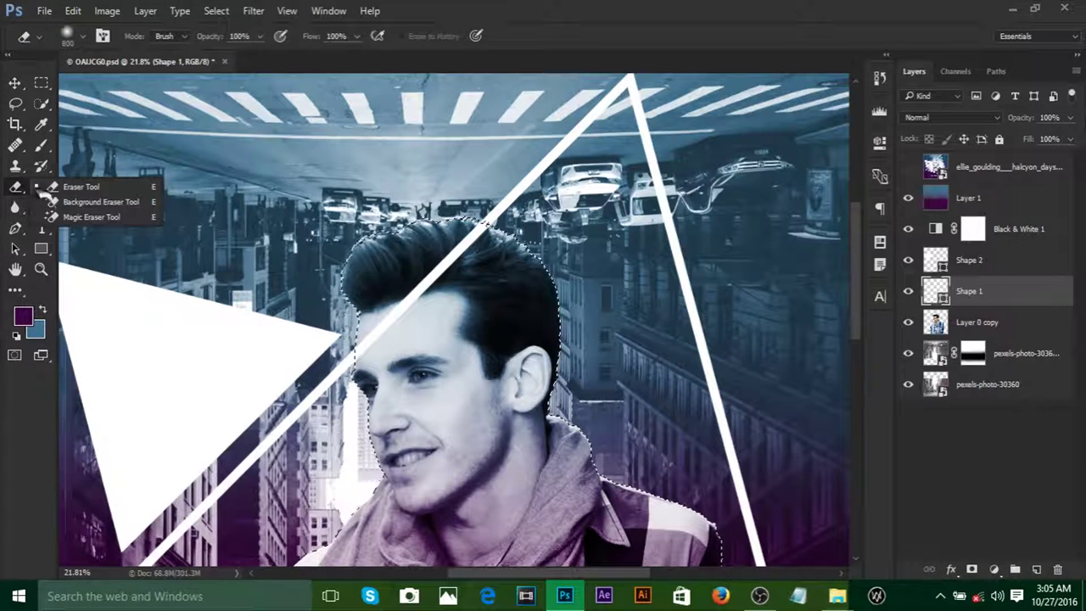
pyautogui.click(72, 183)
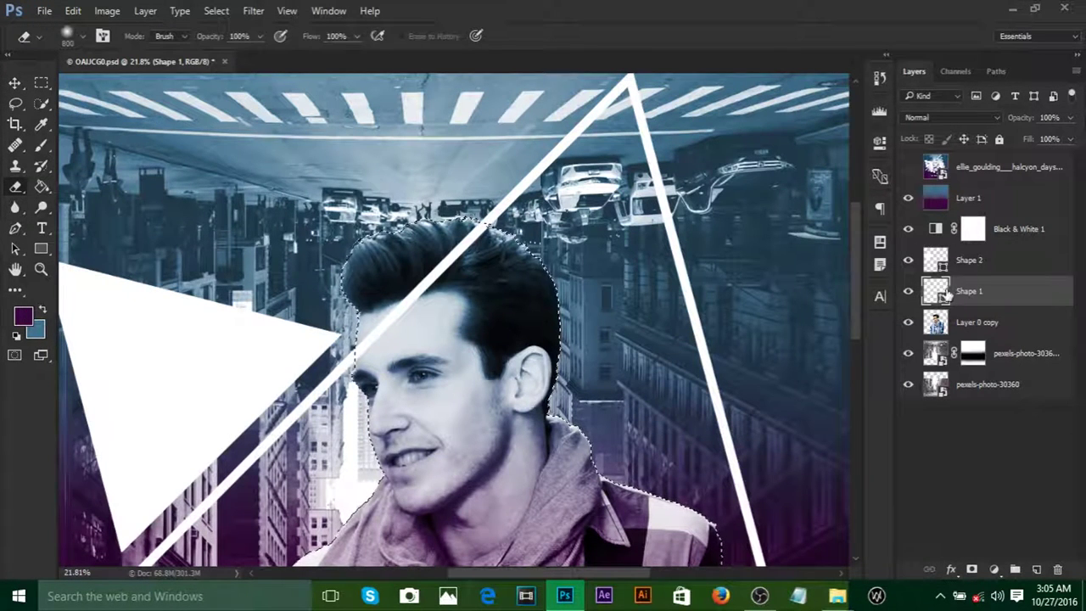
pyautogui.rightClick(1006, 292)
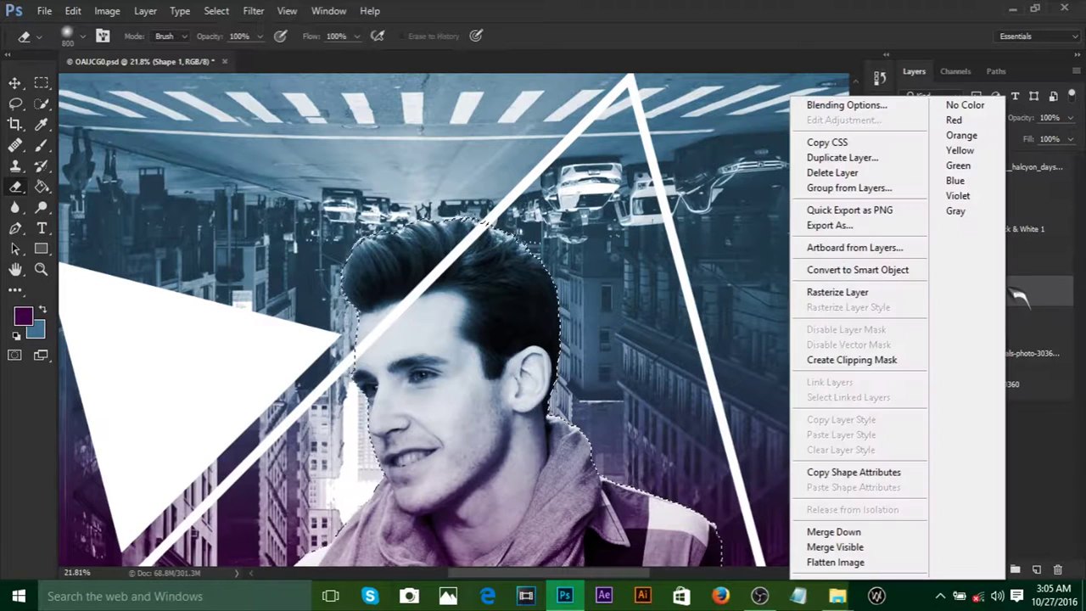
pyautogui.click(1004, 293)
pyautogui.rightClick(1009, 293)
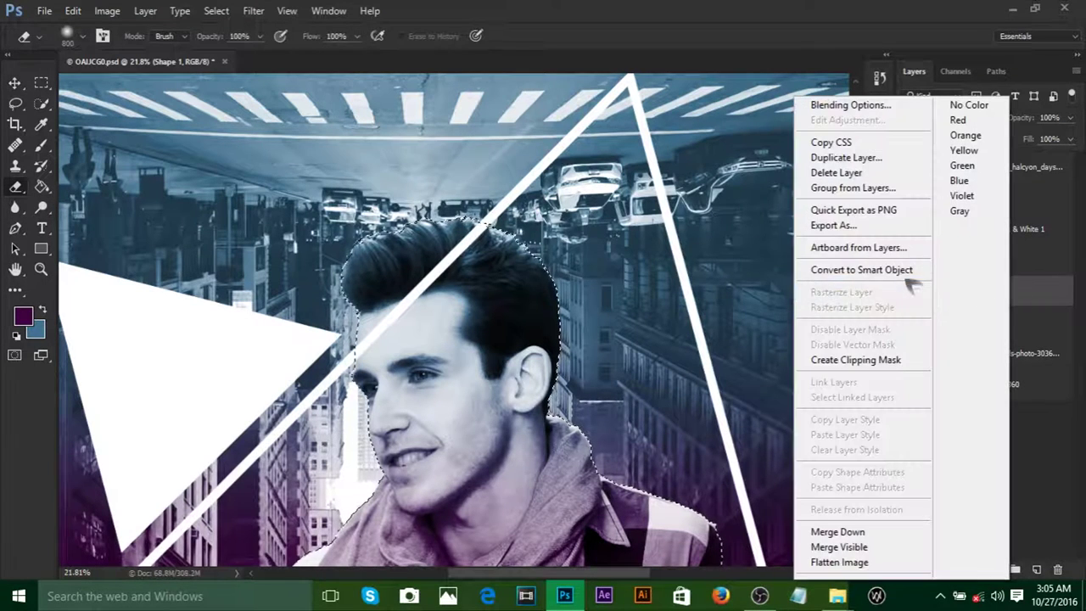
pyautogui.click(1051, 431)
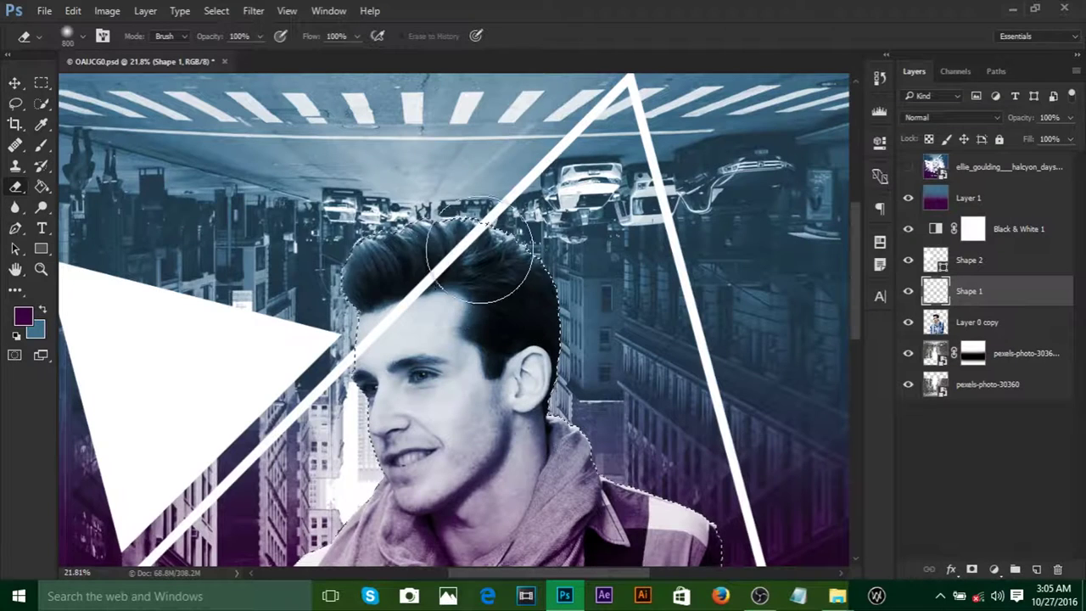
# Step: Erase the part of the Shape 1 outline crossing the man's hair and forehead, and deselect
pyautogui.moveTo(485, 268)
pyautogui.mouseDown()
pyautogui.moveTo(405, 327)
pyautogui.moveTo(388, 301)
pyautogui.mouseUp()
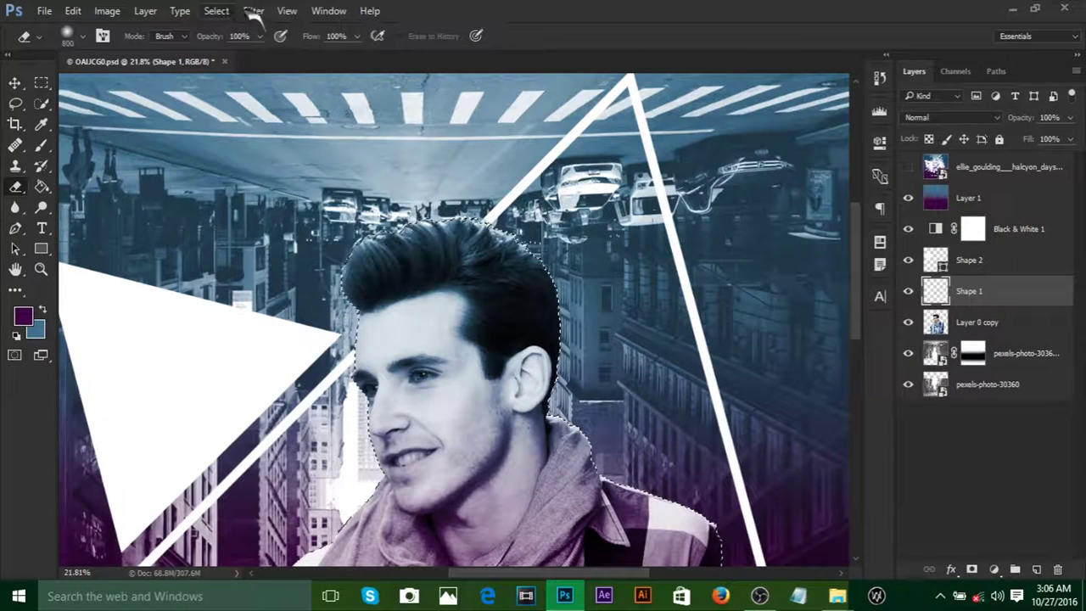
pyautogui.click(218, 12)
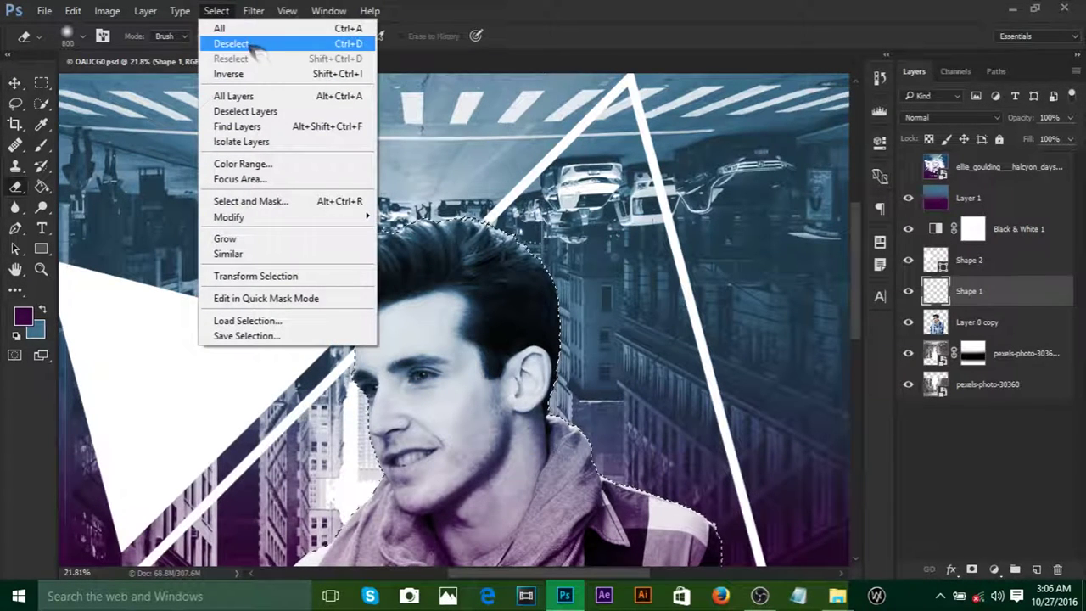
pyautogui.click(241, 43)
# Step: Compare how the triangle passes behind the man's head with the reference cover, and hide the cover again
pyautogui.scroll(-4, 465, 264)
pyautogui.scroll(1, 464, 263)
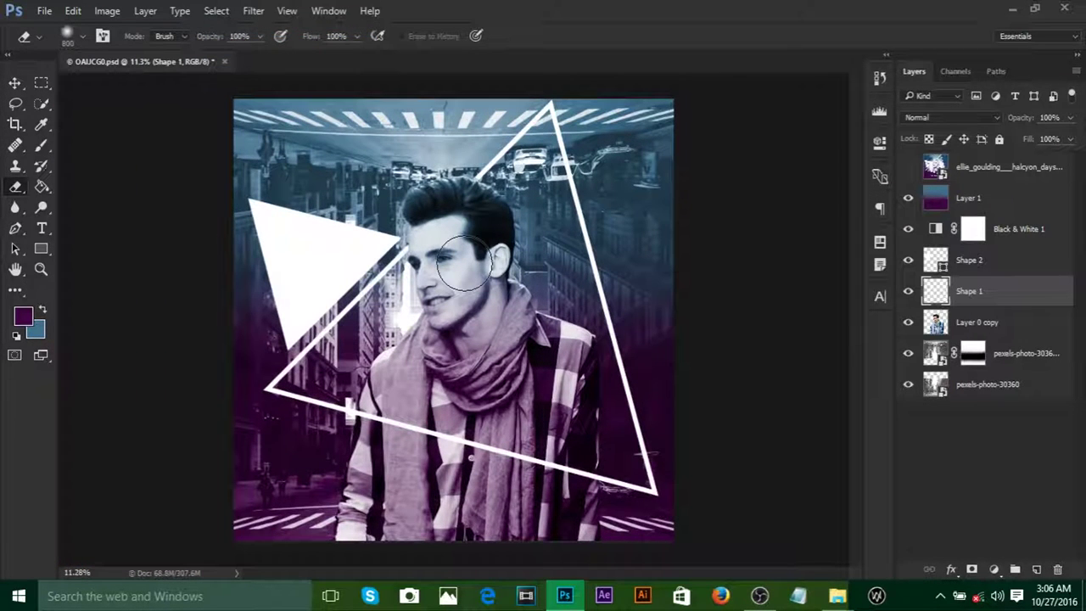
pyautogui.scroll(3, 463, 261)
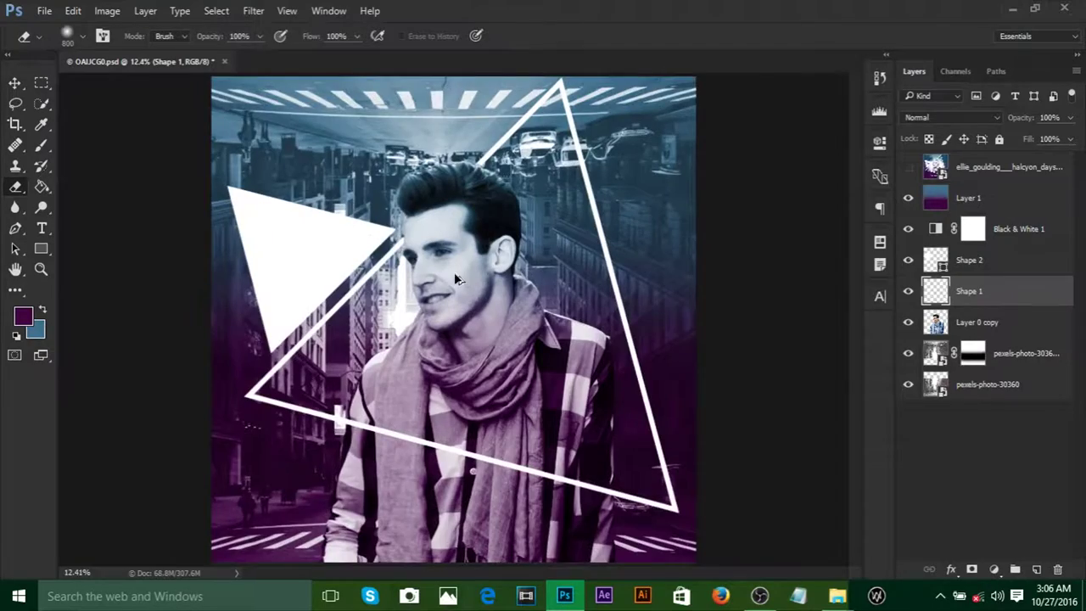
pyautogui.scroll(-3, 366, 222)
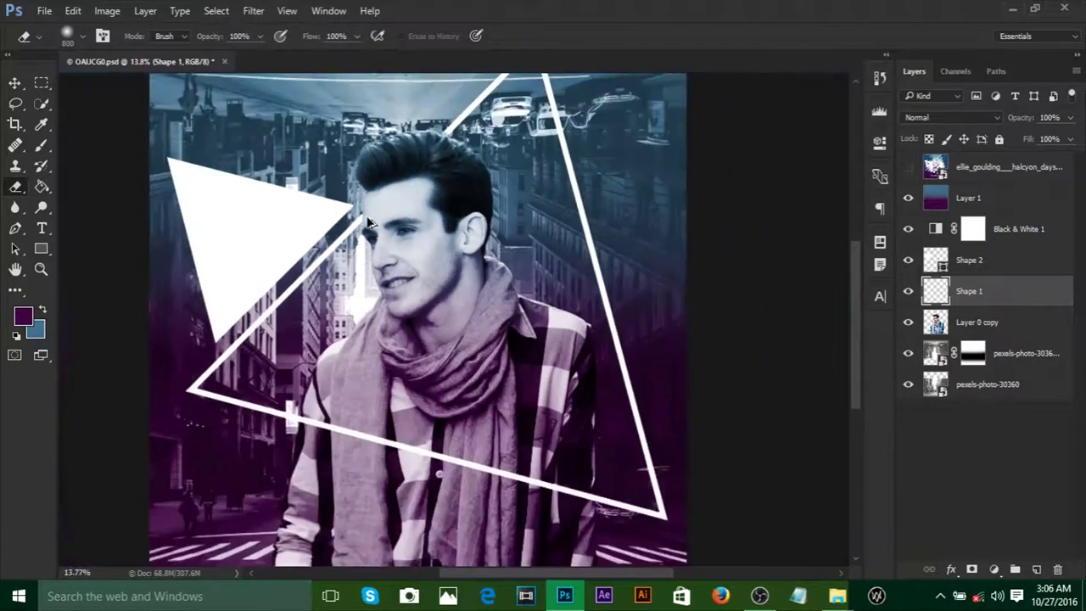
pyautogui.scroll(1, 368, 223)
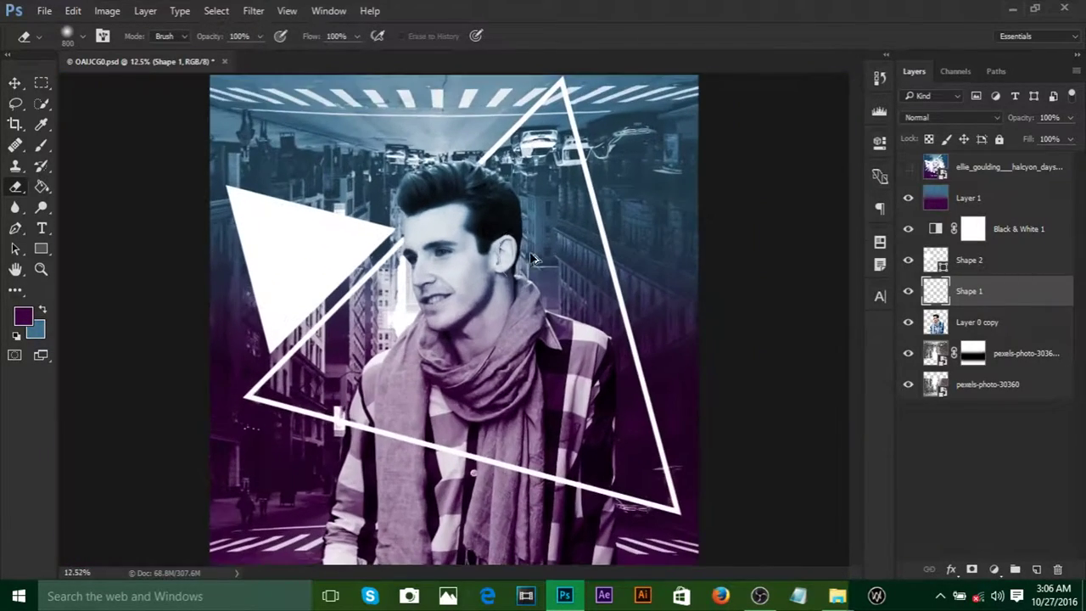
pyautogui.click(909, 167)
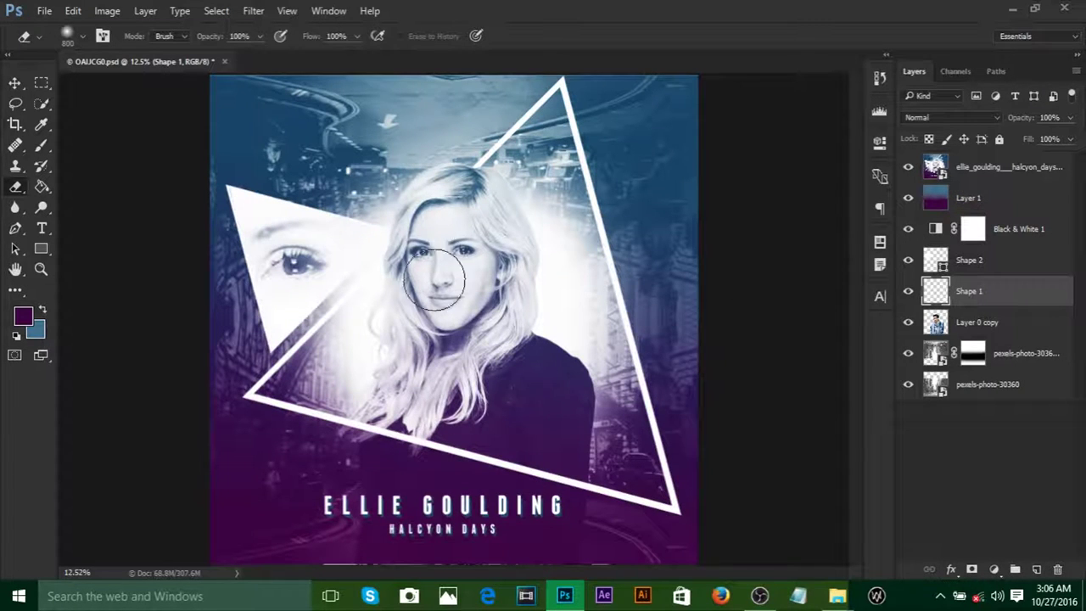
pyautogui.click(907, 170)
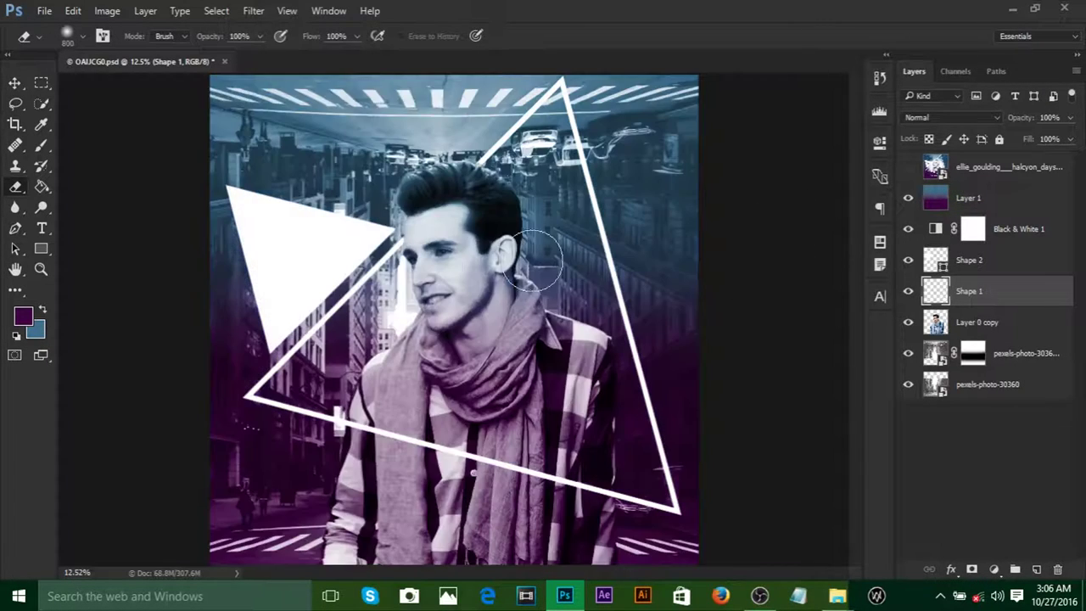
# Step: Add a layer mask to Layer 1, the blue-purple gradient overlay
pyautogui.scroll(5, 452, 267)
pyautogui.moveTo(488, 253)
pyautogui.mouseDown()
pyautogui.moveTo(473, 271)
pyautogui.moveTo(473, 309)
pyautogui.mouseUp()
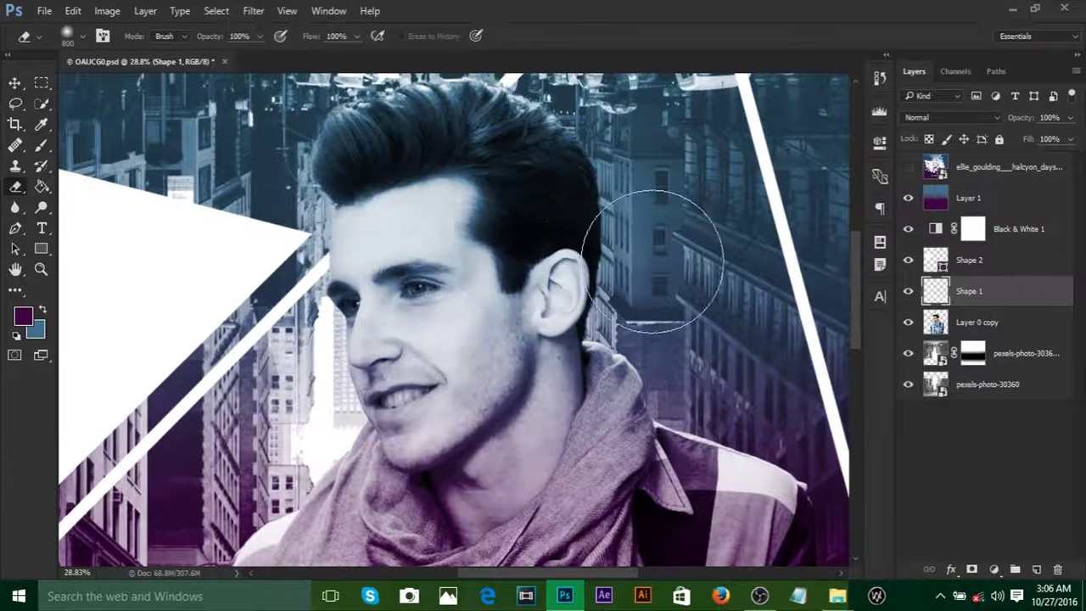
pyautogui.click(1001, 201)
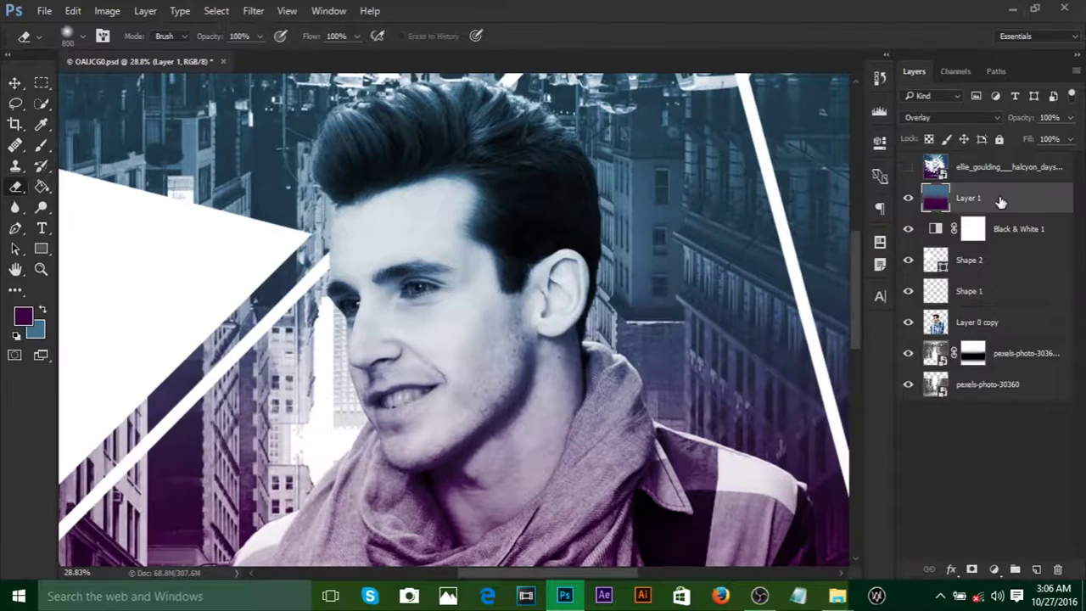
pyautogui.scroll(-3, 514, 227)
pyautogui.scroll(3, 508, 232)
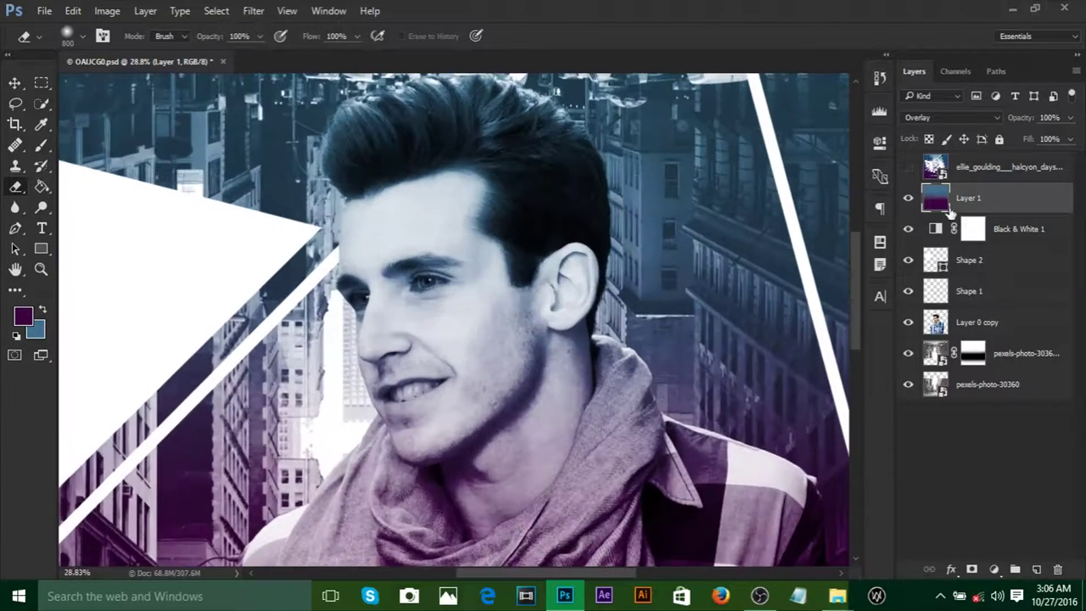
pyautogui.scroll(-3, 497, 243)
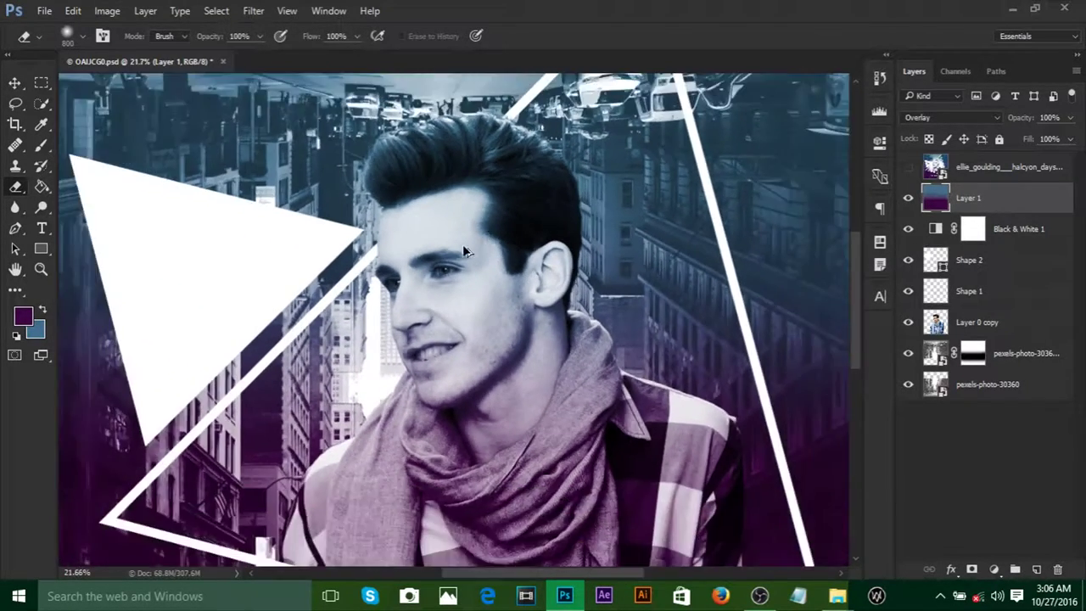
pyautogui.scroll(4, 470, 250)
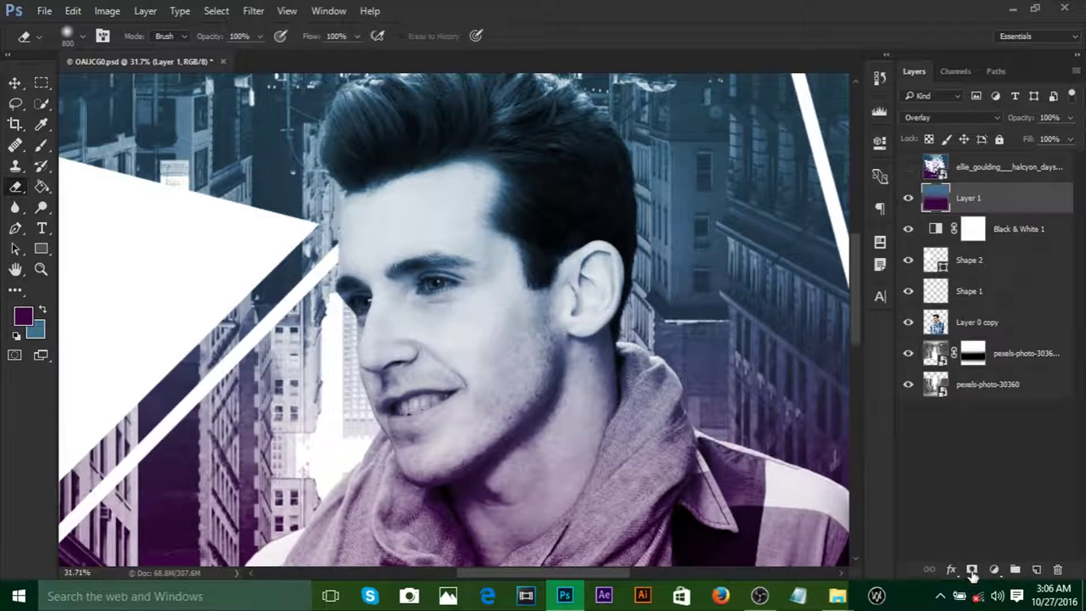
pyautogui.click(972, 569)
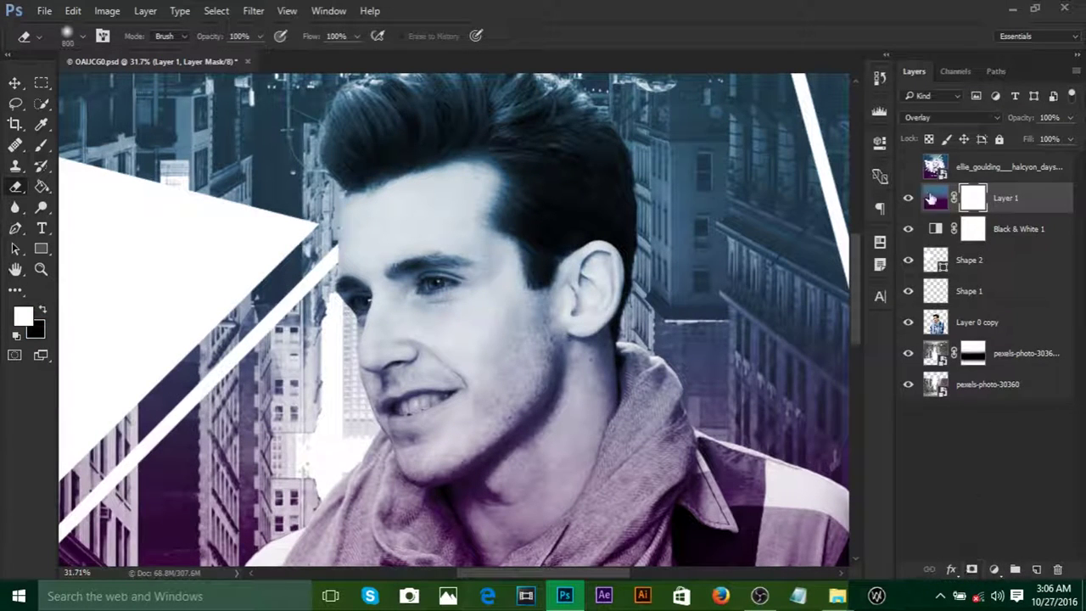
# Step: Paint black on Layer 1's mask with a 250-pixel brush over the man's face and neck to remove the overlay tint there
pyautogui.press('b')
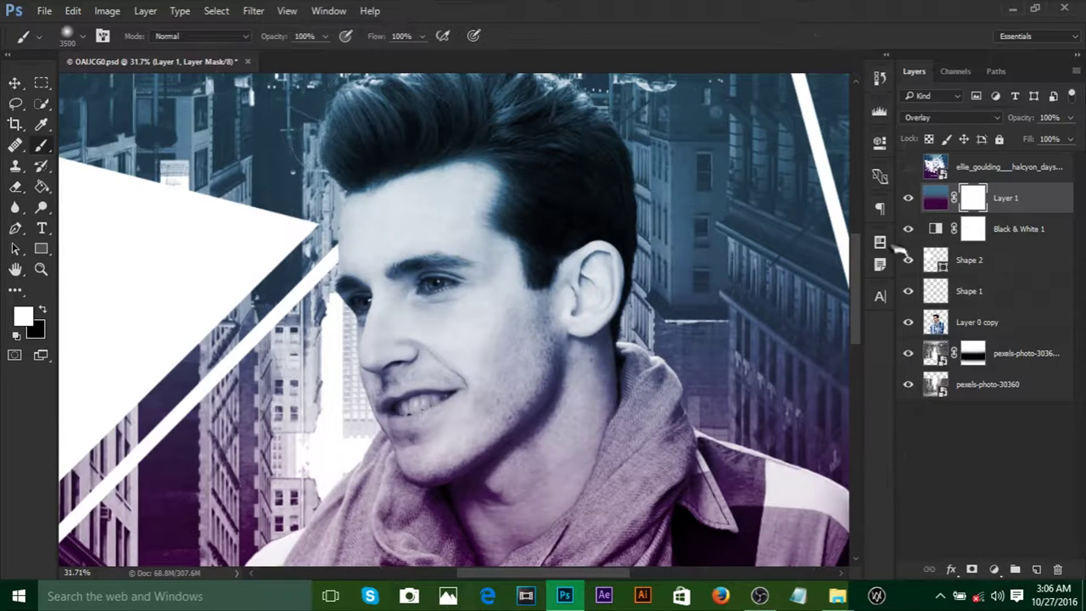
pyautogui.click(44, 311)
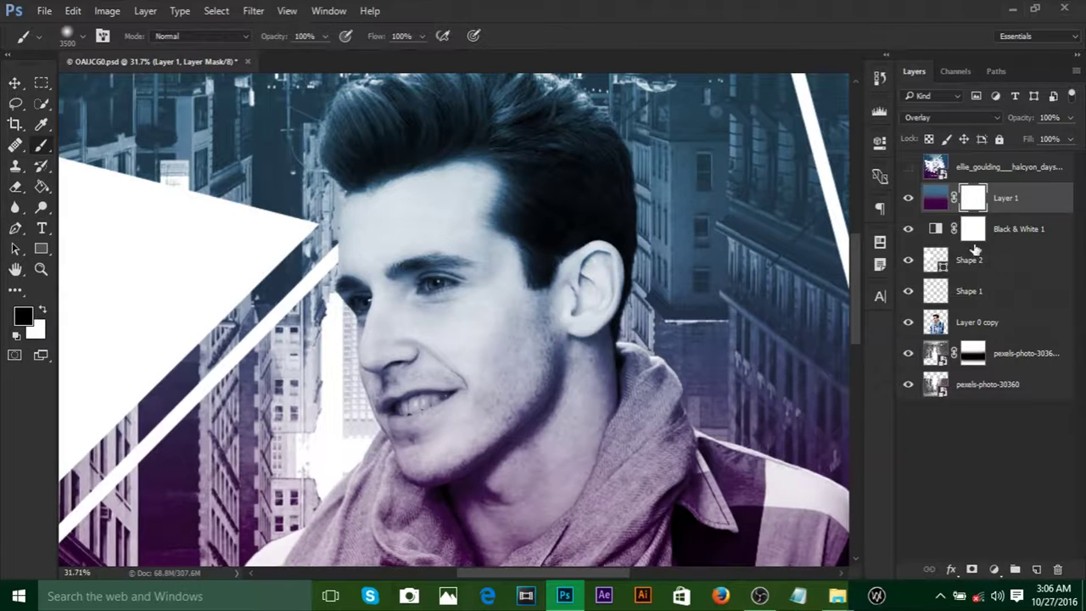
pyautogui.press('[')
pyautogui.press('[')
pyautogui.press('[')
pyautogui.press('[')
pyautogui.press('[')
pyautogui.press('[')
pyautogui.press('[')
pyautogui.press('[')
pyautogui.press('[')
pyautogui.press('[')
pyautogui.press('[')
pyautogui.press('[')
pyautogui.press('[')
pyautogui.press('[')
pyautogui.press('[')
pyautogui.press('[')
pyautogui.press('[')
pyautogui.press('[')
pyautogui.press('[')
pyautogui.press('[')
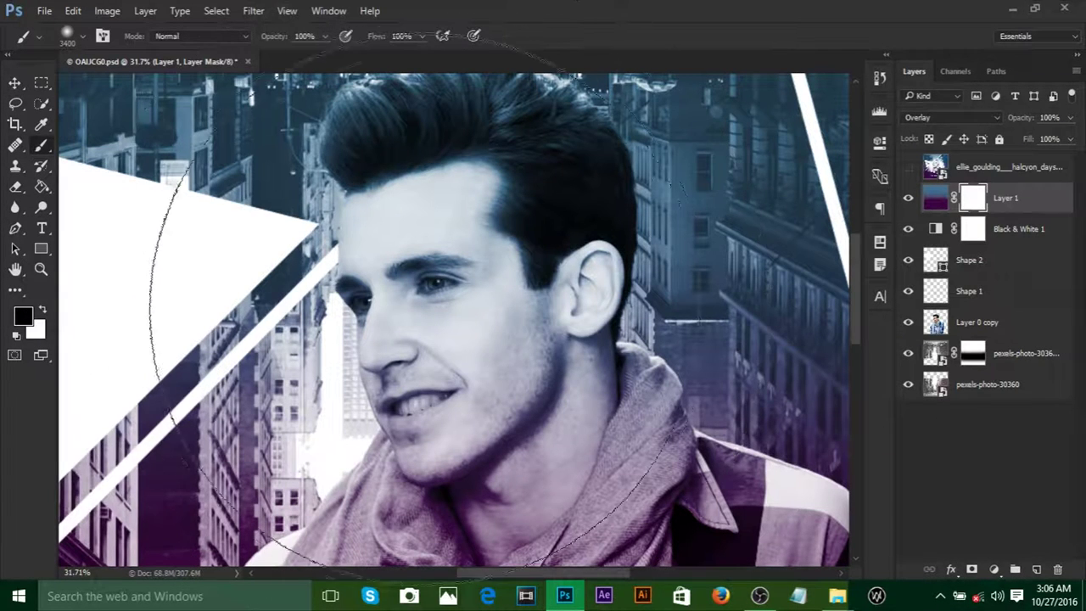
pyautogui.press('[')
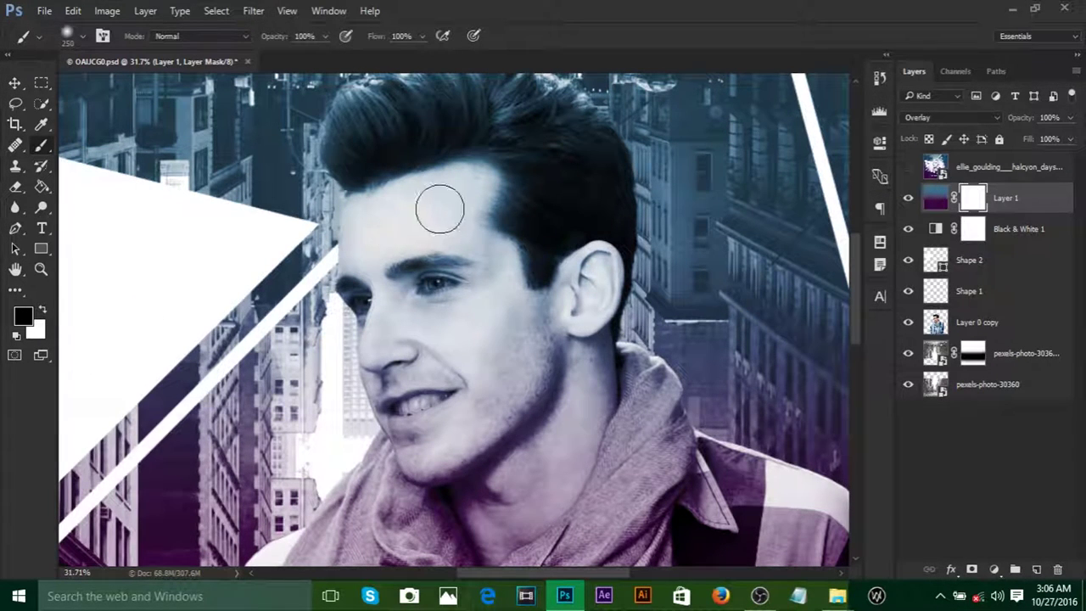
pyautogui.moveTo(453, 236)
pyautogui.mouseDown()
pyautogui.moveTo(495, 329)
pyautogui.moveTo(522, 333)
pyautogui.moveTo(517, 322)
pyautogui.moveTo(498, 384)
pyautogui.moveTo(418, 442)
pyautogui.moveTo(486, 410)
pyautogui.moveTo(471, 339)
pyautogui.moveTo(410, 363)
pyautogui.moveTo(438, 392)
pyautogui.moveTo(400, 391)
pyautogui.moveTo(452, 392)
pyautogui.moveTo(440, 362)
pyautogui.moveTo(397, 330)
pyautogui.moveTo(440, 370)
pyautogui.moveTo(411, 398)
pyautogui.moveTo(434, 395)
pyautogui.moveTo(407, 408)
pyautogui.mouseUp()
pyautogui.press('x')
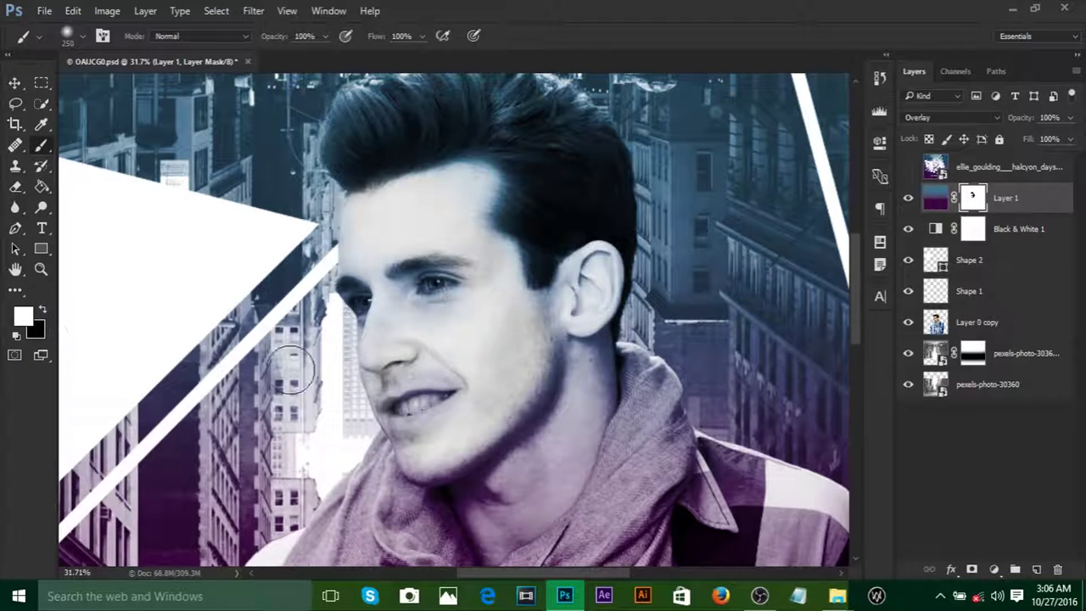
pyautogui.press('x')
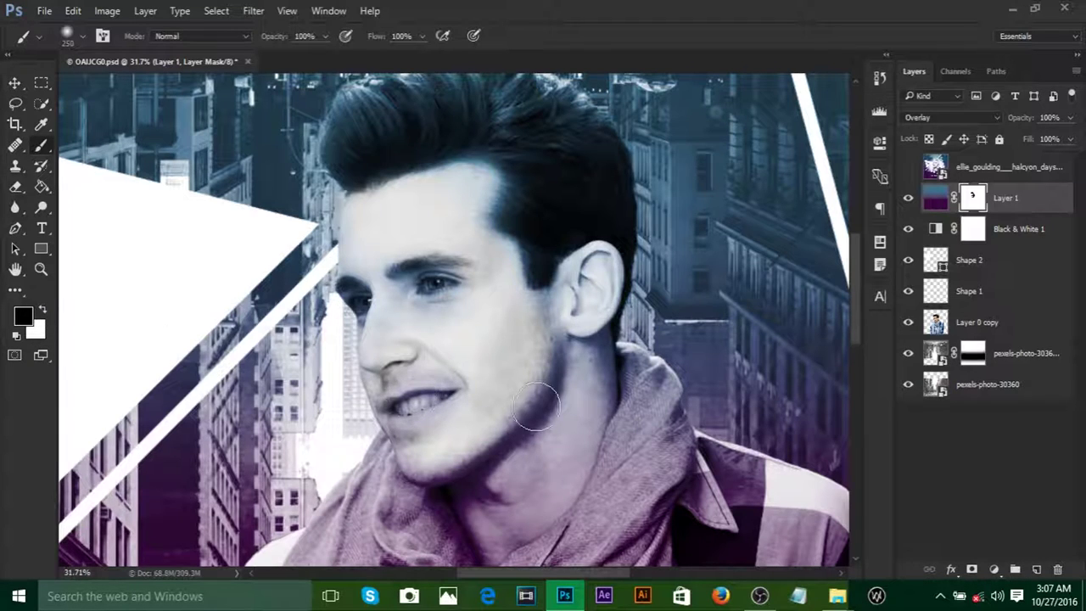
pyautogui.moveTo(450, 393); pyautogui.dragTo(410, 415)
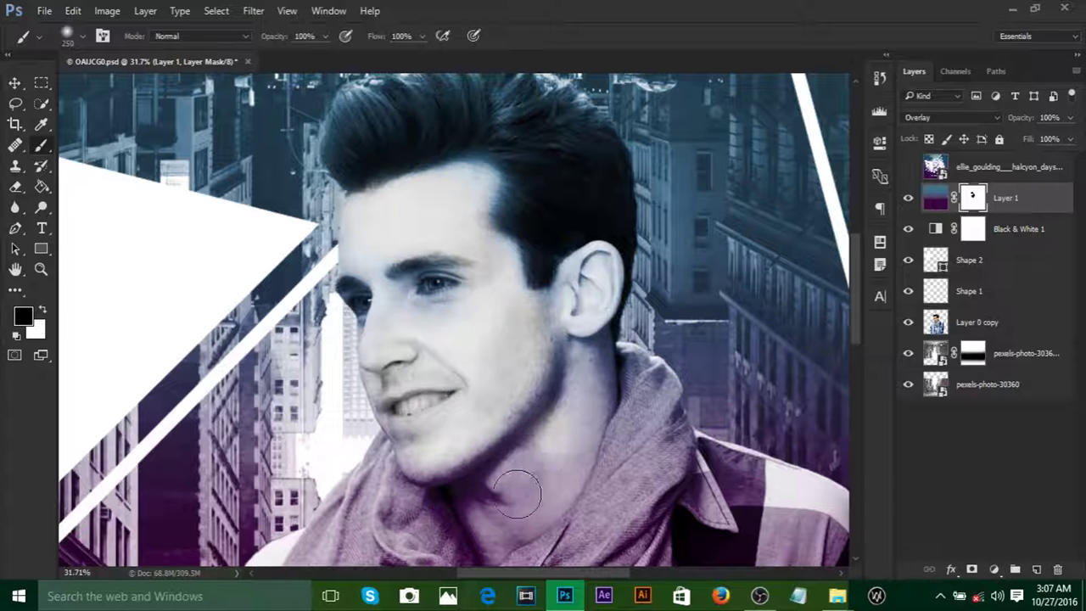
pyautogui.moveTo(517, 492)
pyautogui.mouseDown()
pyautogui.moveTo(557, 455)
pyautogui.moveTo(588, 382)
pyautogui.moveTo(575, 440)
pyautogui.moveTo(515, 516)
pyautogui.moveTo(586, 377)
pyautogui.mouseUp()
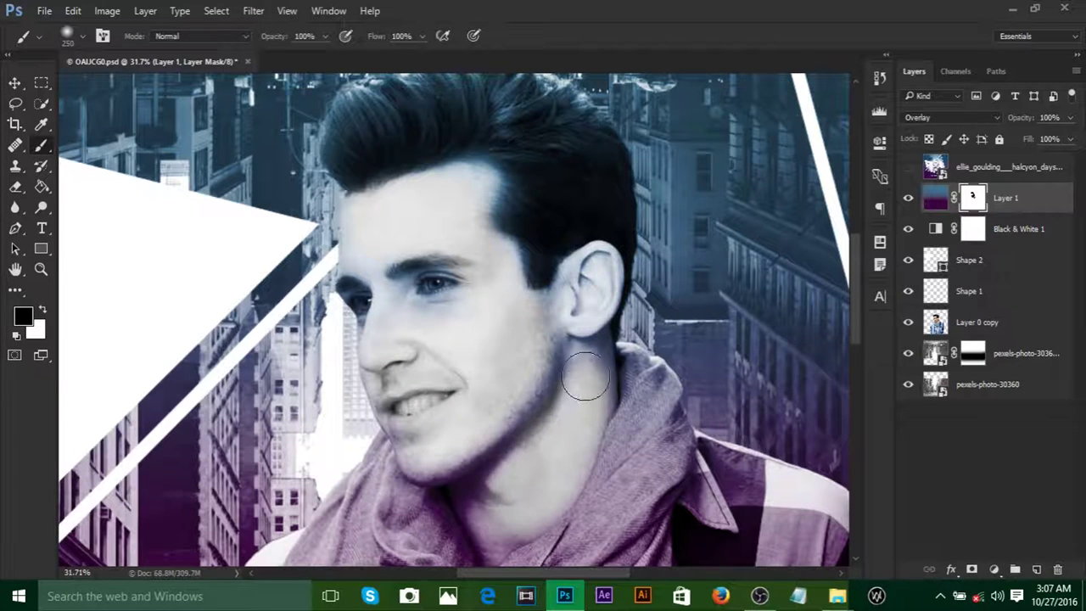
# Step: Paint white on Layer 1's mask at 51% brush opacity over the man's eye and lower neck to bring back some tint
pyautogui.scroll(-5, 516, 396)
pyautogui.scroll(6, 510, 365)
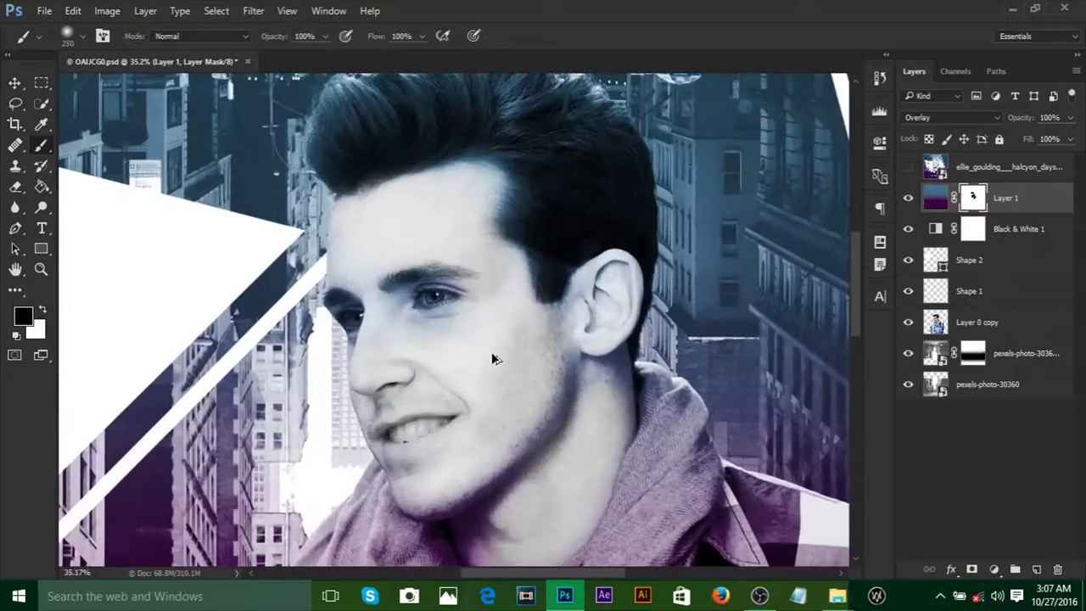
pyautogui.scroll(3, 492, 355)
pyautogui.scroll(-3, 475, 343)
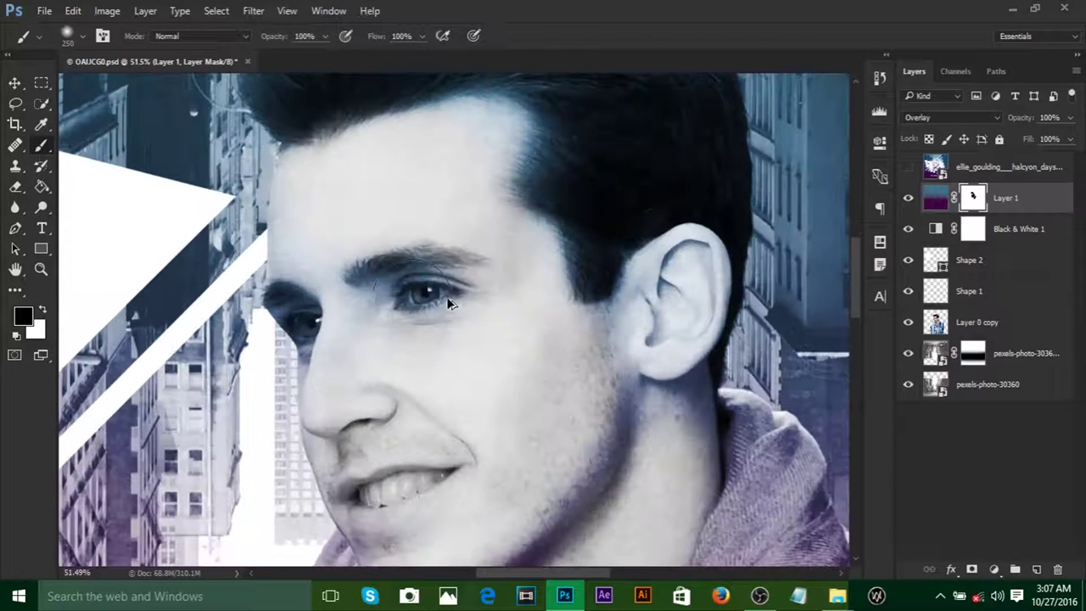
pyautogui.scroll(2, 454, 301)
pyautogui.click(43, 311)
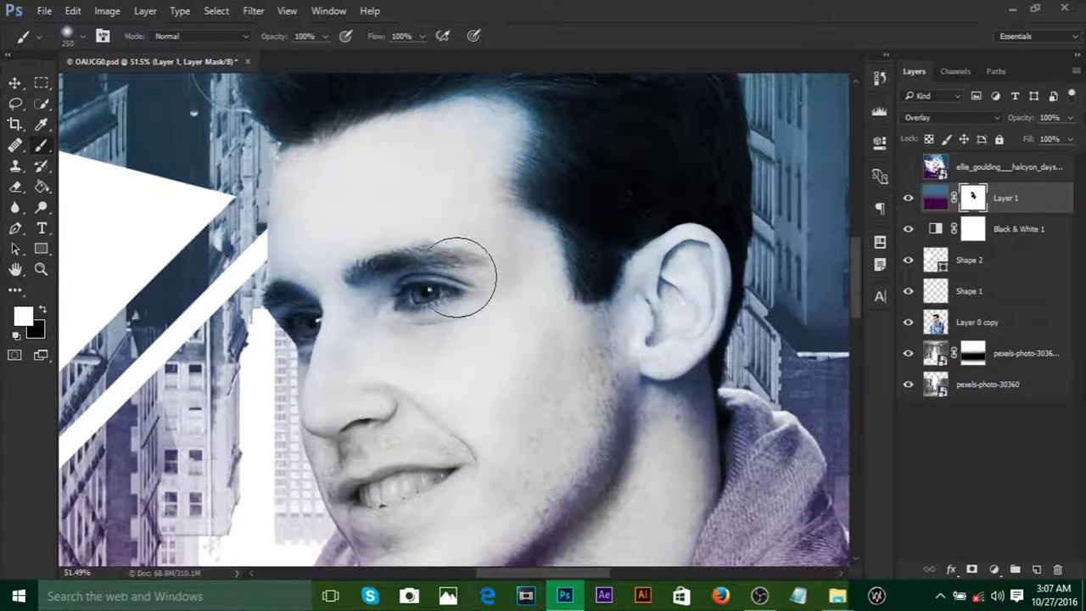
pyautogui.click(326, 36)
pyautogui.click(290, 54)
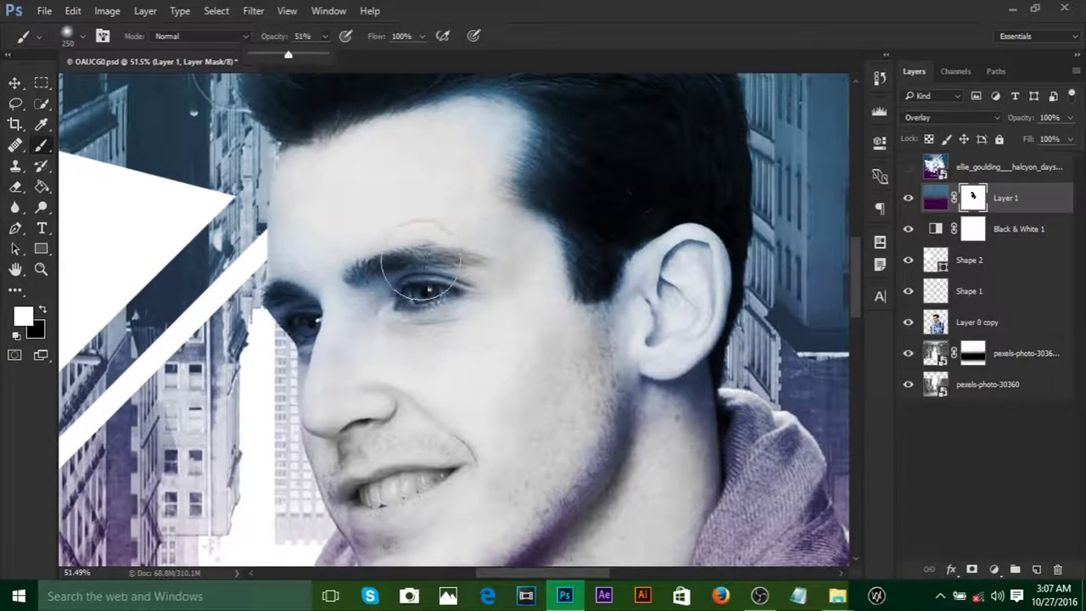
pyautogui.click(428, 298)
pyautogui.scroll(-4, 343, 337)
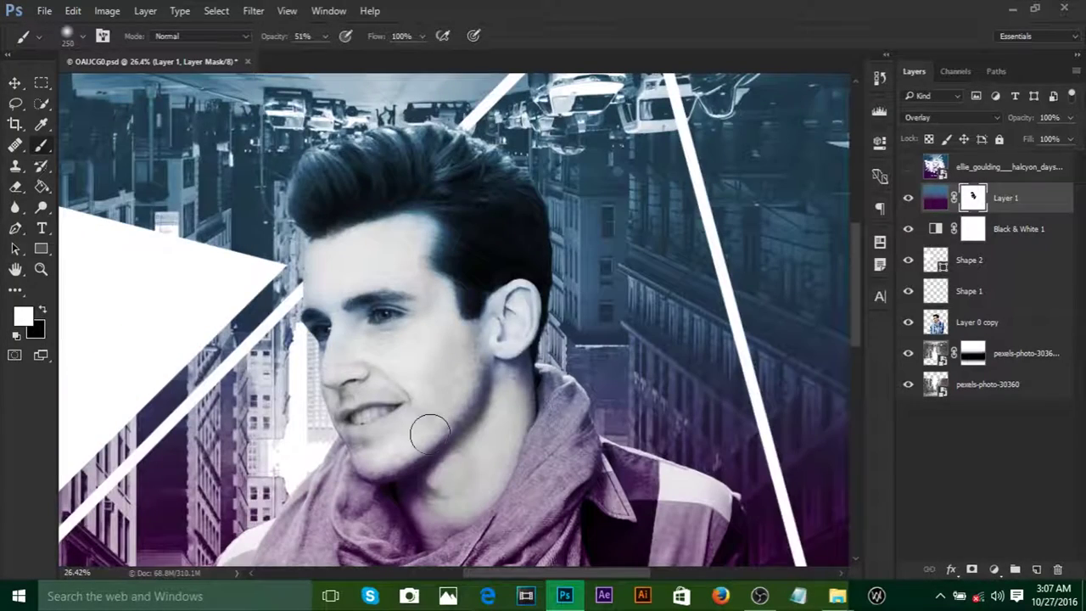
pyautogui.moveTo(458, 497); pyautogui.dragTo(461, 415)
pyautogui.scroll(-5, 407, 391)
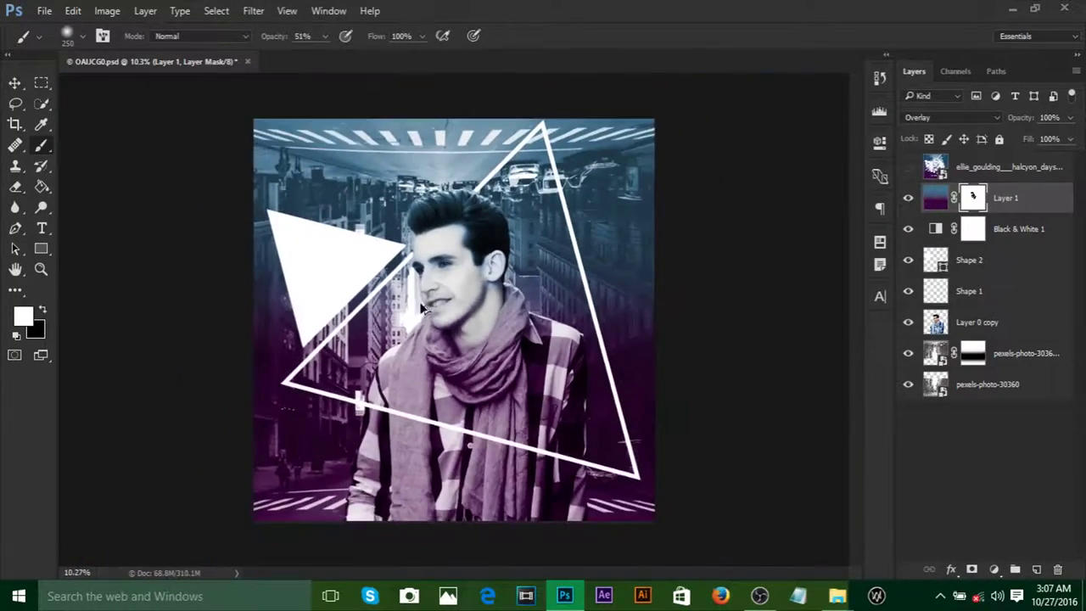
# Step: Paint black at 51% brush opacity on Layer 1's mask over the man's neck to soften the tint
pyautogui.scroll(6, 426, 310)
pyautogui.click(43, 310)
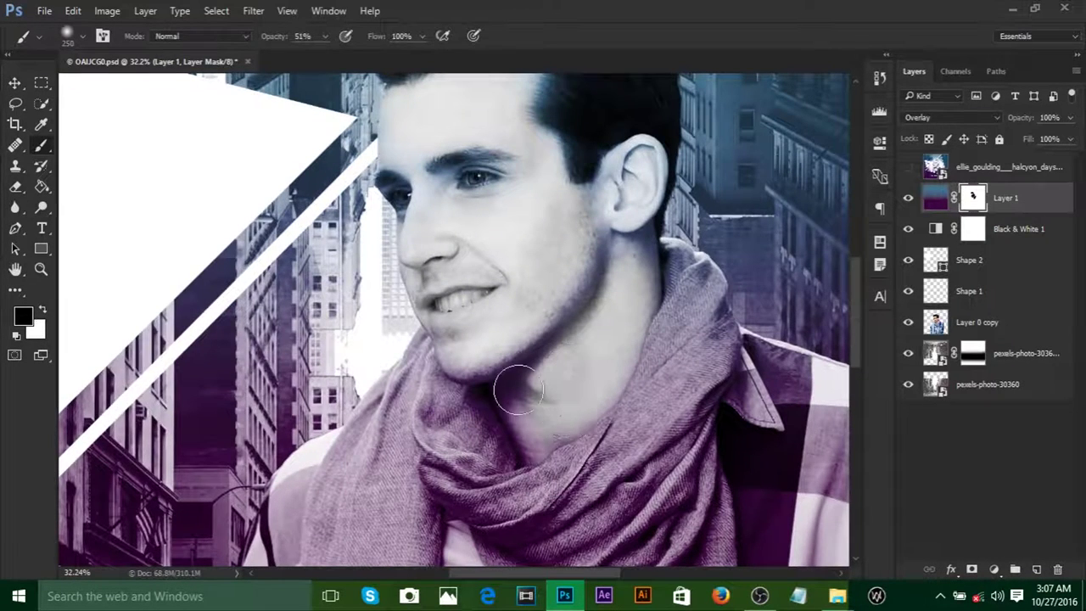
pyautogui.scroll(-3, 497, 360)
pyautogui.moveTo(549, 380); pyautogui.dragTo(537, 339)
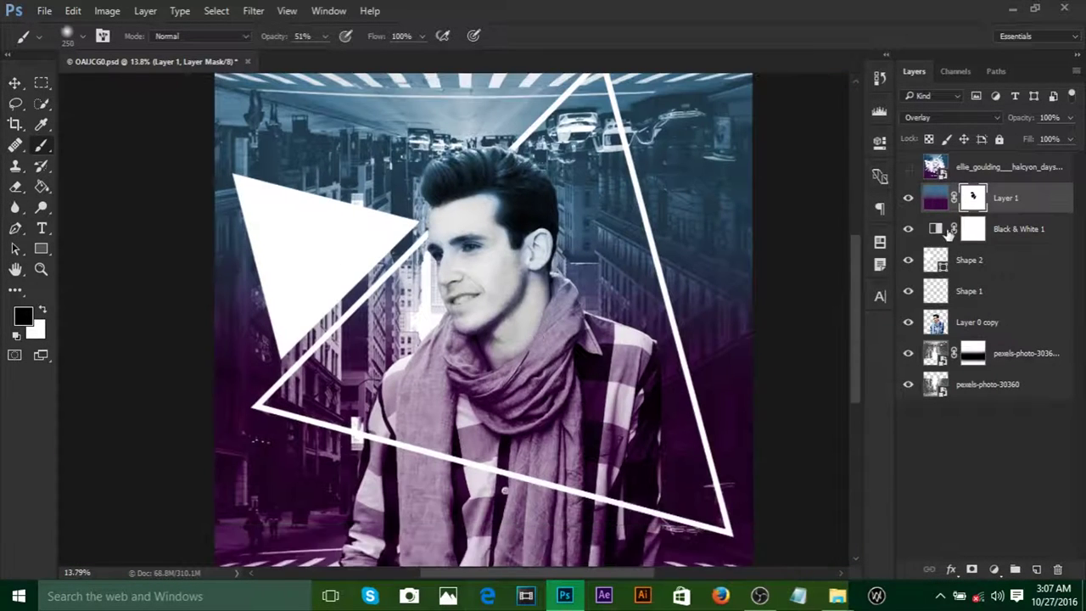
# Step: Compare the masked face and neck colouring with the reference cover, and hide the cover again
pyautogui.click(908, 169)
pyautogui.click(909, 169)
pyautogui.click(909, 169)
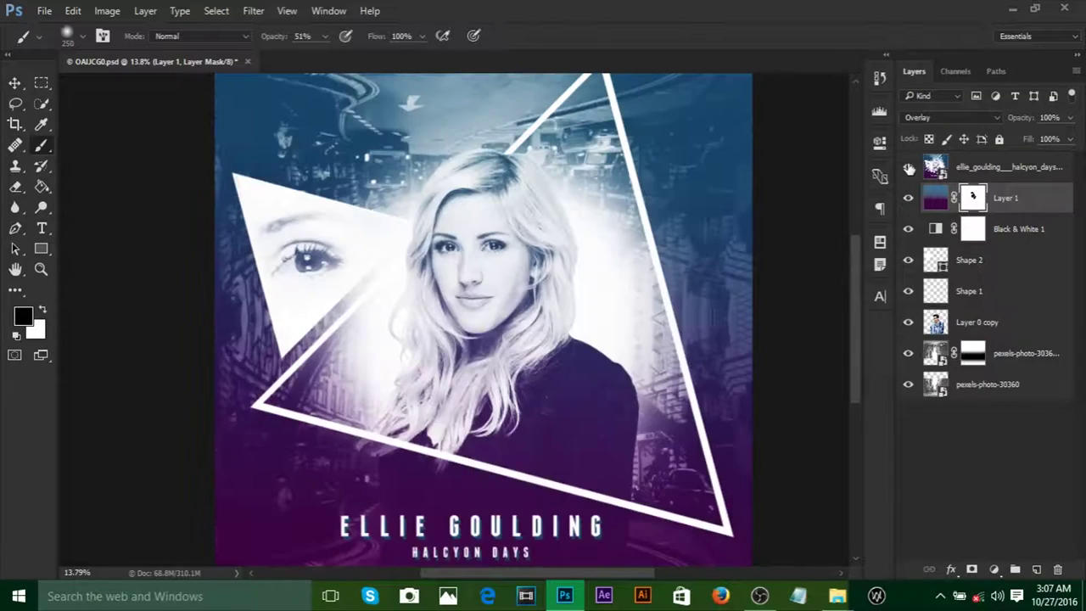
pyautogui.click(908, 168)
pyautogui.scroll(3, 479, 255)
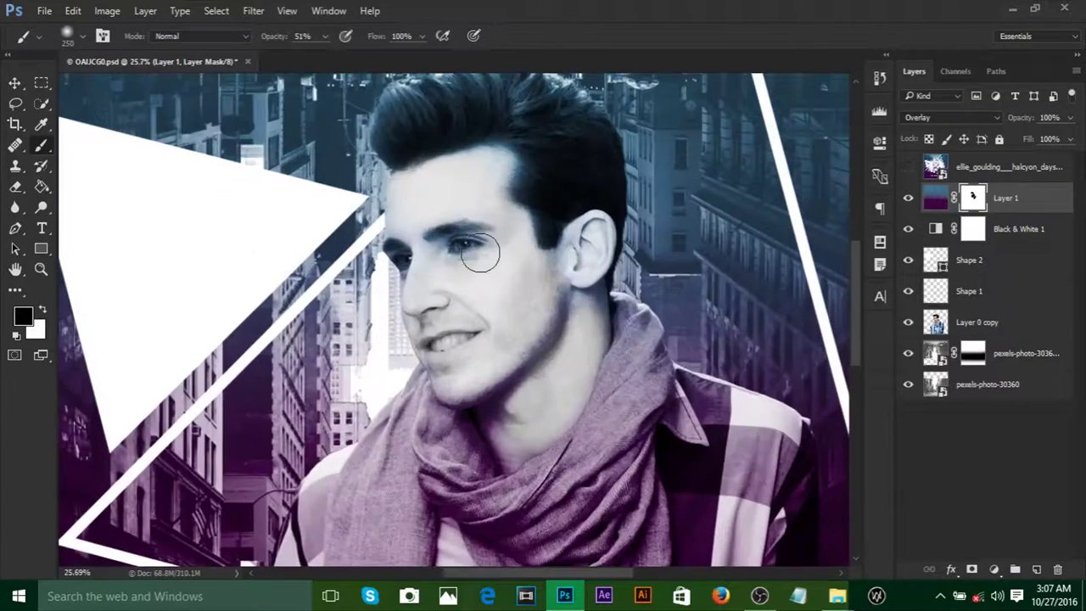
pyautogui.scroll(-3, 458, 252)
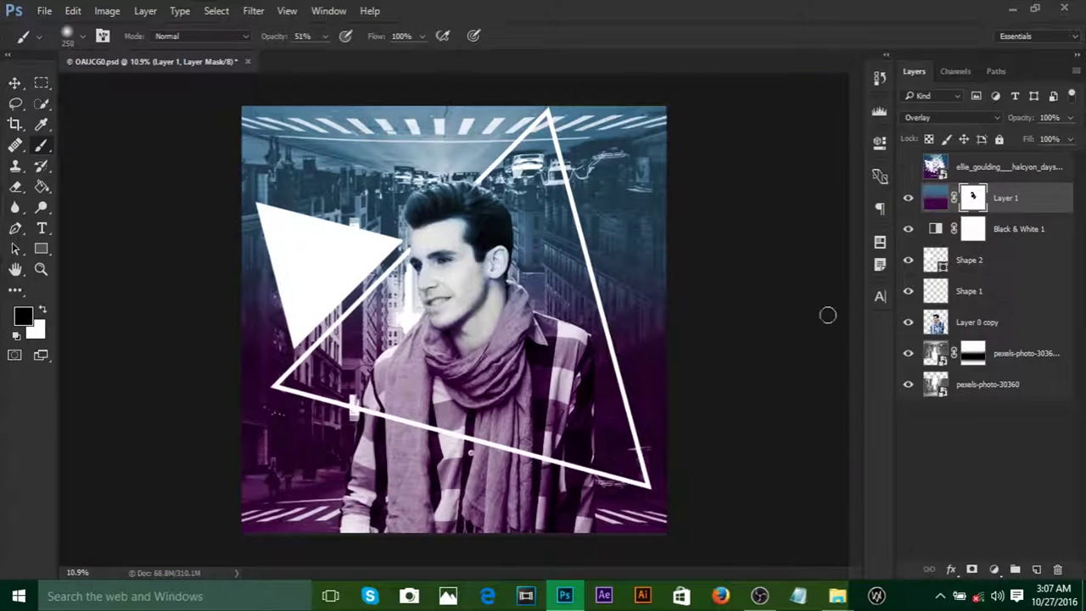
# Step: Deselect all layers with the Move tool active, examine the eye inside the reference cover's white triangle, and hide the cover again
pyautogui.click(14, 82)
pyautogui.click(941, 447)
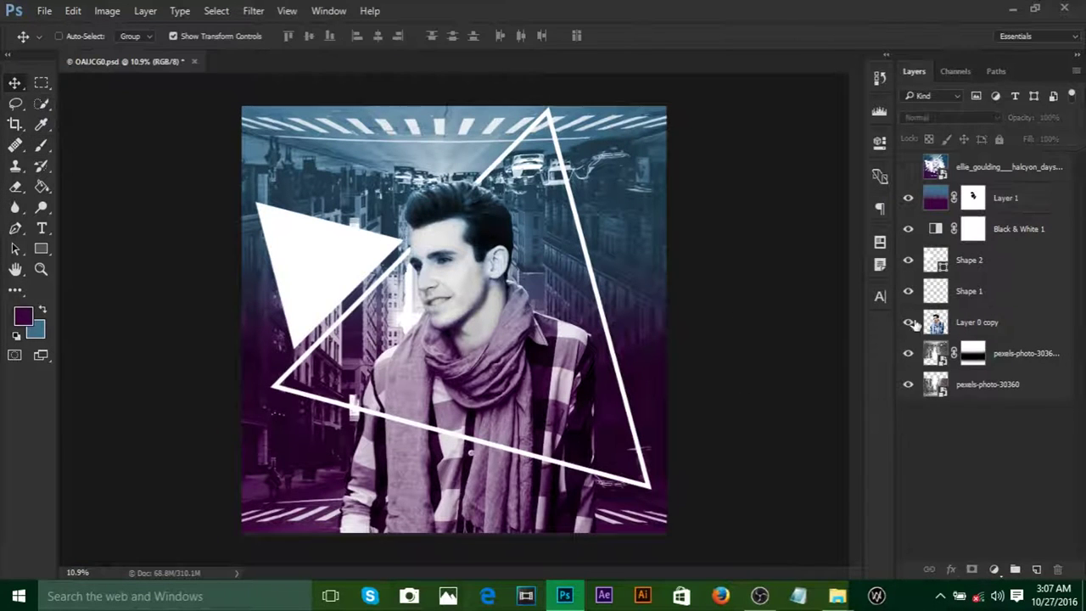
pyautogui.click(909, 168)
pyautogui.scroll(3, 390, 269)
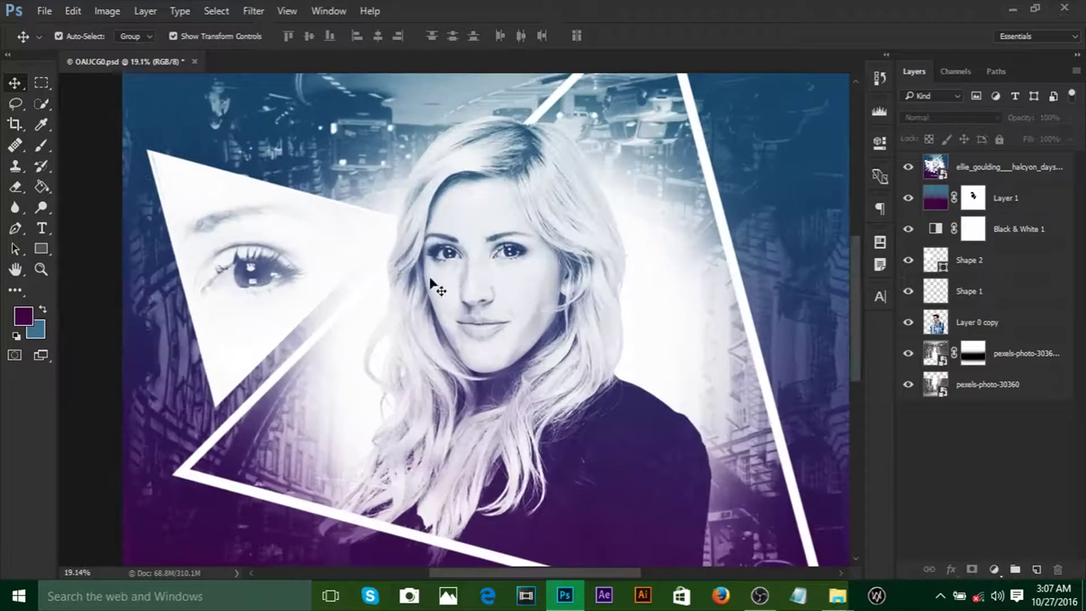
pyautogui.click(906, 167)
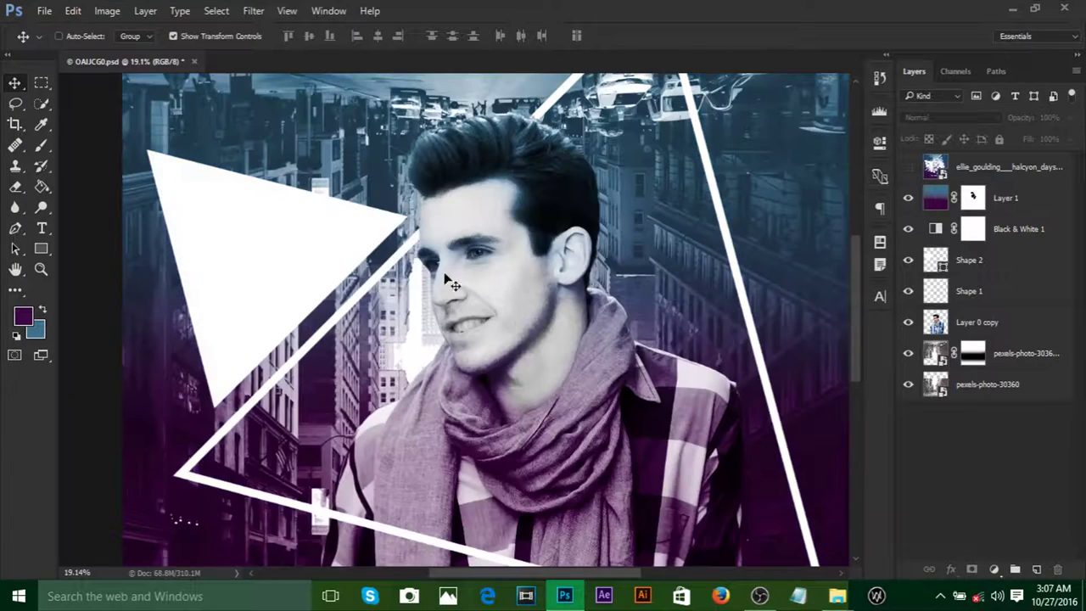
# Step: Outline the man's nearer eye and eyebrow on Layer 0 copy with the regular Lasso and copy them to a new layer
pyautogui.scroll(5, 445, 280)
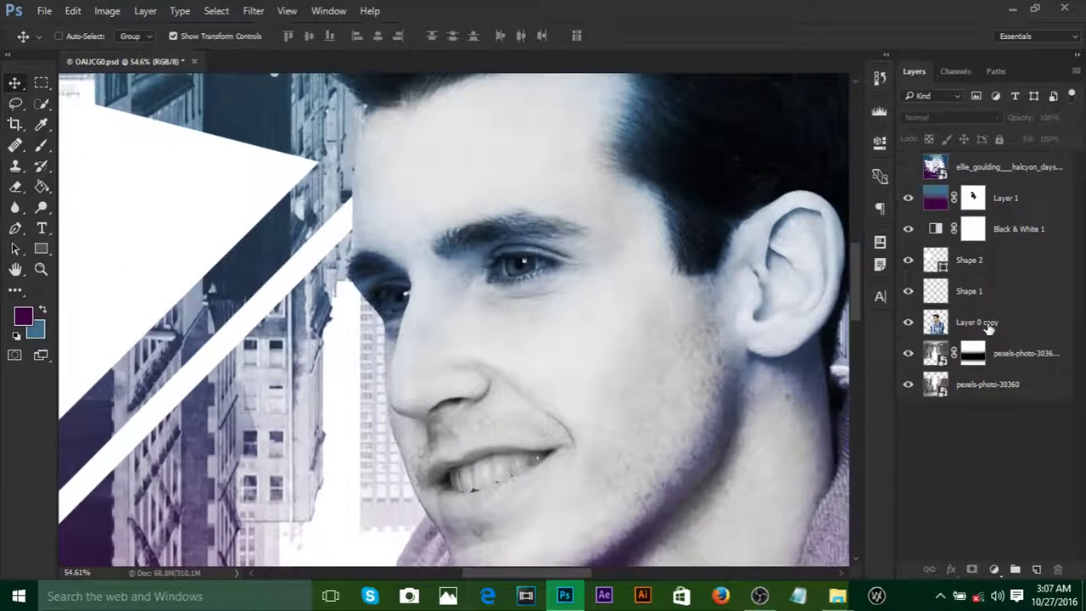
pyautogui.click(975, 326)
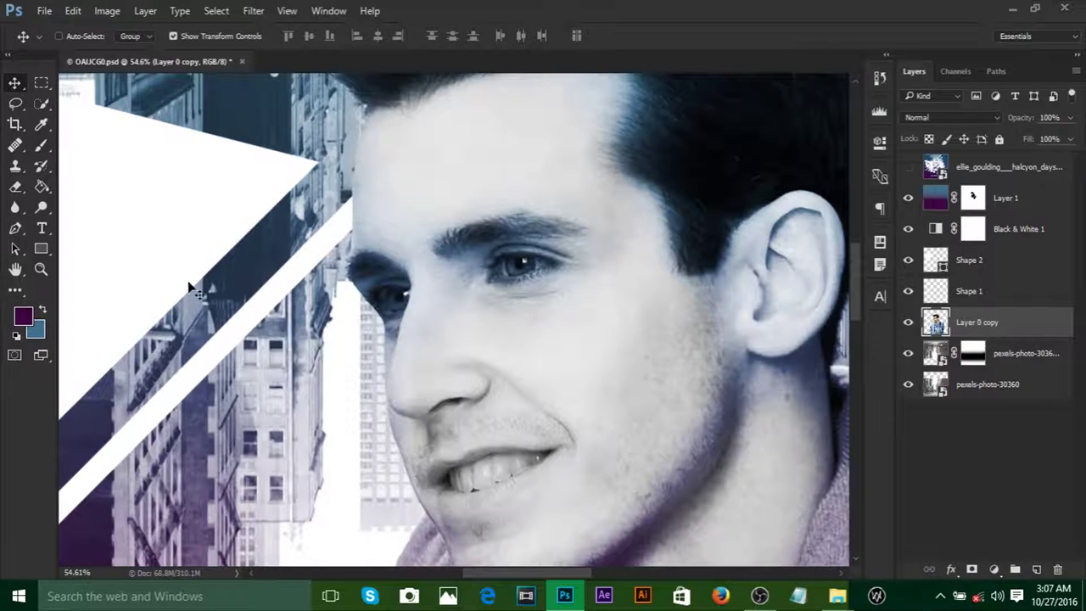
pyautogui.rightClick(16, 102)
pyautogui.click(76, 107)
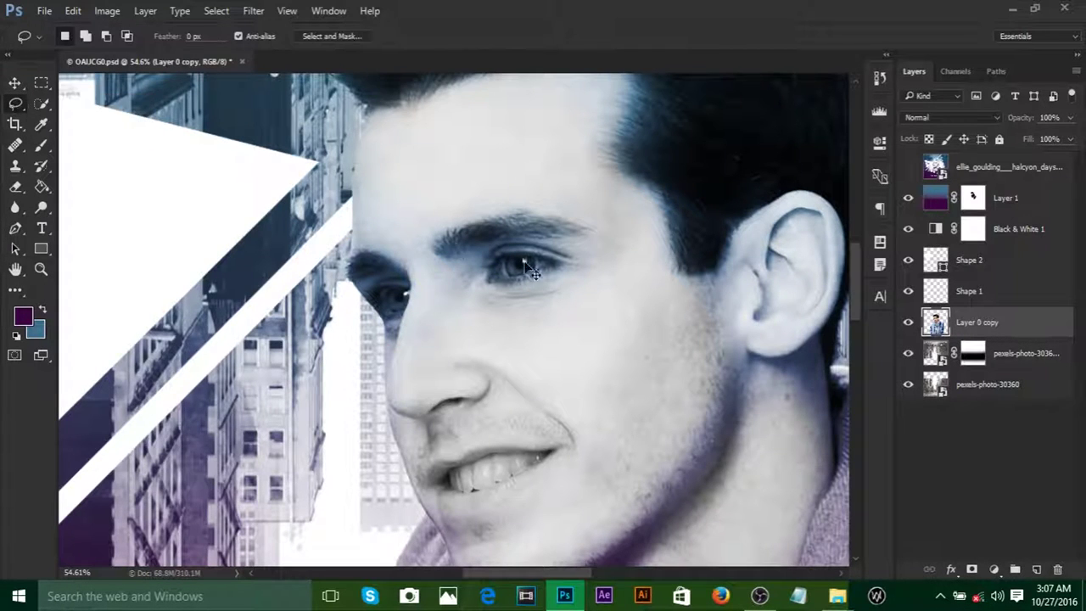
pyautogui.scroll(1, 403, 231)
pyautogui.moveTo(413, 225); pyautogui.dragTo(556, 193)
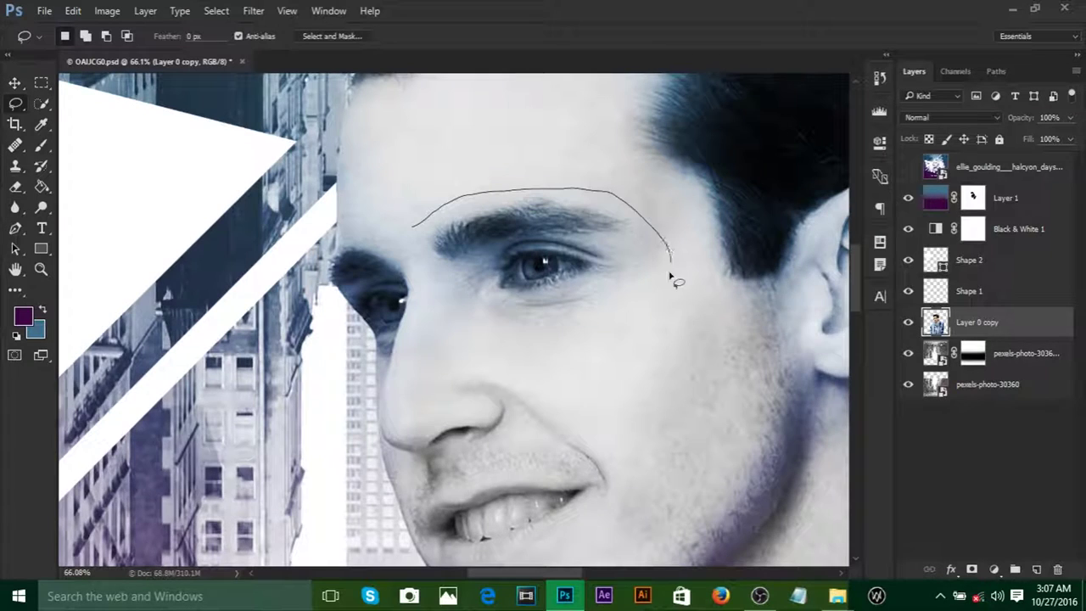
pyautogui.moveTo(420, 236); pyautogui.dragTo(414, 228)
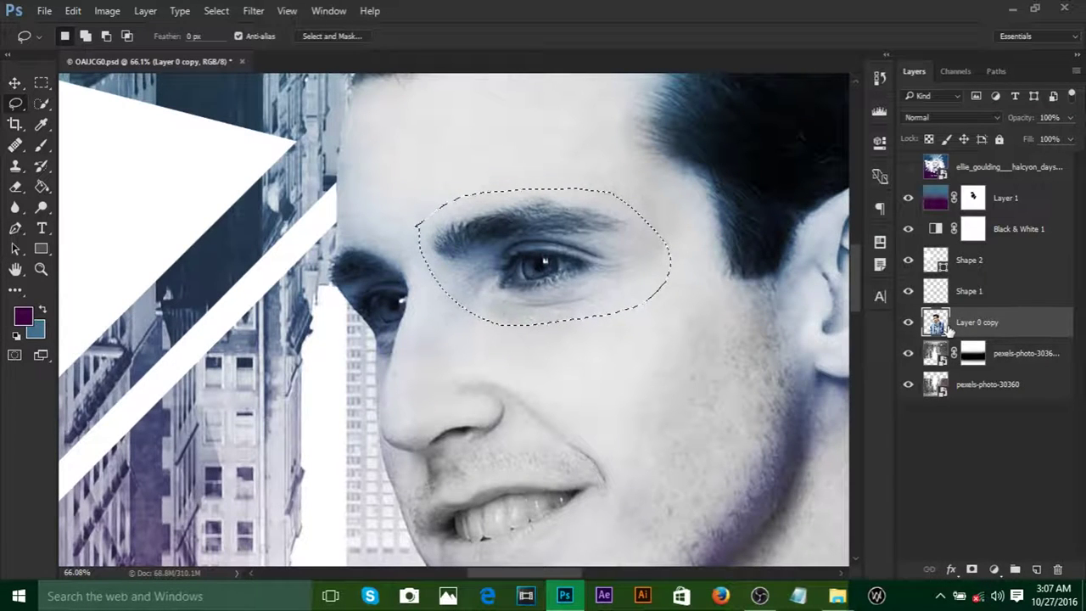
pyautogui.hotkey('ctrl', 'j')
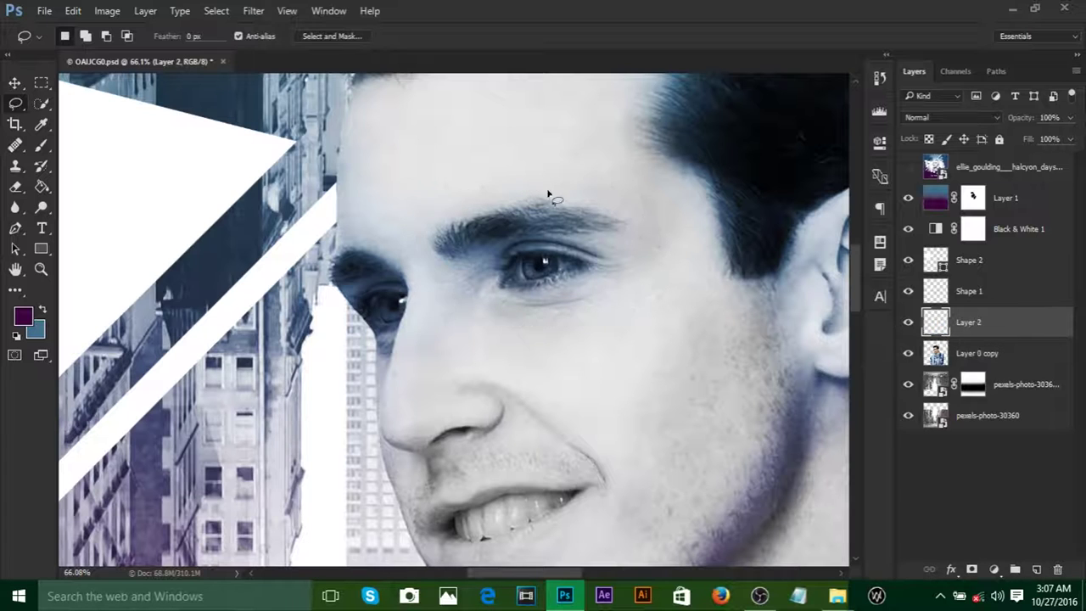
# Step: Move the copied eye away from the man's face onto the lower edge of the solid white triangle
pyautogui.press('v')
pyautogui.moveTo(388, 172)
pyautogui.mouseDown()
pyautogui.moveTo(734, 195)
pyautogui.moveTo(667, 229)
pyautogui.moveTo(395, 229)
pyautogui.moveTo(467, 264)
pyautogui.moveTo(574, 246)
pyautogui.moveTo(546, 250)
pyautogui.mouseUp()
pyautogui.scroll(-5, 550, 202)
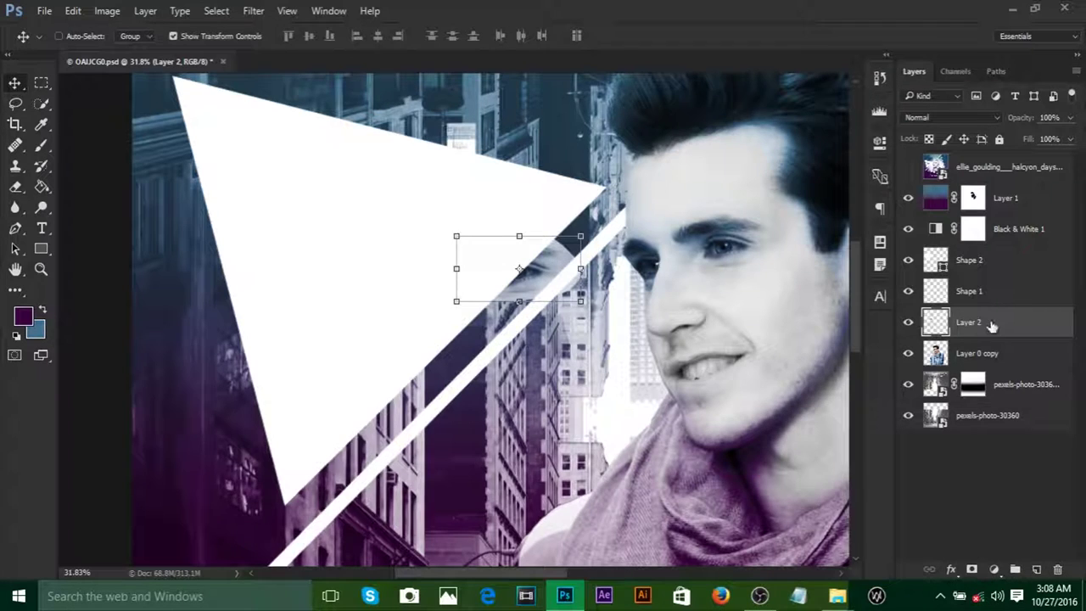
# Step: Place Layer 2 directly above Shape 2 in the layer stack and move the cut-out eye inside the solid white triangle
pyautogui.moveTo(992, 326); pyautogui.dragTo(984, 248)
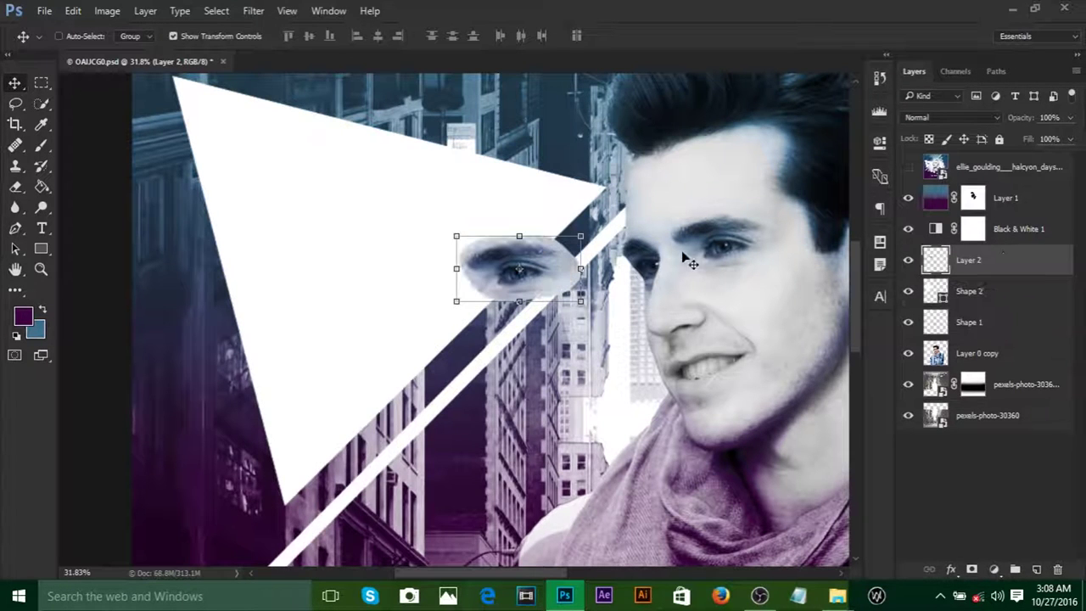
pyautogui.moveTo(549, 260); pyautogui.dragTo(390, 241)
pyautogui.scroll(1, 392, 243)
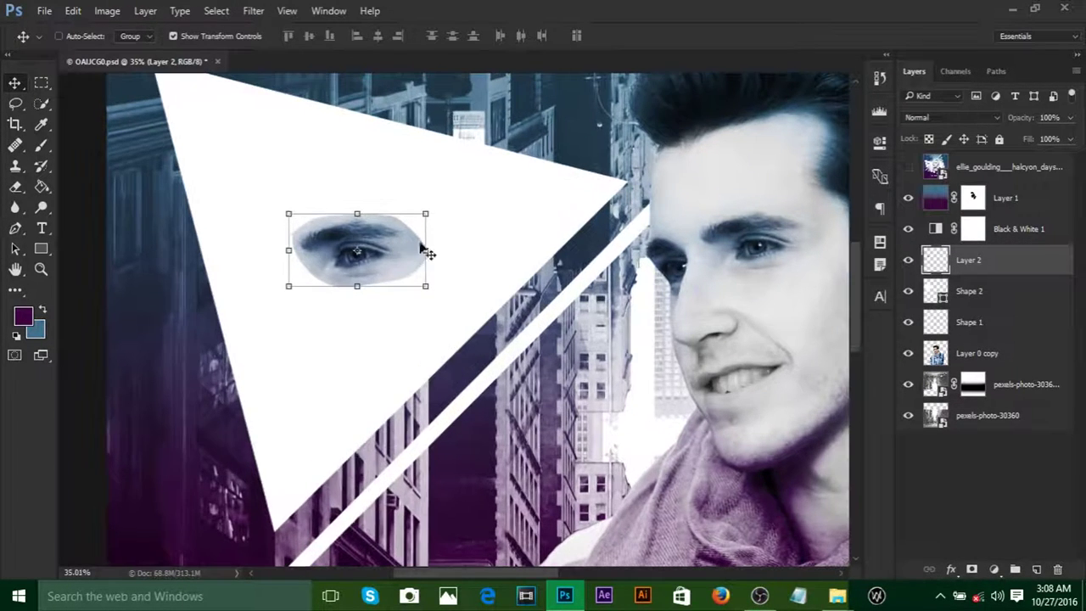
# Step: Enlarge the cut-out eye proportionally around its centre to about twice its size
pyautogui.click(425, 211)
pyautogui.moveTo(432, 211); pyautogui.dragTo(491, 179)
pyautogui.click(677, 35)
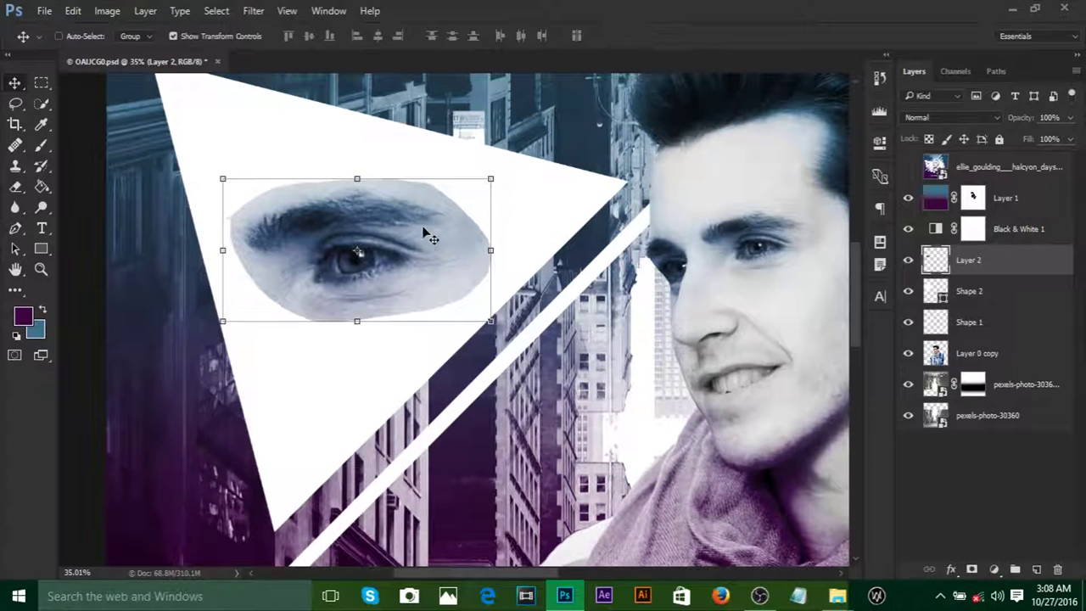
# Step: Flip the eye horizontally and rotate it counterclockwise within the solid triangle so that it slants up toward the triangle's corner near the man
pyautogui.hotkey('ctrl', 't')
pyautogui.rightClick(419, 229)
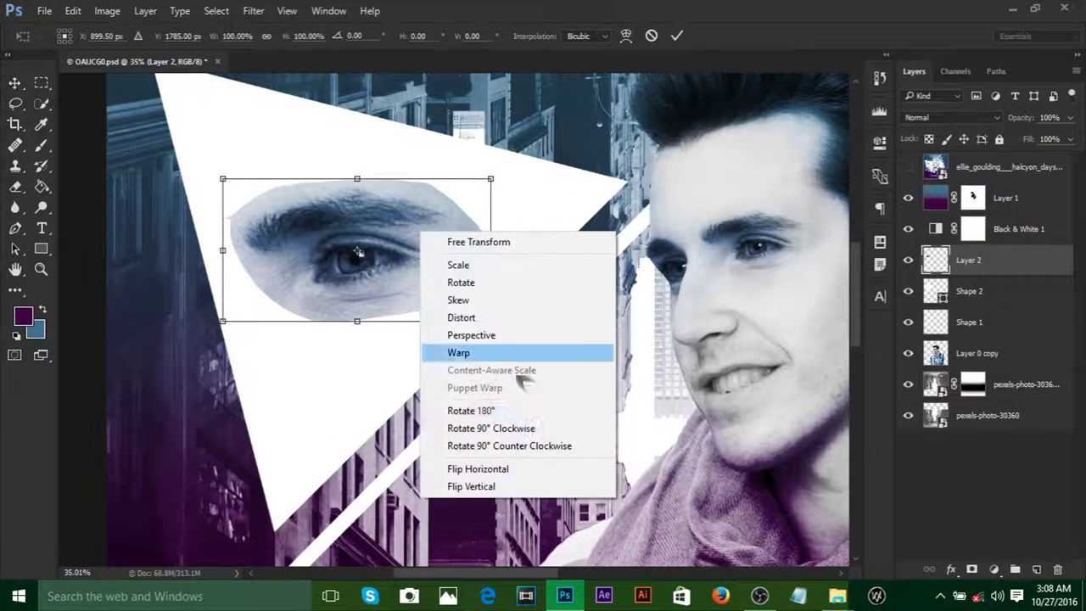
pyautogui.click(538, 468)
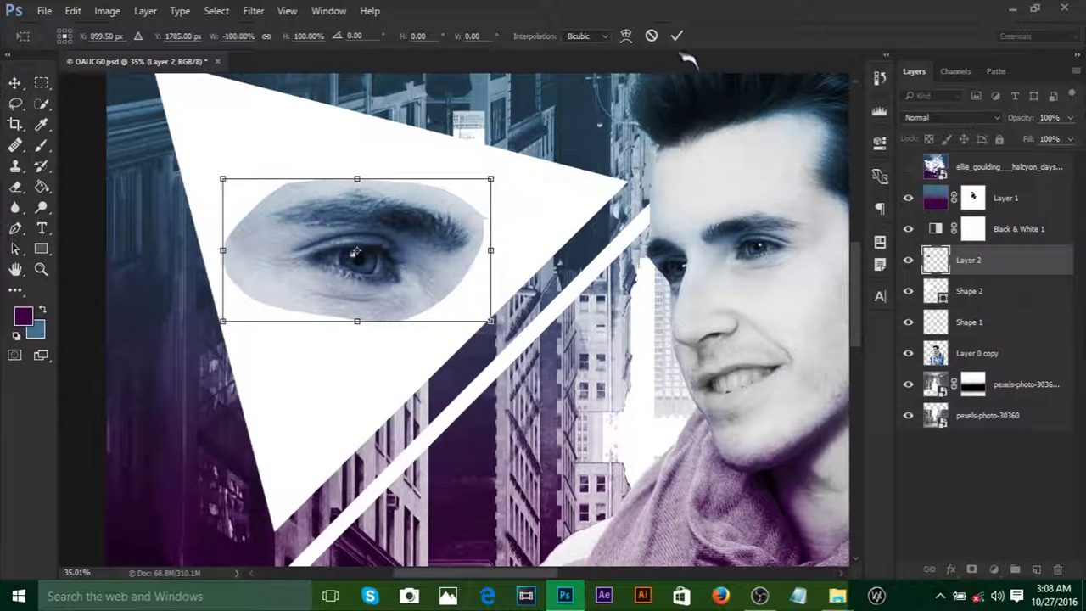
pyautogui.moveTo(500, 169); pyautogui.dragTo(461, 102)
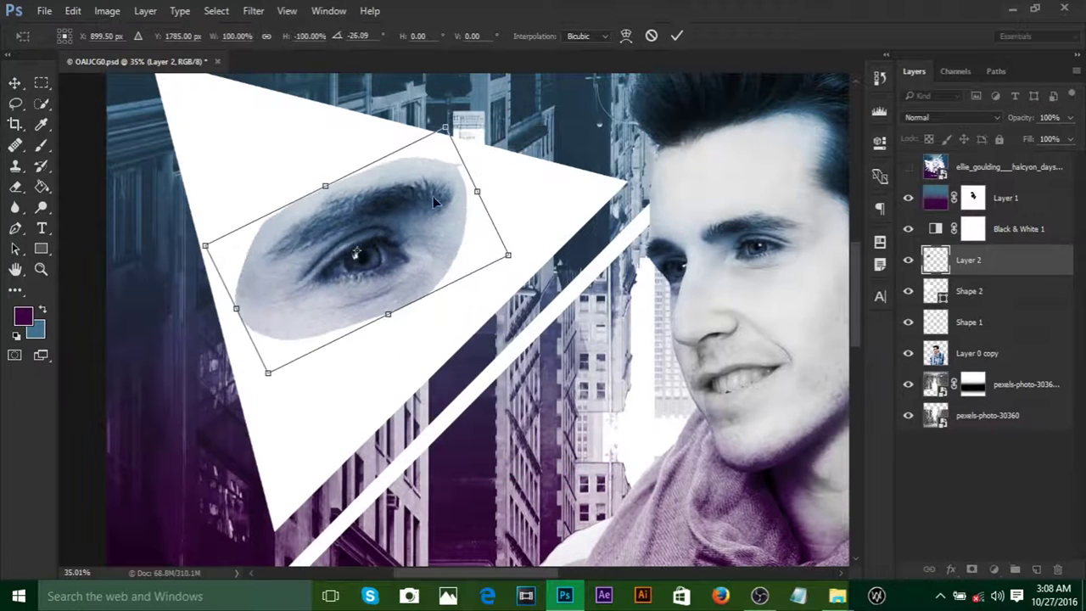
pyautogui.moveTo(433, 197); pyautogui.dragTo(454, 204)
pyautogui.moveTo(552, 257); pyautogui.dragTo(550, 228)
pyautogui.moveTo(432, 248); pyautogui.dragTo(433, 252)
pyautogui.moveTo(530, 241); pyautogui.dragTo(539, 239)
pyautogui.click(676, 35)
# Step: Compare the eye and the white glow behind the figure with the reference cover, and hide the cover again
pyautogui.scroll(-5, 609, 119)
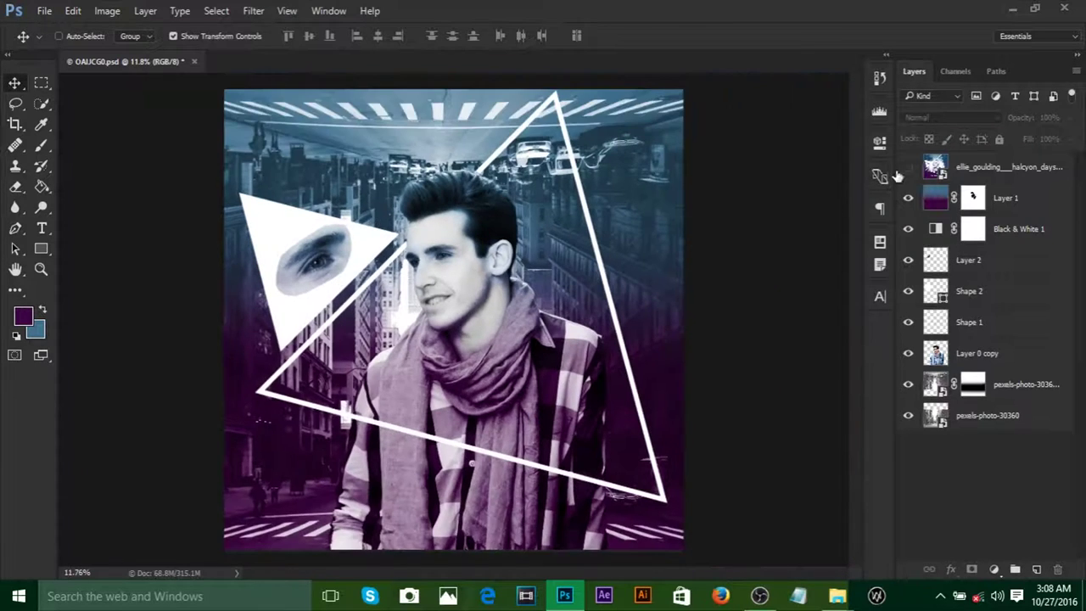
pyautogui.click(904, 168)
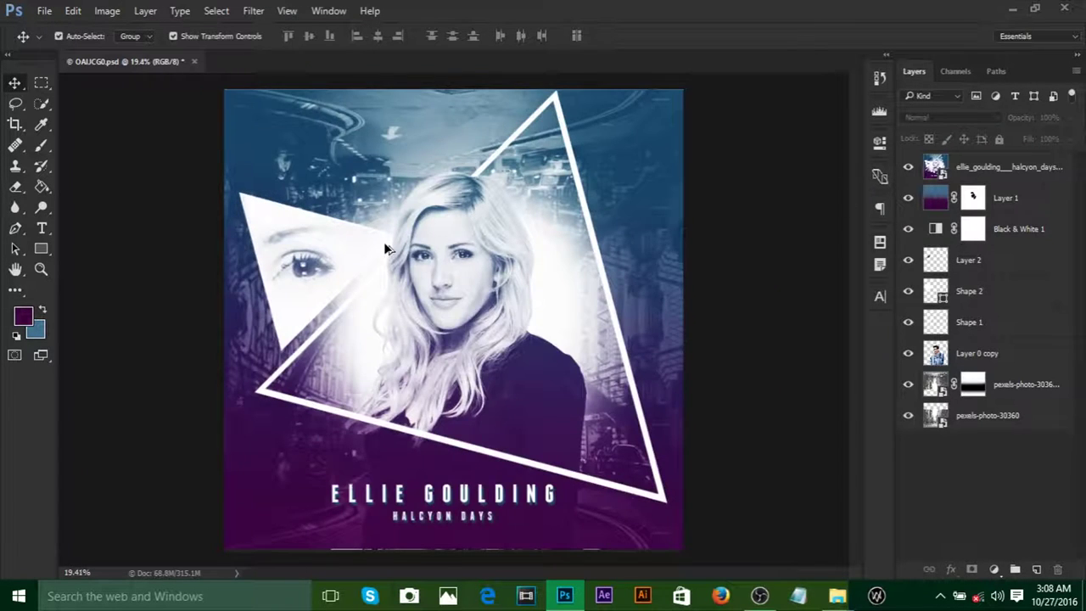
pyautogui.scroll(2, 383, 241)
pyautogui.scroll(-3, 383, 242)
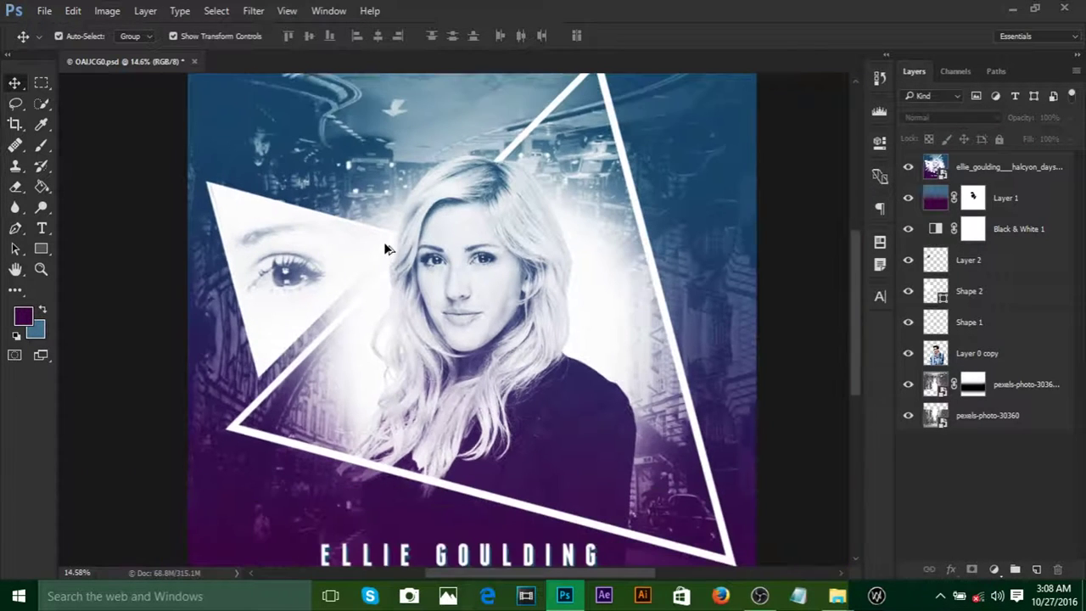
pyautogui.click(908, 168)
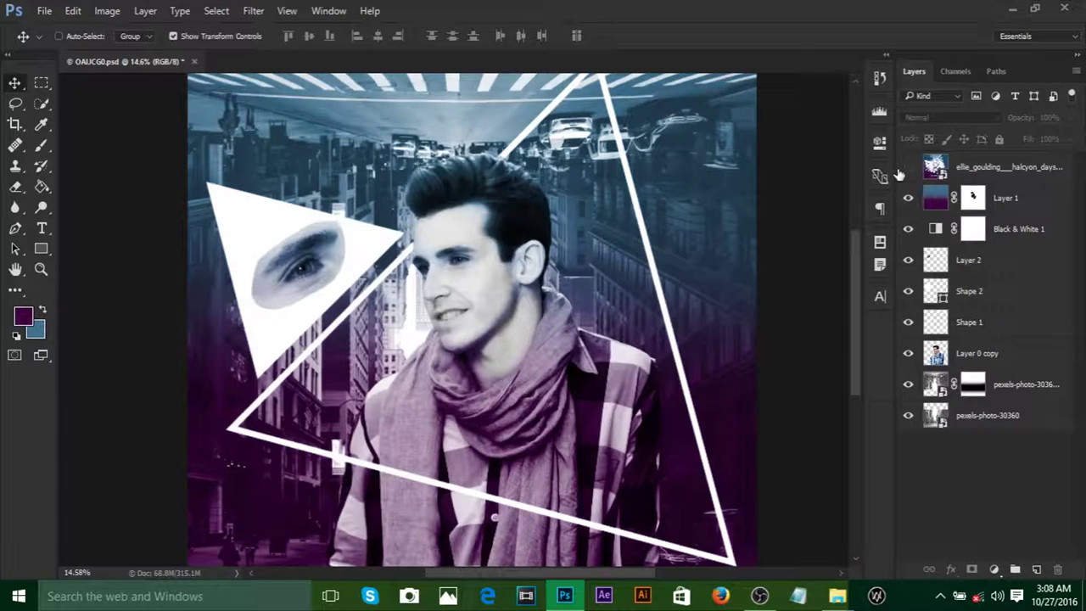
pyautogui.click(905, 168)
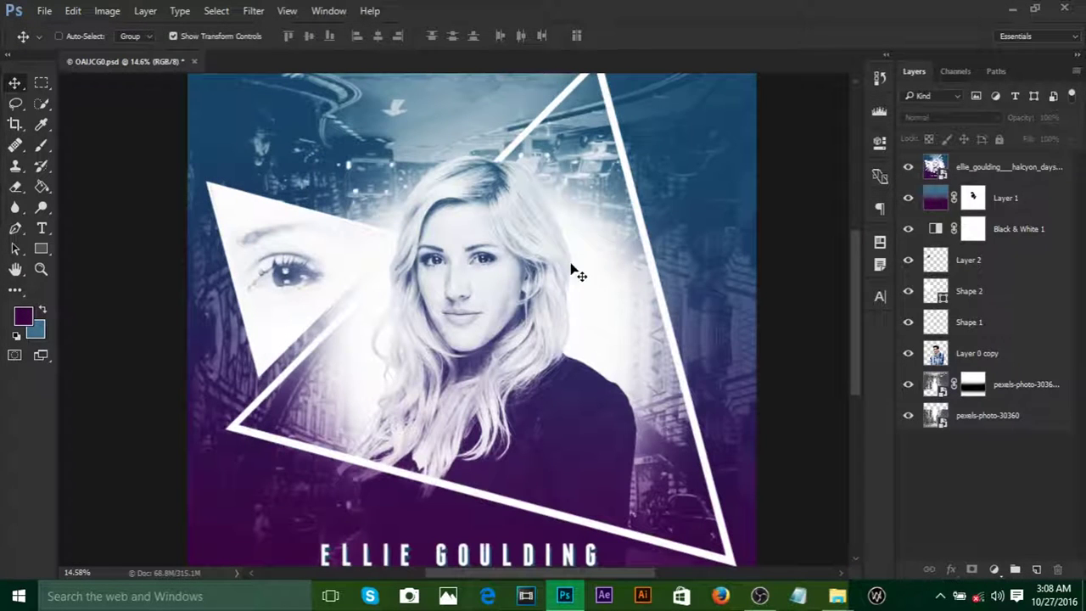
pyautogui.click(908, 168)
# Step: Add a new layer directly below Layer 0 copy and ready the Brush tool with white as the foreground colour
pyautogui.click(987, 360)
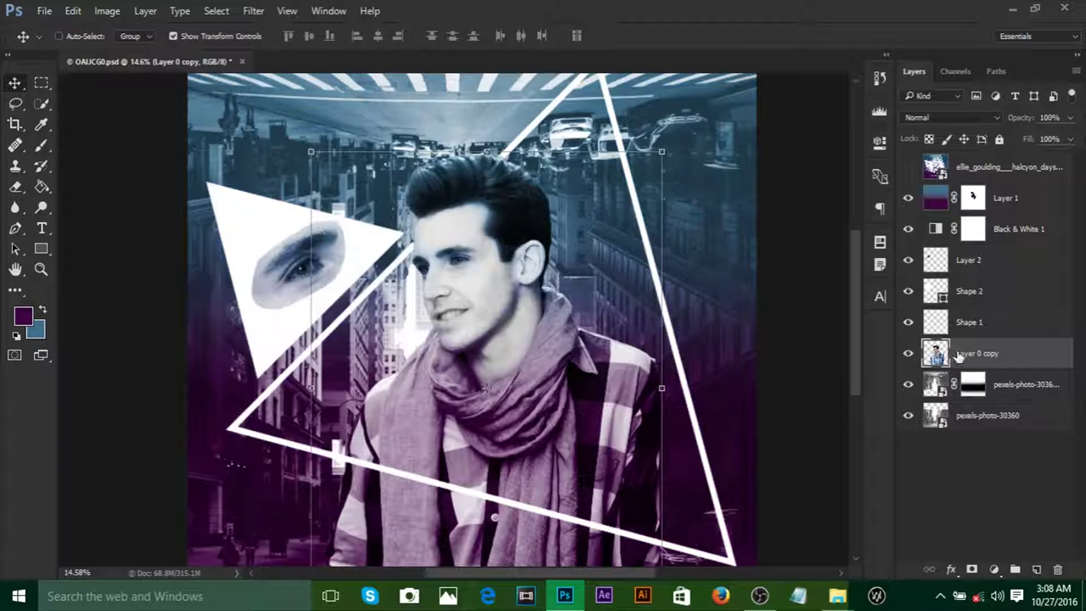
pyautogui.click(1018, 386)
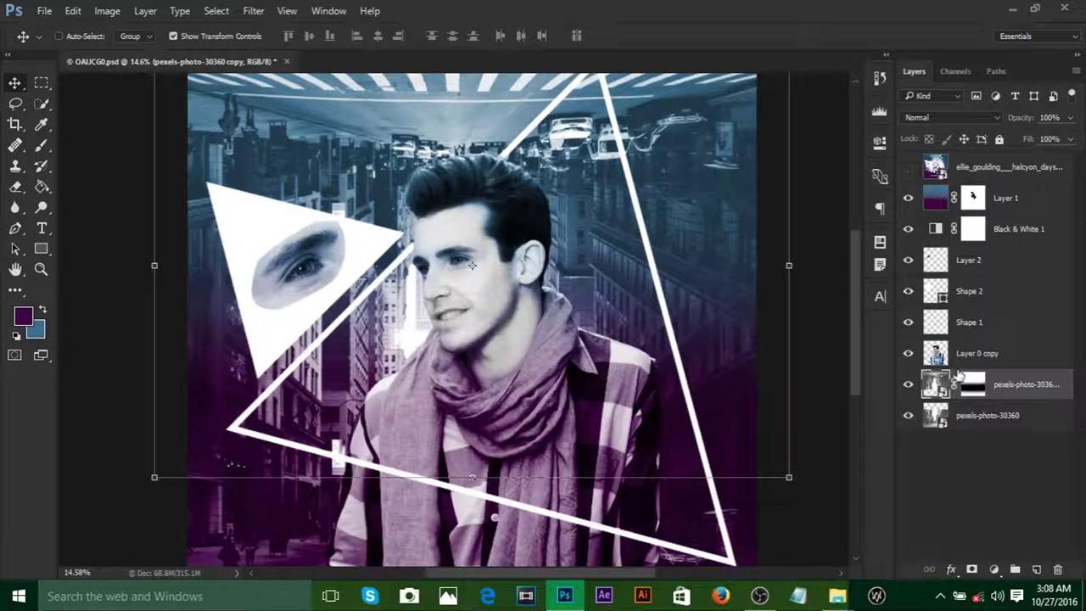
pyautogui.click(1035, 568)
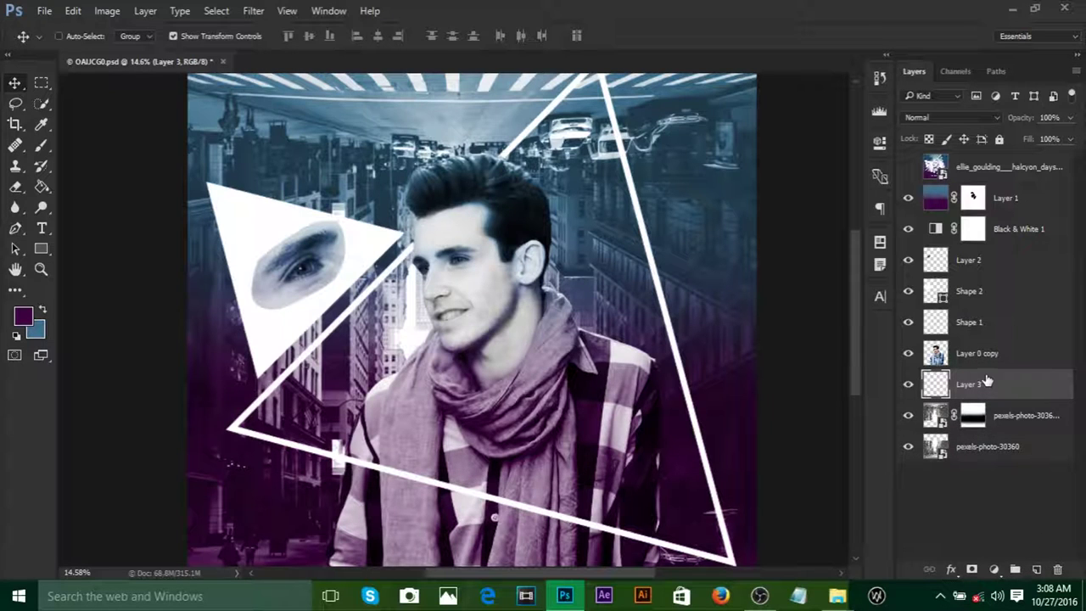
pyautogui.press('b')
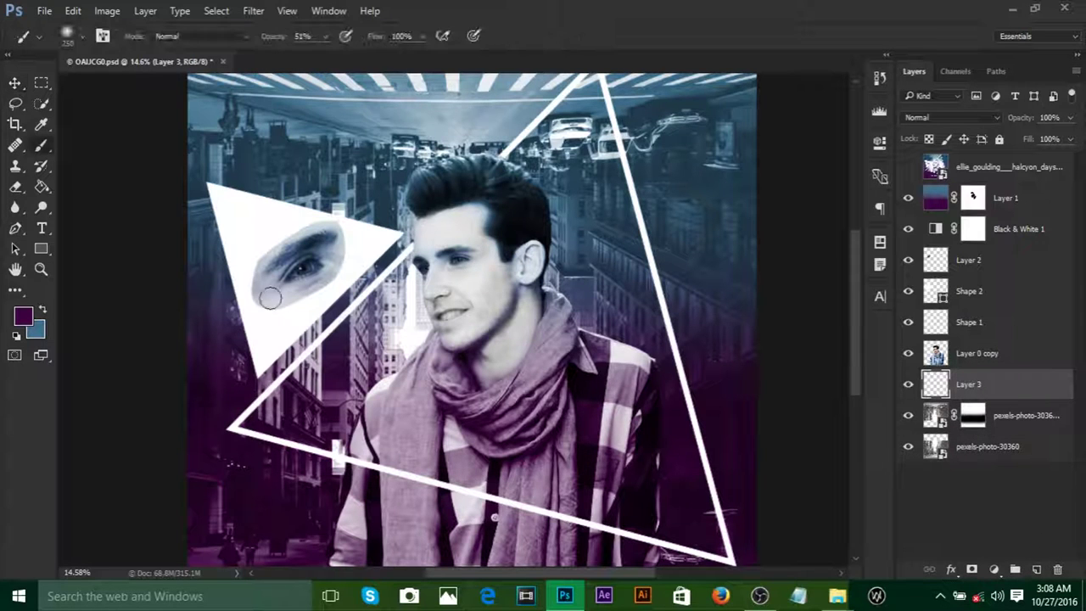
pyautogui.click(20, 336)
pyautogui.click(44, 312)
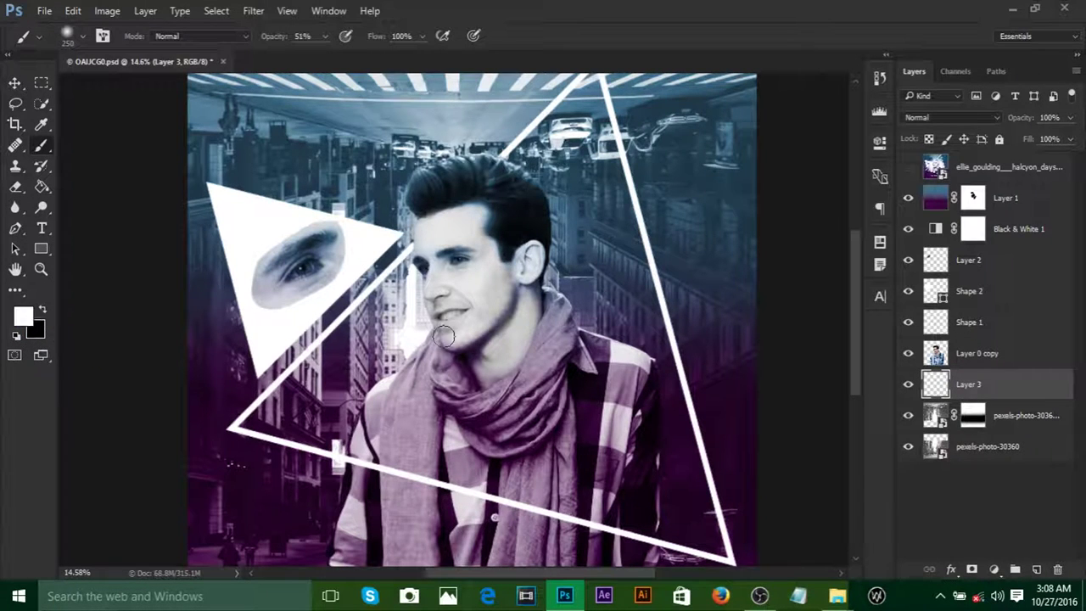
# Step: Set the brush to a size of 1700 px, 0% hardness and 100% opacity
pyautogui.press(']')
pyautogui.press(']')
pyautogui.press(']')
pyautogui.press(']')
pyautogui.press(']')
pyautogui.press(']')
pyautogui.press(']')
pyautogui.press(']')
pyautogui.press(']')
pyautogui.press(']')
pyautogui.press(']')
pyautogui.press(']')
pyautogui.press(']')
pyautogui.press(']')
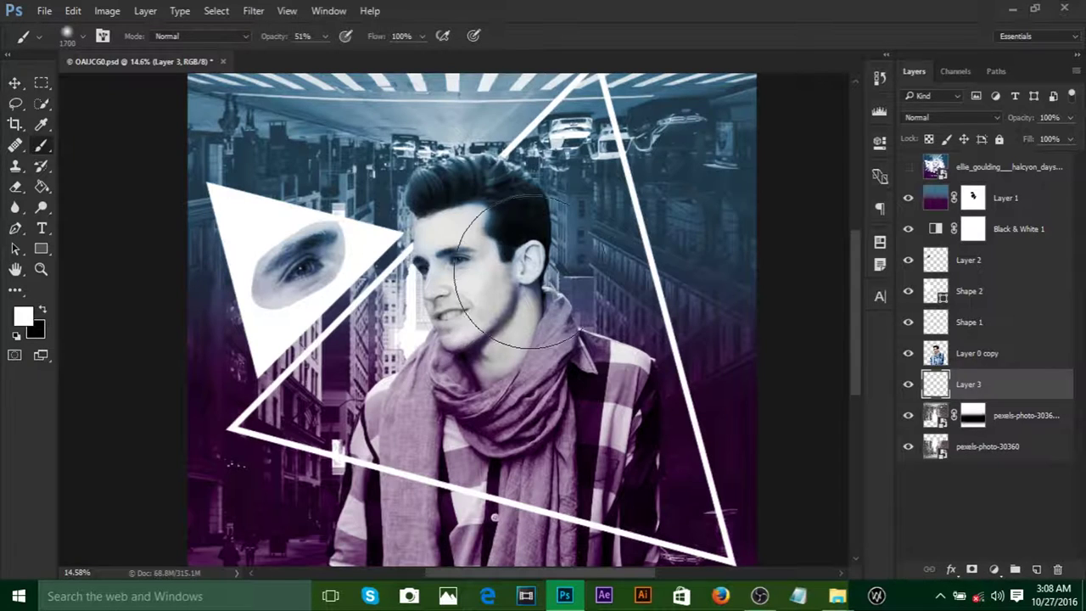
pyautogui.rightClick(536, 270)
pyautogui.click(632, 342)
pyautogui.moveTo(638, 346); pyautogui.dragTo(616, 347)
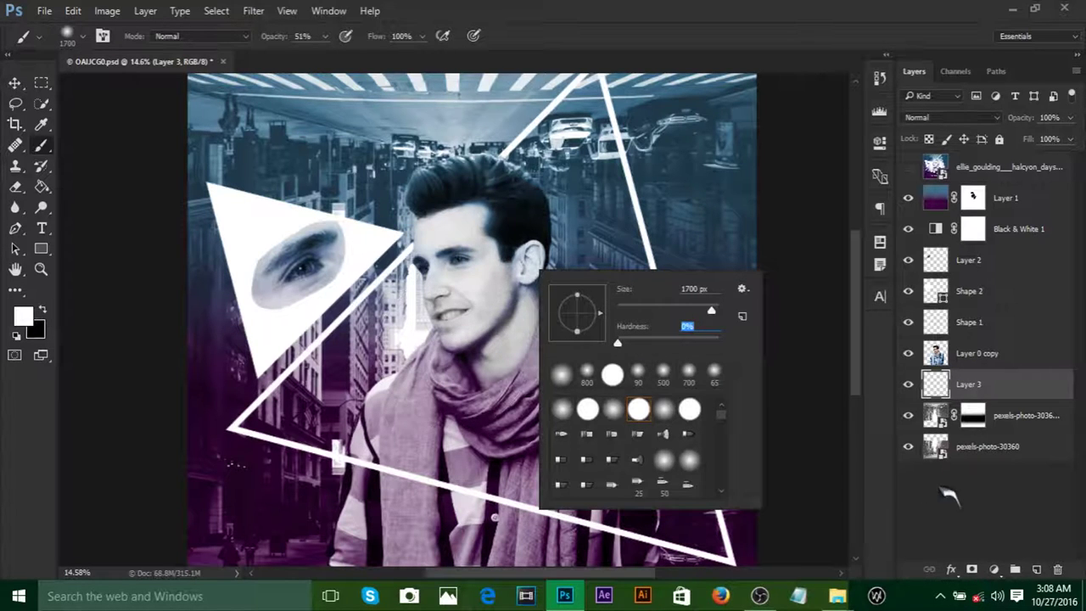
pyautogui.click(84, 39)
pyautogui.click(84, 39)
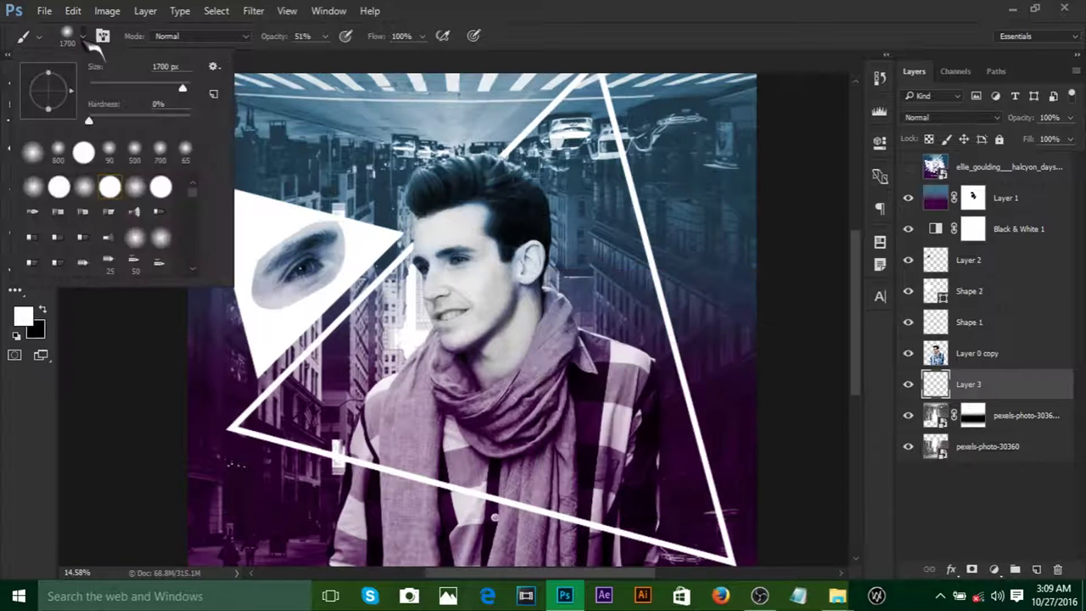
pyautogui.moveTo(133, 119); pyautogui.dragTo(75, 128)
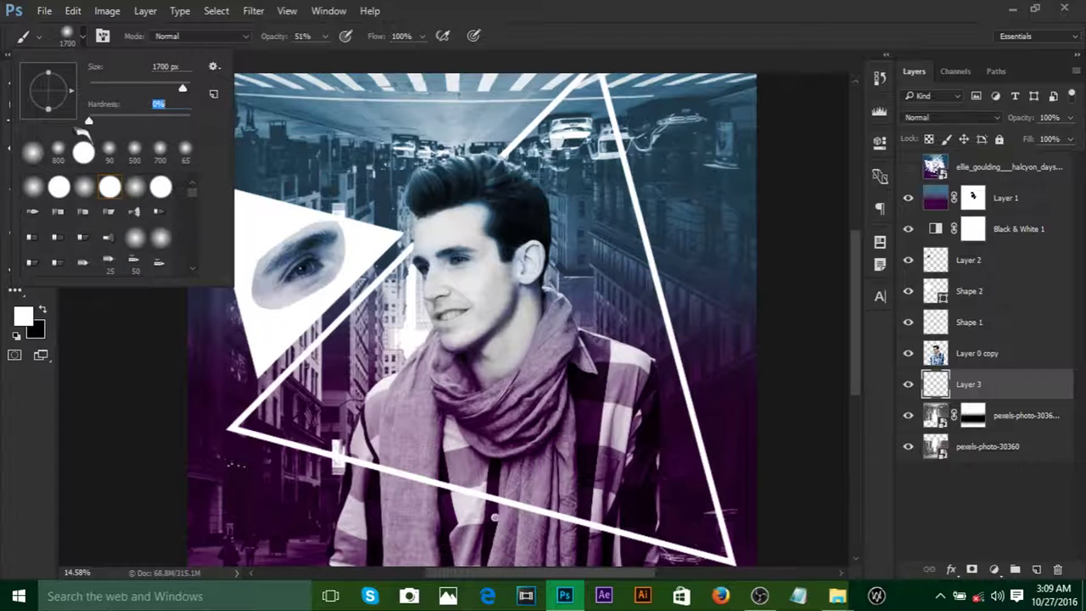
pyautogui.click(938, 381)
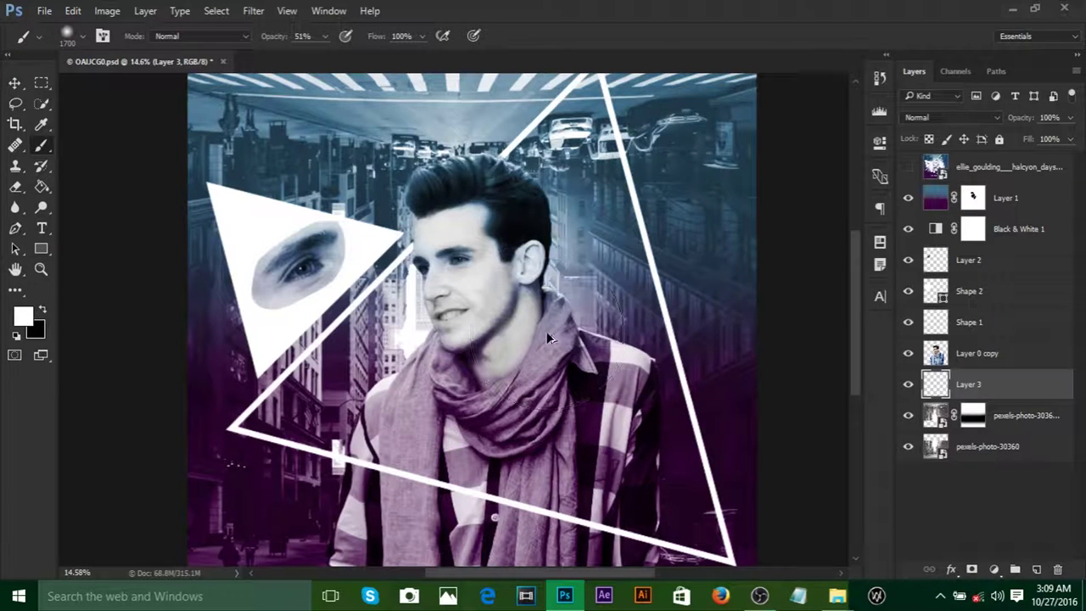
pyautogui.click(326, 39)
pyautogui.moveTo(323, 54); pyautogui.dragTo(370, 55)
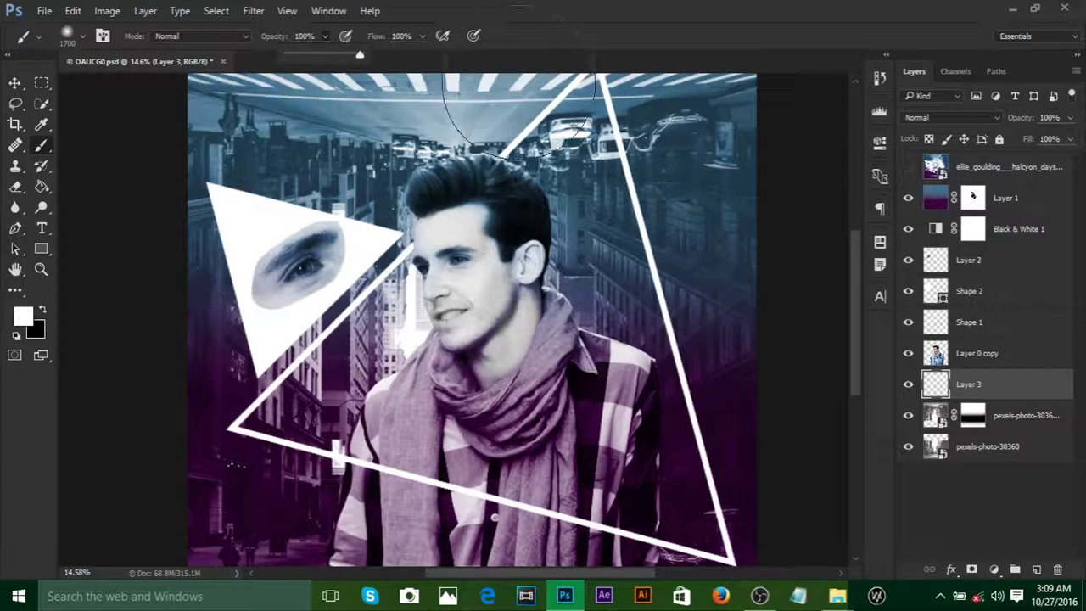
# Step: Paint a soft white glow on Layer 3 behind the man's neck and far shoulder, comparing it with the reference cover
pyautogui.click(911, 168)
pyautogui.scroll(-1, 411, 212)
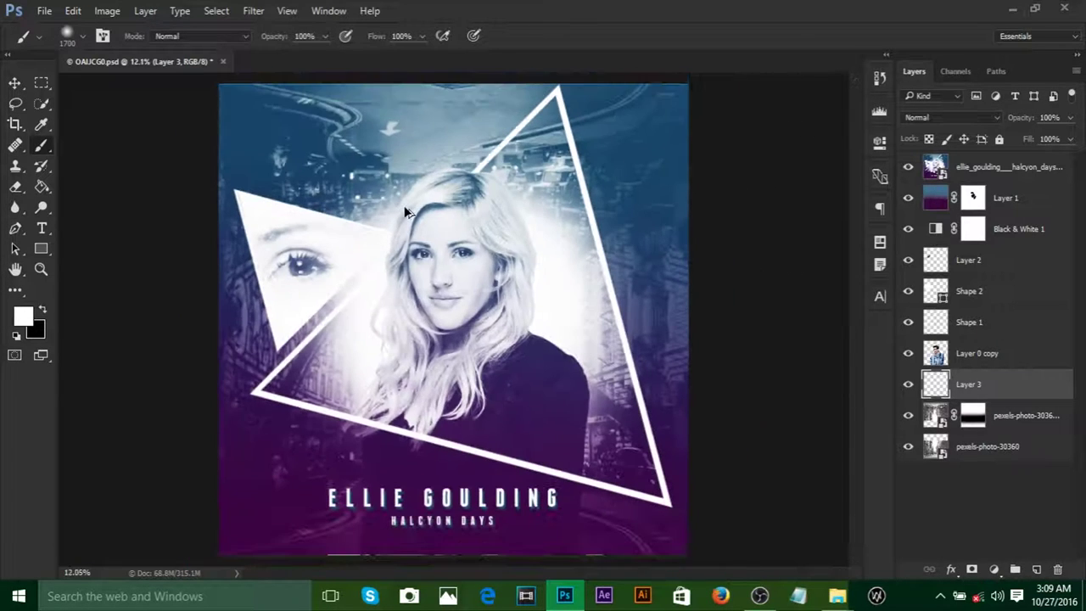
pyautogui.click(909, 168)
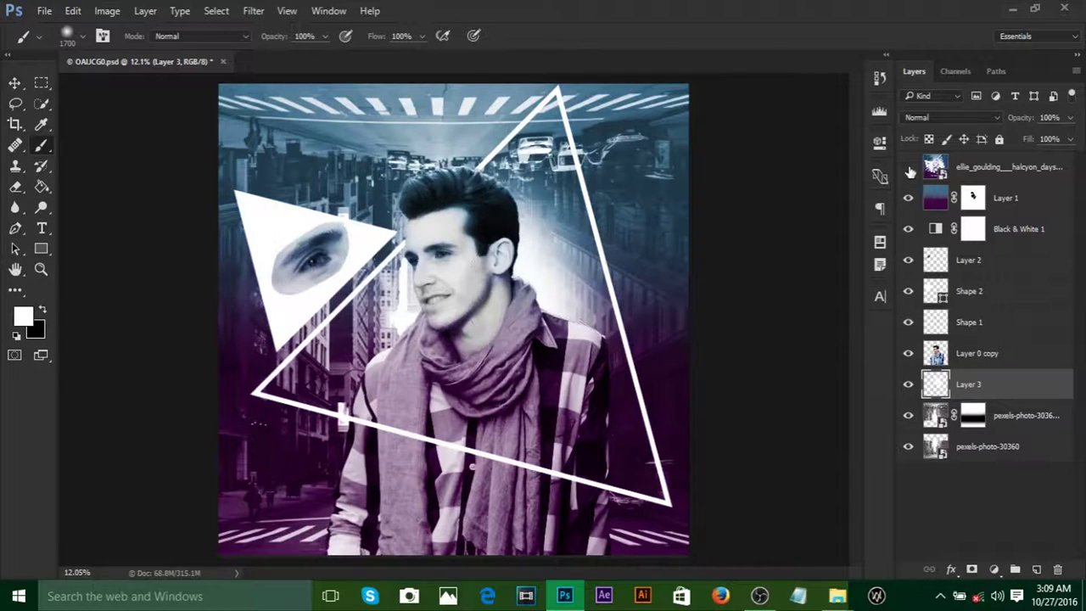
pyautogui.click(909, 168)
pyautogui.click(909, 168)
pyautogui.click(908, 168)
pyautogui.click(908, 168)
pyautogui.click(908, 168)
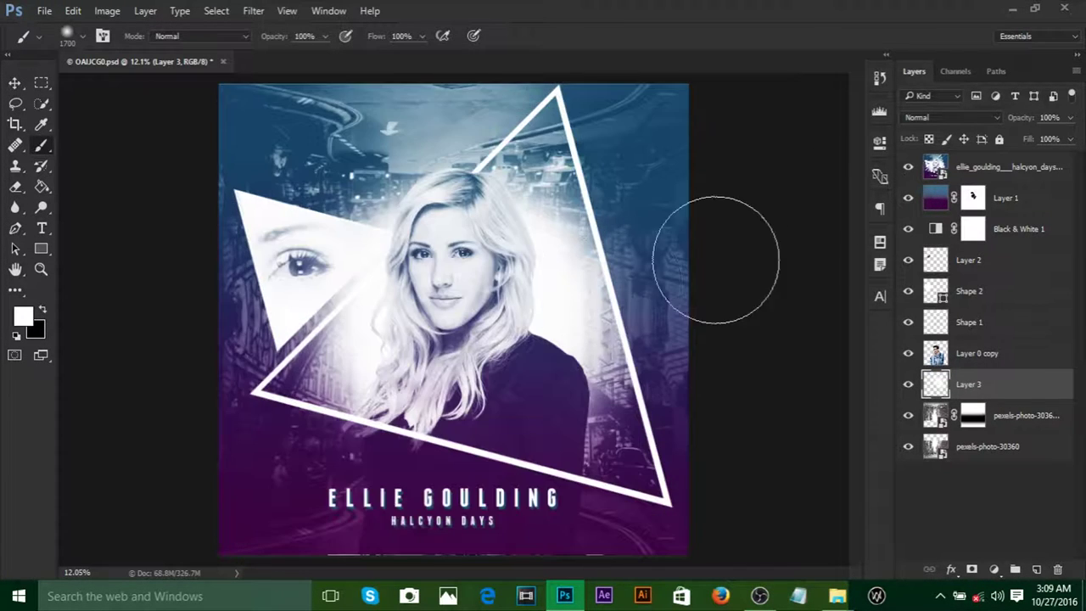
pyautogui.click(907, 168)
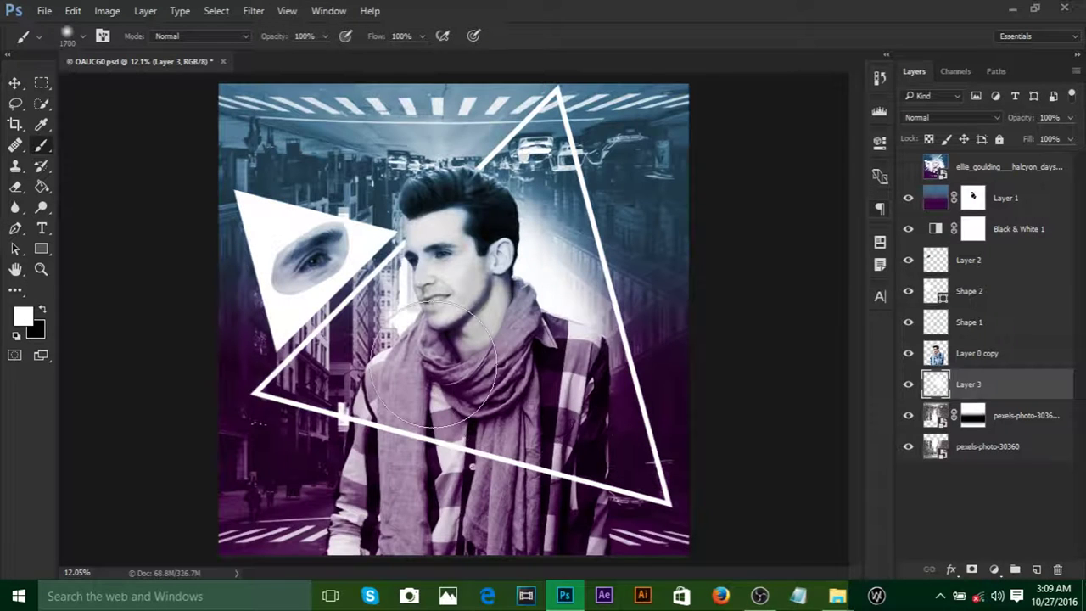
# Step: Paint the white glow between the man's face and the solid triangle with a 1000 px brush, checking it against the reference cover
pyautogui.press('[')
pyautogui.press('[')
pyautogui.press('[')
pyautogui.press('[')
pyautogui.press('[')
pyautogui.press('[')
pyautogui.press('[')
pyautogui.click(387, 333)
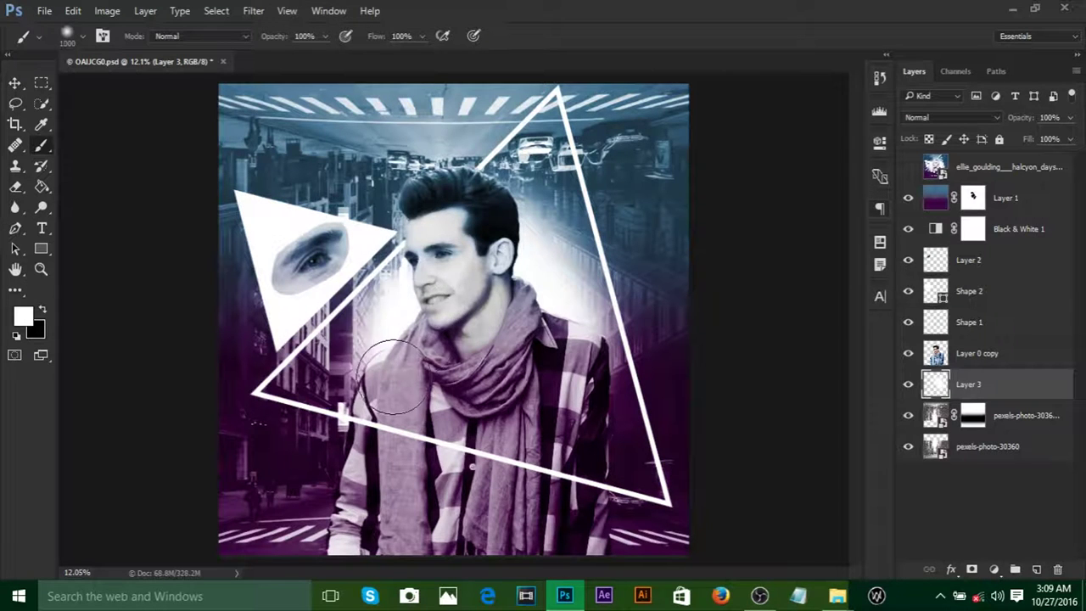
pyautogui.click(910, 168)
pyautogui.click(909, 168)
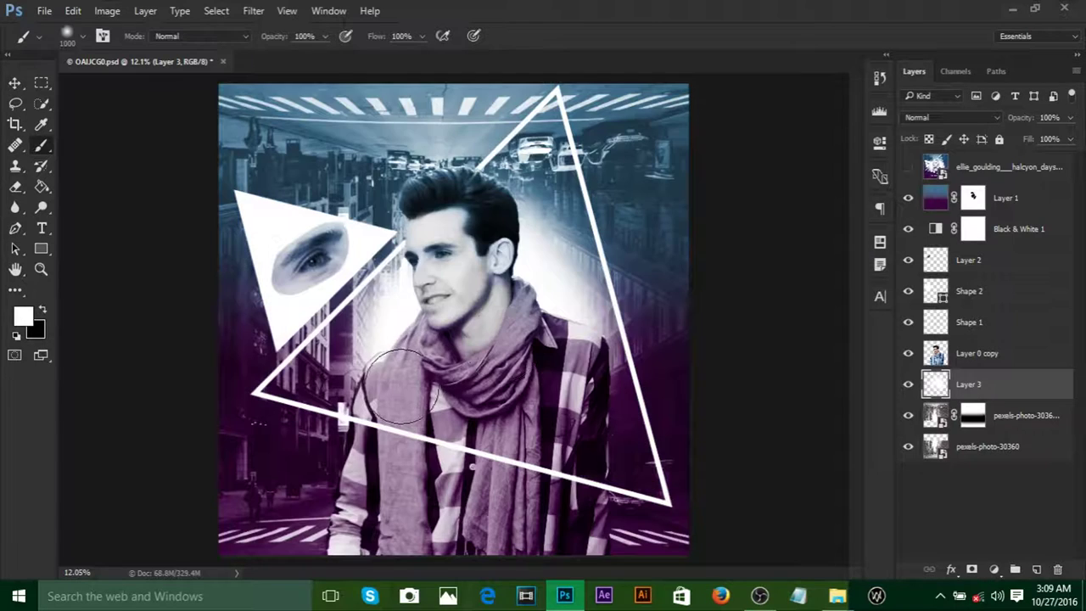
pyautogui.click(909, 168)
pyautogui.click(909, 168)
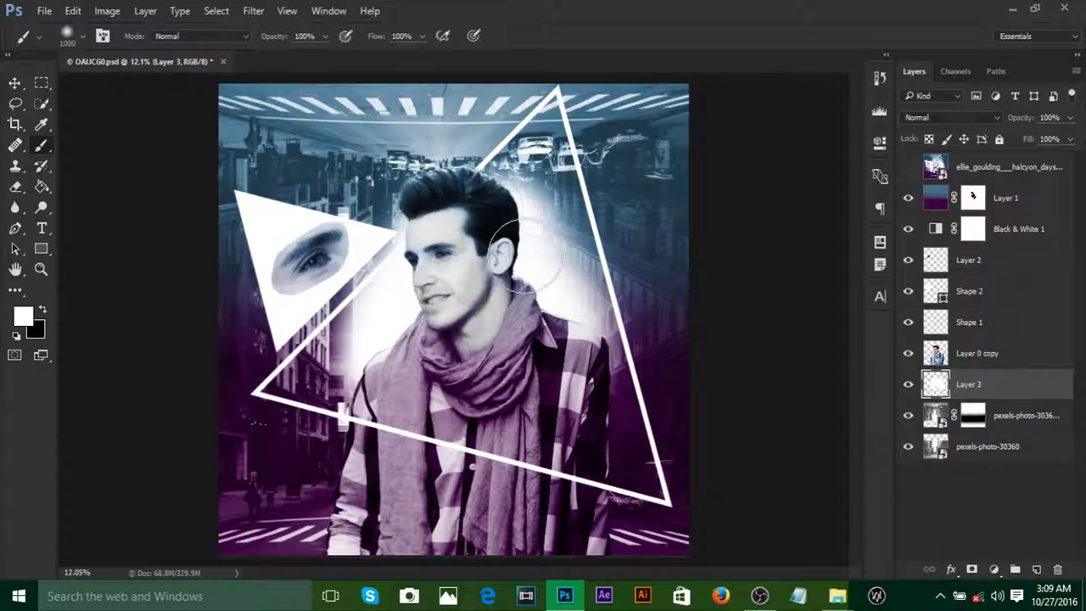
# Step: Extend the glow above the man's far shoulder, undo the last stroke, and enlarge the brush to 2100 px after checking the reference cover
pyautogui.click(575, 319)
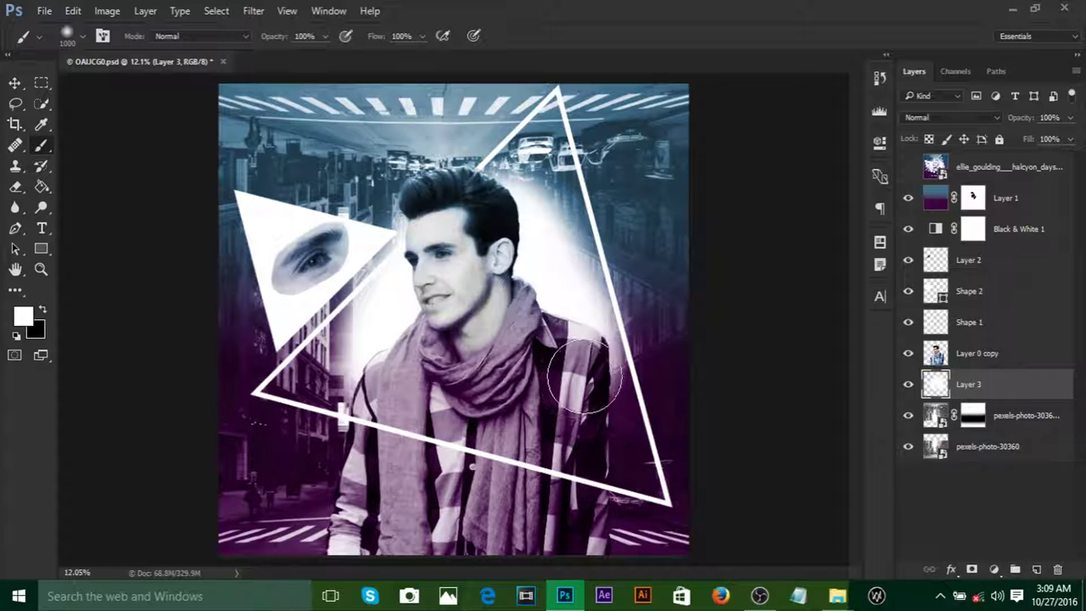
pyautogui.hotkey('ctrl', 'z')
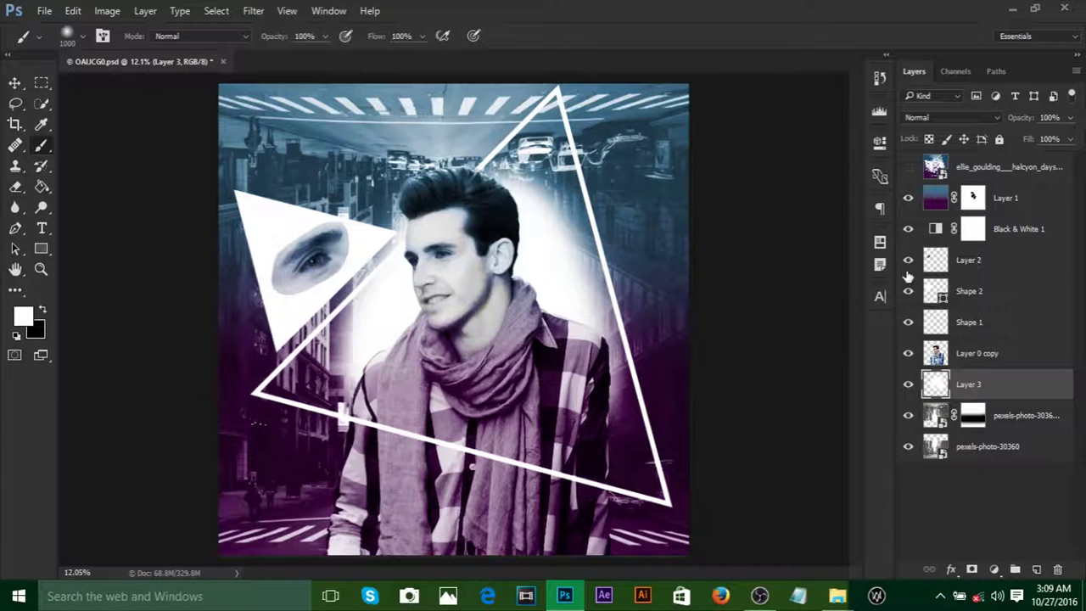
pyautogui.click(906, 167)
pyautogui.click(906, 167)
pyautogui.press(']')
pyautogui.press(']')
pyautogui.press(']')
pyautogui.press(']')
pyautogui.press(']')
pyautogui.press(']')
pyautogui.press(']')
pyautogui.press(']')
pyautogui.press(']')
pyautogui.press(']')
pyautogui.press(']')
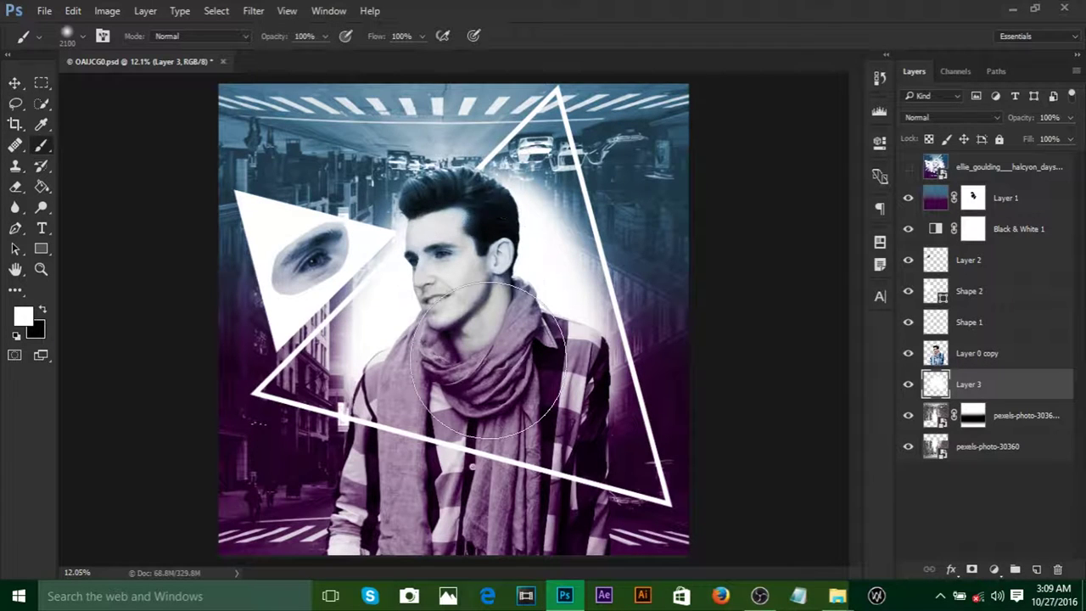
# Step: Deselect all layers with the Move tool active and examine the glow and the eye in the overall composition
pyautogui.click(15, 82)
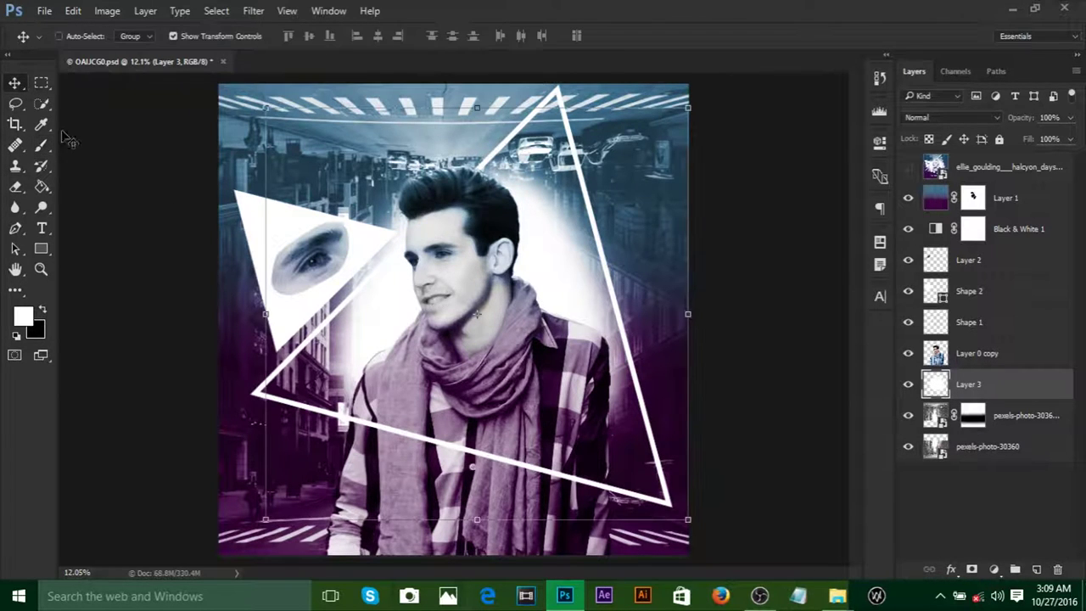
pyautogui.scroll(-1, 500, 311)
pyautogui.click(955, 502)
pyautogui.scroll(1, 397, 293)
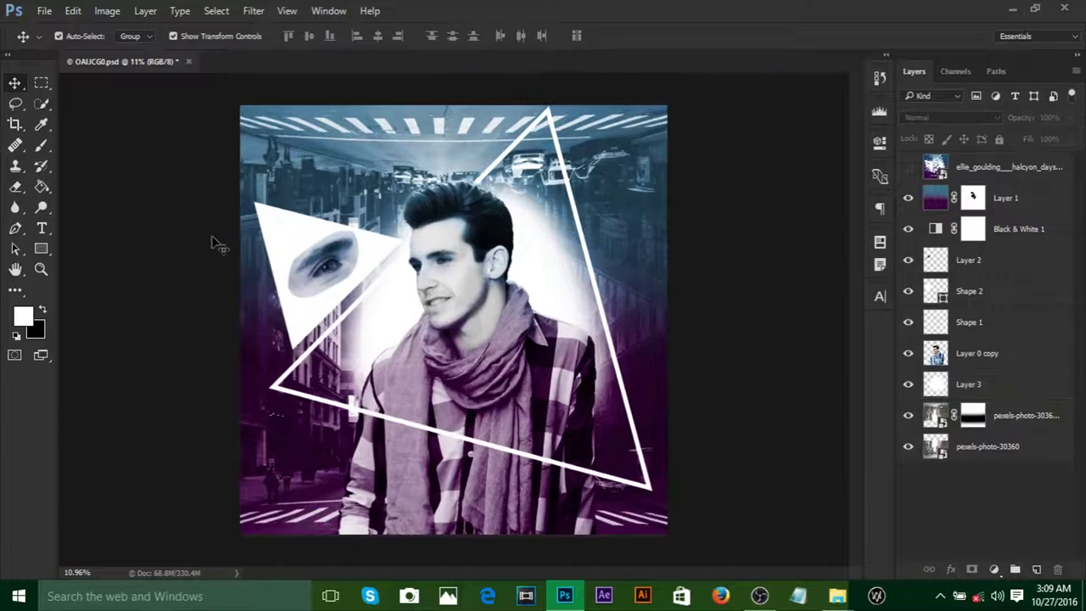
pyautogui.scroll(2, 219, 246)
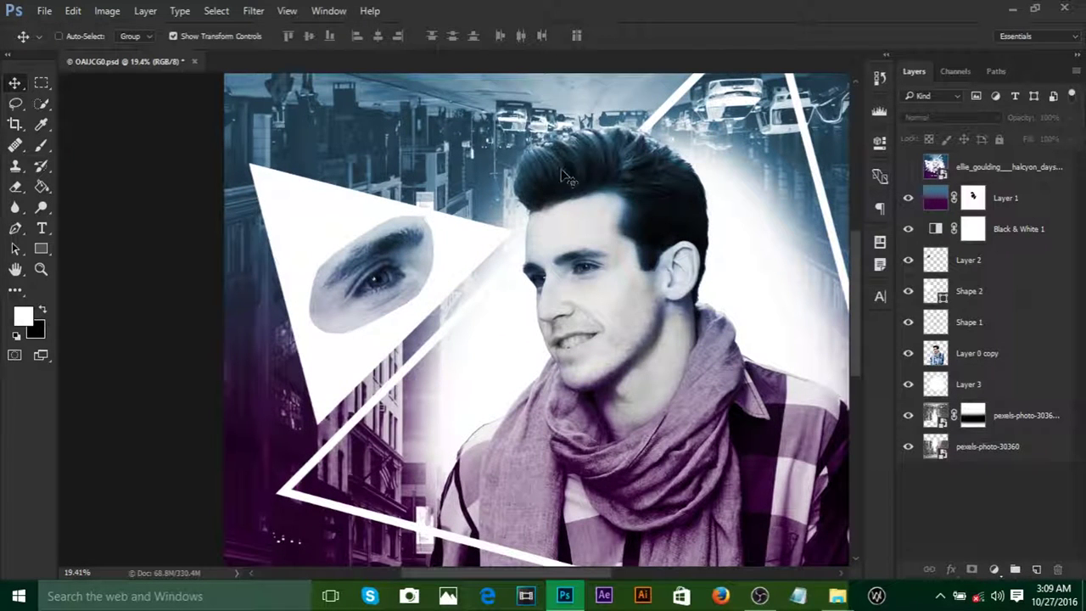
pyautogui.scroll(-2, 479, 172)
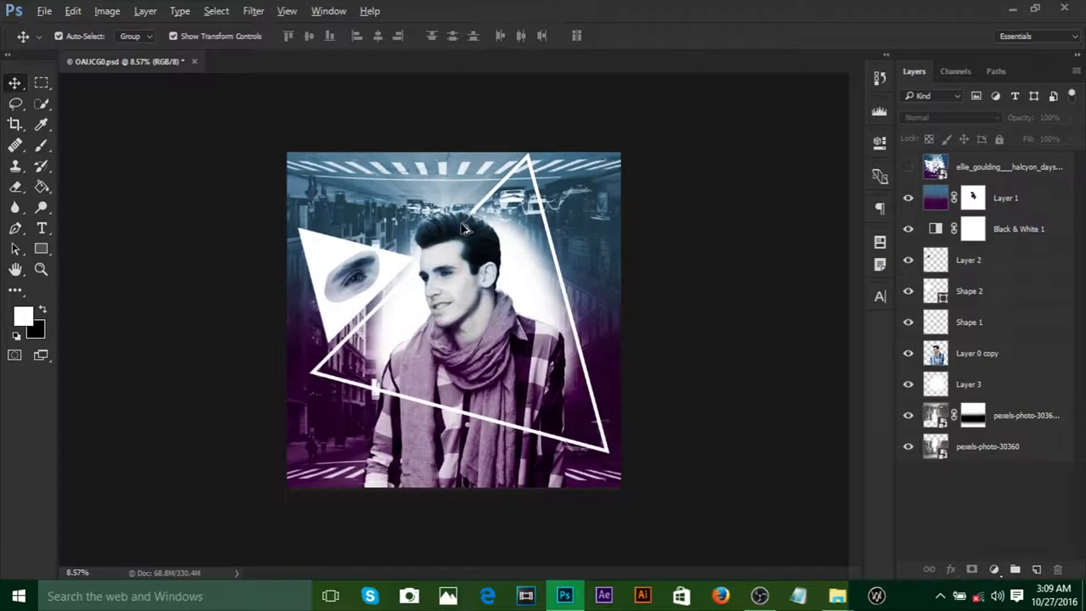
# Step: Add a Curves adjustment layer above the hidden reference cover and raise its midtones until the skin edges around the triangle's eye turn white
pyautogui.scroll(2, 365, 240)
pyautogui.scroll(2, 387, 213)
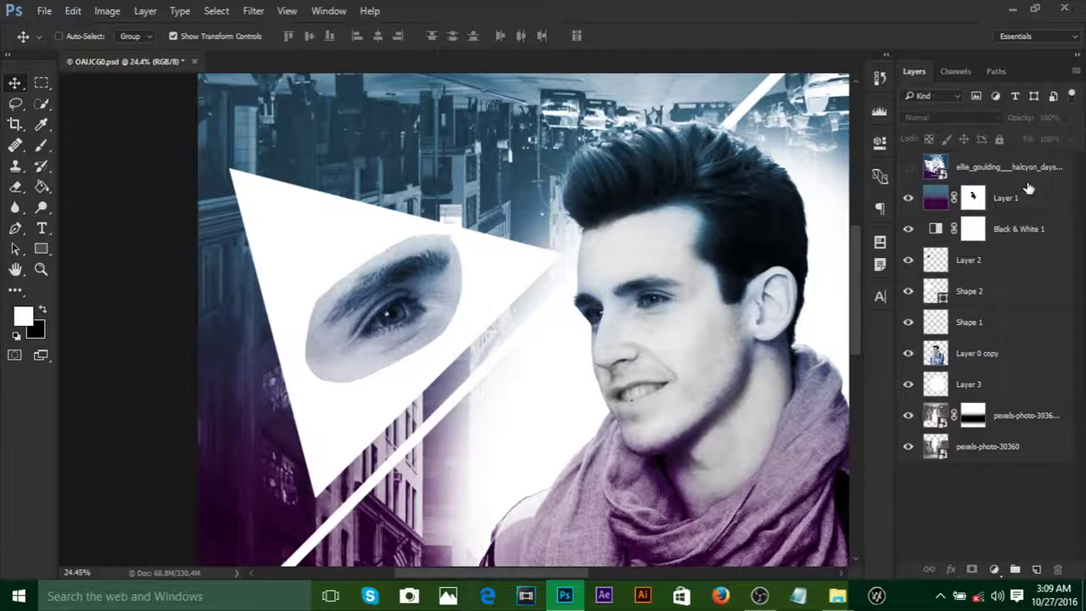
pyautogui.click(1011, 166)
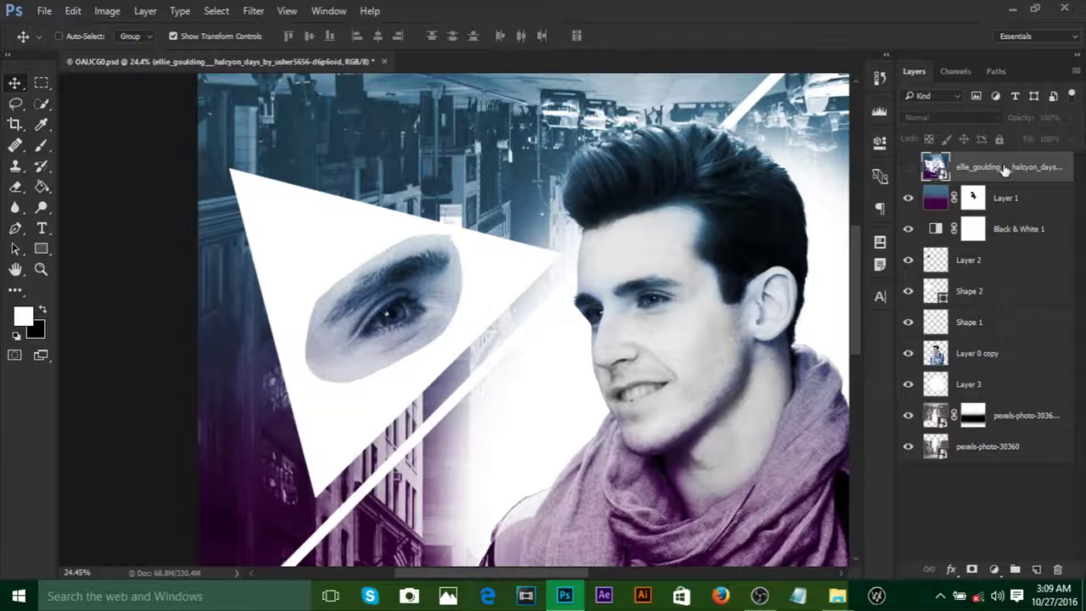
pyautogui.click(996, 569)
pyautogui.click(948, 315)
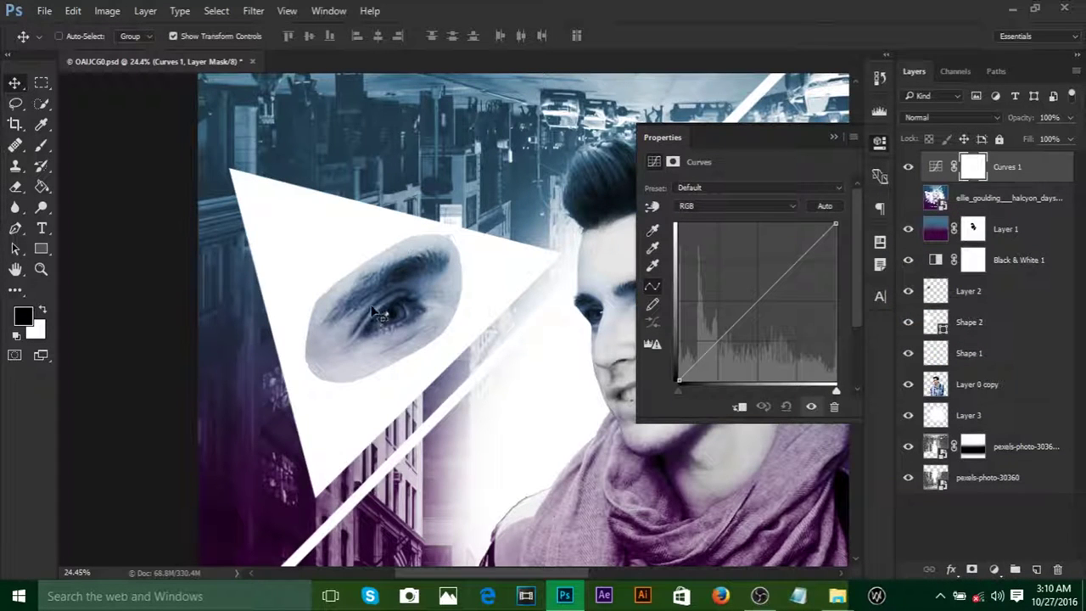
pyautogui.moveTo(754, 298); pyautogui.dragTo(727, 281)
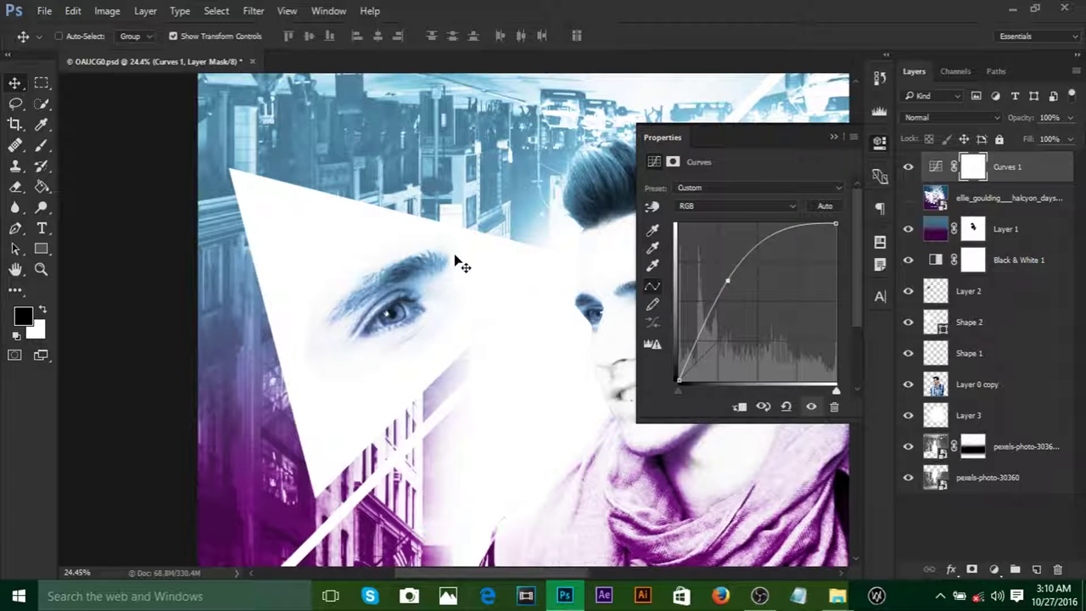
pyautogui.click(833, 137)
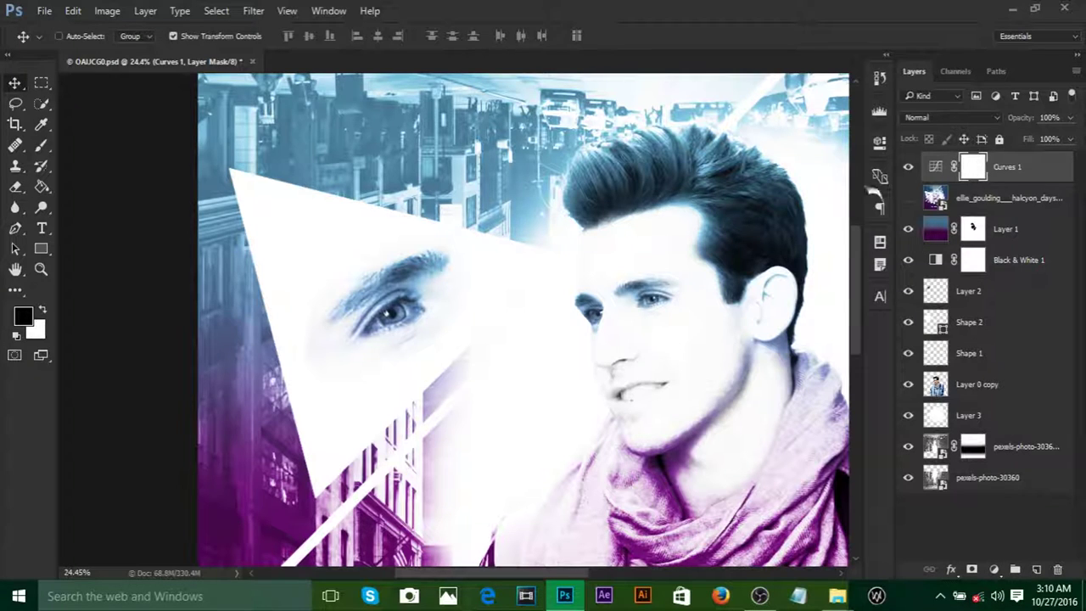
# Step: Reduce the brush to 700 px and invert the Curves 1 mask to black
pyautogui.press('b')
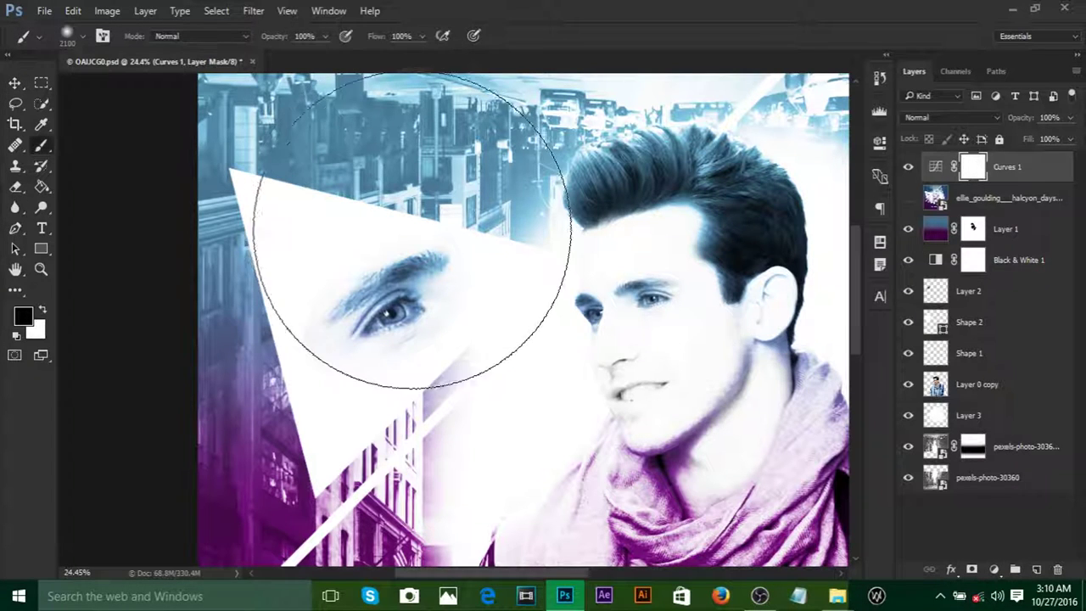
pyautogui.press('[')
pyautogui.press('[')
pyautogui.press('[')
pyautogui.press('[')
pyautogui.press('[')
pyautogui.press('[')
pyautogui.press('[')
pyautogui.press('[')
pyautogui.press('[')
pyautogui.press('[')
pyautogui.press('[')
pyautogui.press('[')
pyautogui.press('[')
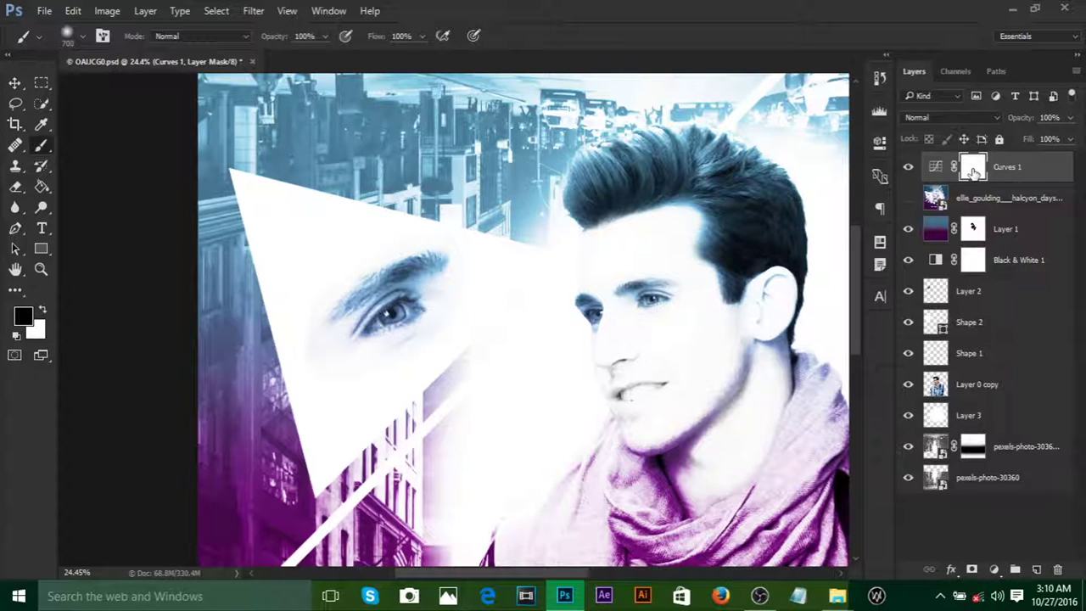
pyautogui.hotkey('ctrl', 'i')
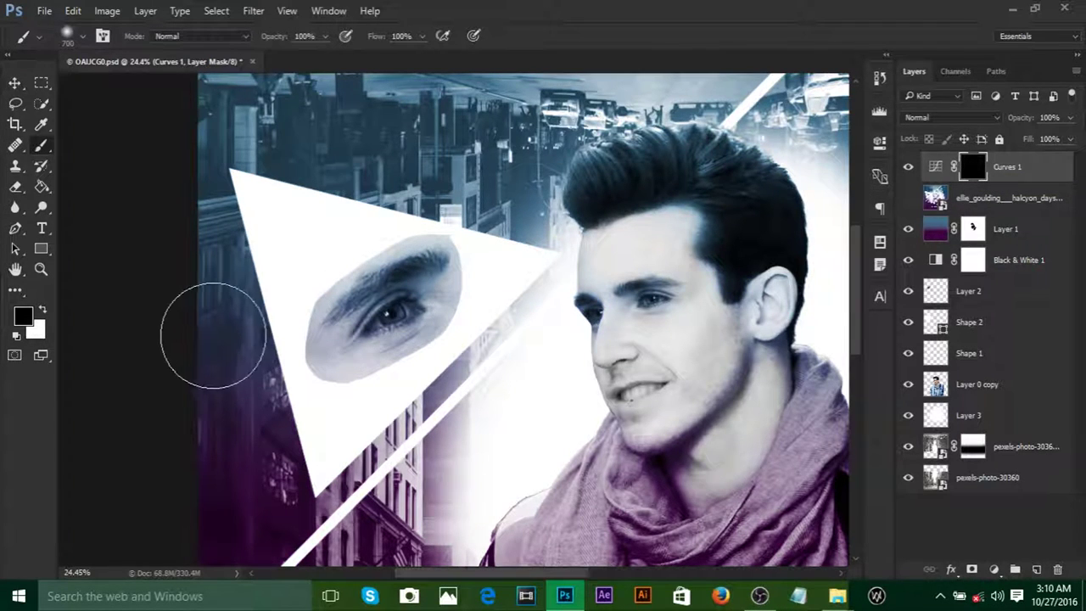
# Step: Paint white on the Curves 1 mask over the eye in the solid triangle, and reduce the brush to 250 px
pyautogui.click(44, 311)
pyautogui.moveTo(373, 306)
pyautogui.mouseDown()
pyautogui.moveTo(329, 298)
pyautogui.moveTo(318, 331)
pyautogui.moveTo(336, 366)
pyautogui.moveTo(395, 359)
pyautogui.moveTo(445, 316)
pyautogui.moveTo(444, 259)
pyautogui.moveTo(377, 265)
pyautogui.moveTo(454, 255)
pyautogui.moveTo(430, 251)
pyautogui.moveTo(412, 302)
pyautogui.moveTo(428, 281)
pyautogui.moveTo(374, 279)
pyautogui.moveTo(336, 335)
pyautogui.moveTo(346, 316)
pyautogui.moveTo(435, 269)
pyautogui.moveTo(402, 333)
pyautogui.mouseUp()
pyautogui.press('[')
pyautogui.press('[')
pyautogui.press('[')
pyautogui.press('[')
pyautogui.press('[')
pyautogui.hotkey('ctrl', '0')
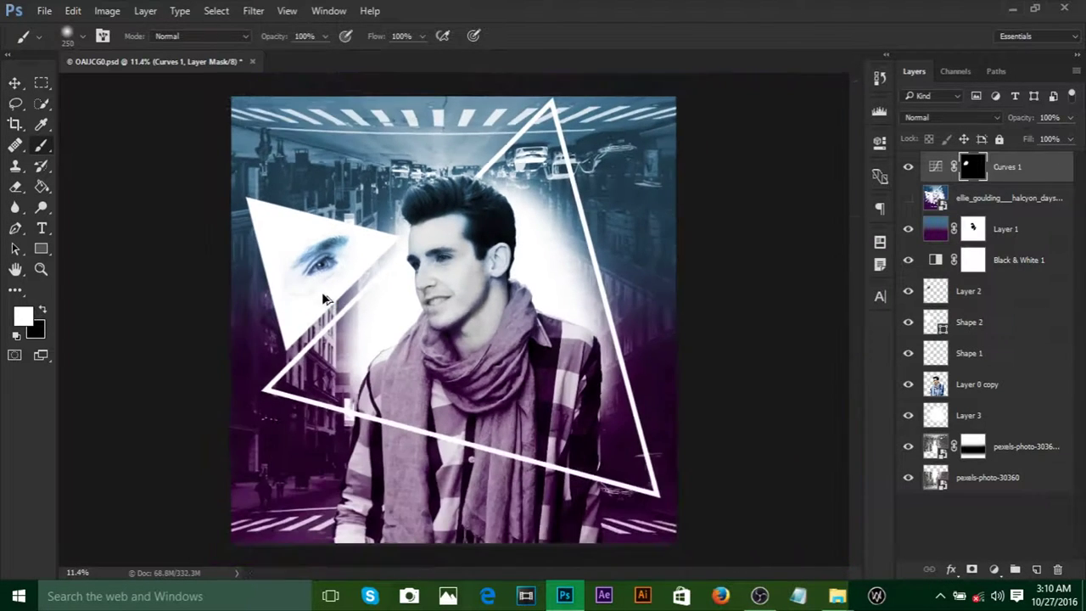
# Step: Move the Curves 1 layer below the reference cover layer and check the brightened eye against the reference, leaving the reference hidden
pyautogui.click(909, 198)
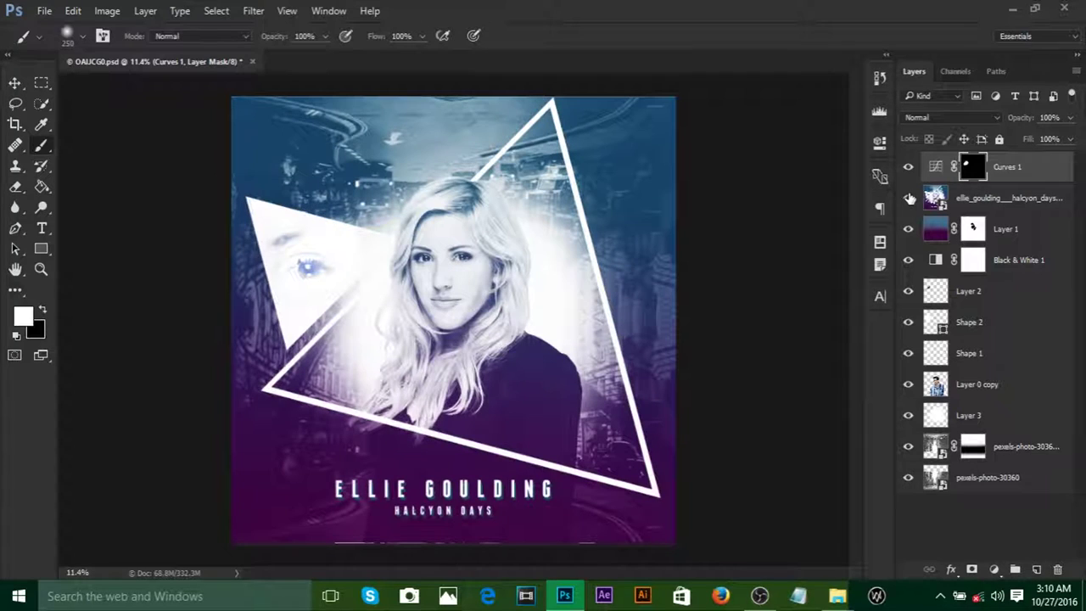
pyautogui.moveTo(1018, 165); pyautogui.dragTo(1022, 208)
pyautogui.scroll(2, 331, 267)
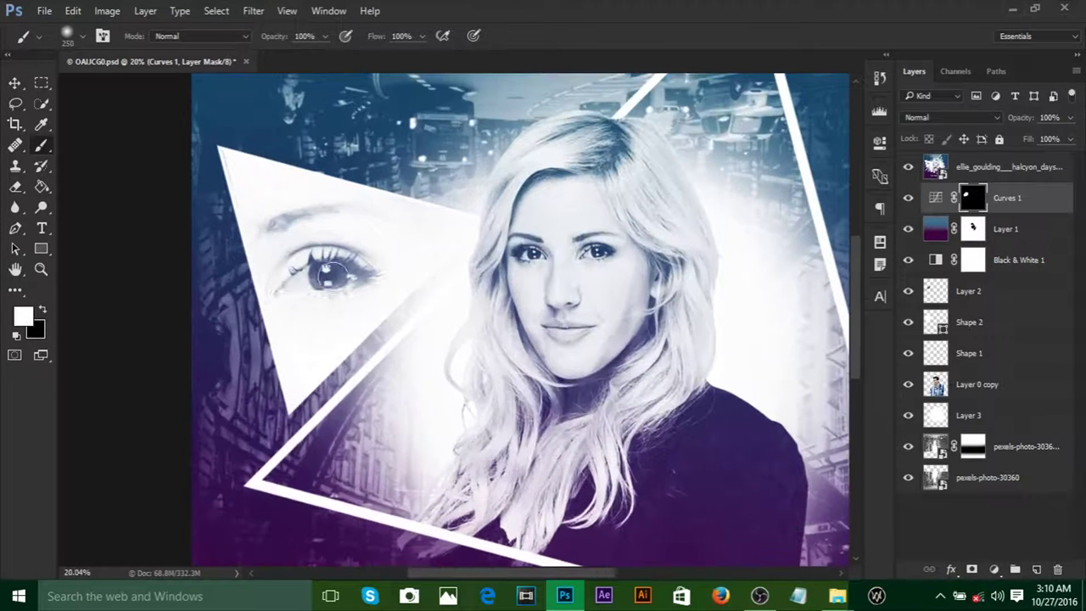
pyautogui.click(908, 167)
pyautogui.scroll(1, 344, 270)
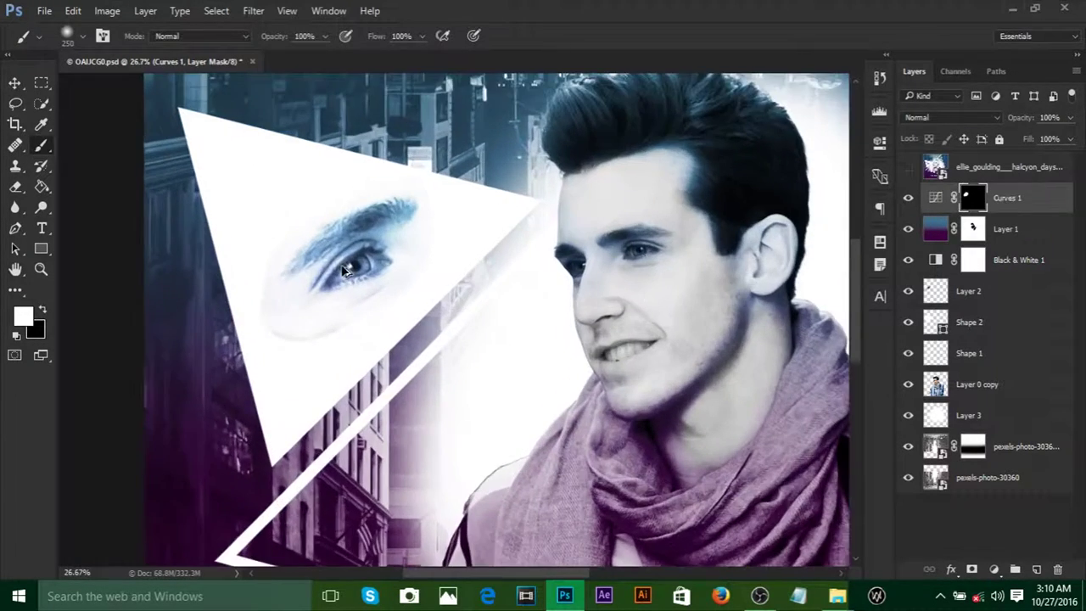
# Step: Compare the whole composition with the reference cover by switching the reference layer's visibility on and off
pyautogui.scroll(-3, 343, 270)
pyautogui.scroll(-2, 343, 270)
pyautogui.scroll(3, 365, 286)
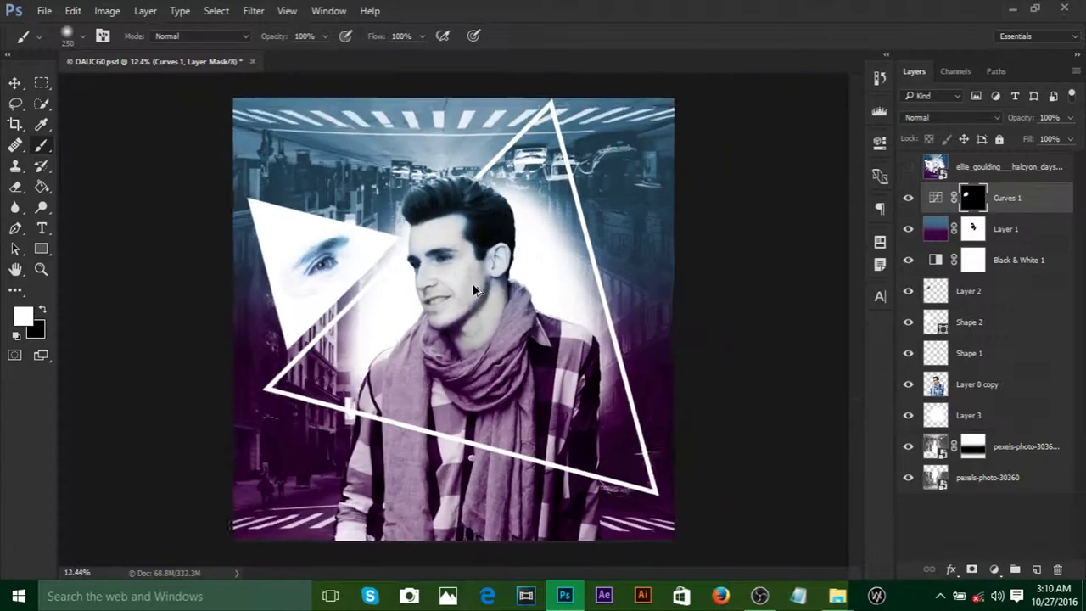
pyautogui.scroll(-2, 432, 246)
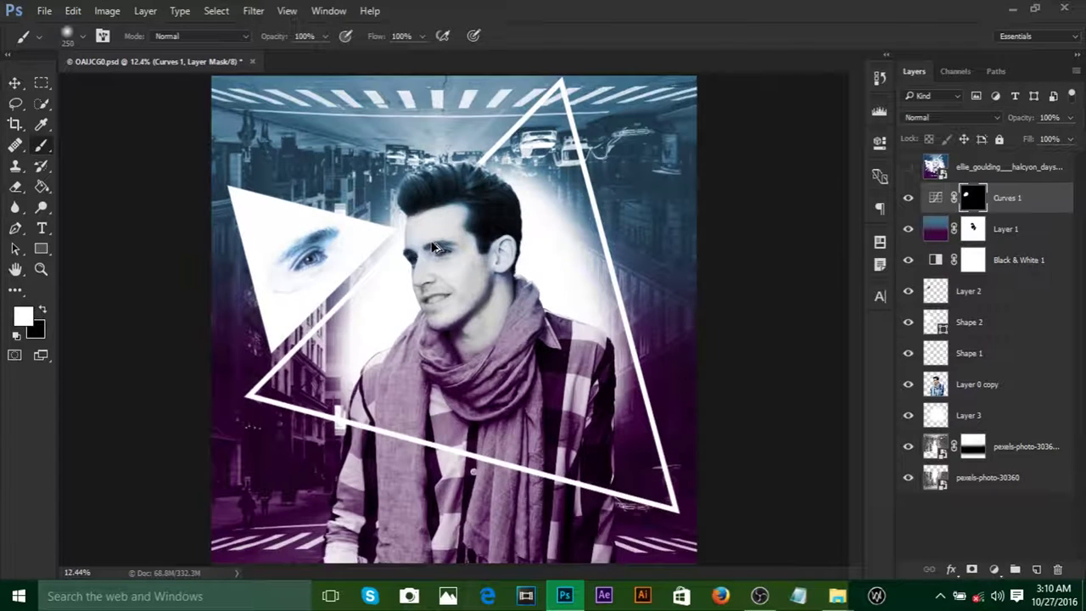
pyautogui.scroll(-1, 432, 246)
pyautogui.click(907, 168)
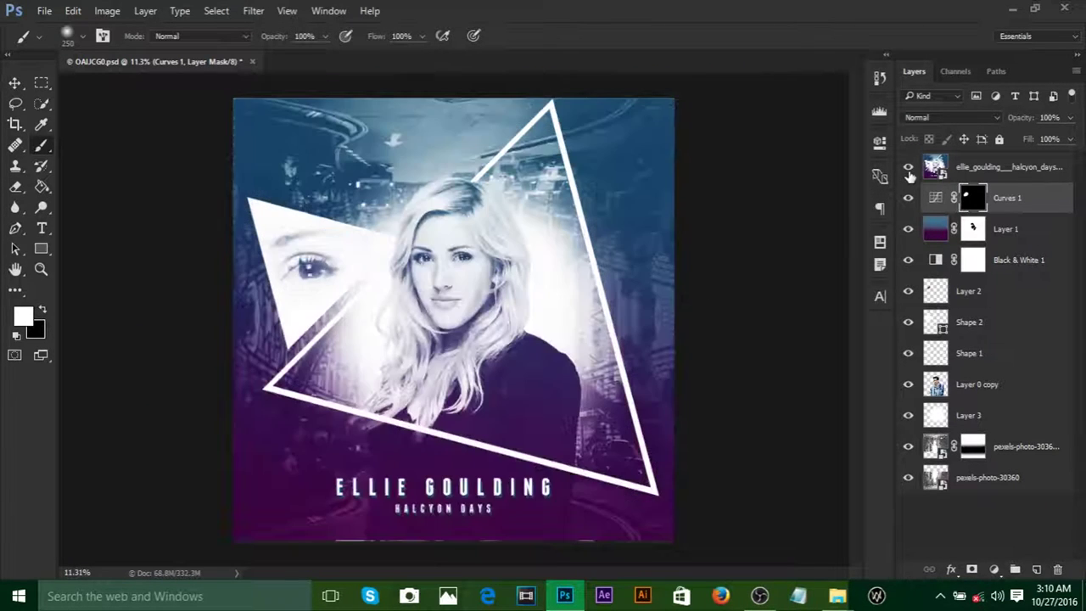
pyautogui.click(908, 168)
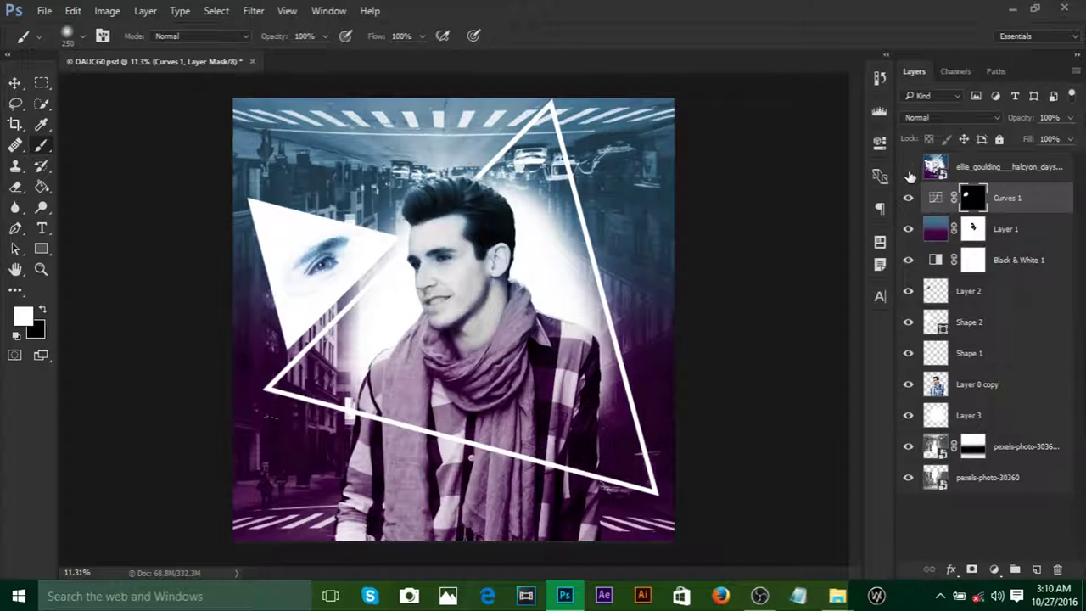
pyautogui.click(907, 168)
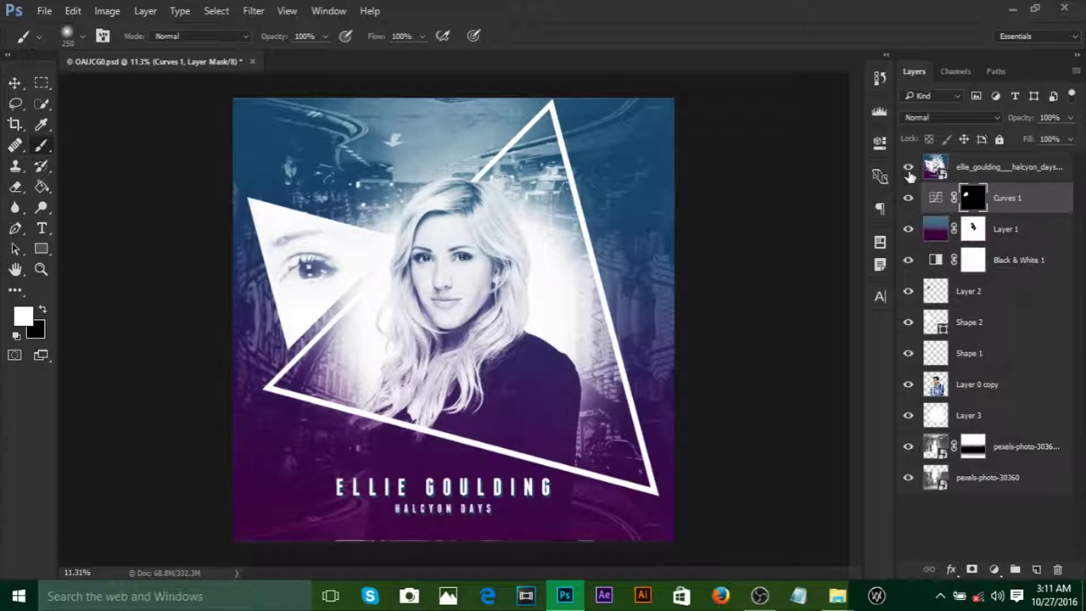
pyautogui.click(907, 168)
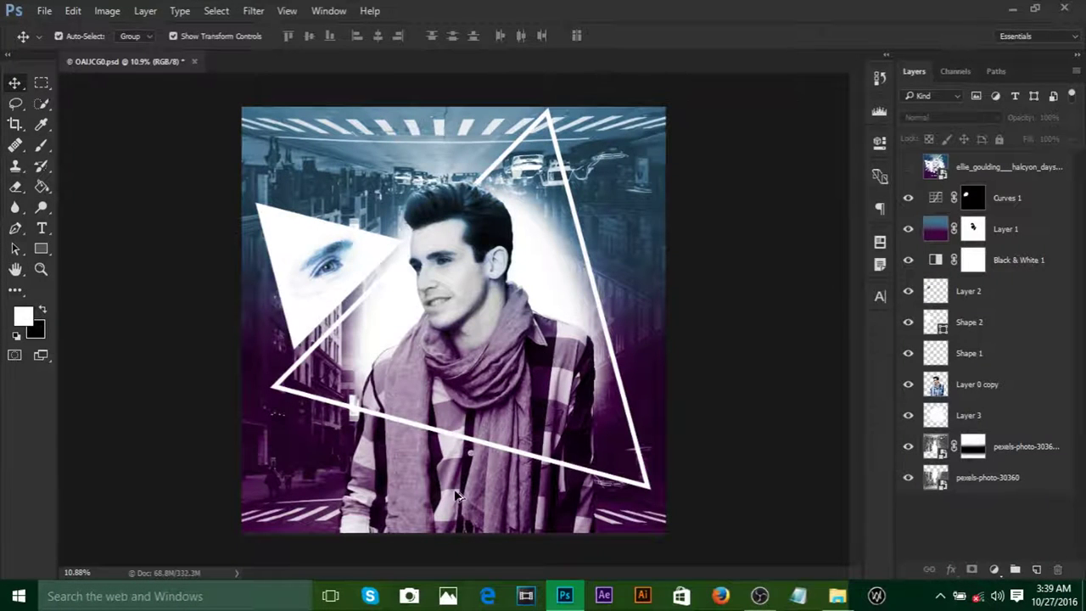
# Step: Examine the man, the triangles and the street background up close and compare them with the reference cover
pyautogui.scroll(3, 458, 495)
pyautogui.moveTo(519, 249); pyautogui.dragTo(515, 354)
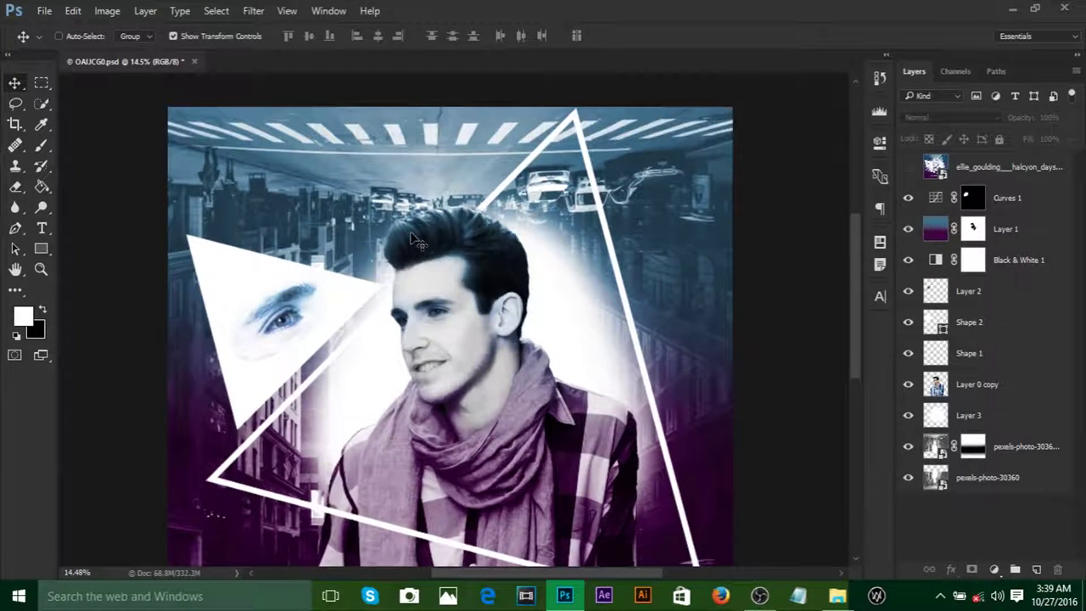
pyautogui.moveTo(473, 322); pyautogui.dragTo(480, 217)
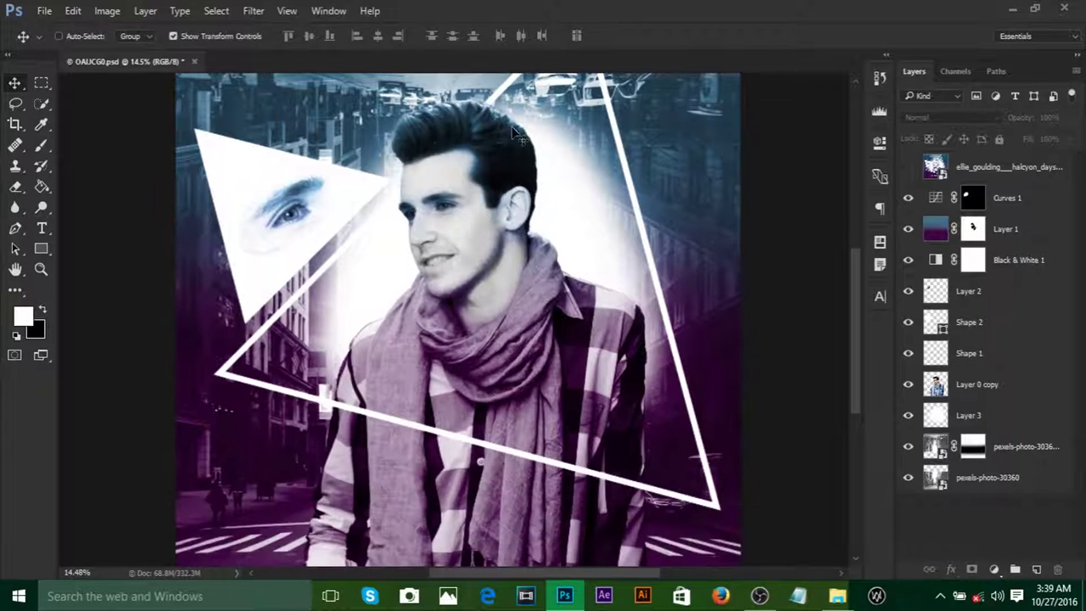
pyautogui.moveTo(524, 265); pyautogui.dragTo(529, 195)
pyautogui.moveTo(480, 156); pyautogui.dragTo(486, 255)
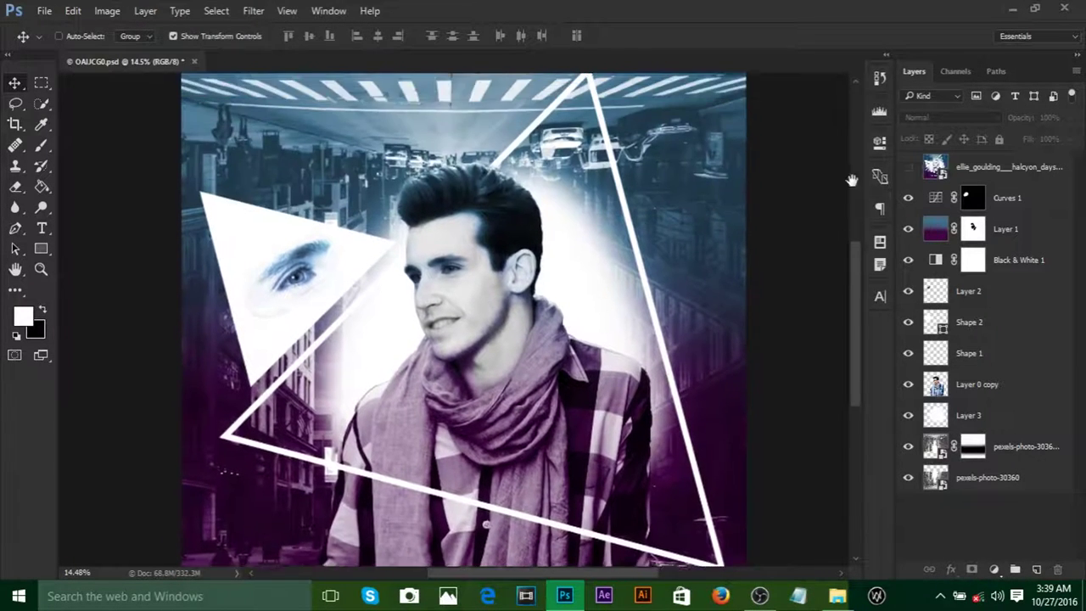
pyautogui.click(909, 168)
pyautogui.moveTo(599, 509); pyautogui.dragTo(567, 246)
pyautogui.moveTo(502, 292); pyautogui.dragTo(532, 416)
pyautogui.click(909, 167)
# Step: Add a second Curves adjustment layer at the top of the stack and raise its midtones slightly to lighten the man's hair
pyautogui.hotkey('ctrl', '+')
pyautogui.hotkey('ctrl', '+')
pyautogui.hotkey('ctrl', '+')
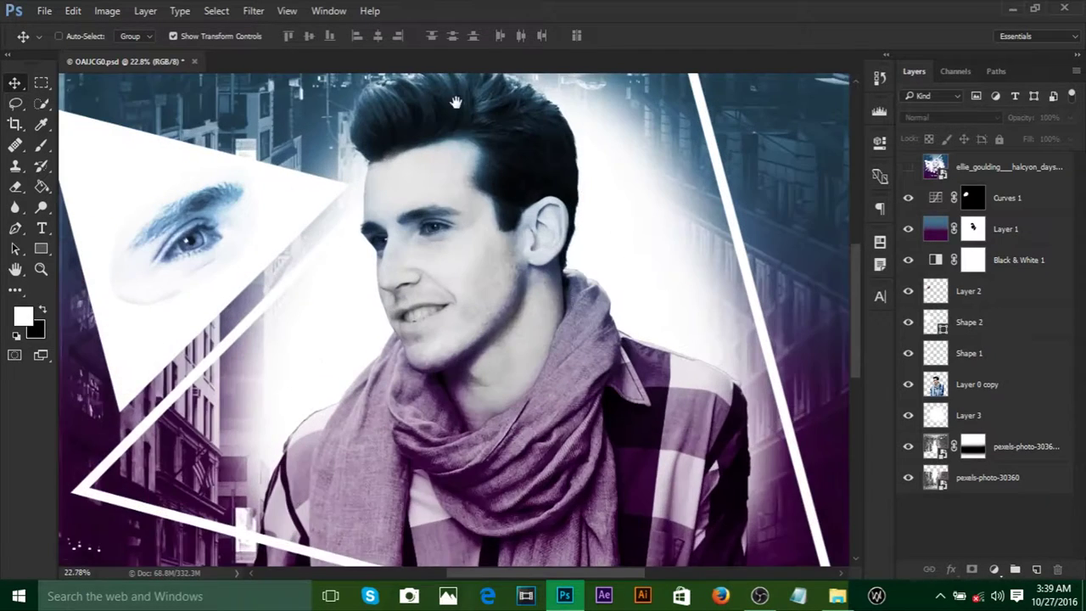
pyautogui.scroll(2, 433, 164)
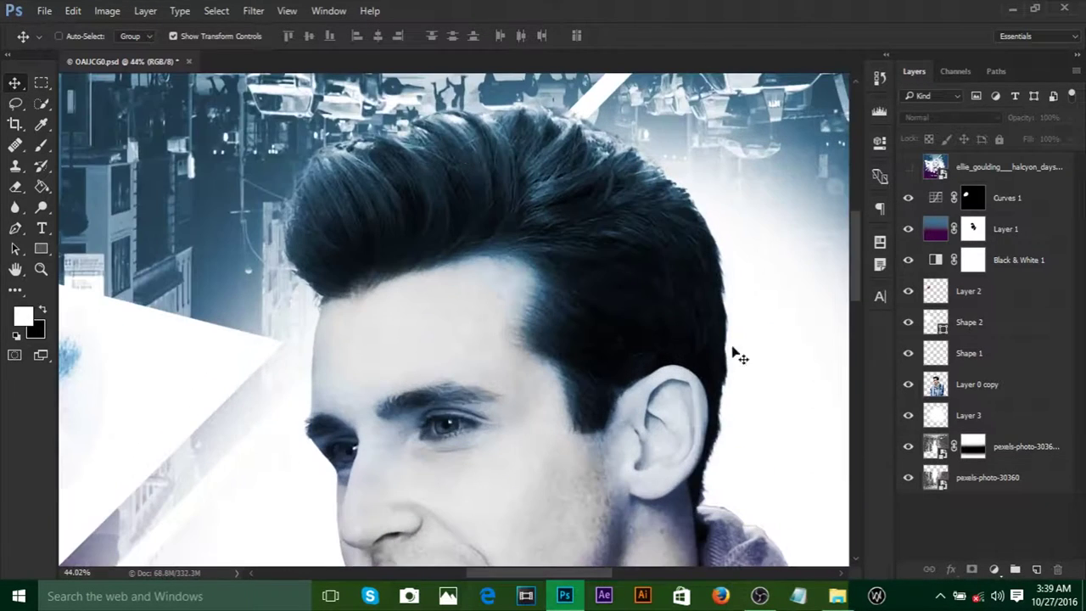
pyautogui.click(994, 569)
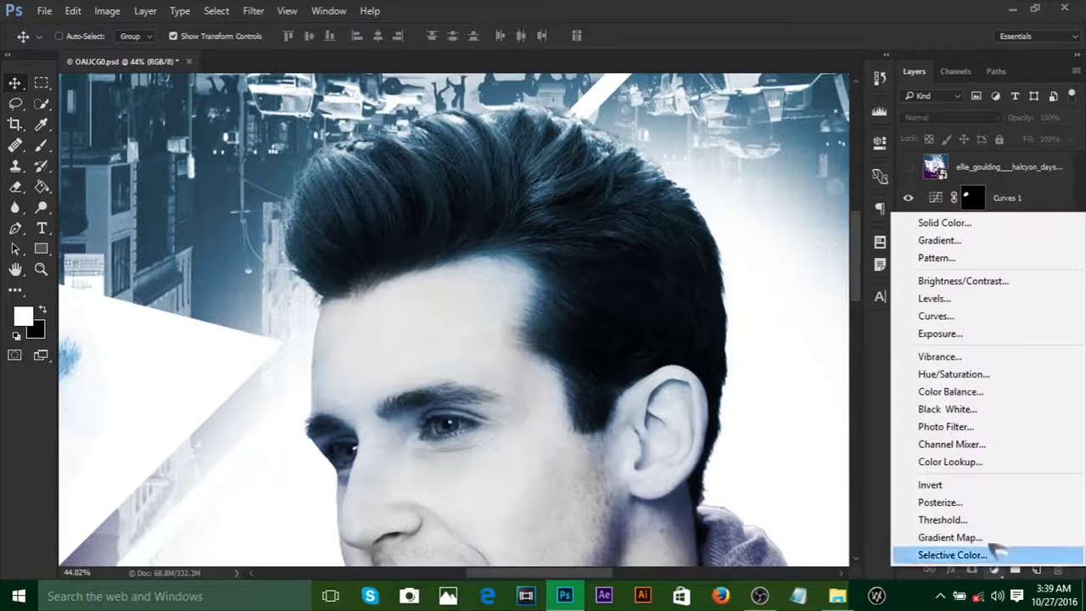
pyautogui.click(959, 316)
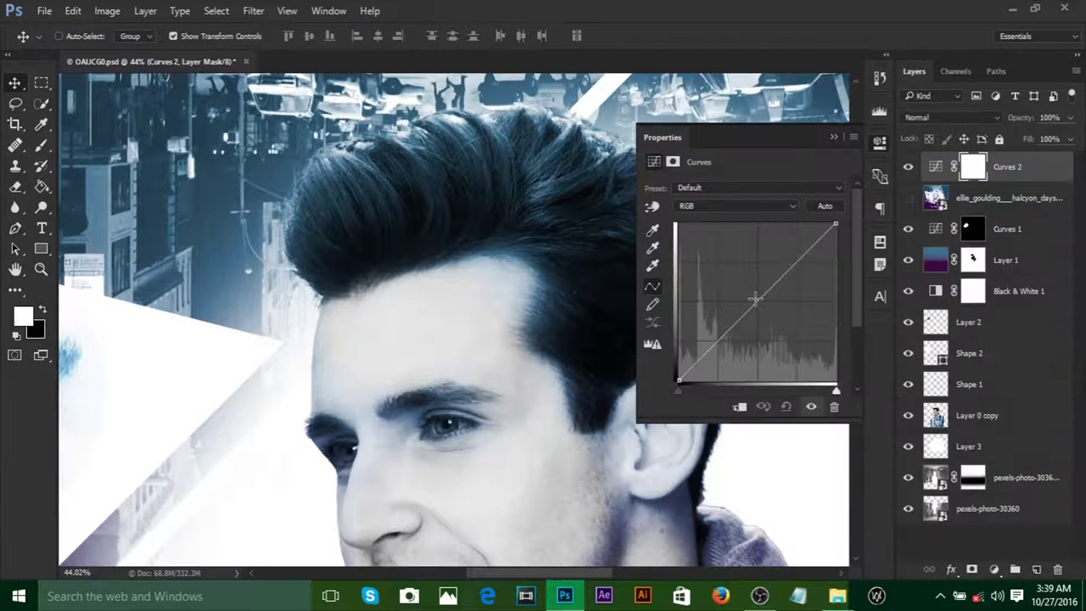
pyautogui.moveTo(756, 297); pyautogui.dragTo(744, 288)
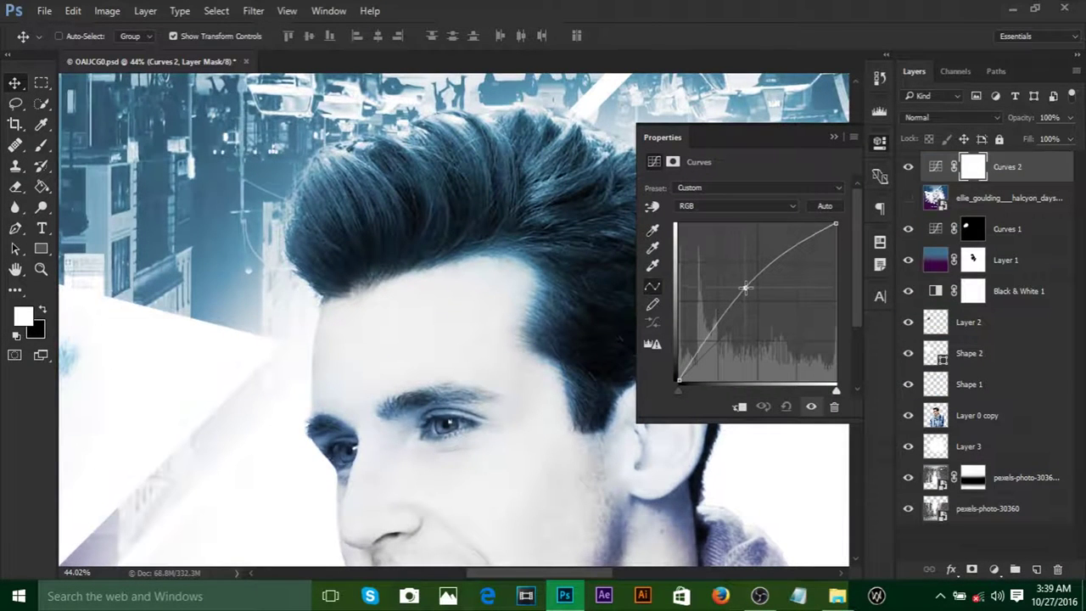
pyautogui.click(838, 136)
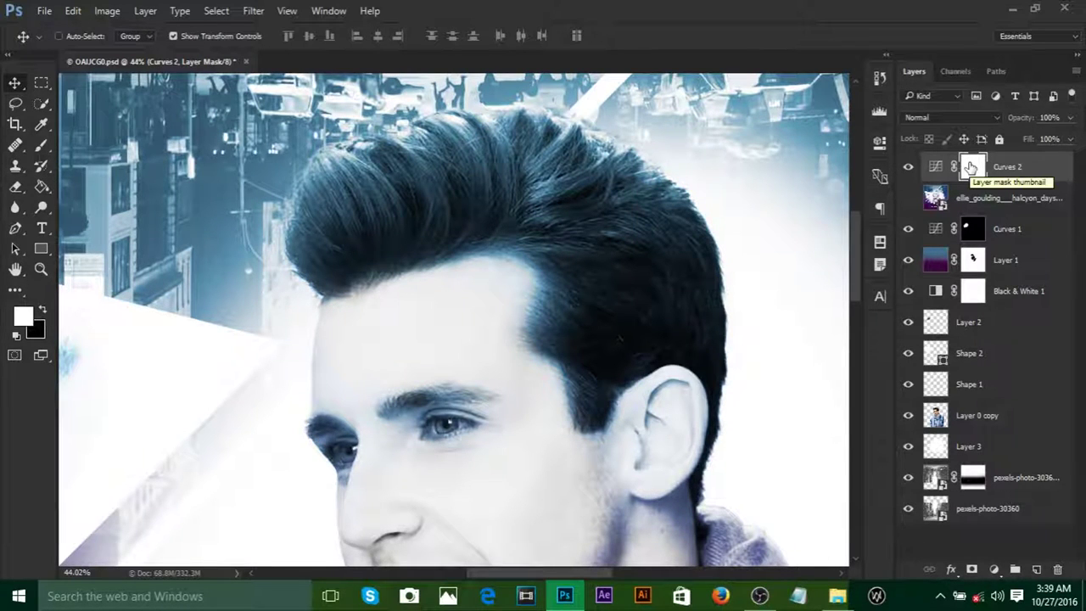
# Step: Invert the Curves 2 mask to black and set up a soft 165 px brush at 37% opacity
pyautogui.hotkey('ctrl', 'i')
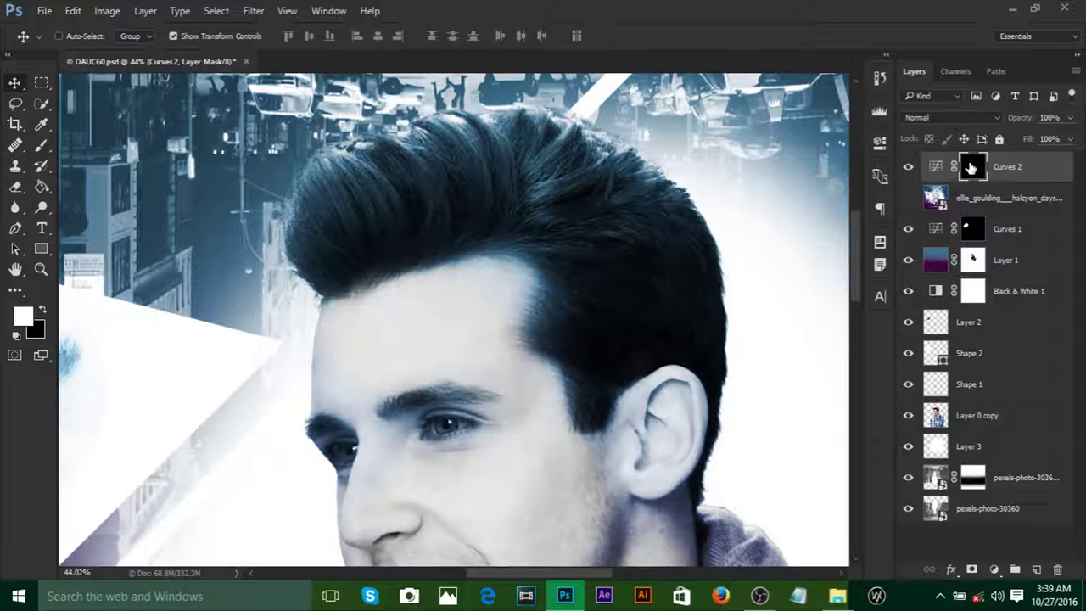
pyautogui.press('b')
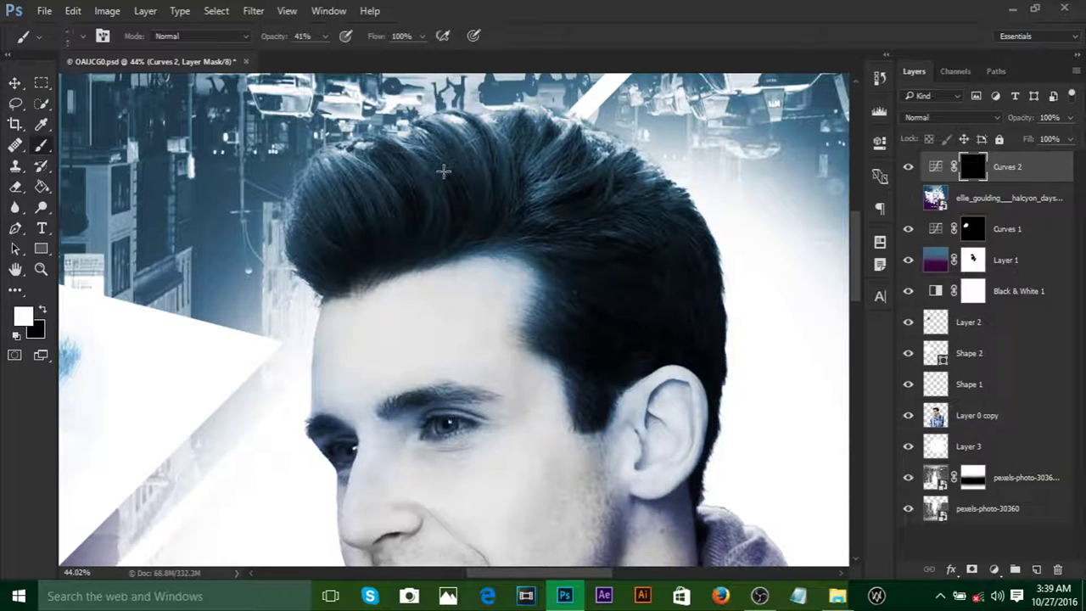
pyautogui.rightClick(441, 172)
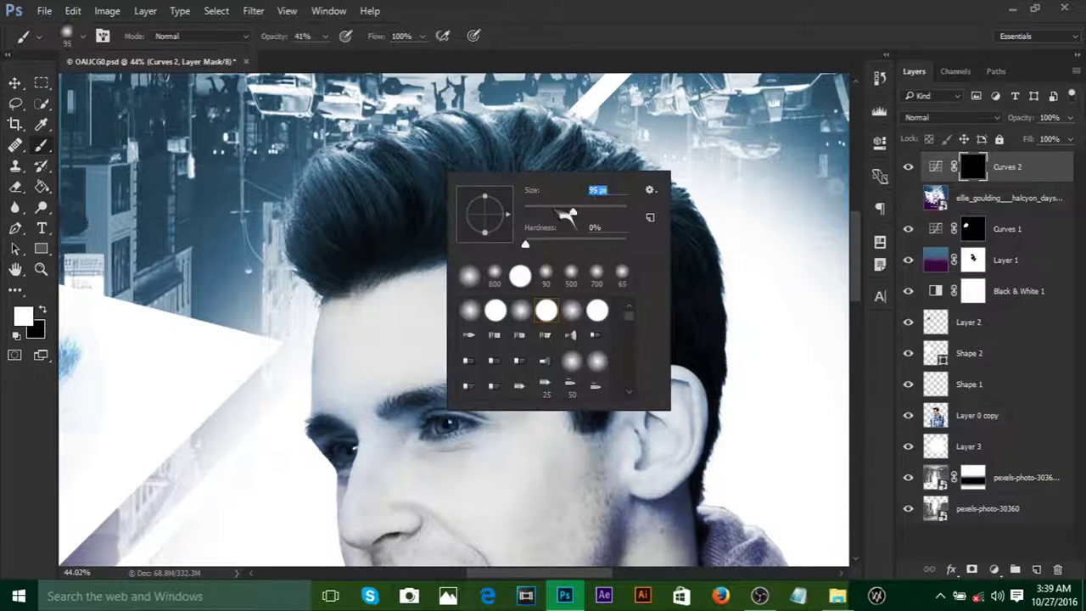
pyautogui.moveTo(575, 209); pyautogui.dragTo(592, 212)
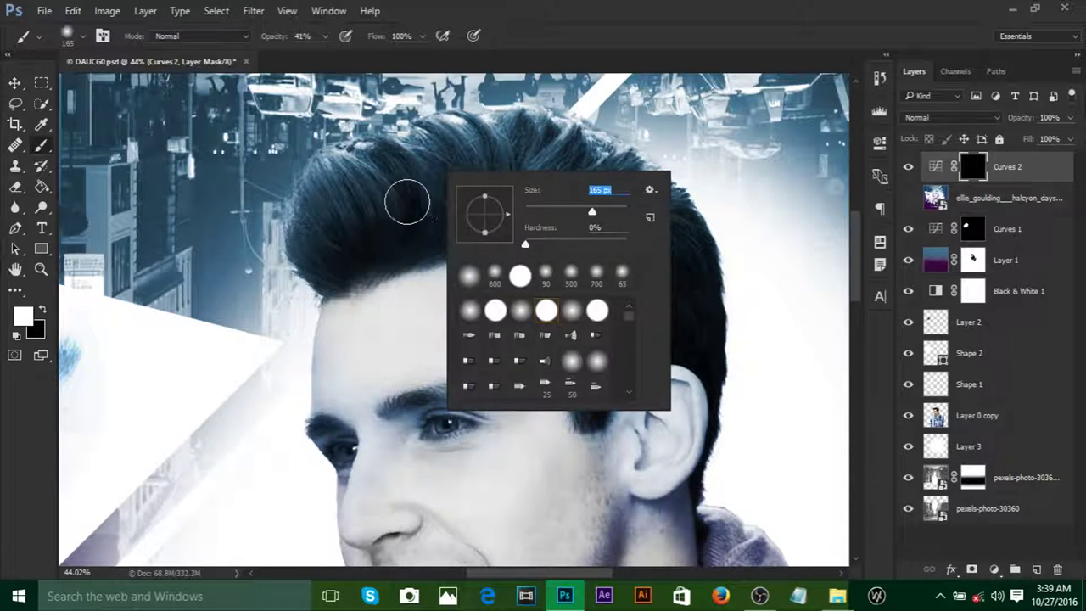
pyautogui.press('Return')
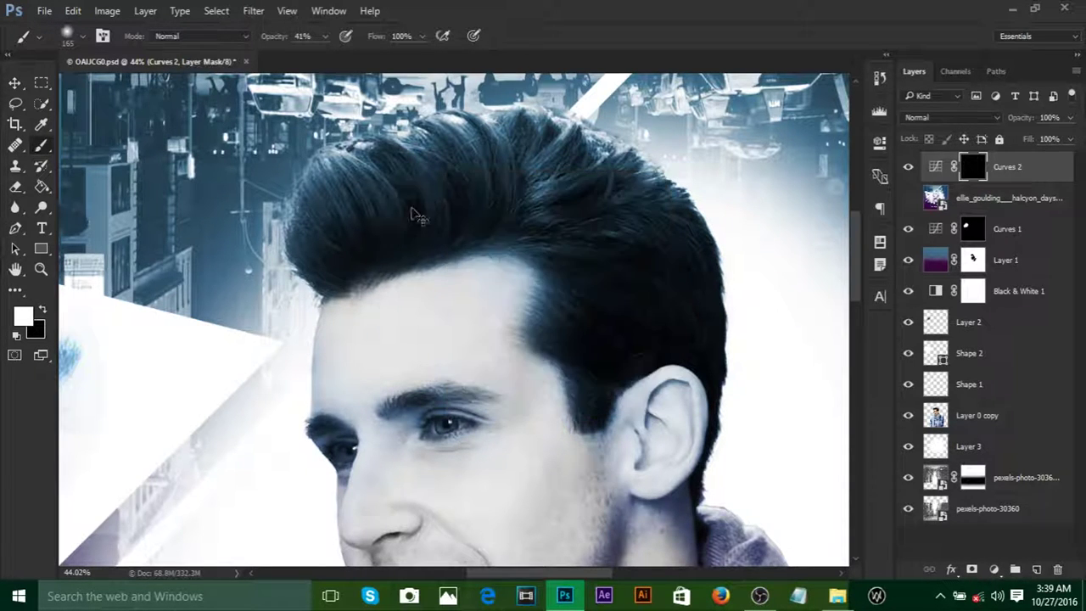
pyautogui.click(325, 37)
pyautogui.moveTo(325, 55); pyautogui.dragTo(320, 56)
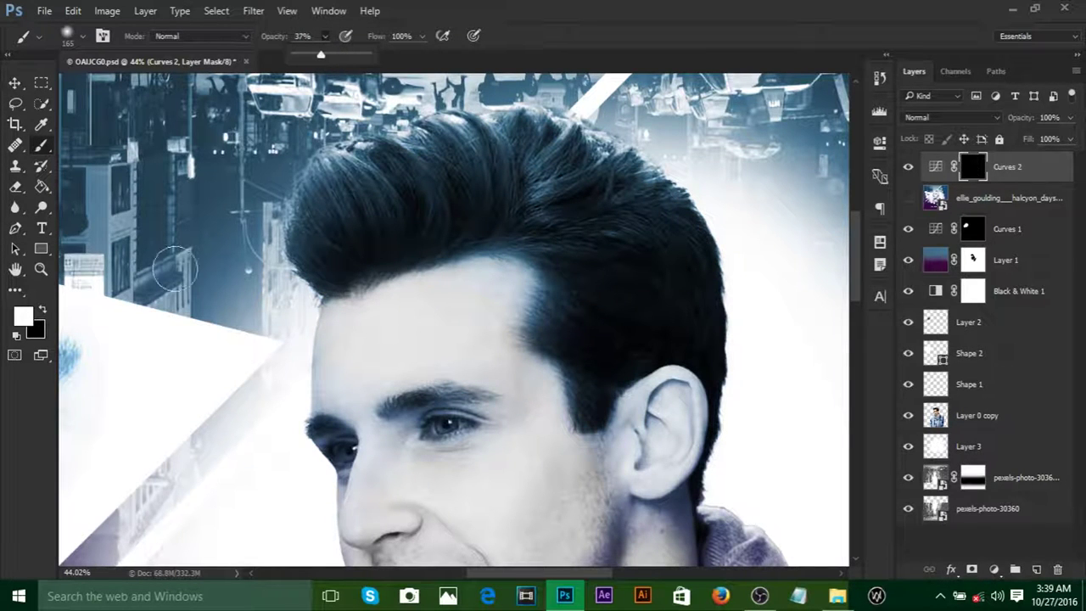
# Step: Paint white on the Curves 2 mask over the dark parts of the man's hair to bring out the strands
pyautogui.moveTo(423, 192)
pyautogui.mouseDown()
pyautogui.moveTo(348, 211)
pyautogui.moveTo(387, 195)
pyautogui.moveTo(350, 192)
pyautogui.moveTo(416, 173)
pyautogui.mouseUp()
pyautogui.moveTo(429, 230)
pyautogui.mouseDown()
pyautogui.moveTo(522, 144)
pyautogui.moveTo(387, 208)
pyautogui.moveTo(353, 188)
pyautogui.moveTo(351, 211)
pyautogui.moveTo(428, 207)
pyautogui.moveTo(461, 182)
pyautogui.moveTo(565, 194)
pyautogui.moveTo(676, 252)
pyautogui.moveTo(643, 277)
pyautogui.moveTo(692, 346)
pyautogui.moveTo(697, 293)
pyautogui.moveTo(558, 287)
pyautogui.moveTo(580, 302)
pyautogui.moveTo(612, 365)
pyautogui.moveTo(592, 344)
pyautogui.moveTo(623, 253)
pyautogui.mouseUp()
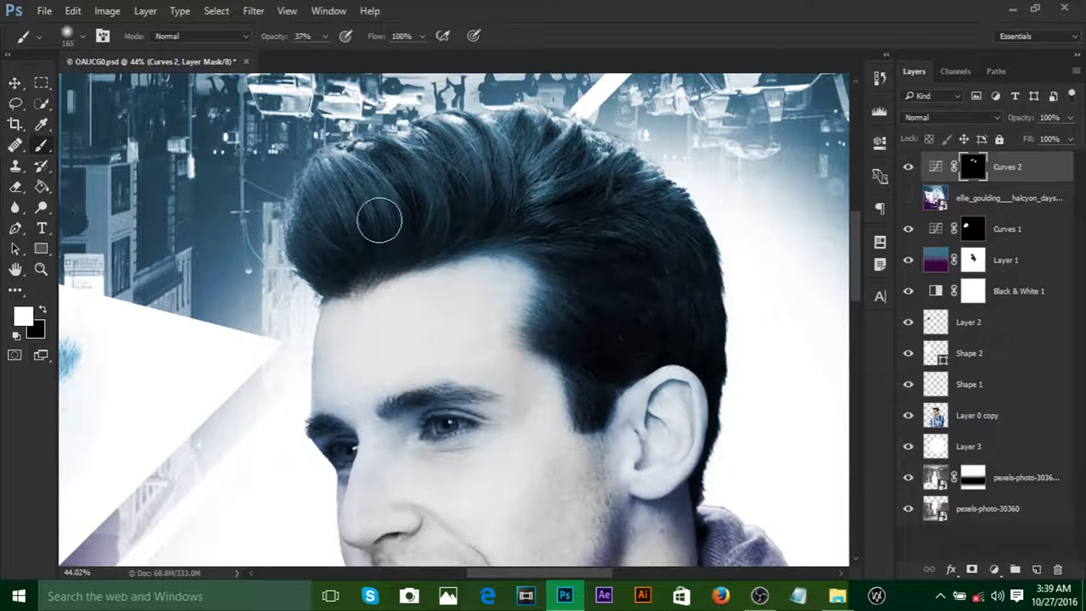
pyautogui.scroll(-3, 373, 182)
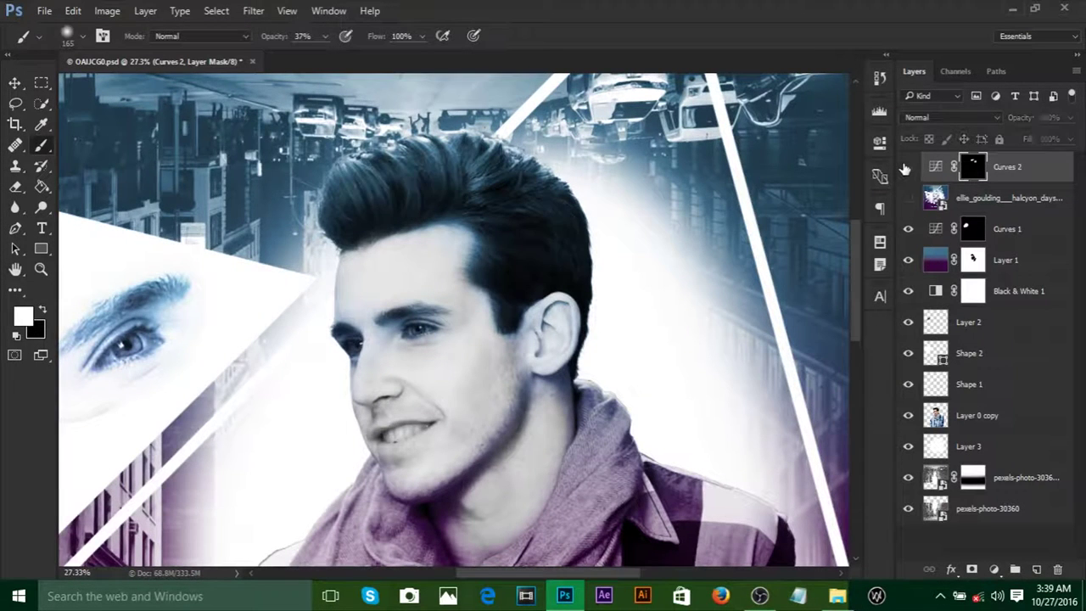
# Step: Compare the whole cover with and without the Curves 2 hair adjustment
pyautogui.scroll(-2, 470, 218)
pyautogui.scroll(-1, 471, 219)
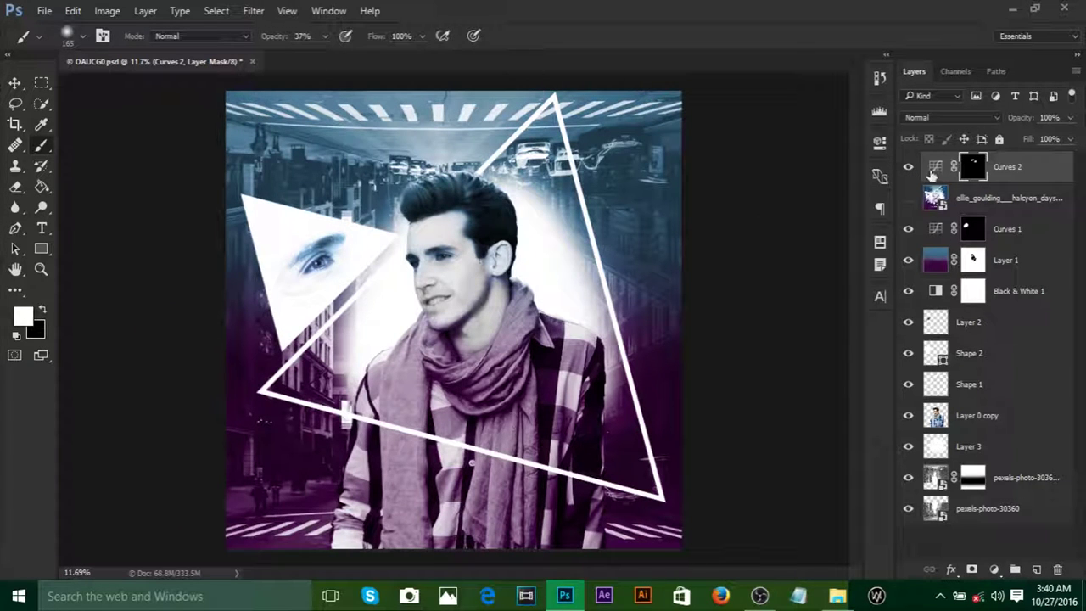
pyautogui.click(908, 170)
pyautogui.click(908, 169)
# Step: Show the Ellie Goulding reference layer to use its title area as a guide for the text
pyautogui.scroll(2, 399, 252)
pyautogui.moveTo(558, 316); pyautogui.dragTo(541, 207)
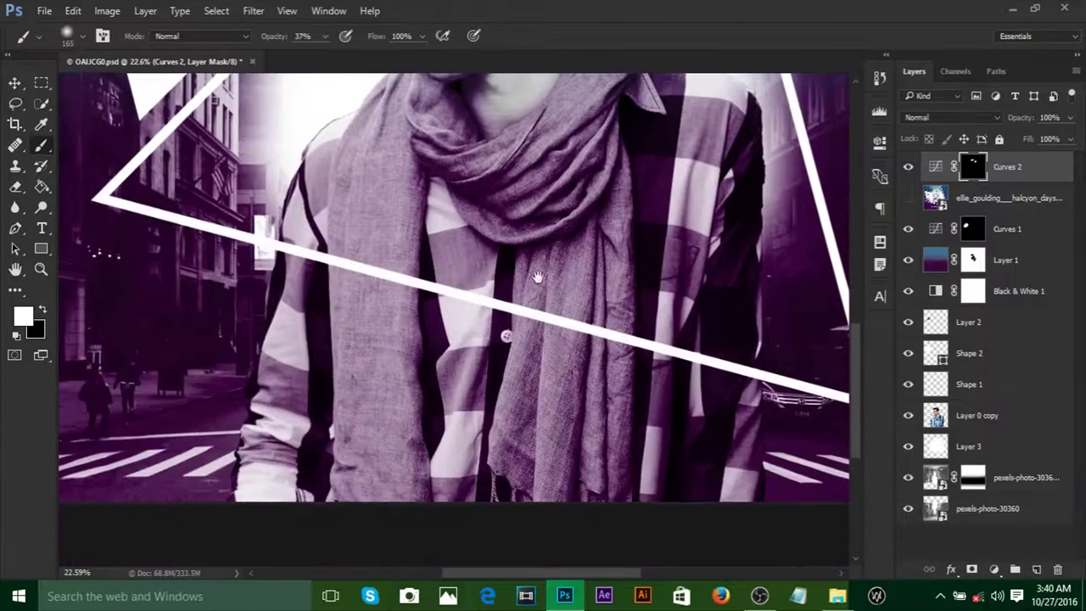
pyautogui.click(909, 201)
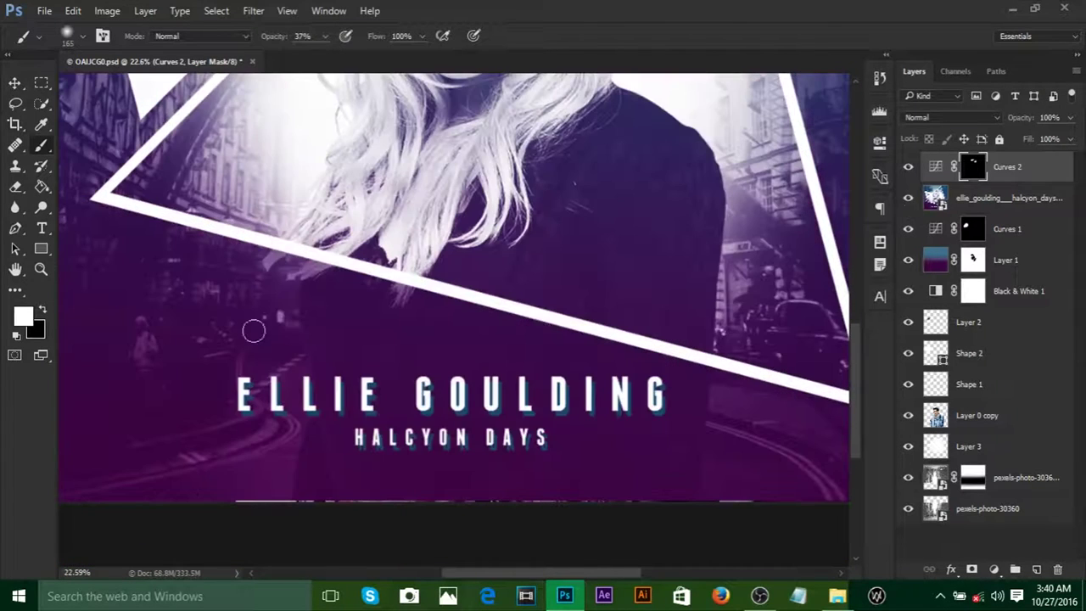
# Step: Add the white text "YOUR NAME" in Bebas Neue Regular at 135 pt and place it just above the reference title
pyautogui.click(42, 227)
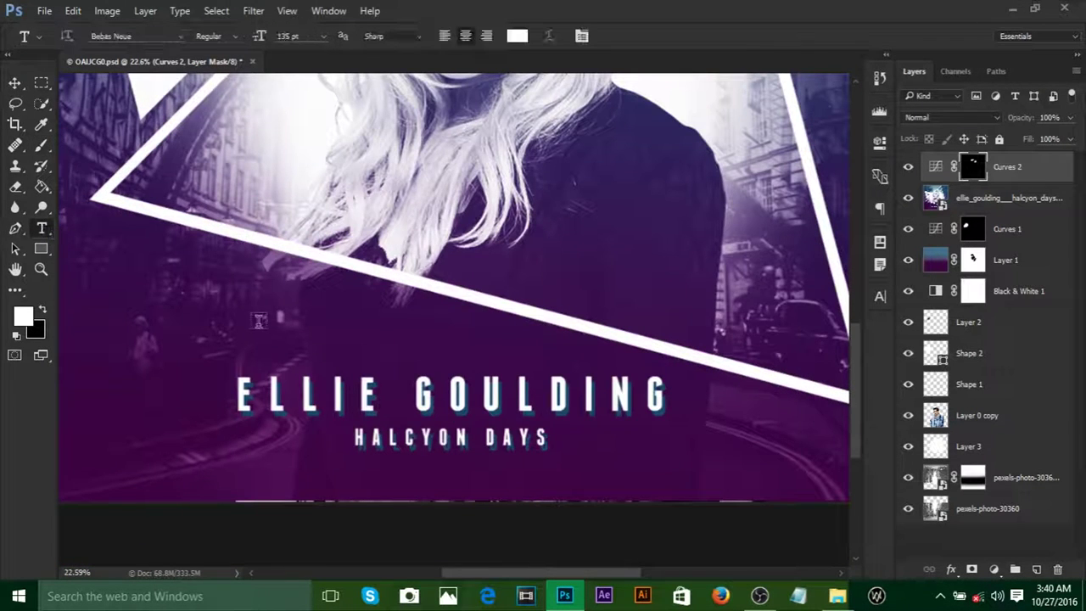
pyautogui.click(241, 338)
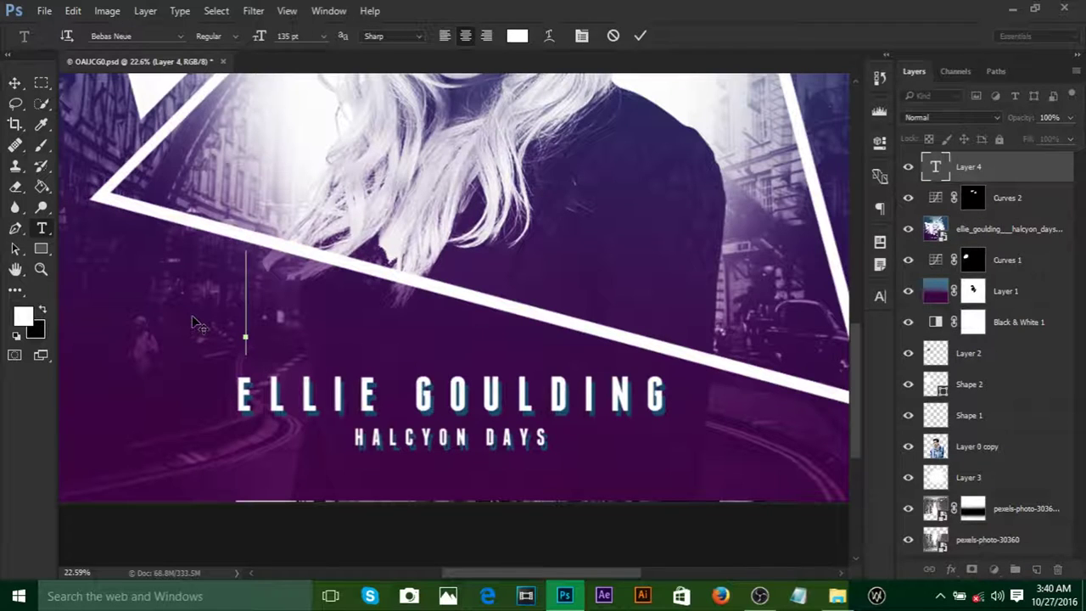
pyautogui.write('YOUR')
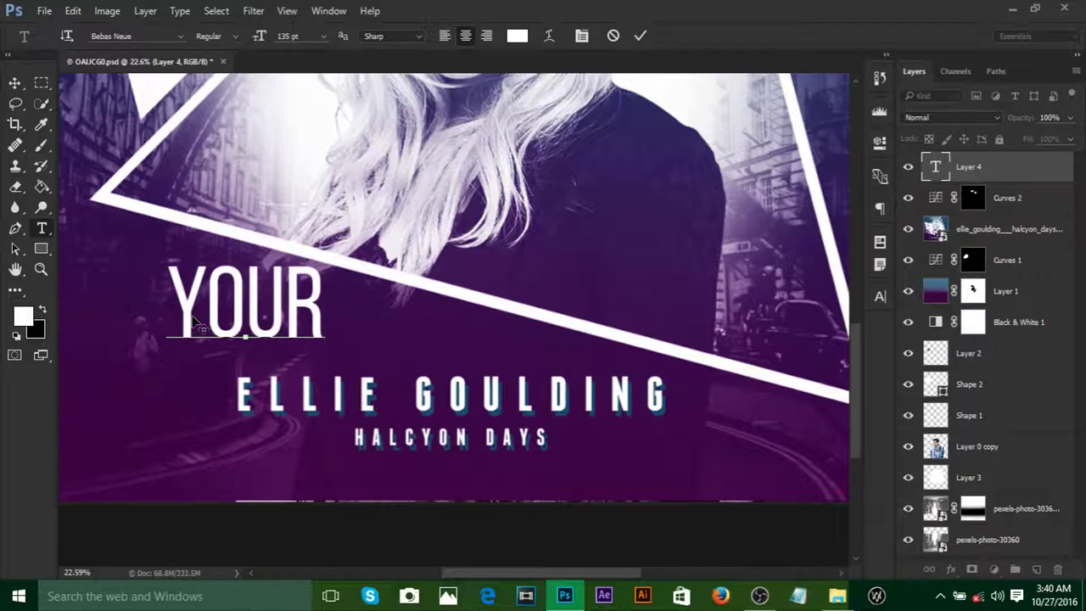
pyautogui.write(' NAEM')
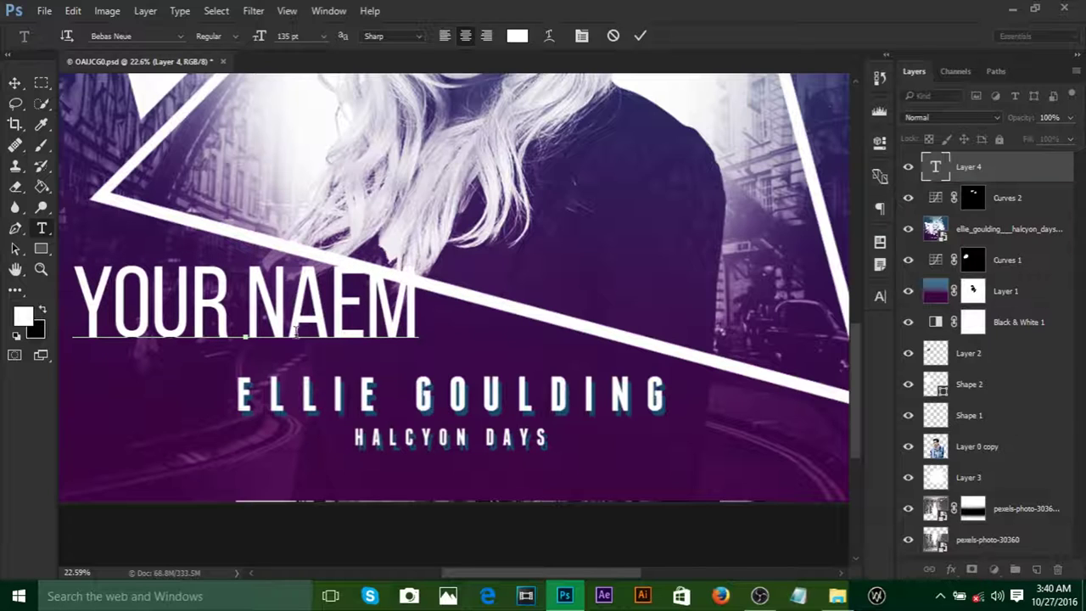
pyautogui.moveTo(363, 303); pyautogui.dragTo(344, 306)
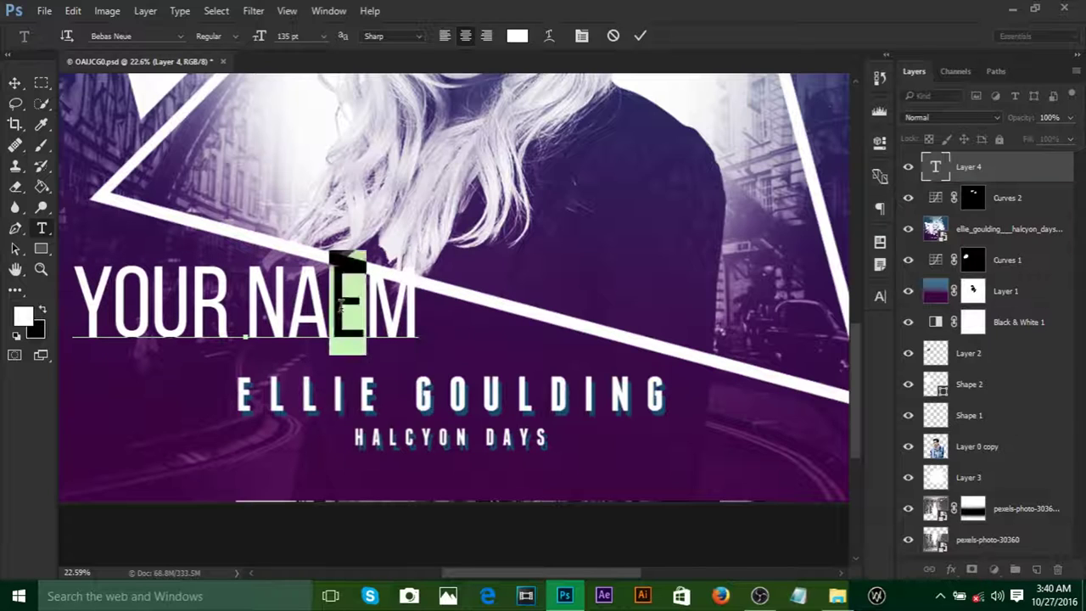
pyautogui.moveTo(418, 306); pyautogui.dragTo(341, 316)
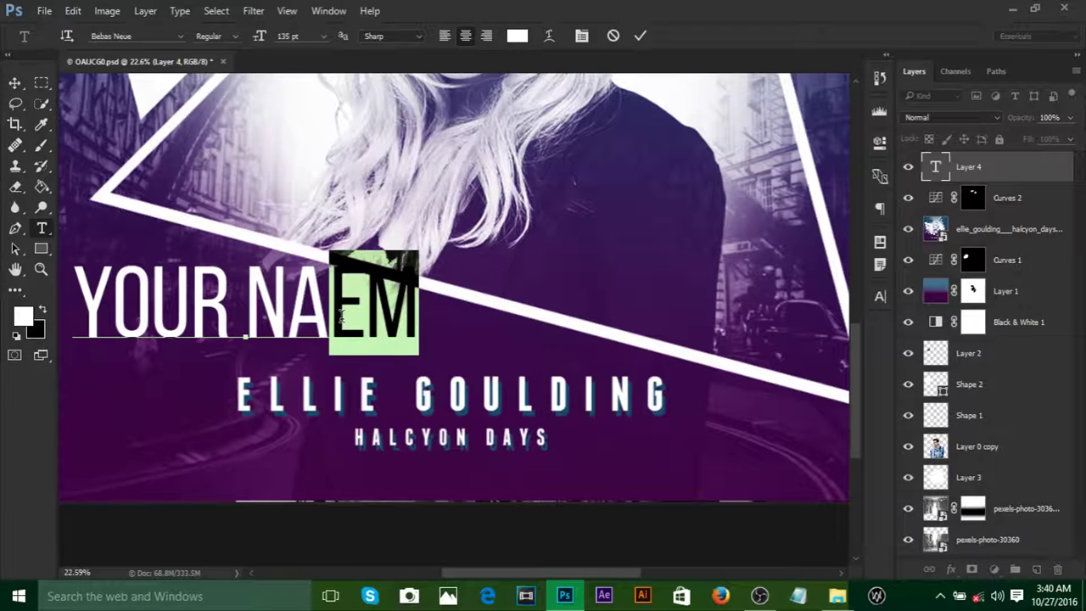
pyautogui.write('ME')
pyautogui.click(641, 36)
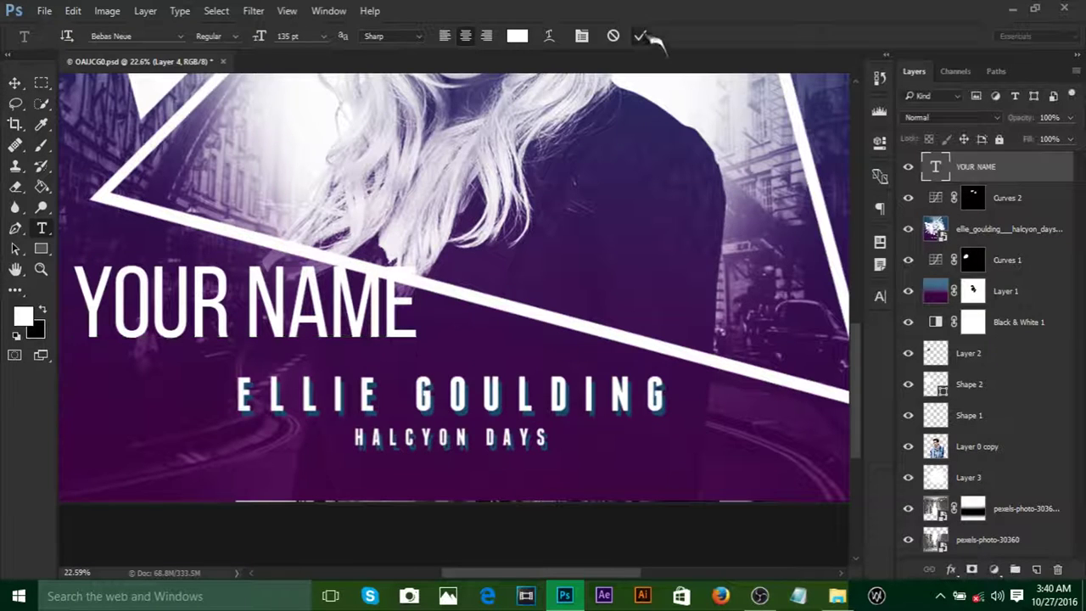
pyautogui.press('v')
pyautogui.moveTo(266, 304); pyautogui.dragTo(415, 324)
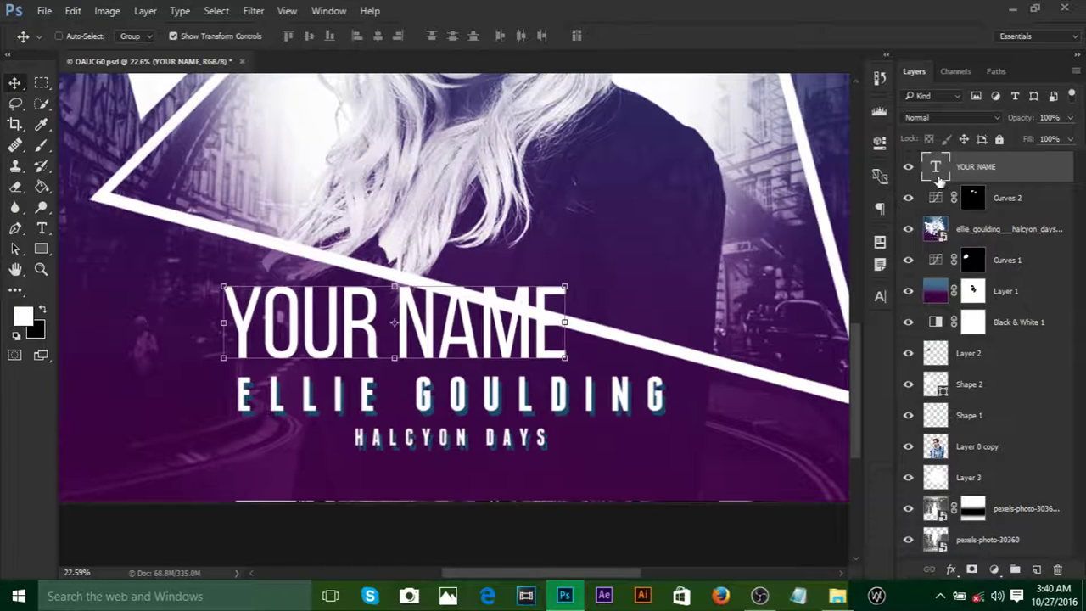
pyautogui.click(879, 296)
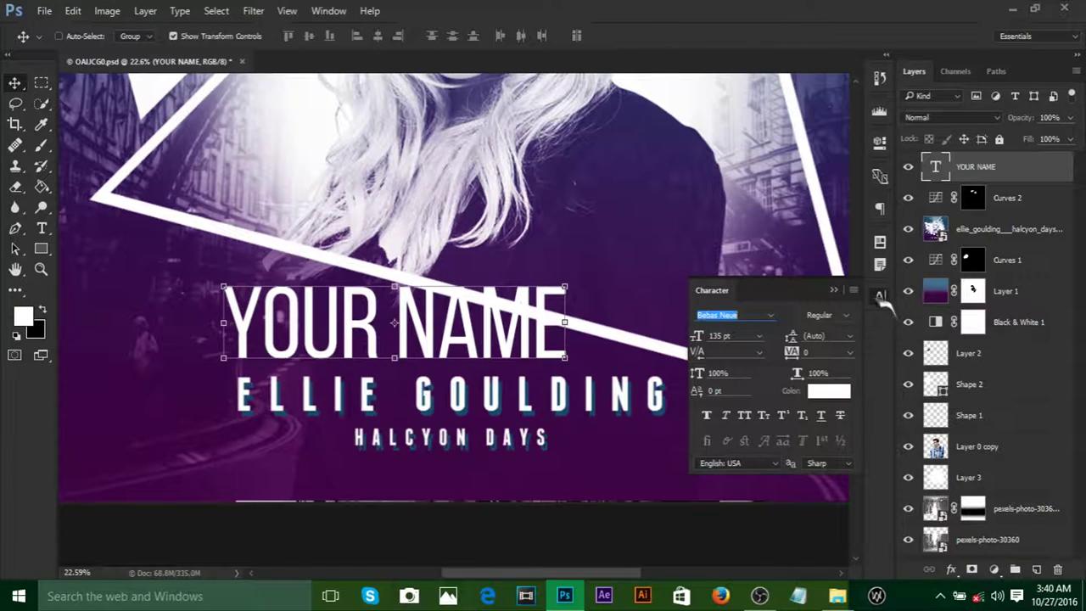
pyautogui.click(881, 297)
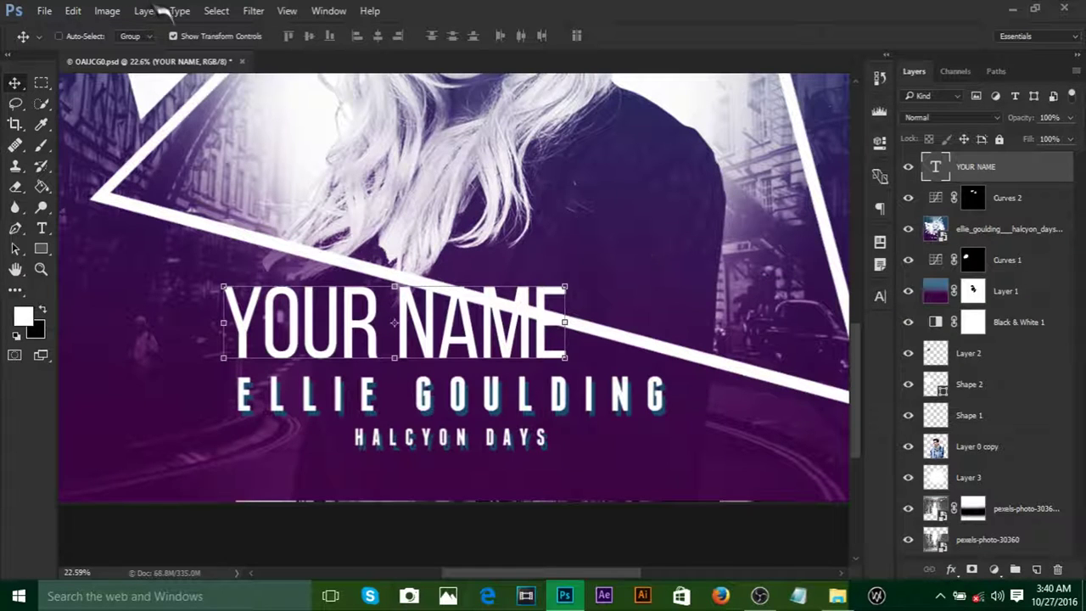
pyautogui.click(879, 296)
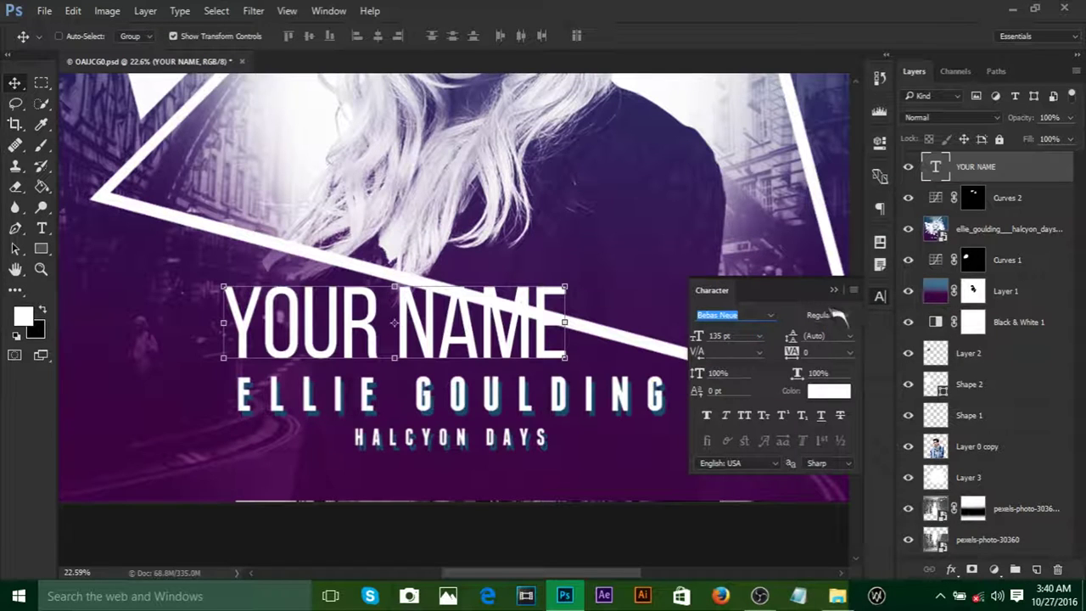
pyautogui.click(846, 316)
pyautogui.click(855, 366)
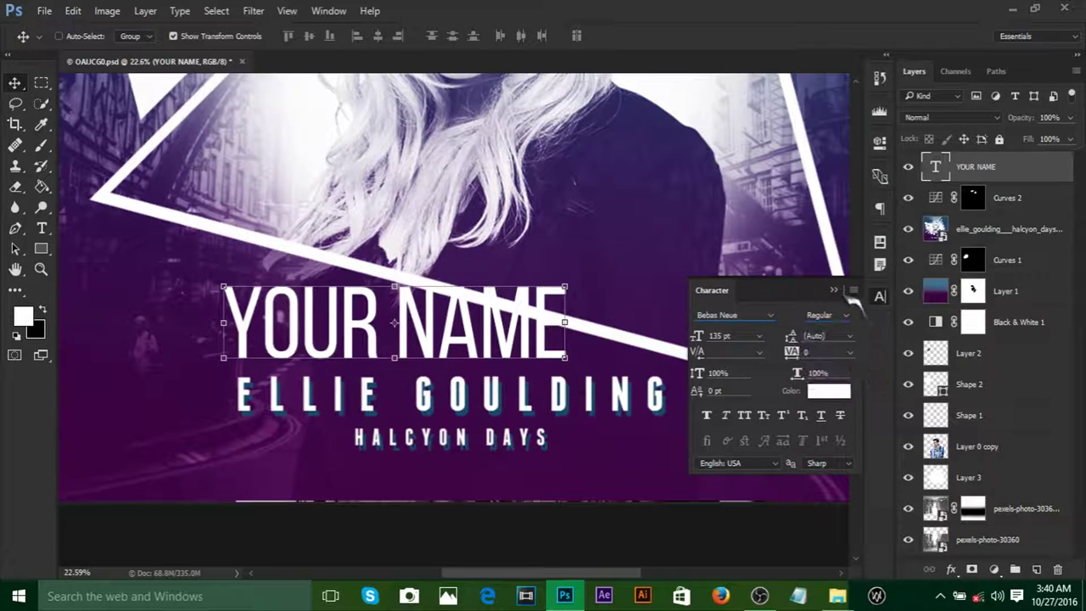
pyautogui.click(836, 289)
# Step: Scale the "YOUR NAME" text down to about 67 pt and align its start with the start of the reference title
pyautogui.scroll(3, 480, 346)
pyautogui.scroll(-1, 500, 340)
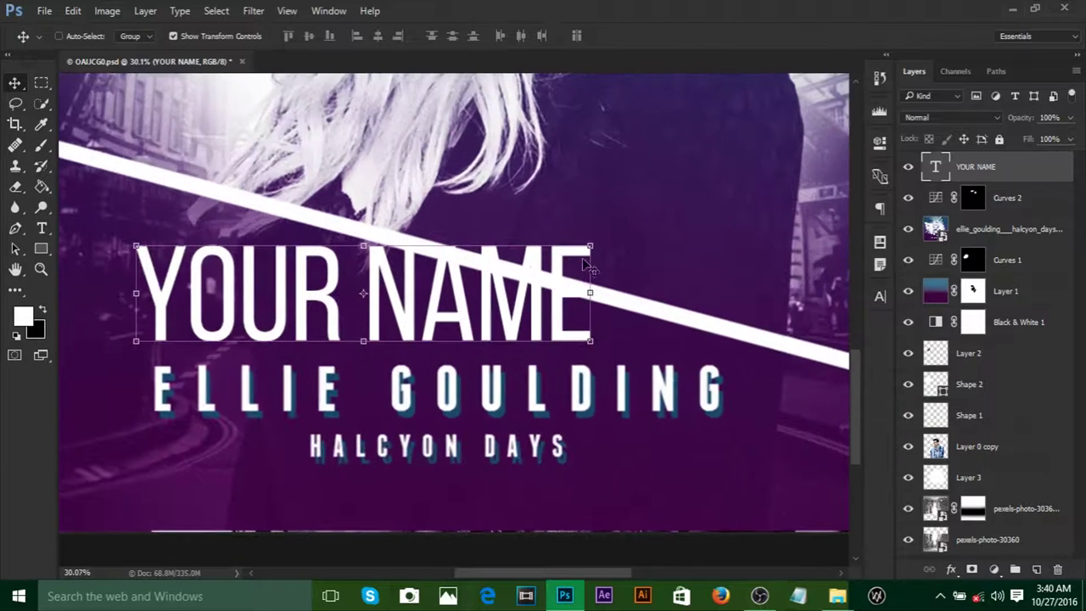
pyautogui.hotkey('ctrl', 't')
pyautogui.moveTo(592, 230); pyautogui.dragTo(478, 262)
pyautogui.click(678, 37)
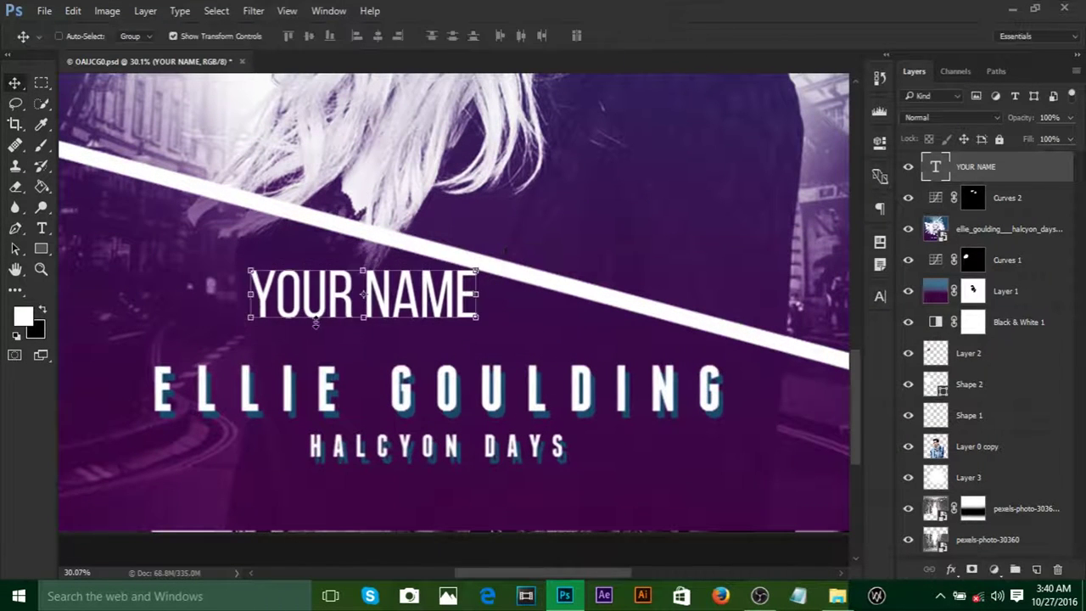
pyautogui.moveTo(341, 303); pyautogui.dragTo(240, 336)
# Step: Set the tracking of the "YOUR NAME" text to 340 and centre it roughly over the reference title
pyautogui.click(879, 296)
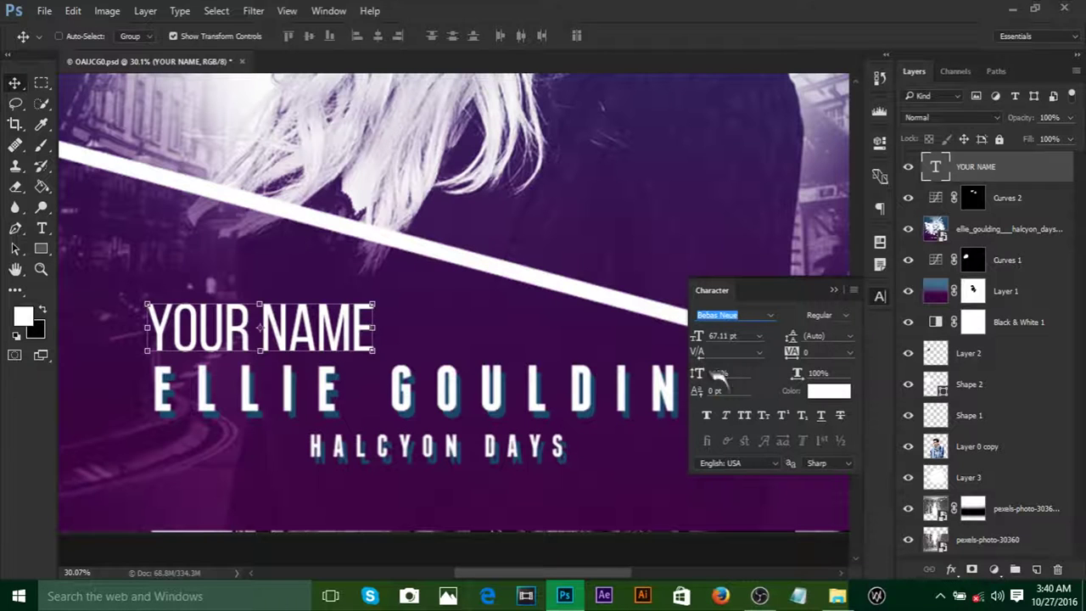
pyautogui.moveTo(790, 354); pyautogui.dragTo(802, 361)
pyautogui.moveTo(441, 298); pyautogui.dragTo(582, 294)
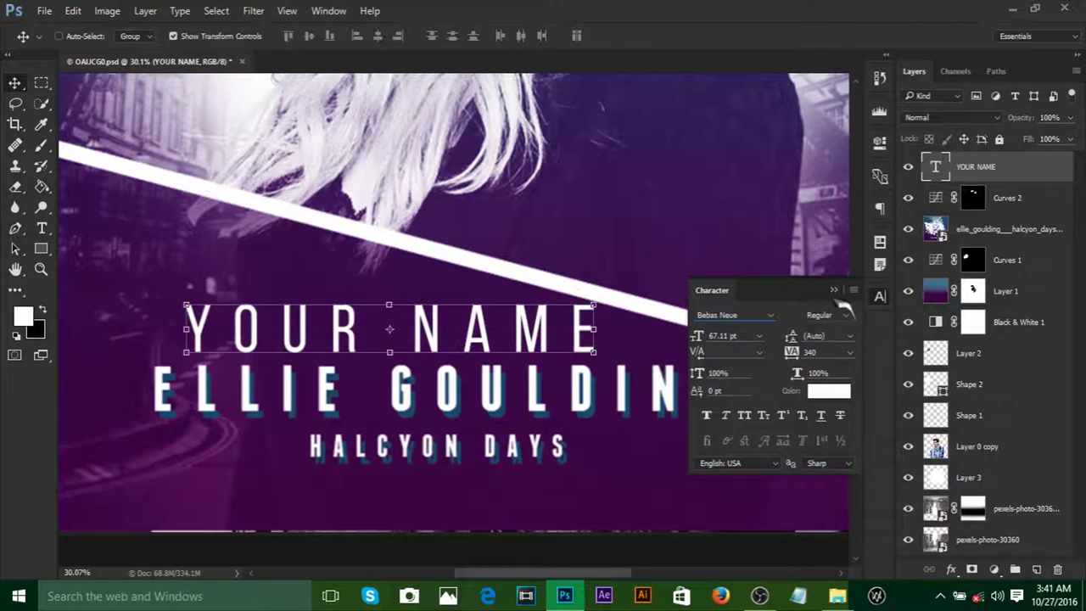
pyautogui.click(834, 290)
pyautogui.moveTo(524, 341); pyautogui.dragTo(557, 338)
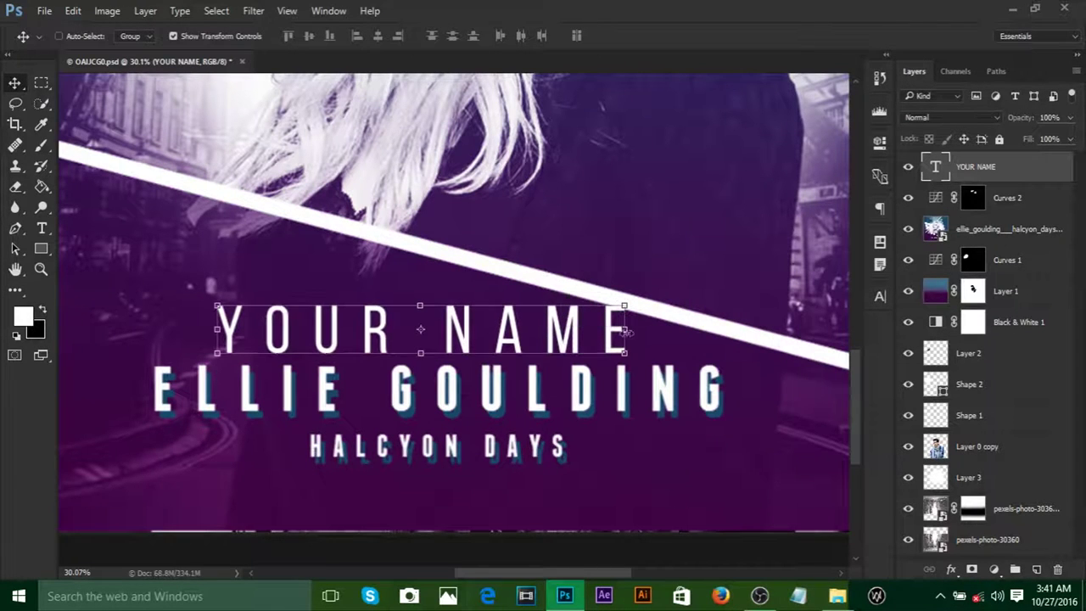
# Step: Set the horizontal scale of "YOUR NAME" to 121% and move the text up, clear of the reference title
pyautogui.scroll(-3, 440, 255)
pyautogui.moveTo(531, 209); pyautogui.dragTo(395, 249)
pyautogui.click(880, 296)
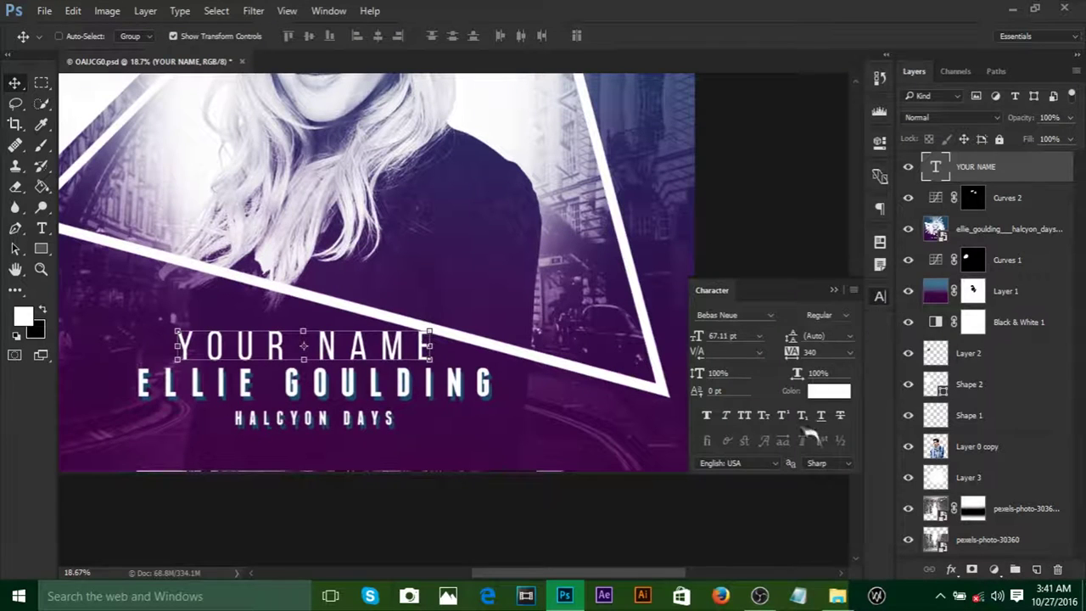
pyautogui.moveTo(798, 375)
pyautogui.mouseDown()
pyautogui.moveTo(811, 378)
pyautogui.moveTo(795, 384)
pyautogui.mouseUp()
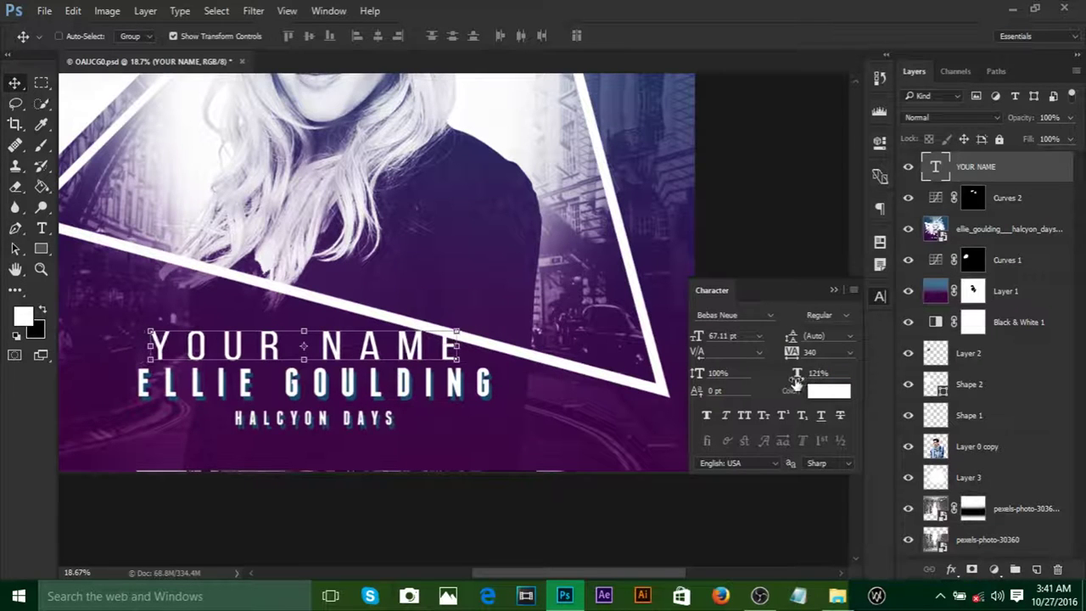
pyautogui.click(834, 290)
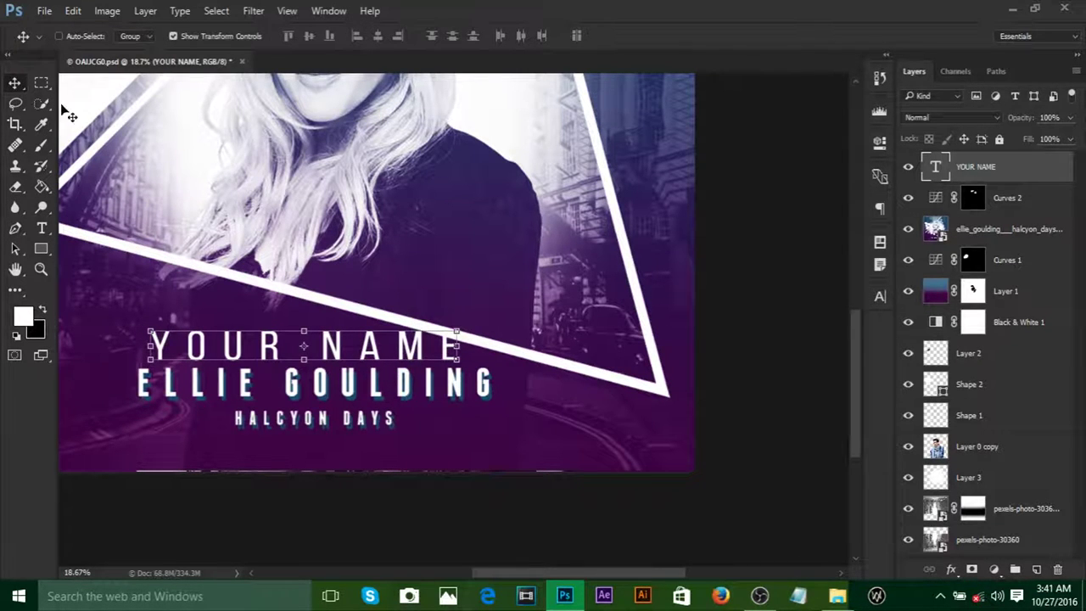
pyautogui.moveTo(400, 248); pyautogui.dragTo(526, 216)
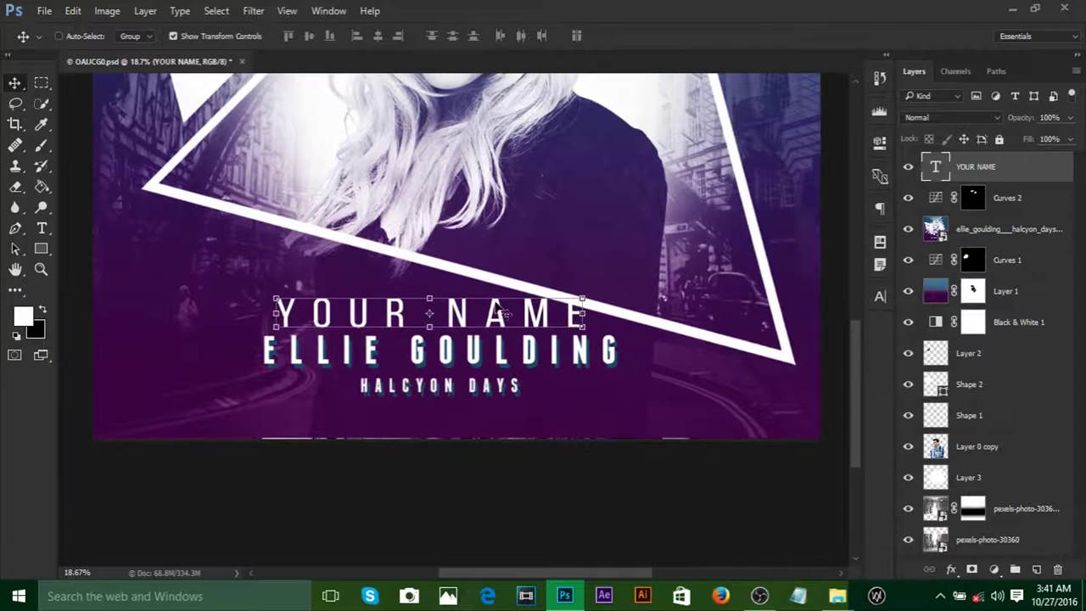
pyautogui.moveTo(466, 312); pyautogui.dragTo(456, 273)
# Step: Duplicate the "YOUR NAME" text directly below itself and change the copy to read "SAMPLE TEXT"
pyautogui.scroll(3, 405, 304)
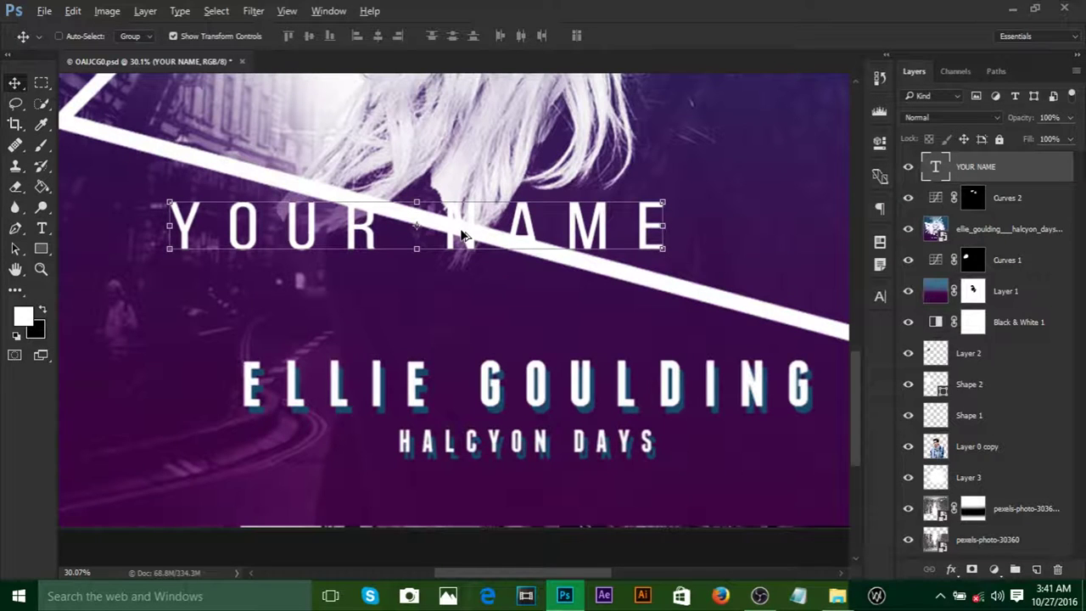
pyautogui.moveTo(463, 238); pyautogui.dragTo(463, 307)
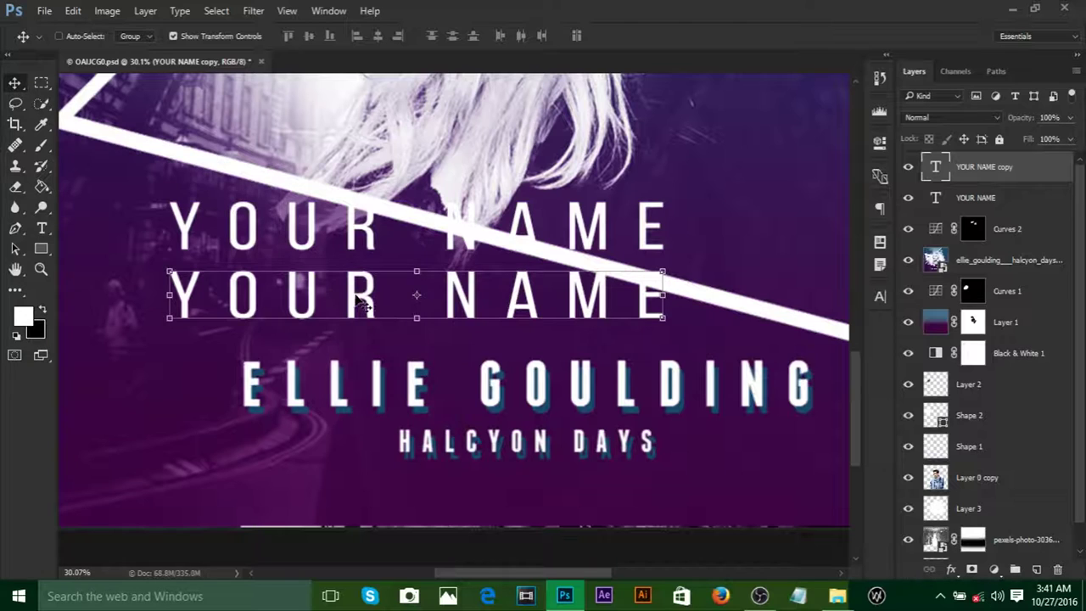
pyautogui.doubleClick(936, 168)
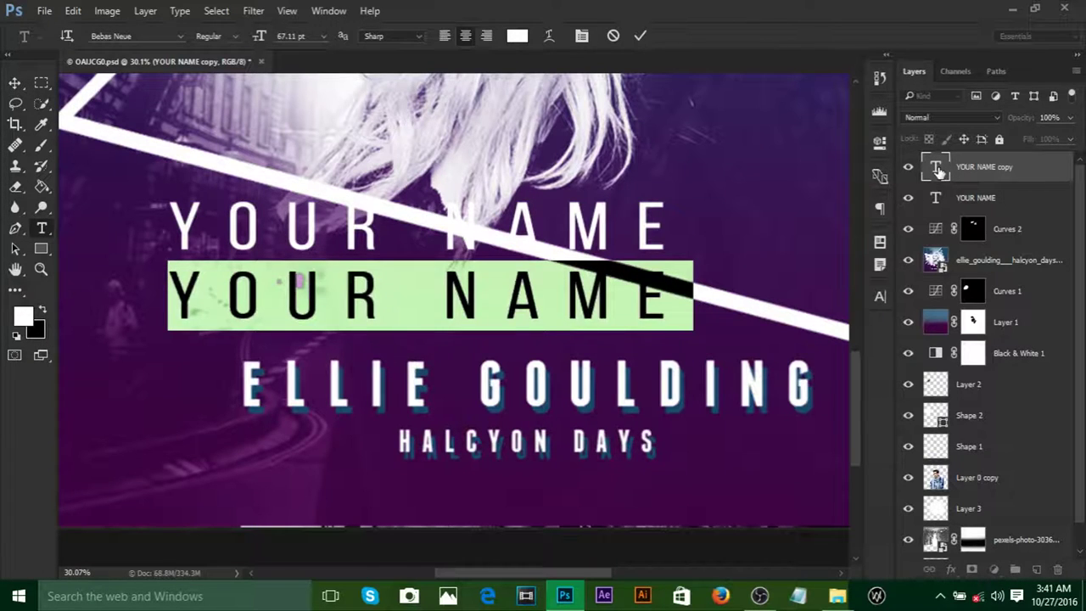
pyautogui.write('SAMPLE')
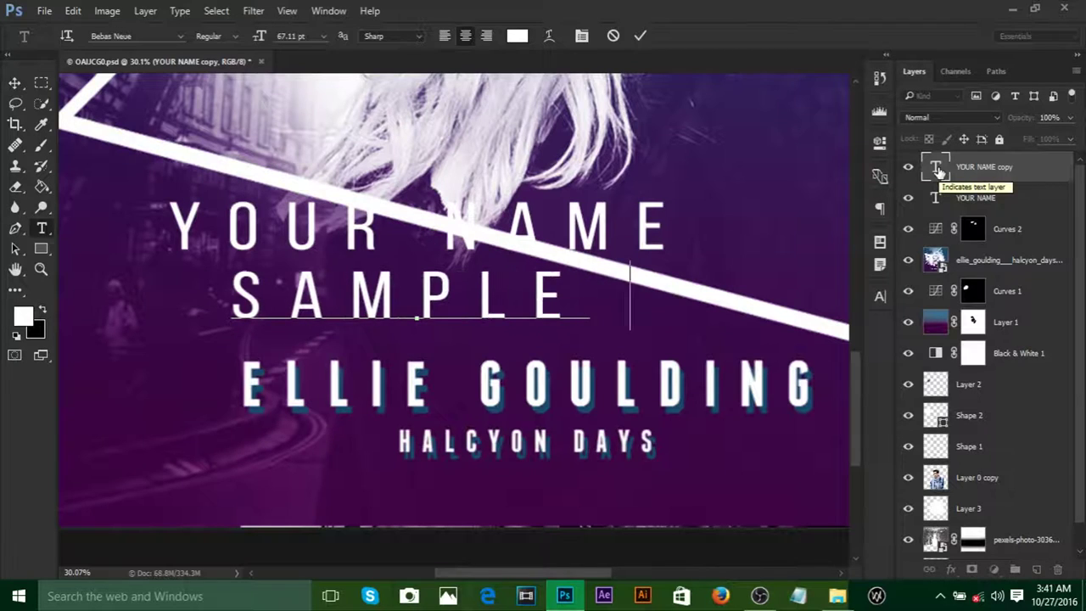
pyautogui.write(' TEXT')
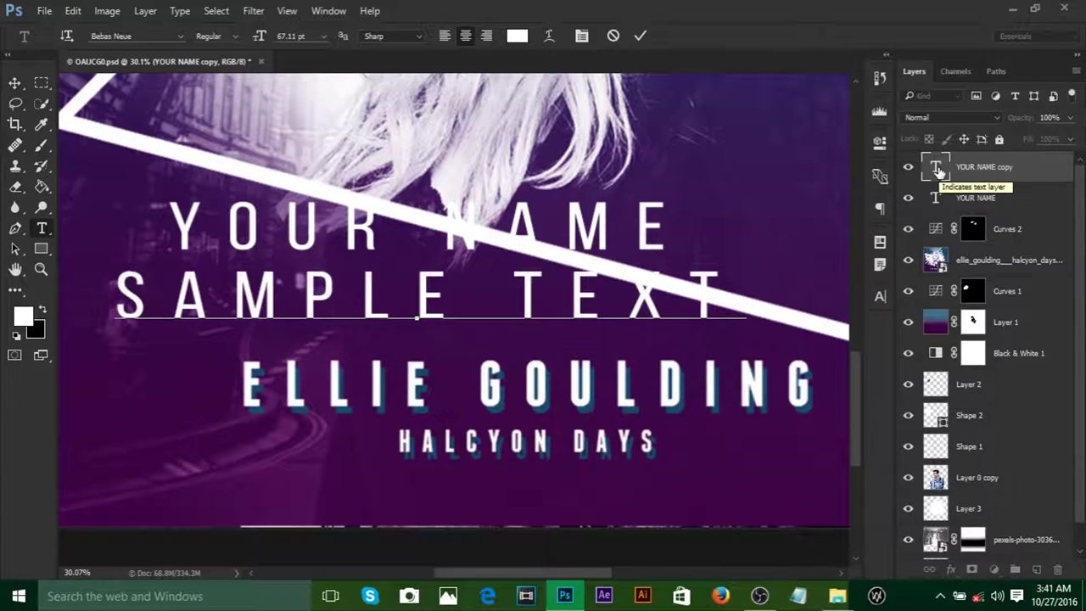
pyautogui.click(640, 36)
# Step: Set the tracking of "SAMPLE TEXT" to 80 and scale it down to about 37.6 pt, centred beneath "YOUR NAME"
pyautogui.press('v')
pyautogui.click(882, 295)
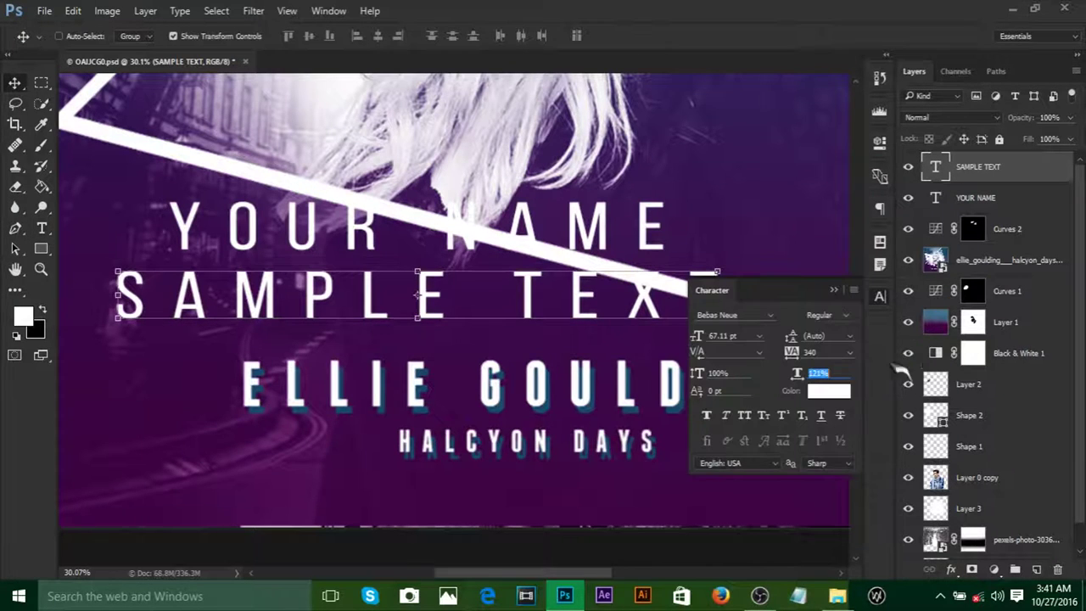
pyautogui.click(818, 351)
pyautogui.click(849, 352)
pyautogui.click(853, 217)
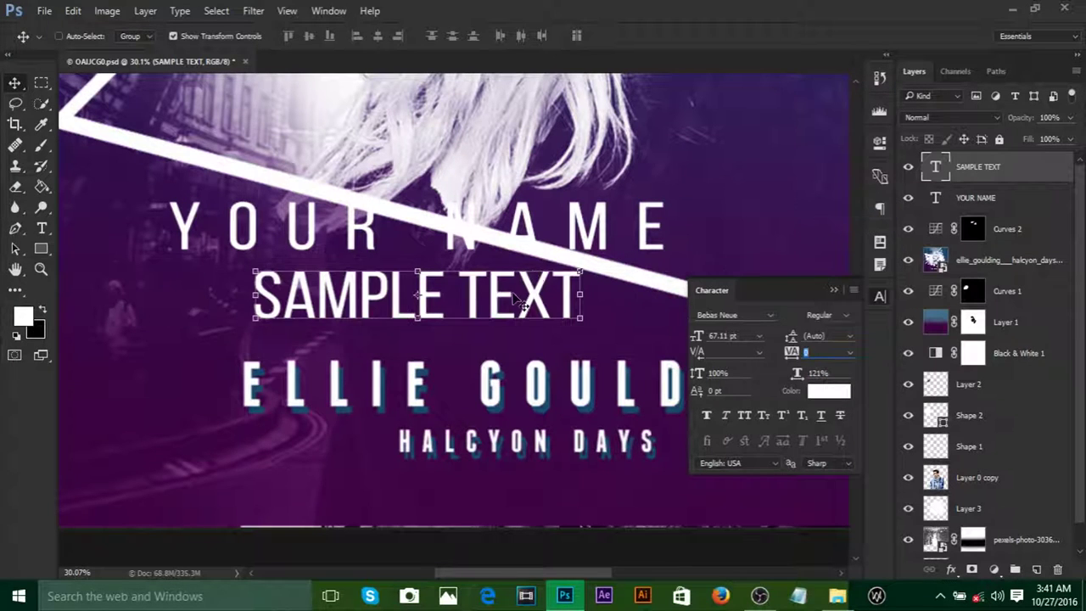
pyautogui.moveTo(500, 299)
pyautogui.mouseDown()
pyautogui.moveTo(506, 316)
pyautogui.moveTo(505, 306)
pyautogui.mouseUp()
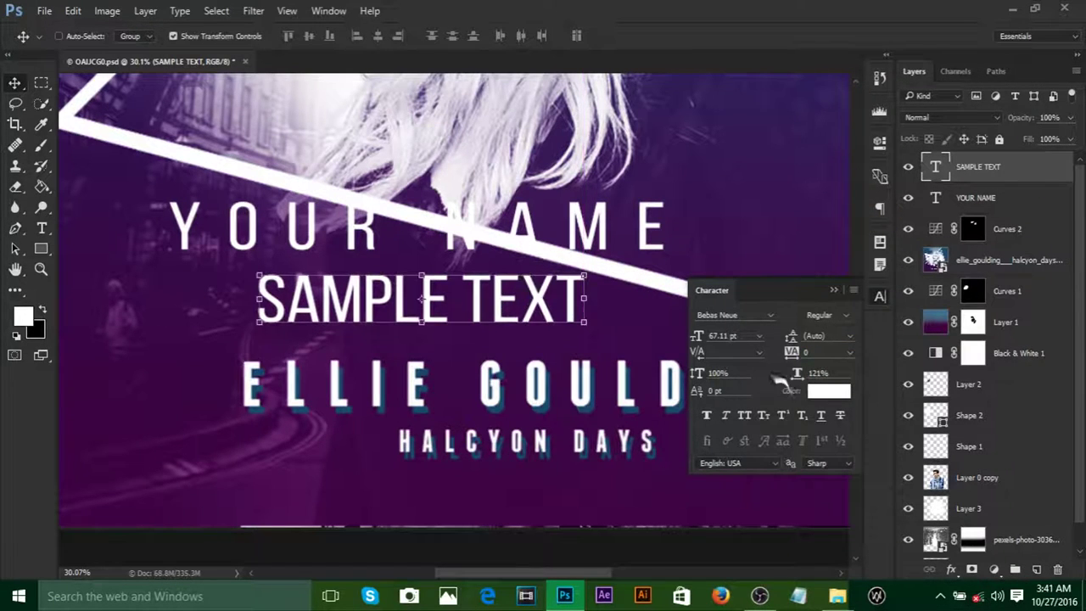
pyautogui.moveTo(789, 358); pyautogui.dragTo(727, 337)
pyautogui.write('160')
pyautogui.moveTo(617, 275); pyautogui.dragTo(464, 265)
pyautogui.click(676, 35)
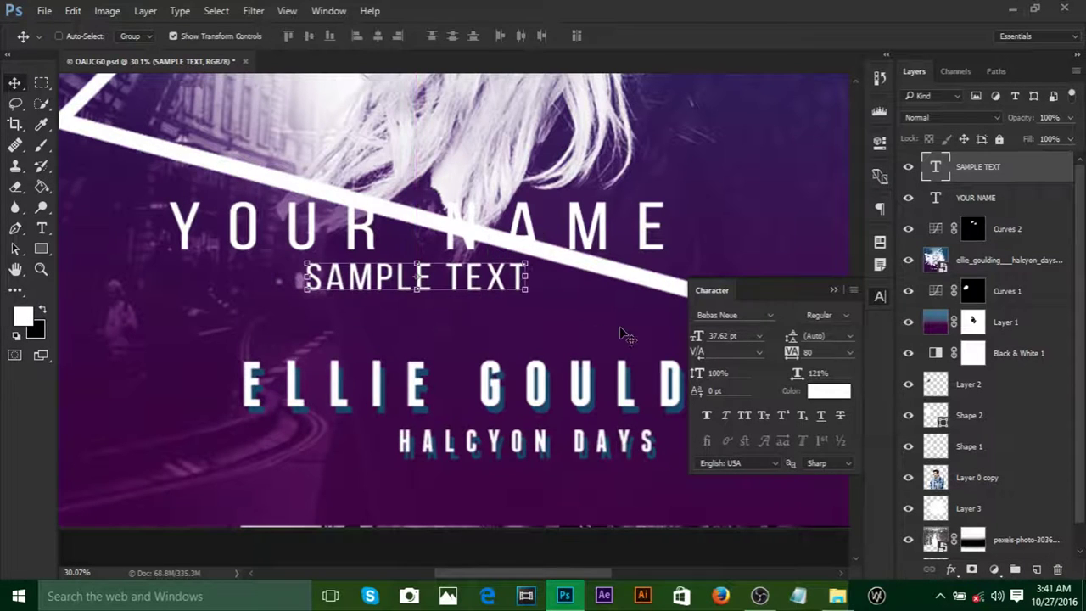
pyautogui.click(834, 290)
# Step: Hide the Ellie Goulding reference layer and view the whole cover with both text lines
pyautogui.scroll(-2, 437, 265)
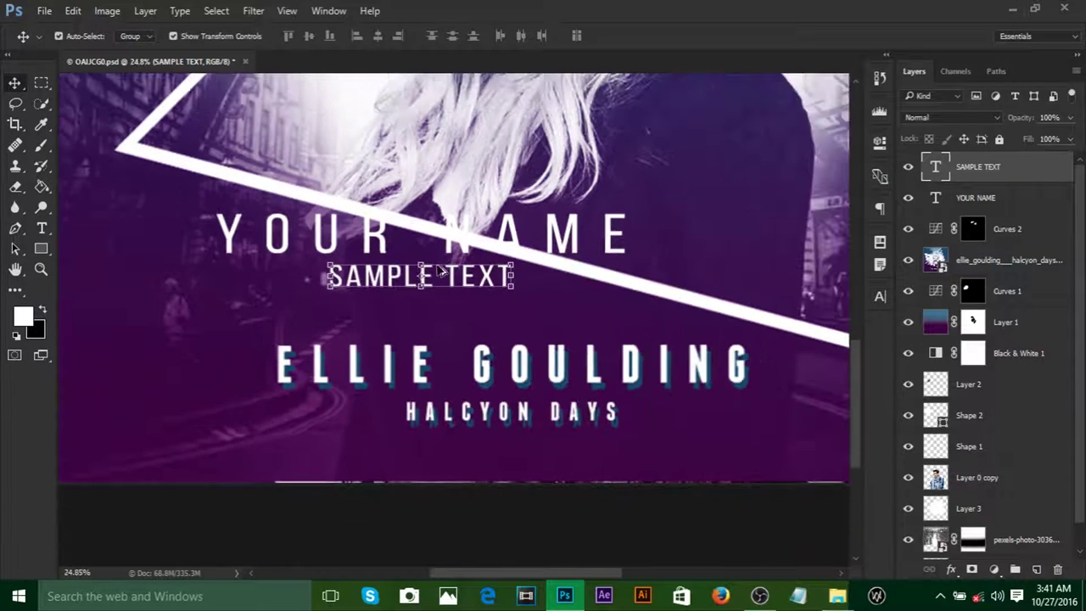
pyautogui.click(907, 262)
pyautogui.scroll(-4, 564, 279)
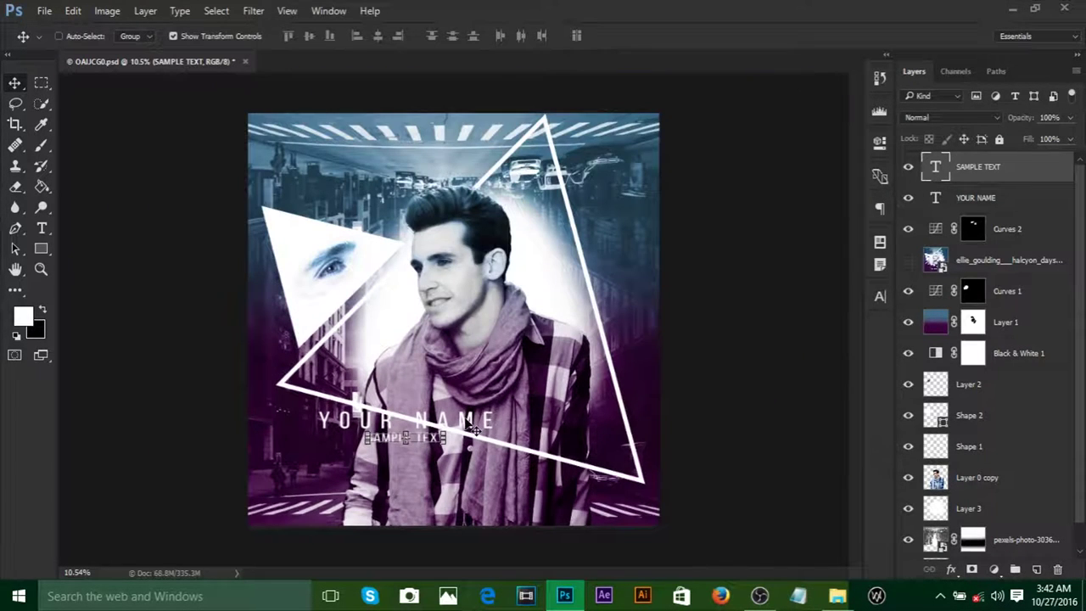
# Step: Move the "YOUR NAME" and "SAMPLE TEXT" lines together down below the triangle and slightly right, near the cover's lower edge
pyautogui.click(980, 200)
pyautogui.keyDown('shift'); pyautogui.click(985, 169); pyautogui.keyUp('shift')
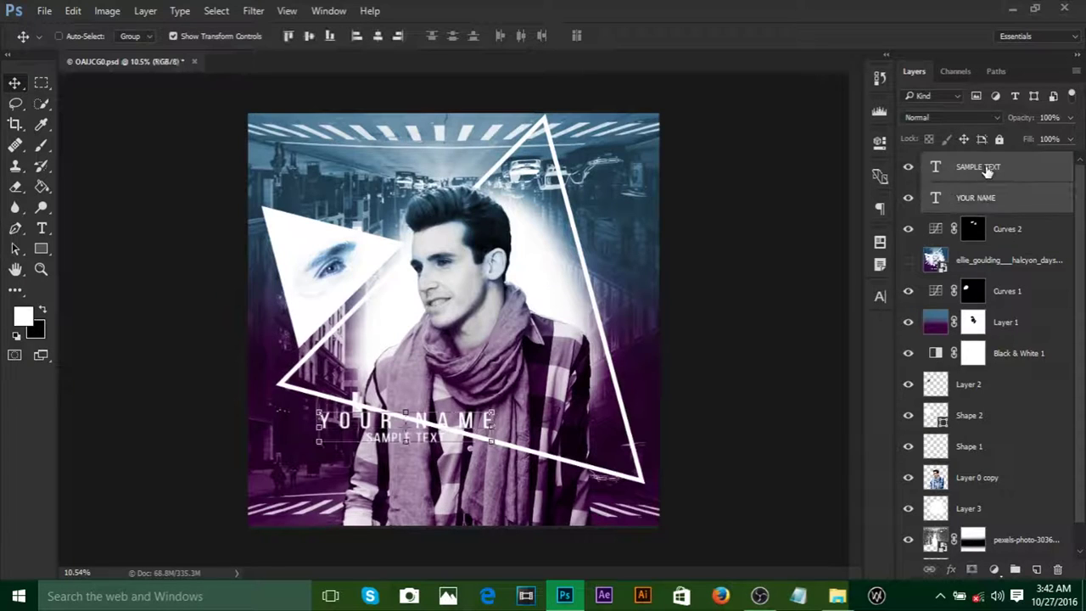
pyautogui.hotkey('shift', 'Down')
pyautogui.hotkey('shift', 'Down')
pyautogui.hotkey('shift', 'Down')
pyautogui.hotkey('shift', 'Down')
pyautogui.hotkey('shift', 'Down')
pyautogui.hotkey('shift', 'Down')
pyautogui.hotkey('shift', 'Down')
pyautogui.hotkey('shift', 'Down')
pyautogui.hotkey('shift', 'Down')
pyautogui.hotkey('shift', 'Down')
pyautogui.hotkey('shift', 'Down')
pyautogui.hotkey('shift', 'Down')
pyautogui.hotkey('shift', 'Down')
pyautogui.hotkey('shift', 'Down')
pyautogui.hotkey('shift', 'Down')
pyautogui.hotkey('shift', 'Down')
pyautogui.hotkey('shift', 'Down')
pyautogui.hotkey('shift', 'Down')
pyautogui.hotkey('shift', 'Down')
pyautogui.hotkey('shift', 'Down')
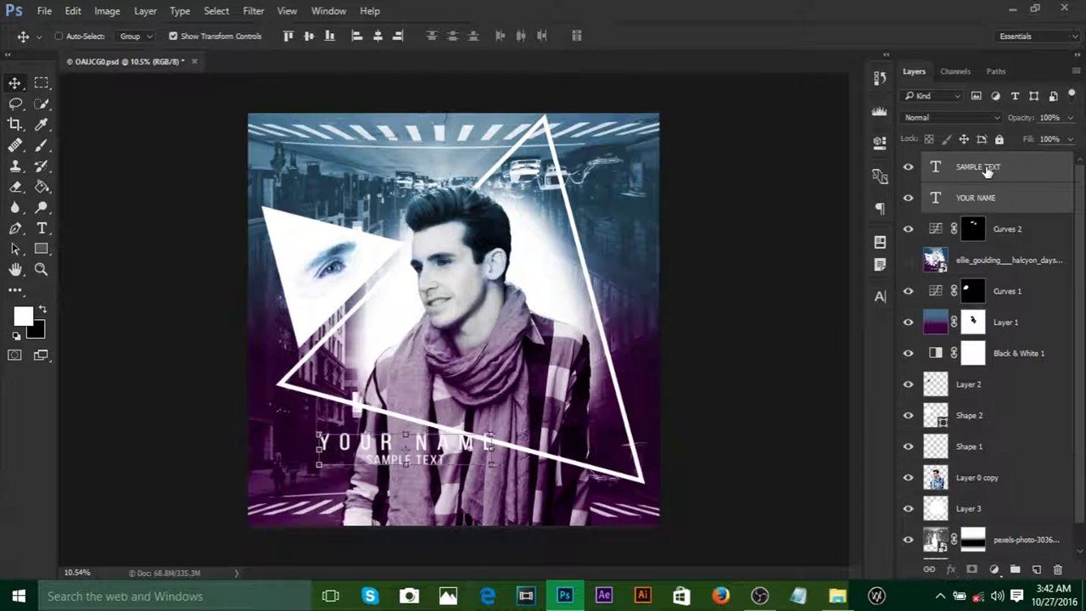
pyautogui.hotkey('shift', 'Down')
pyautogui.hotkey('shift', 'Down')
pyautogui.hotkey('shift', 'Down')
pyautogui.hotkey('shift', 'Down')
pyautogui.hotkey('shift', 'Down')
pyautogui.hotkey('shift', 'Down')
pyautogui.hotkey('shift', 'Down')
pyautogui.hotkey('shift', 'Down')
pyautogui.hotkey('shift', 'Down')
pyautogui.hotkey('shift', 'Down')
pyautogui.hotkey('shift', 'Down')
pyautogui.hotkey('shift', 'Down')
pyautogui.hotkey('shift', 'Down')
pyautogui.hotkey('shift', 'Down')
pyautogui.hotkey('shift', 'Down')
pyautogui.hotkey('shift', 'Down')
pyautogui.hotkey('shift', 'Down')
pyautogui.hotkey('shift', 'Down')
pyautogui.hotkey('shift', 'Down')
pyautogui.hotkey('shift', 'Down')
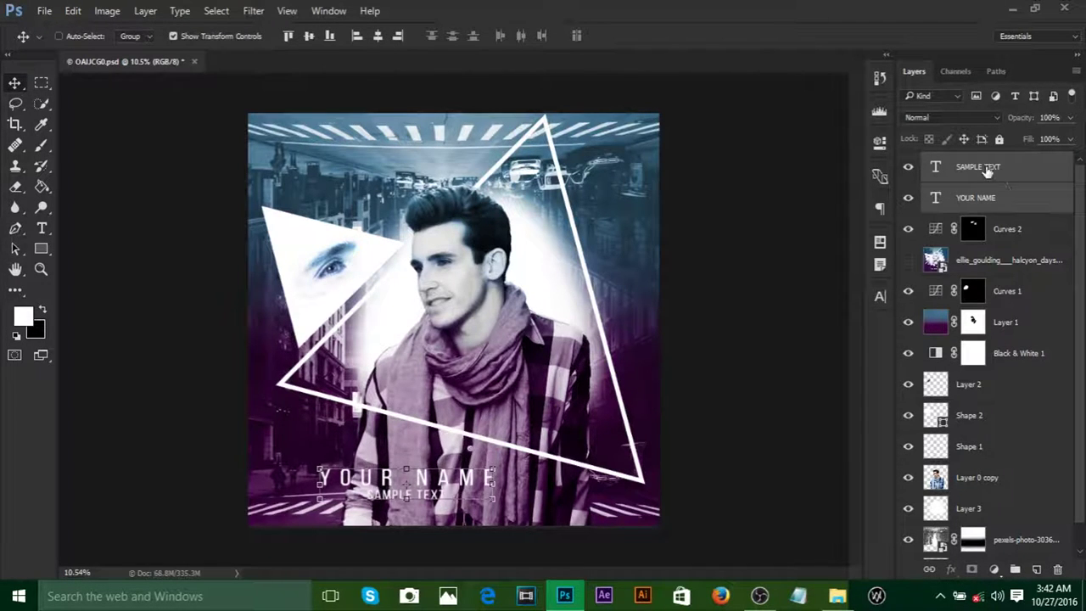
pyautogui.hotkey('shift', 'Right')
pyautogui.hotkey('shift', 'Right')
pyautogui.hotkey('shift', 'Right')
pyautogui.hotkey('shift', 'Right')
pyautogui.hotkey('shift', 'Right')
pyautogui.hotkey('shift', 'Right')
pyautogui.hotkey('shift', 'Right')
pyautogui.hotkey('shift', 'Right')
pyautogui.hotkey('shift', 'Right')
pyautogui.hotkey('shift', 'Right')
pyautogui.hotkey('shift', 'Right')
pyautogui.hotkey('shift', 'Right')
pyautogui.hotkey('shift', 'Right')
pyautogui.hotkey('shift', 'Right')
pyautogui.hotkey('shift', 'Right')
pyautogui.hotkey('shift', 'Up')
pyautogui.hotkey('shift', 'Up')
pyautogui.hotkey('shift', 'Up')
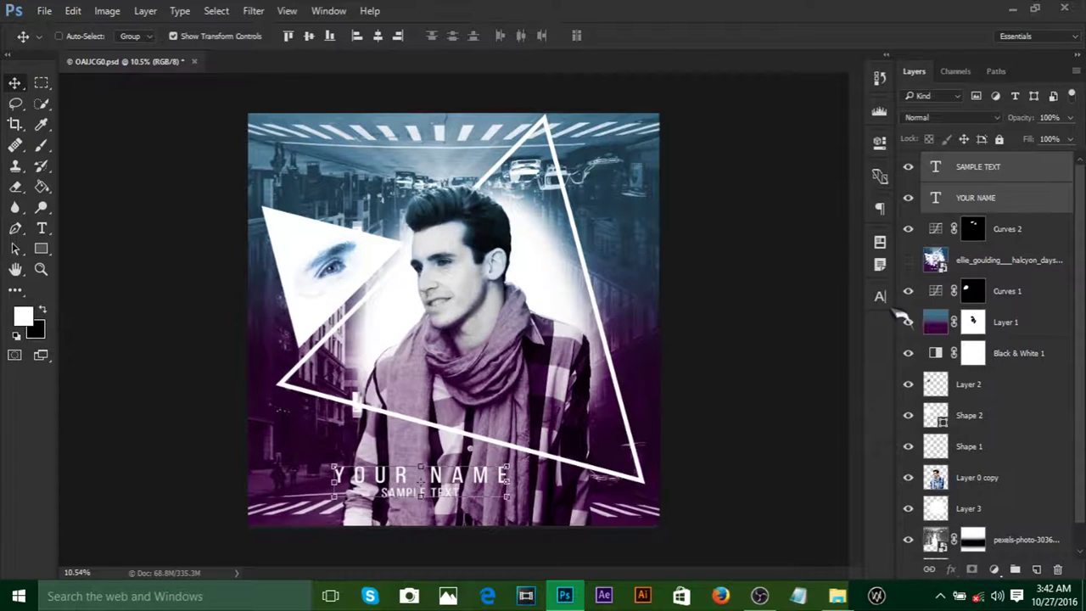
# Step: Compare the cover and its title placement with the Ellie Goulding reference layer, leaving the reference hidden
pyautogui.click(909, 261)
pyautogui.click(909, 261)
pyautogui.hotkey('ctrl', '+')
pyautogui.moveTo(494, 432); pyautogui.dragTo(514, 350)
pyautogui.hotkey('ctrl', '-')
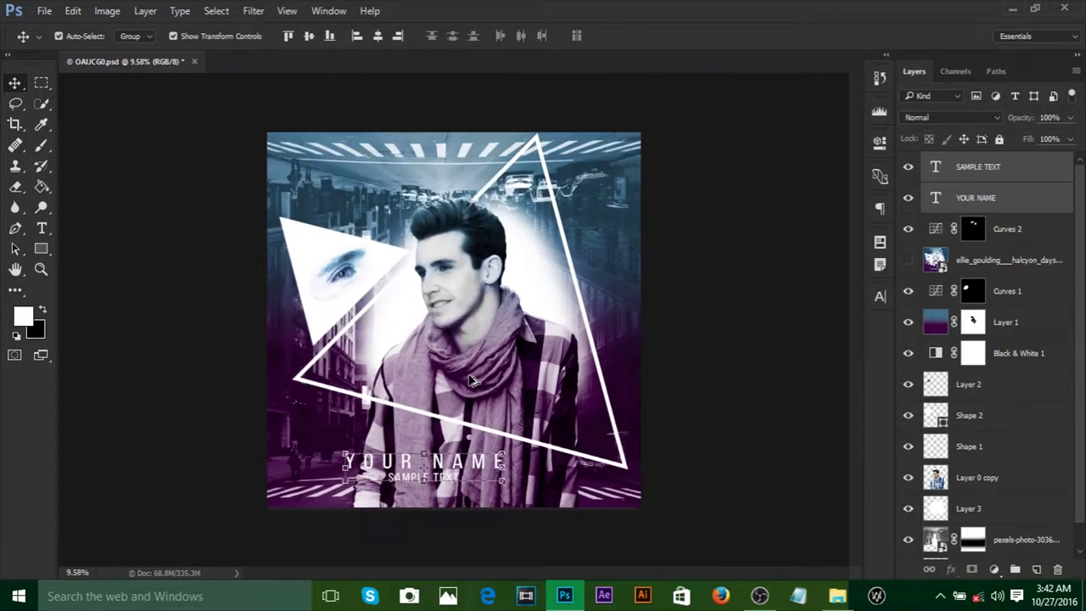
pyautogui.scroll(1, 519, 359)
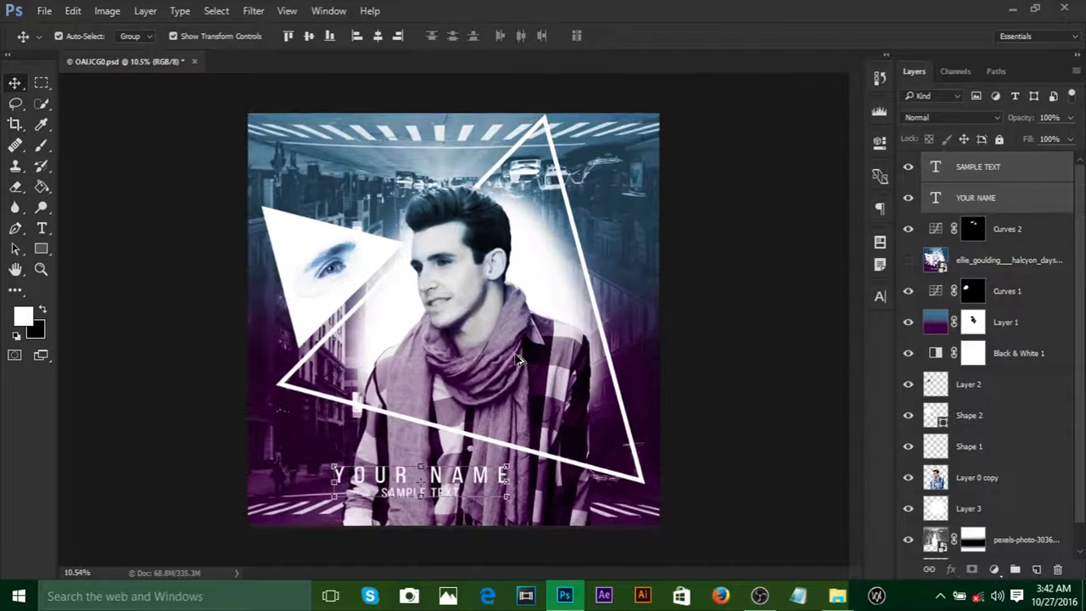
pyautogui.click(909, 260)
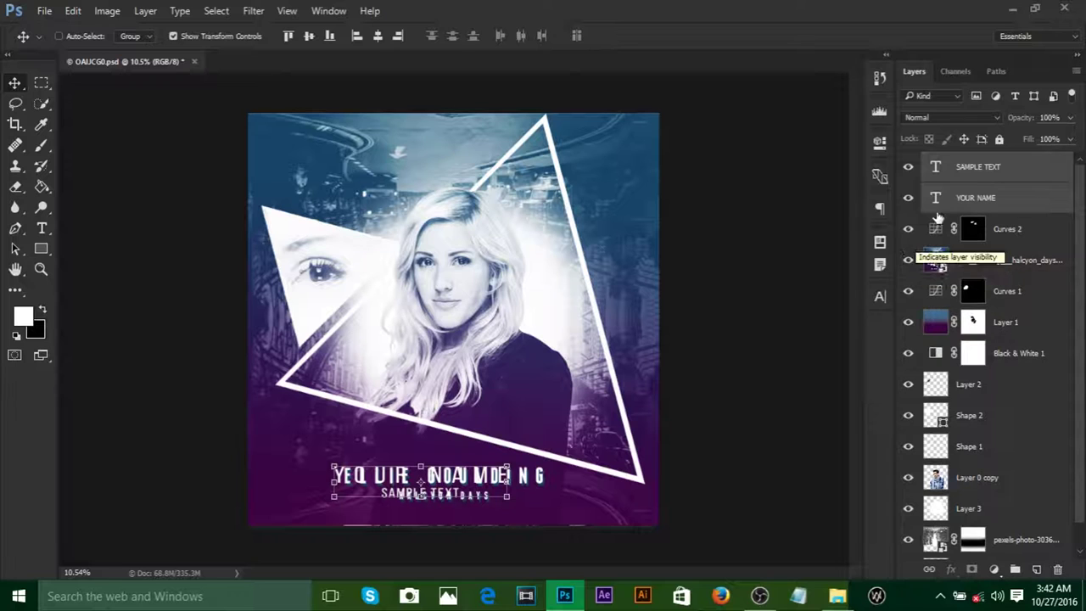
pyautogui.click(908, 260)
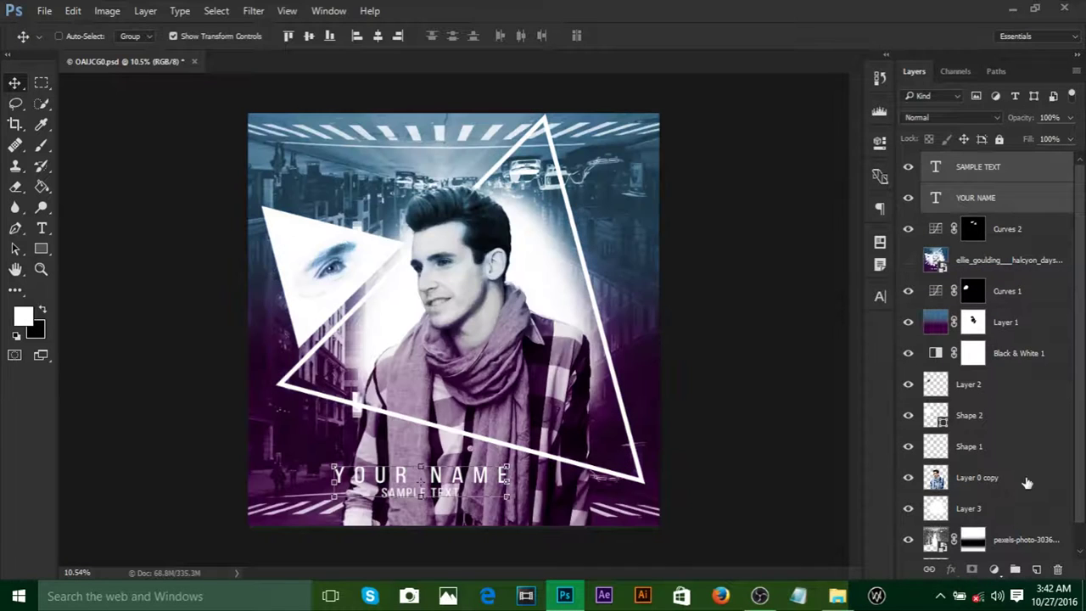
# Step: Add a new layer above the text and set a soft brush to 1900 px at 100% opacity, undoing the test stroke
pyautogui.click(1039, 569)
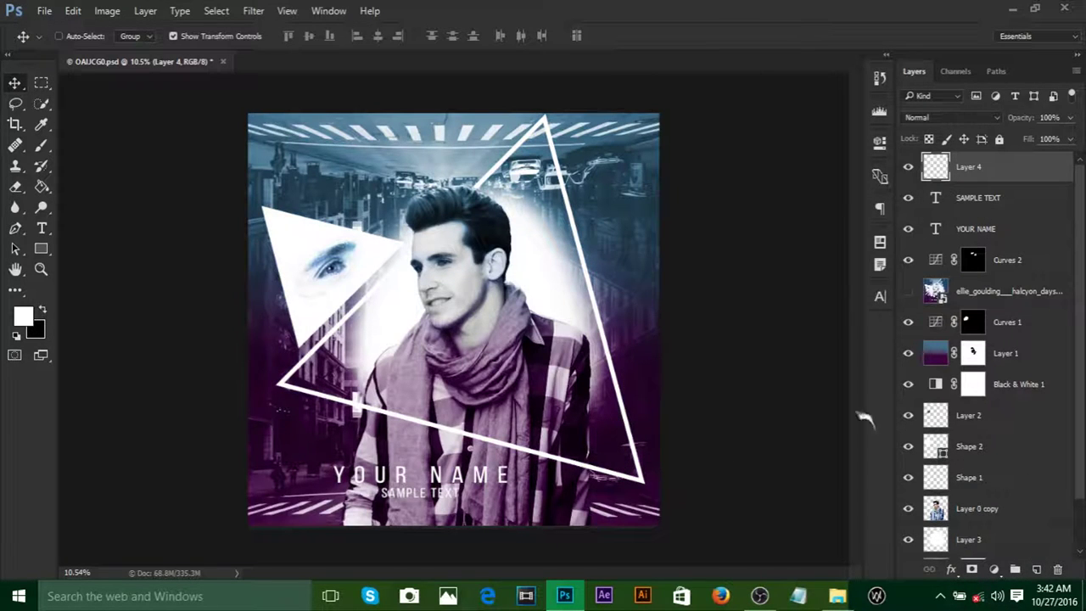
pyautogui.press('b')
pyautogui.keyDown('alt'); pyautogui.click(618, 496); pyautogui.keyUp('alt')
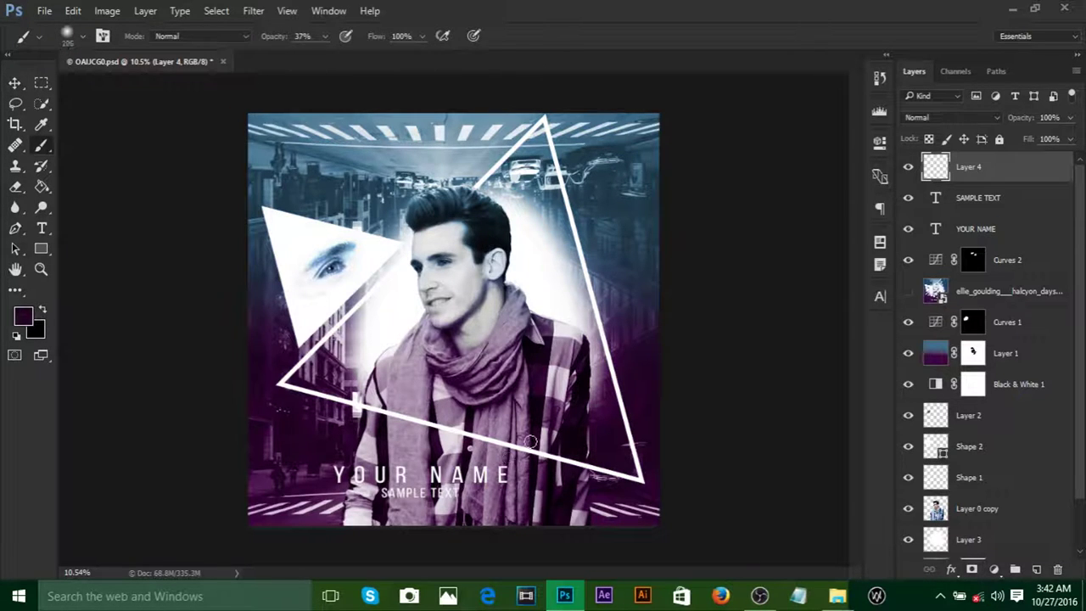
pyautogui.press(']')
pyautogui.press(']')
pyautogui.press(']')
pyautogui.press(']')
pyautogui.press(']')
pyautogui.press(']')
pyautogui.press(']')
pyautogui.press(']')
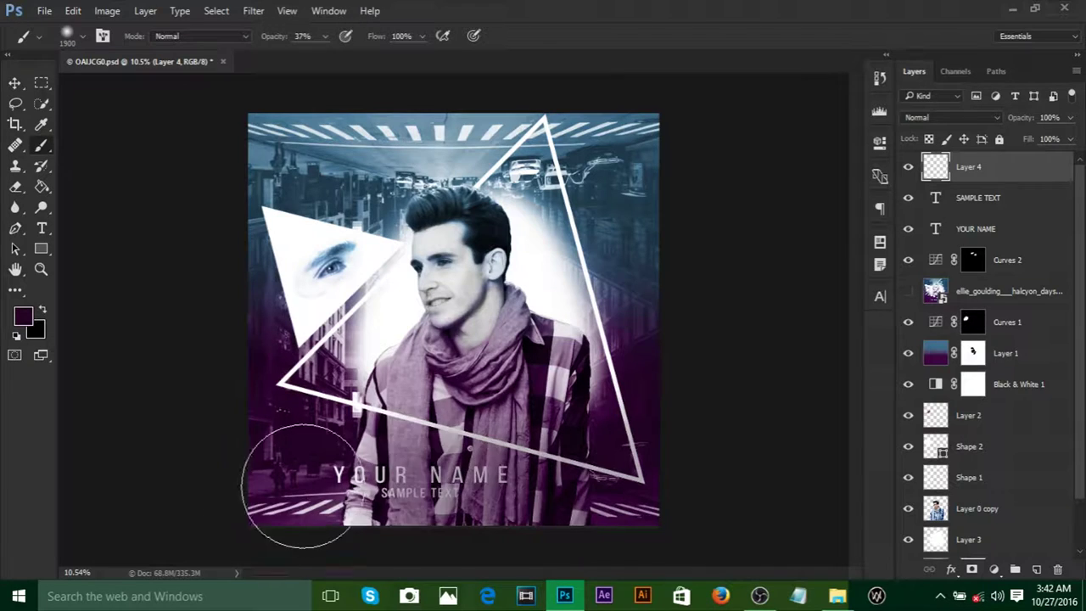
pyautogui.click(325, 36)
pyautogui.moveTo(325, 54); pyautogui.dragTo(581, 84)
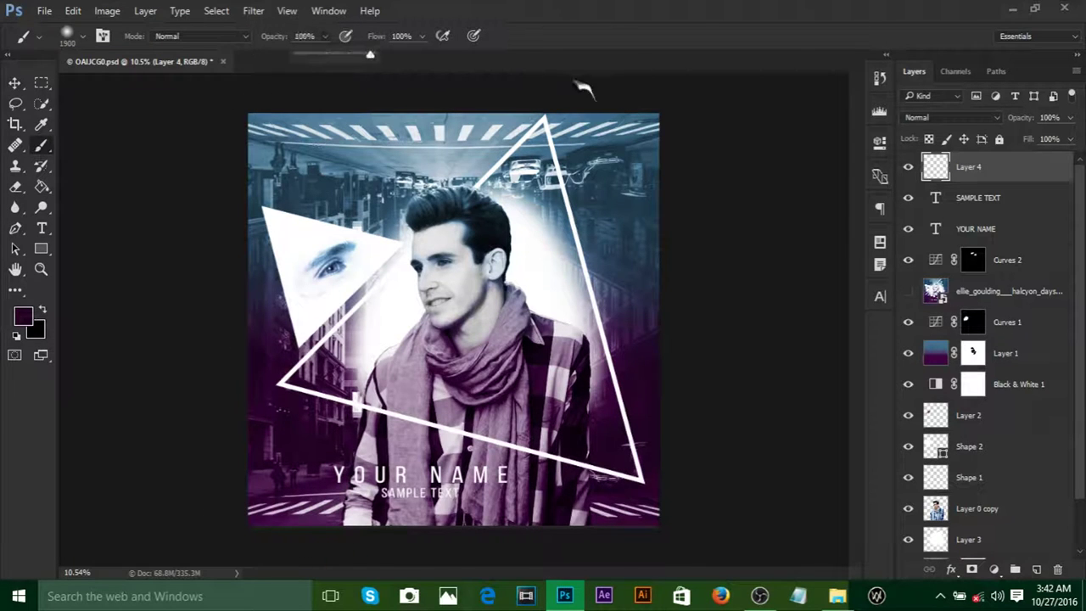
pyautogui.click(615, 495)
pyautogui.hotkey('ctrl', 'z')
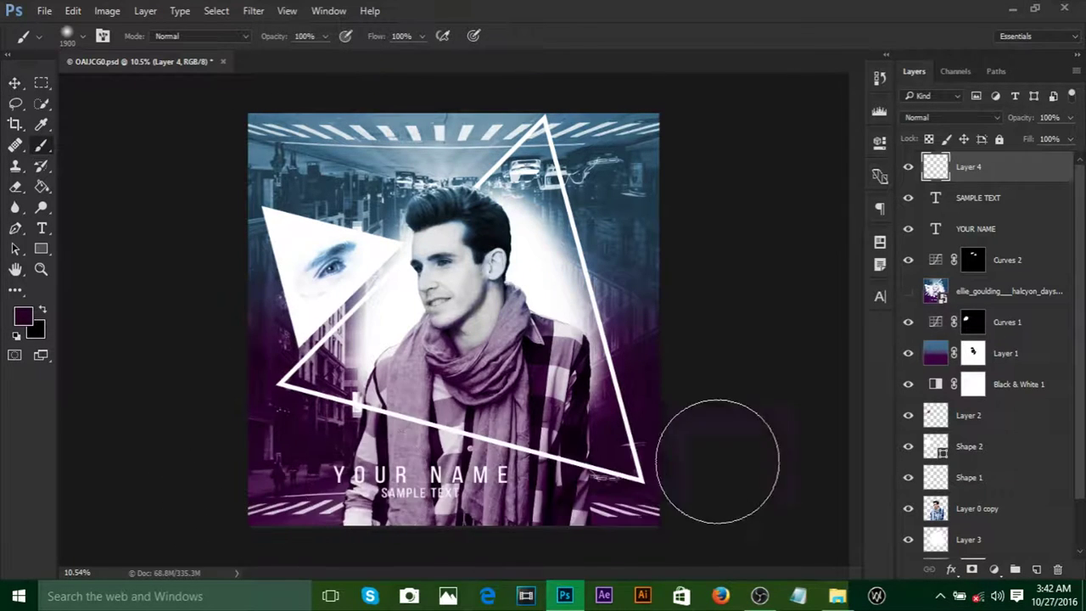
# Step: Paint a bright purple band across the lower part of the cover on the new layer with a 2900 px soft brush
pyautogui.click(28, 319)
pyautogui.click(812, 346)
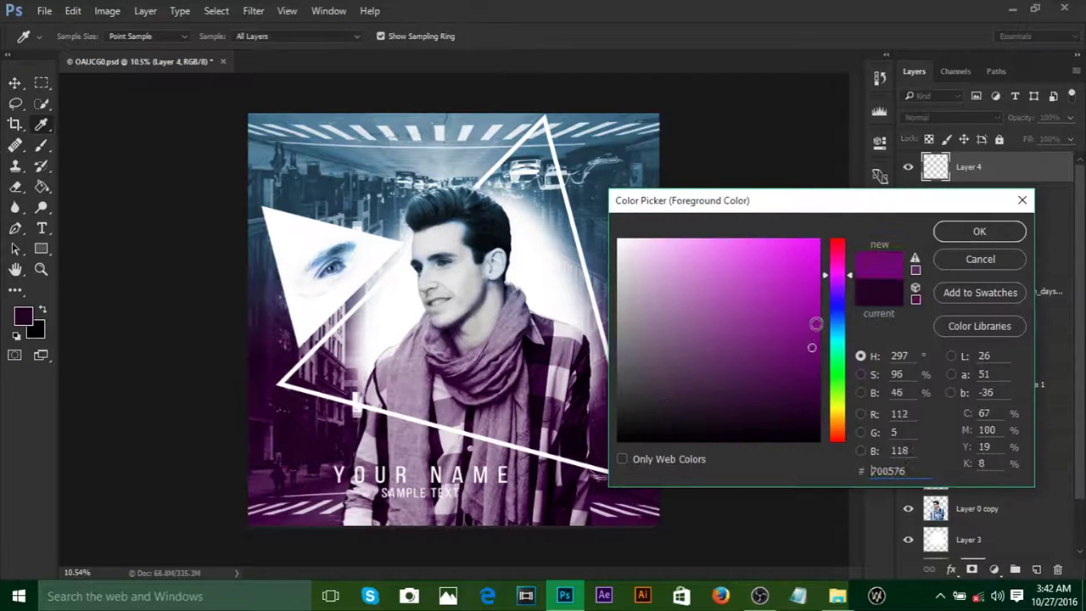
pyautogui.click(814, 322)
pyautogui.click(977, 233)
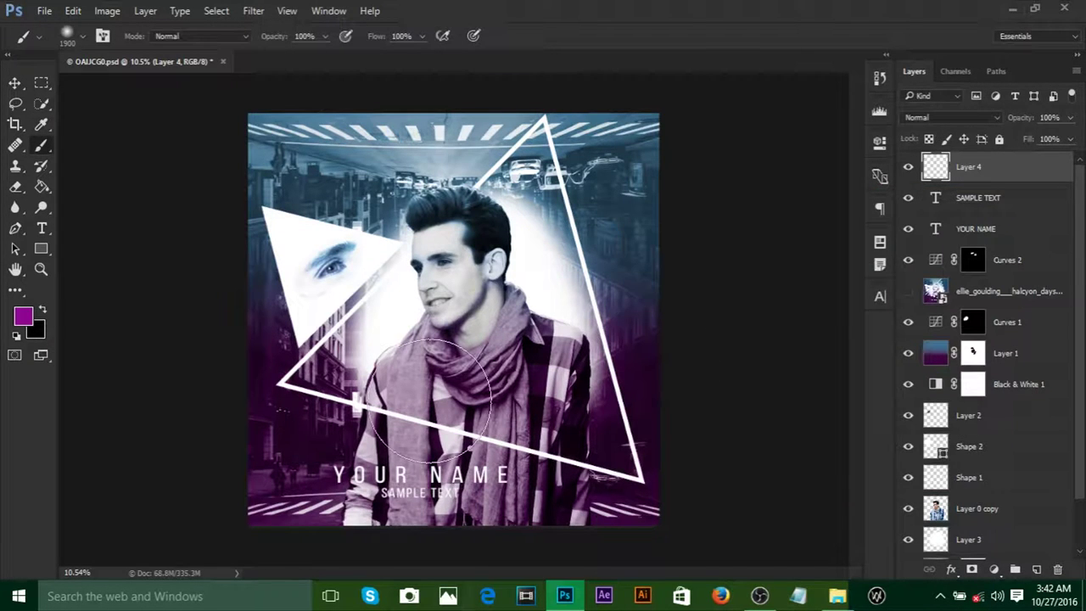
pyautogui.press(']')
pyautogui.press(']')
pyautogui.press(']')
pyautogui.moveTo(723, 456); pyautogui.dragTo(235, 480)
pyautogui.click(235, 479)
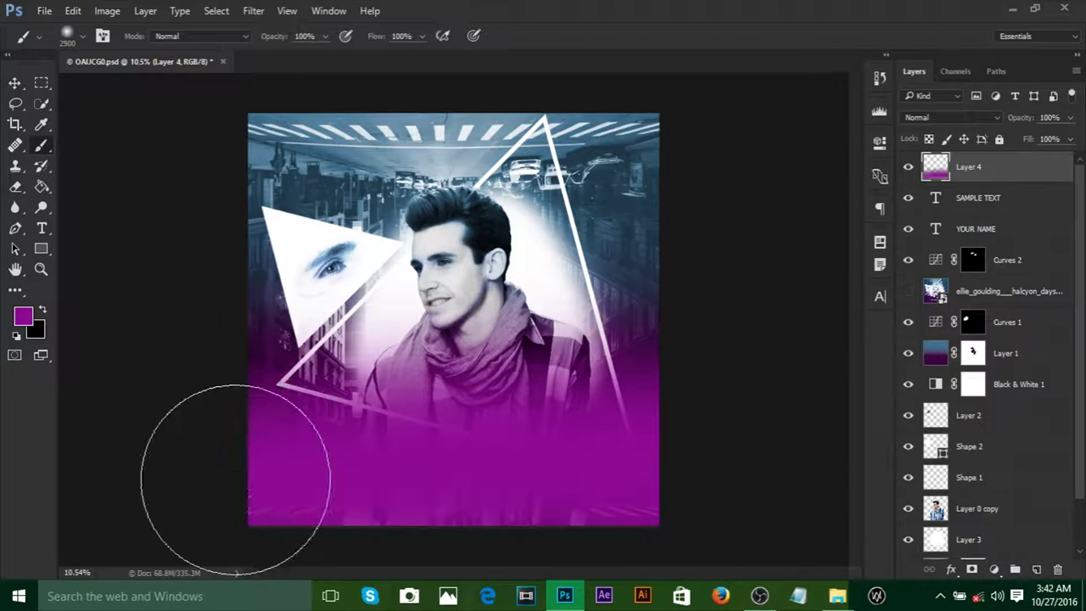
# Step: Set the brush colour to bright blue #1088cf and paint a band across the upper part of the cover
pyautogui.press('i')
pyautogui.click(287, 138)
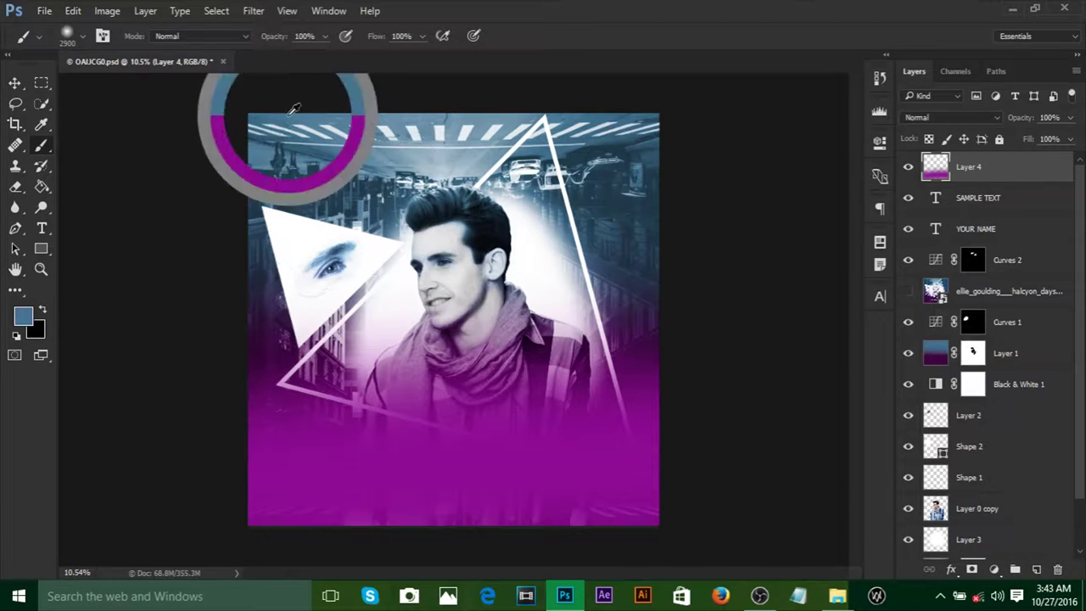
pyautogui.click(24, 317)
pyautogui.click(806, 274)
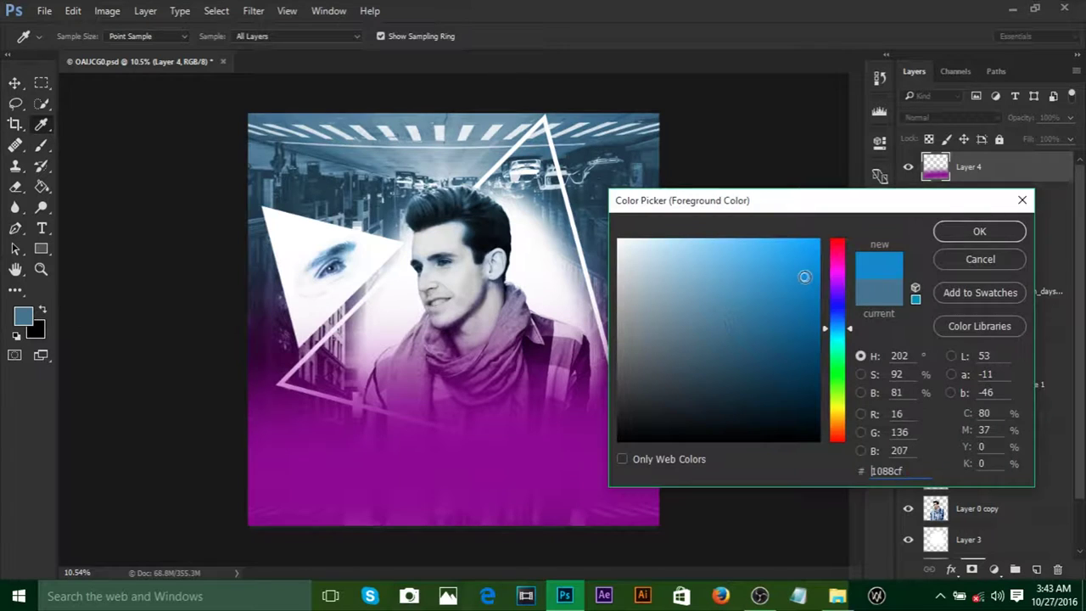
pyautogui.click(976, 230)
pyautogui.press('b')
pyautogui.moveTo(237, 180); pyautogui.dragTo(739, 145)
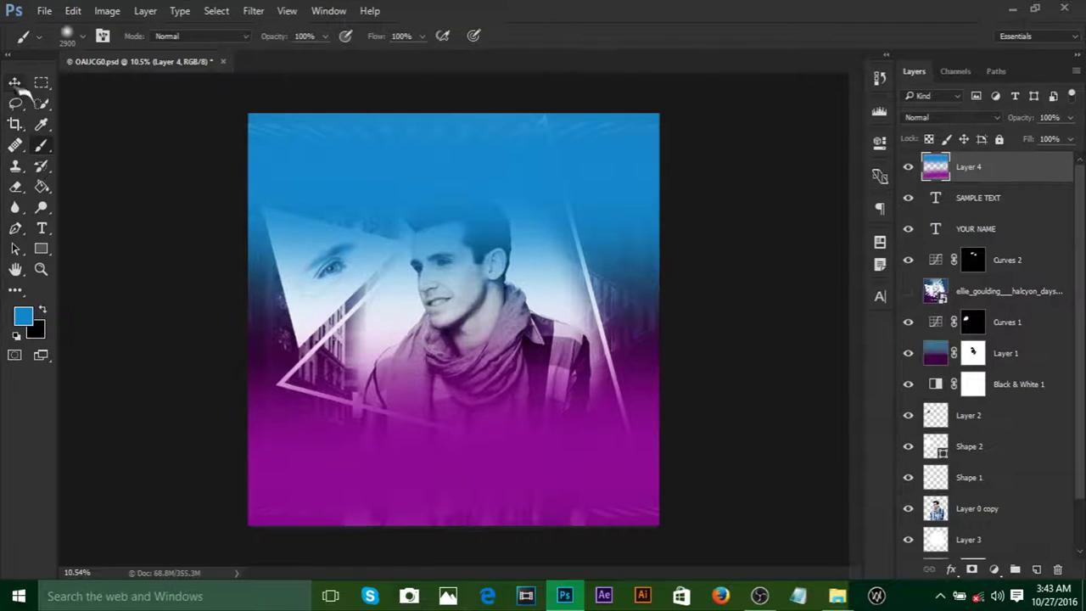
# Step: Lower the opacity of the painted blue-purple layer to 35%
pyautogui.click(14, 83)
pyautogui.click(1070, 117)
pyautogui.moveTo(1070, 138); pyautogui.dragTo(1025, 138)
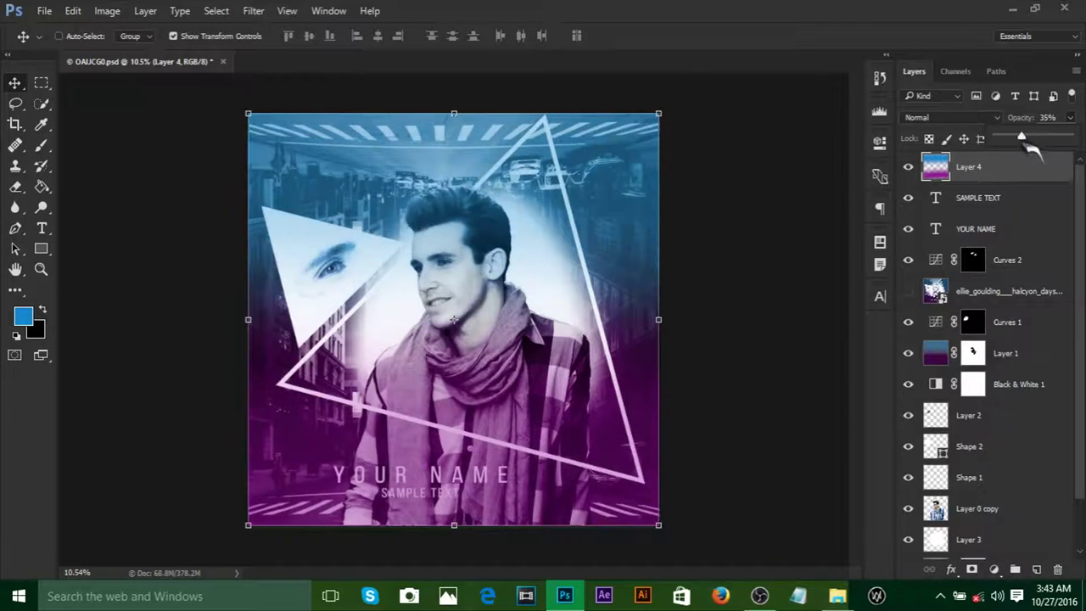
# Step: Bring the "SAMPLE TEXT" and "YOUR NAME" layers above the painted colour layer
pyautogui.click(981, 204)
pyautogui.keyDown('shift'); pyautogui.click(984, 230); pyautogui.keyUp('shift')
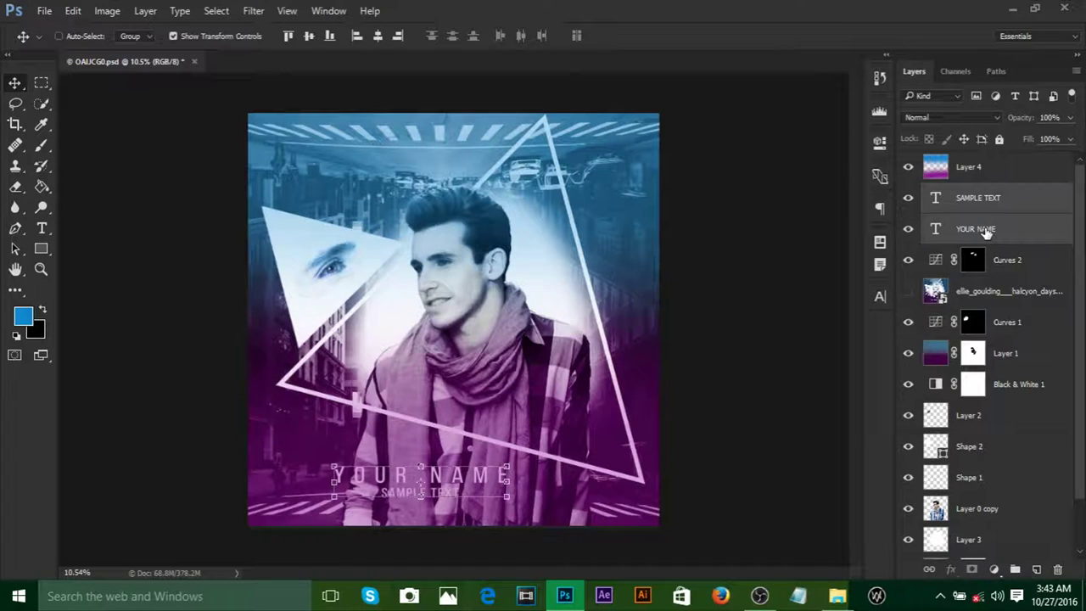
pyautogui.press('ctrl')
pyautogui.hotkey('ctrl', ']')
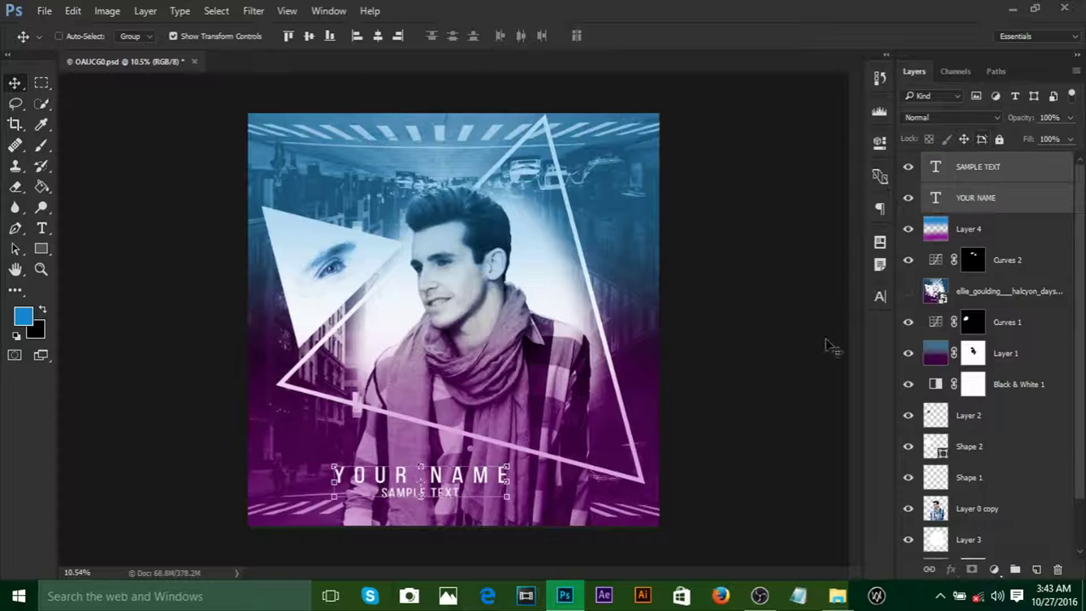
# Step: Set the opacity of the painted colour layer to 62%
pyautogui.click(995, 229)
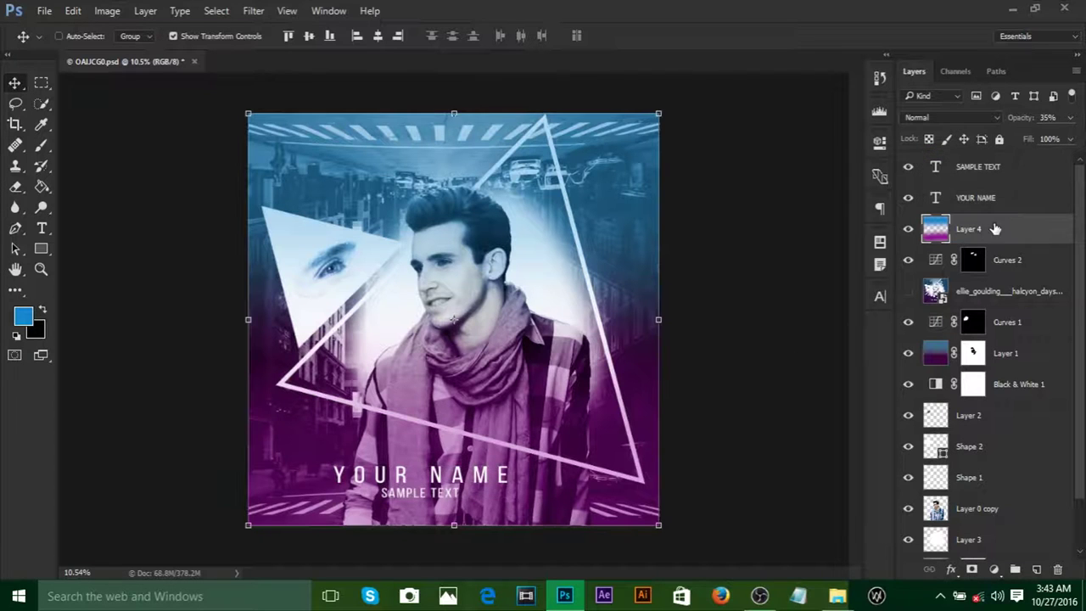
pyautogui.click(1070, 118)
pyautogui.moveTo(1065, 151)
pyautogui.mouseDown()
pyautogui.moveTo(1024, 139)
pyautogui.moveTo(1046, 139)
pyautogui.mouseUp()
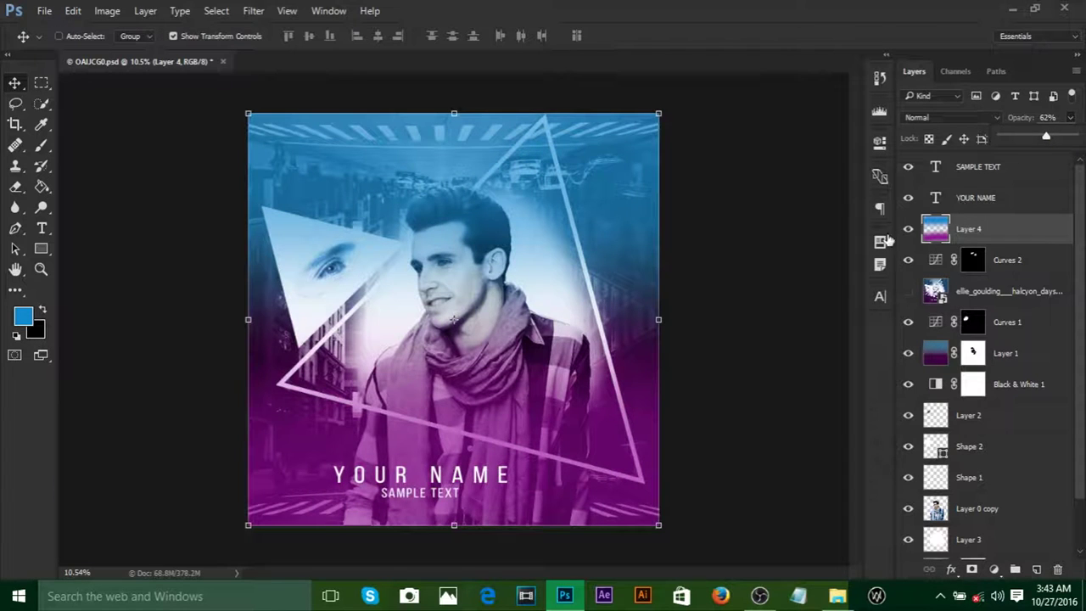
# Step: Erase the colour tint over the man's face, upper body and the cover's middle with a soft 2700 px eraser
pyautogui.press('e')
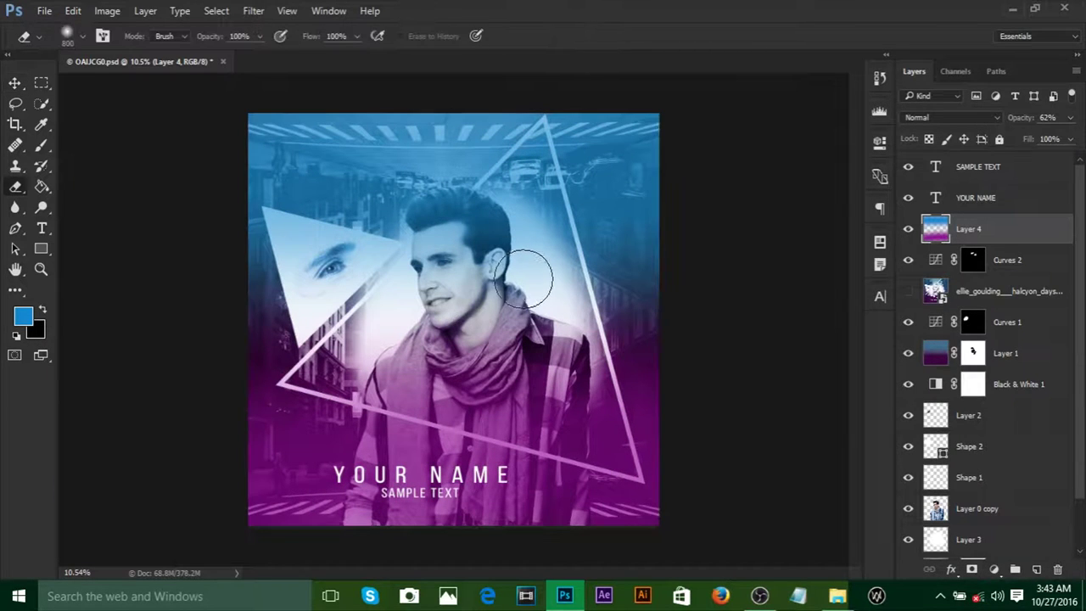
pyautogui.press(']')
pyautogui.press(']')
pyautogui.press(']')
pyautogui.press(']')
pyautogui.press(']')
pyautogui.press(']')
pyautogui.press(']')
pyautogui.press(']')
pyautogui.press(']')
pyautogui.rightClick(523, 273)
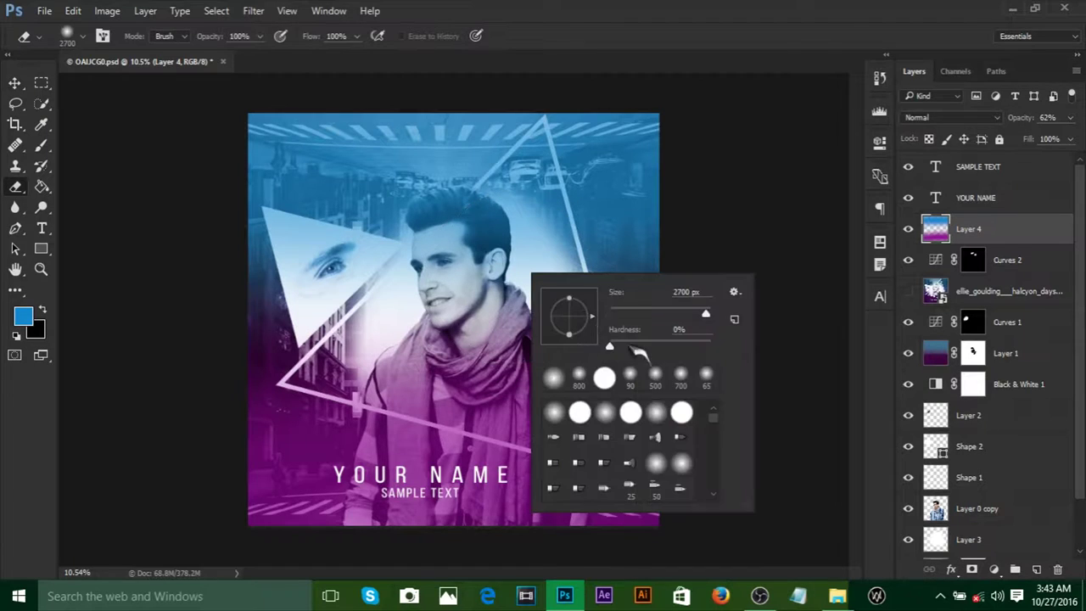
pyautogui.click(444, 295)
pyautogui.moveTo(472, 264)
pyautogui.mouseDown()
pyautogui.moveTo(438, 262)
pyautogui.moveTo(468, 269)
pyautogui.mouseUp()
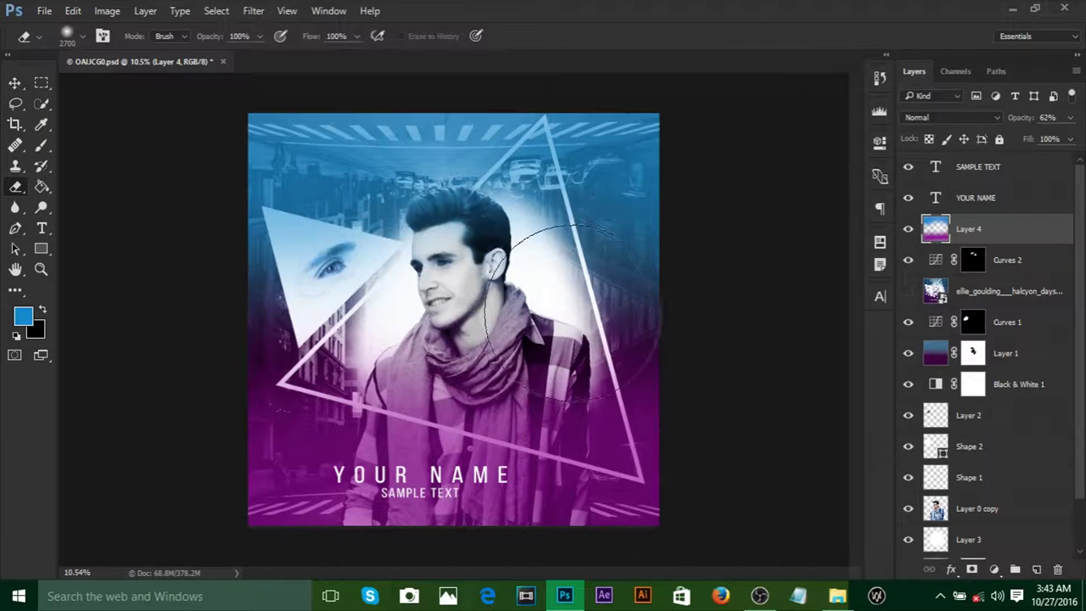
pyautogui.moveTo(288, 338); pyautogui.dragTo(373, 356)
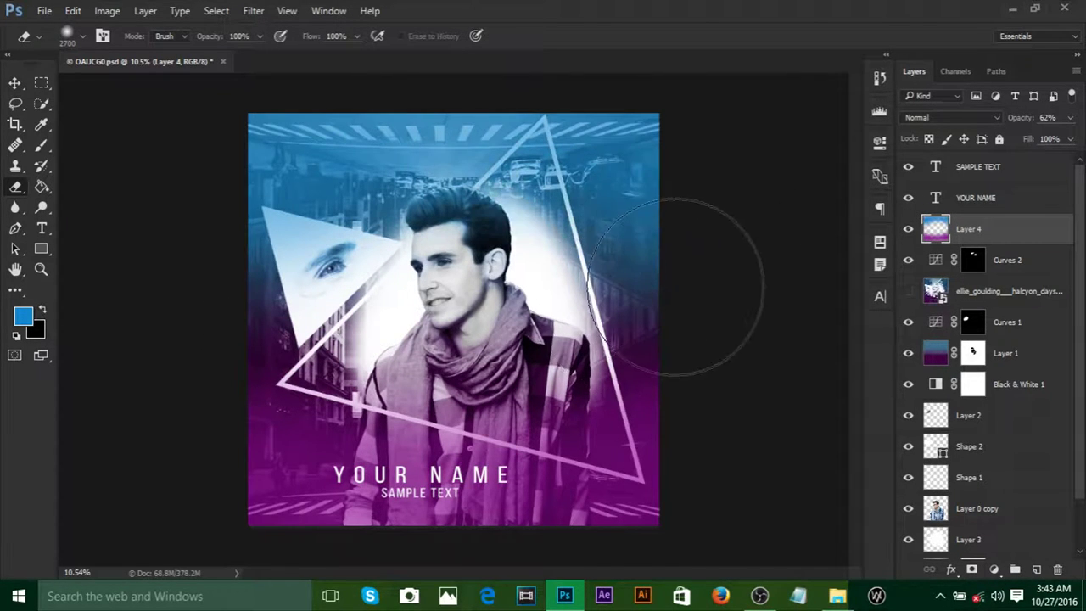
pyautogui.click(15, 83)
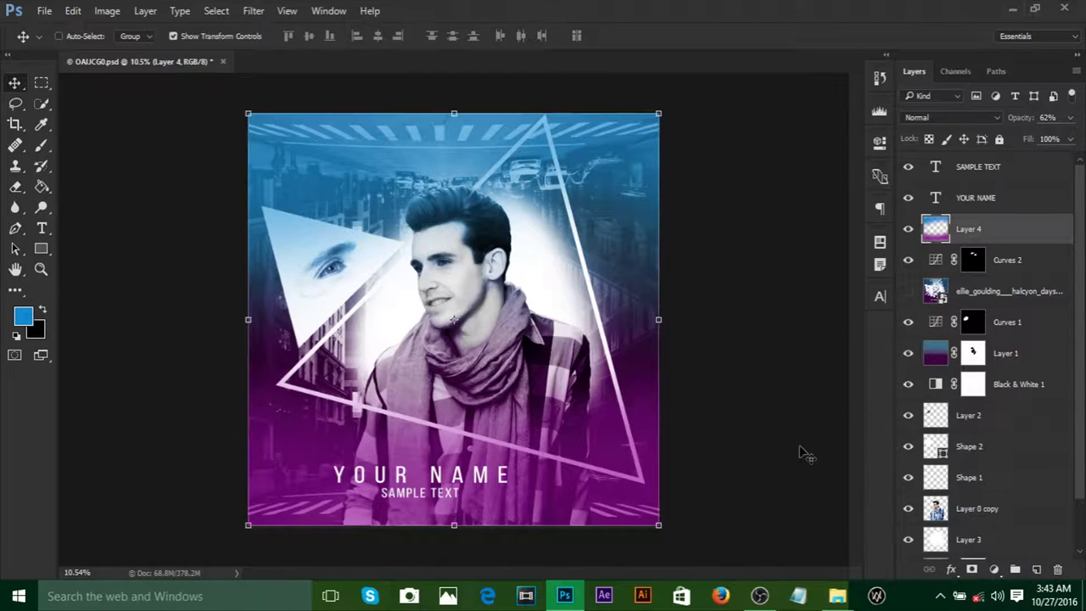
# Step: Compare the tinted cover with the Ellie Goulding reference layer and hide the reference again
pyautogui.scroll(3, 475, 494)
pyautogui.scroll(-2, 483, 465)
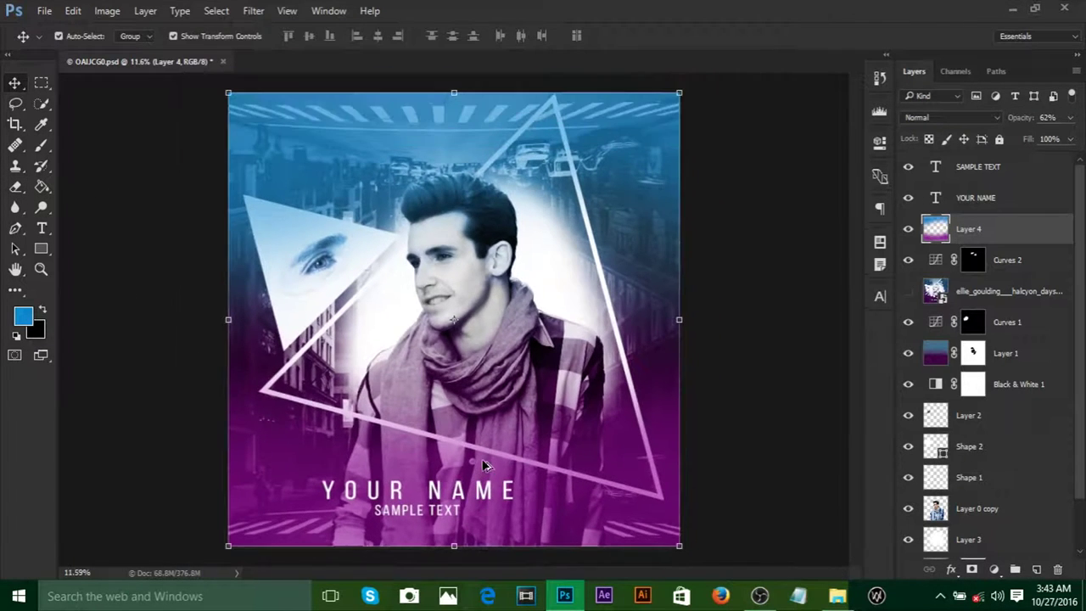
pyautogui.click(908, 290)
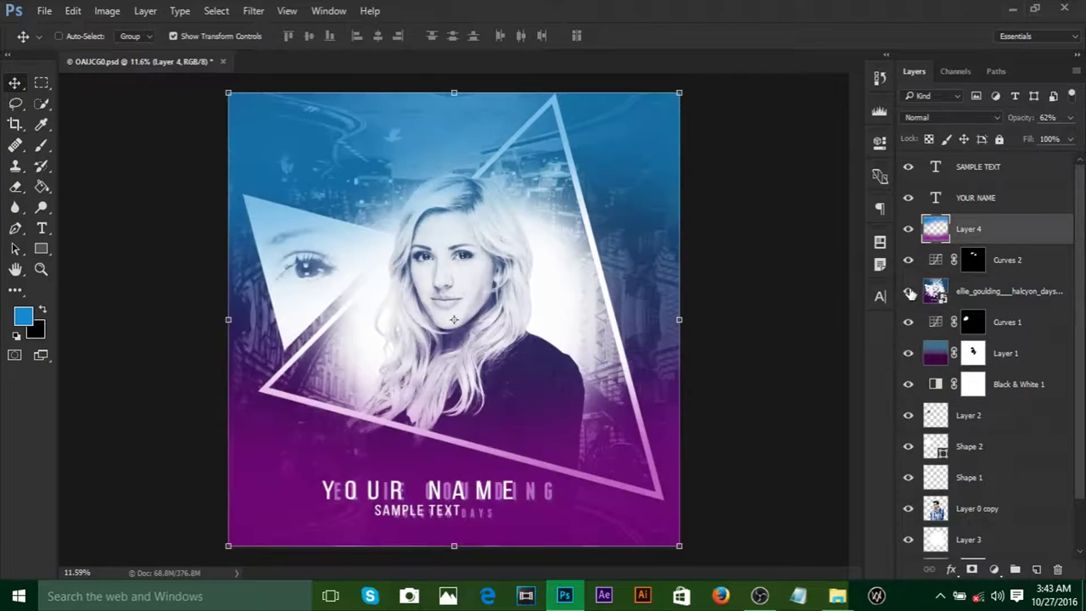
pyautogui.click(908, 291)
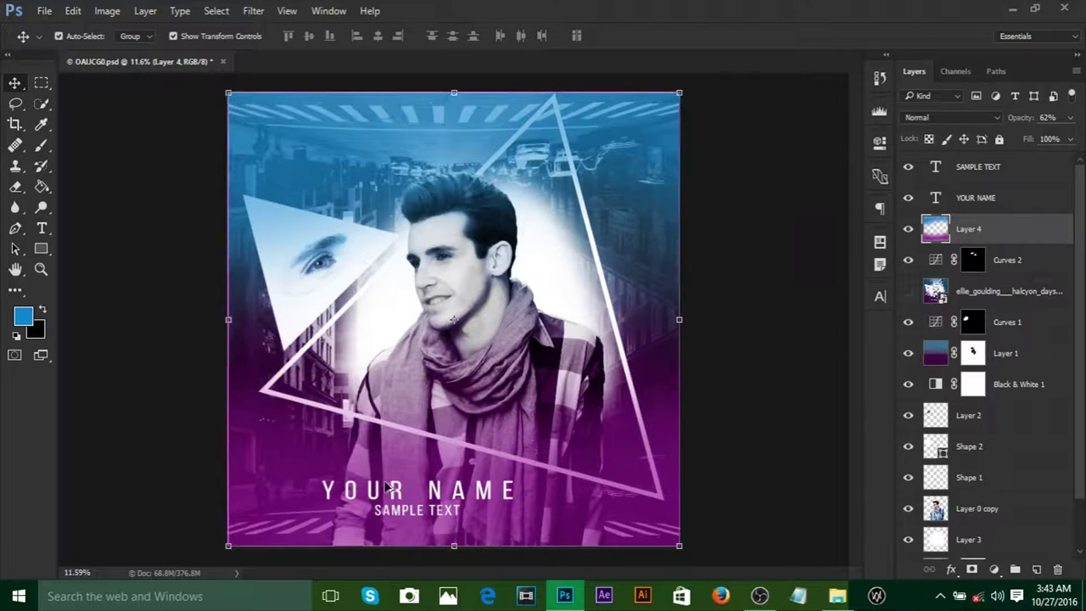
pyautogui.scroll(3, 463, 351)
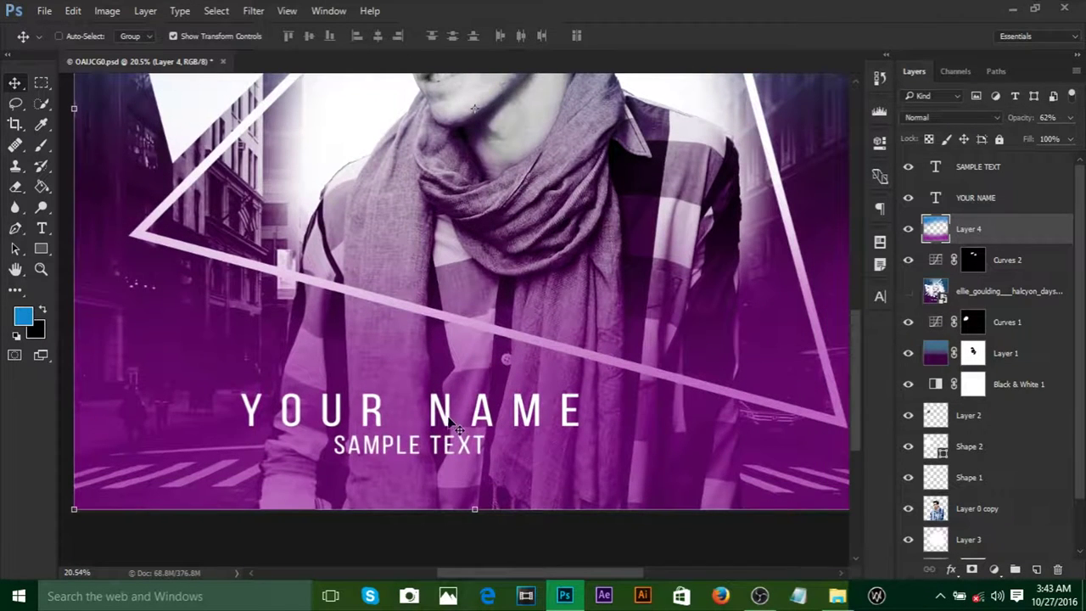
pyautogui.click(1003, 207)
pyautogui.keyDown('shift'); pyautogui.click(998, 172); pyautogui.keyUp('shift')
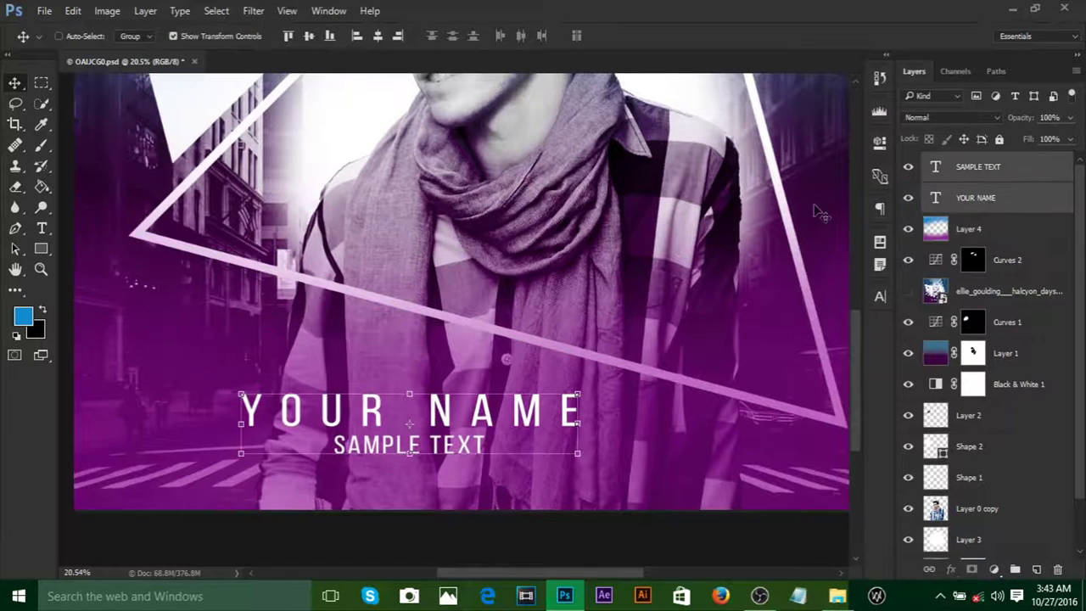
pyautogui.scroll(-3, 585, 397)
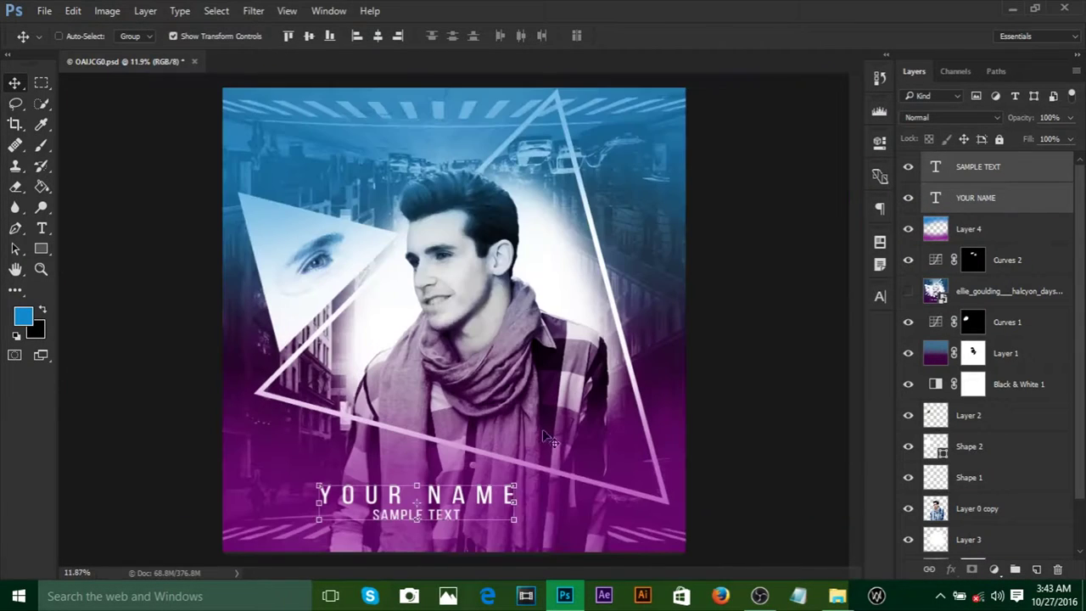
pyautogui.click(515, 482)
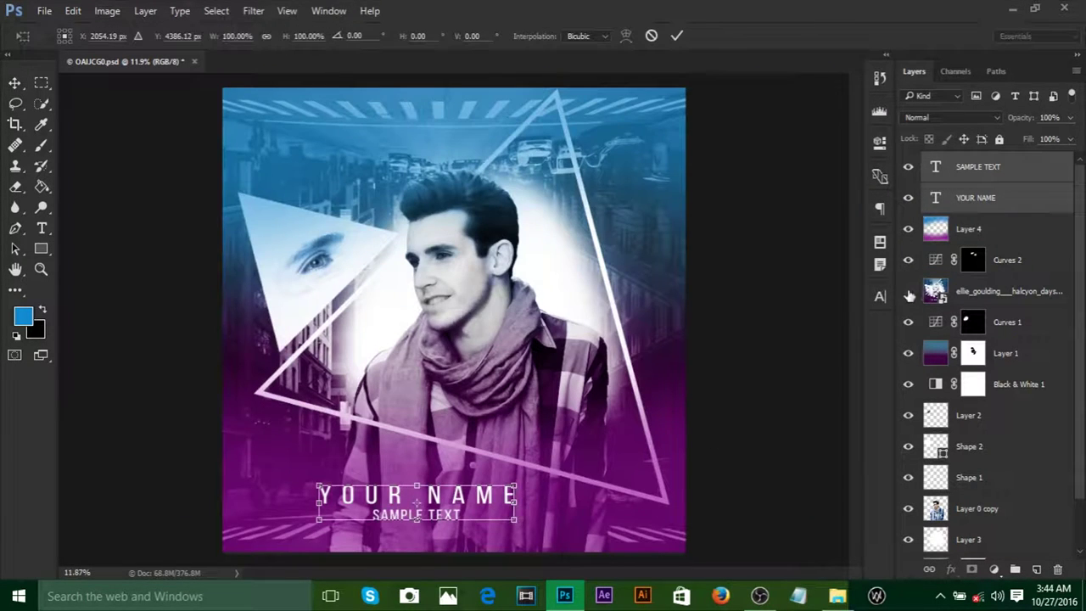
pyautogui.click(676, 36)
# Step: Move the Ellie Goulding reference layer to the top of the layer stack
pyautogui.moveTo(1007, 291); pyautogui.dragTo(950, 162)
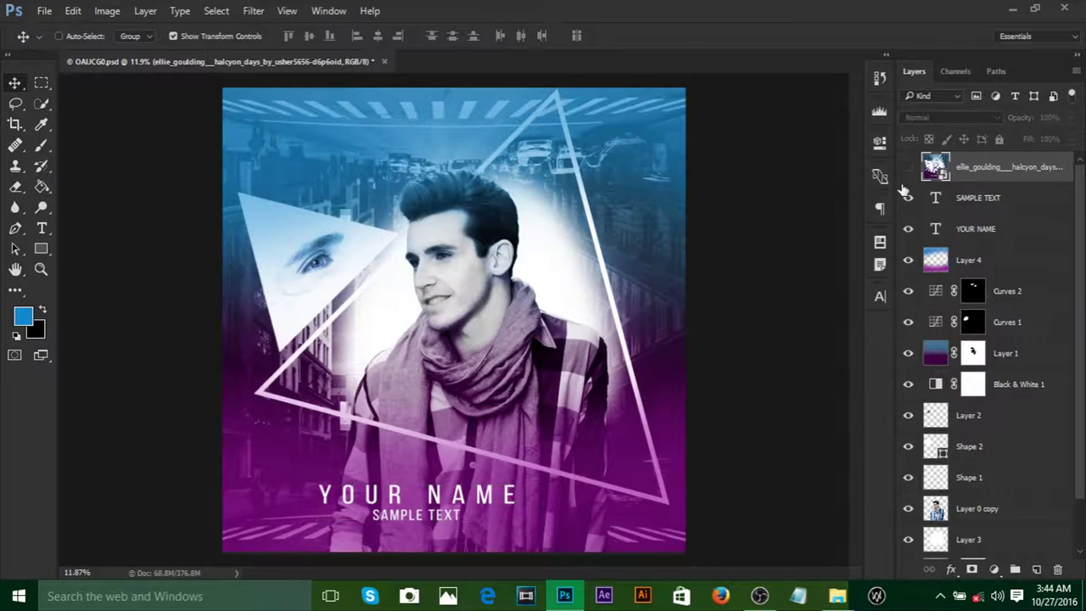
pyautogui.click(908, 167)
# Step: Shift the "SAMPLE TEXT" and "YOUR NAME" layers together to the right and slightly down, centring the title near the cover's lower edge
pyautogui.click(975, 198)
pyautogui.keyDown('shift'); pyautogui.click(974, 228); pyautogui.keyUp('shift')
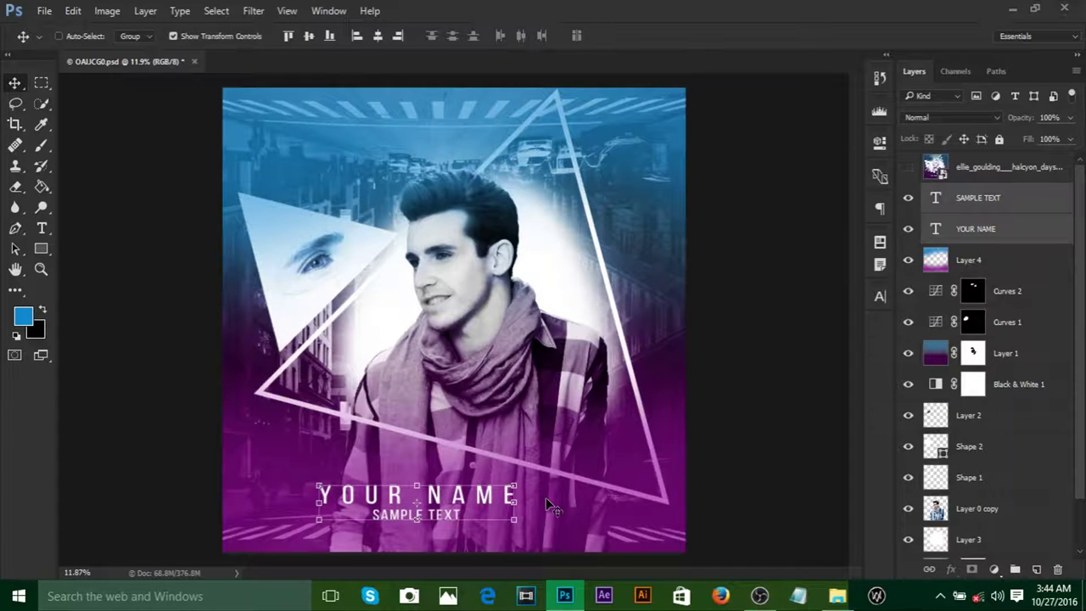
pyautogui.hotkey('shift', 'Right')
pyautogui.hotkey('shift', 'Right')
pyautogui.hotkey('shift', 'Right')
pyautogui.hotkey('shift', 'Right')
pyautogui.hotkey('shift', 'Right')
pyautogui.hotkey('shift', 'Right')
pyautogui.hotkey('shift', 'Right')
pyautogui.hotkey('shift', 'Right')
pyautogui.hotkey('shift', 'Right')
pyautogui.hotkey('shift', 'Right')
pyautogui.hotkey('shift', 'Right')
pyautogui.hotkey('shift', 'Right')
pyautogui.hotkey('shift', 'Right')
pyautogui.hotkey('shift', 'Right')
pyautogui.hotkey('shift', 'Right')
pyautogui.hotkey('shift', 'Right')
pyautogui.hotkey('shift', 'Right')
pyautogui.hotkey('shift', 'Right')
pyautogui.hotkey('shift', 'Right')
pyautogui.hotkey('shift', 'Right')
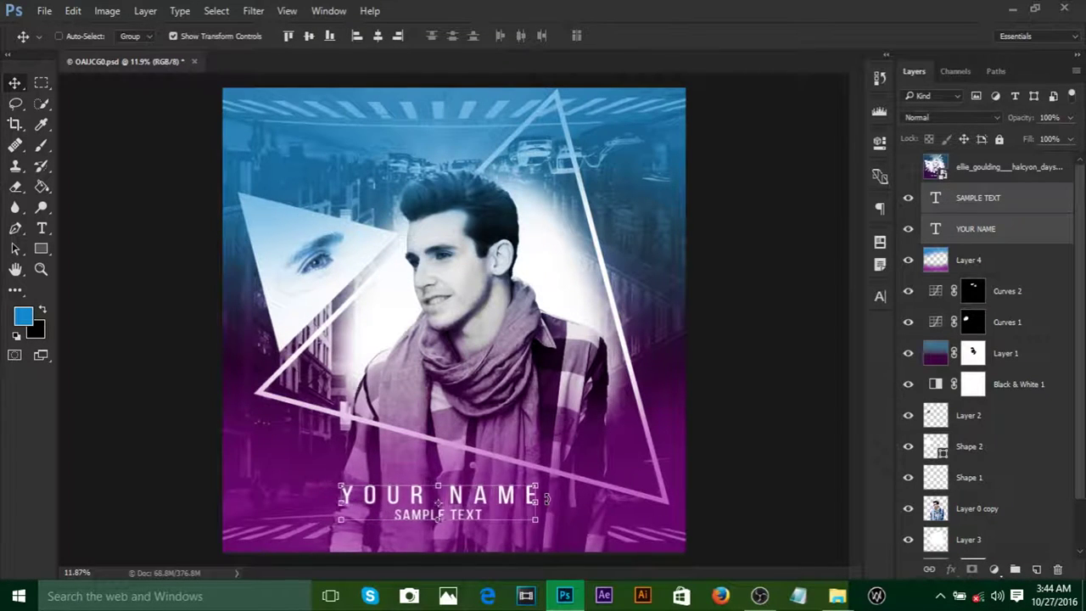
pyautogui.hotkey('shift', 'Right')
pyautogui.hotkey('shift', 'Right')
pyautogui.hotkey('shift', 'Right')
pyautogui.hotkey('shift', 'Right')
pyautogui.hotkey('shift', 'Right')
pyautogui.hotkey('shift', 'Right')
pyautogui.hotkey('shift', 'Down')
pyautogui.hotkey('shift', 'Down')
pyautogui.hotkey('shift', 'Down')
pyautogui.hotkey('shift', 'Down')
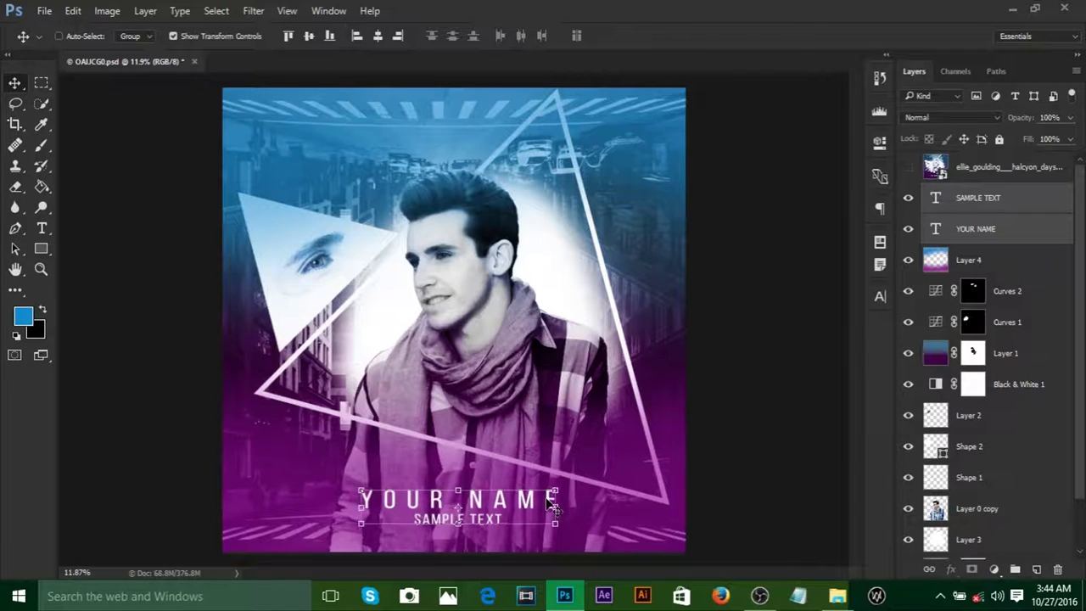
pyautogui.scroll(-2, 988, 356)
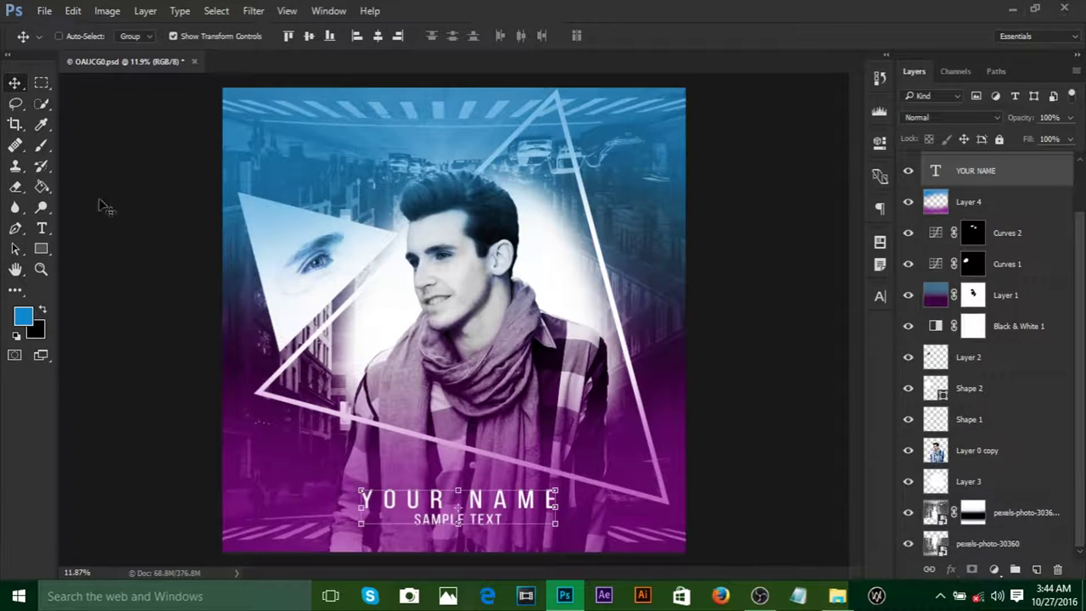
pyautogui.click(58, 36)
pyautogui.click(219, 302)
# Step: Merge the "YOUR NAME" and "SAMPLE TEXT" text layers into a single layer
pyautogui.scroll(3, 527, 529)
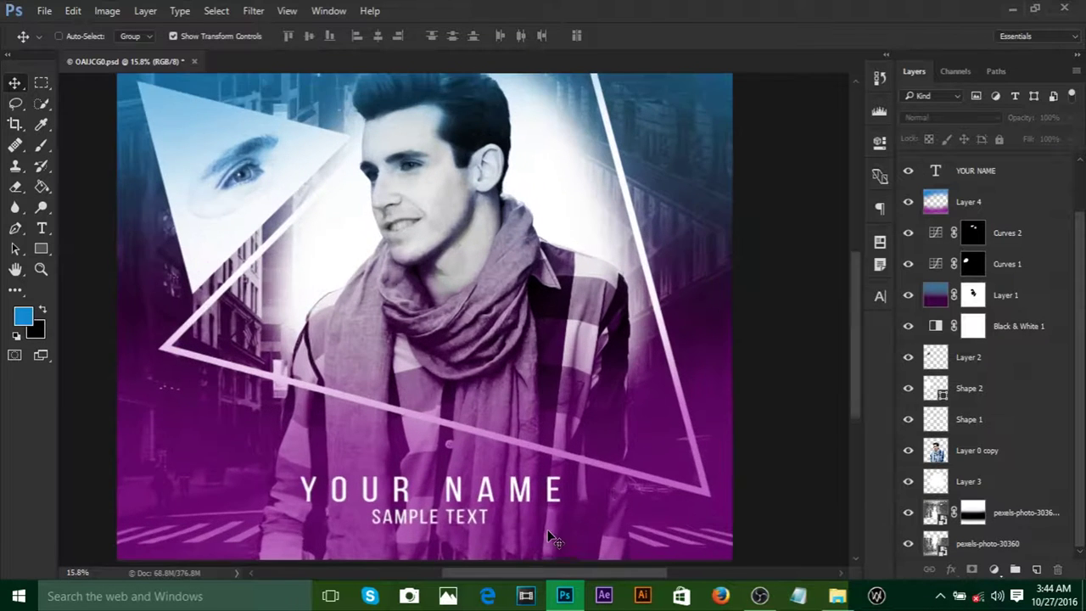
pyautogui.scroll(4, 509, 483)
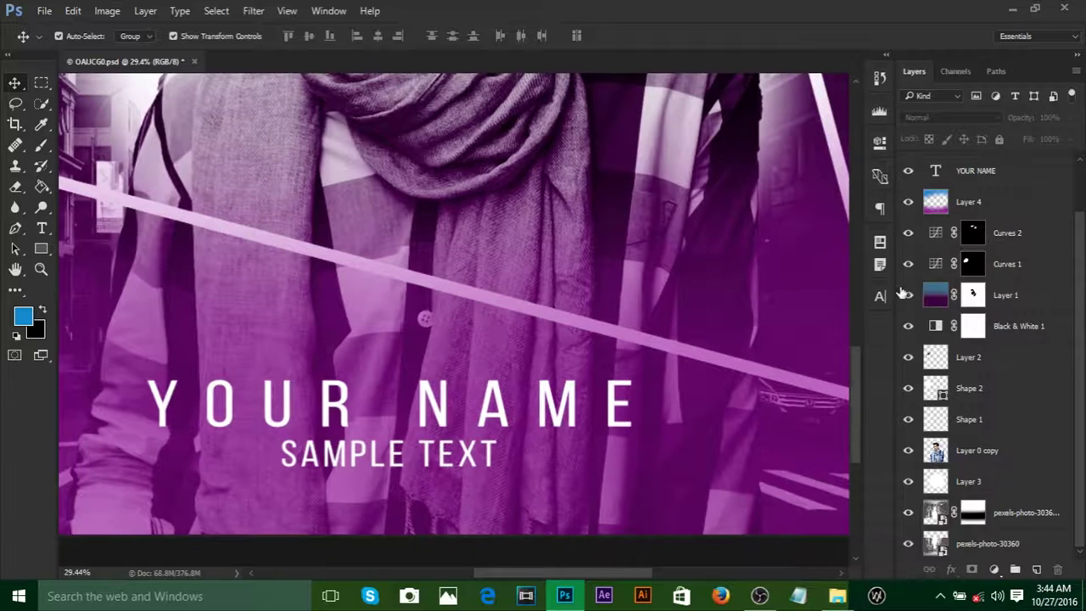
pyautogui.click(543, 418)
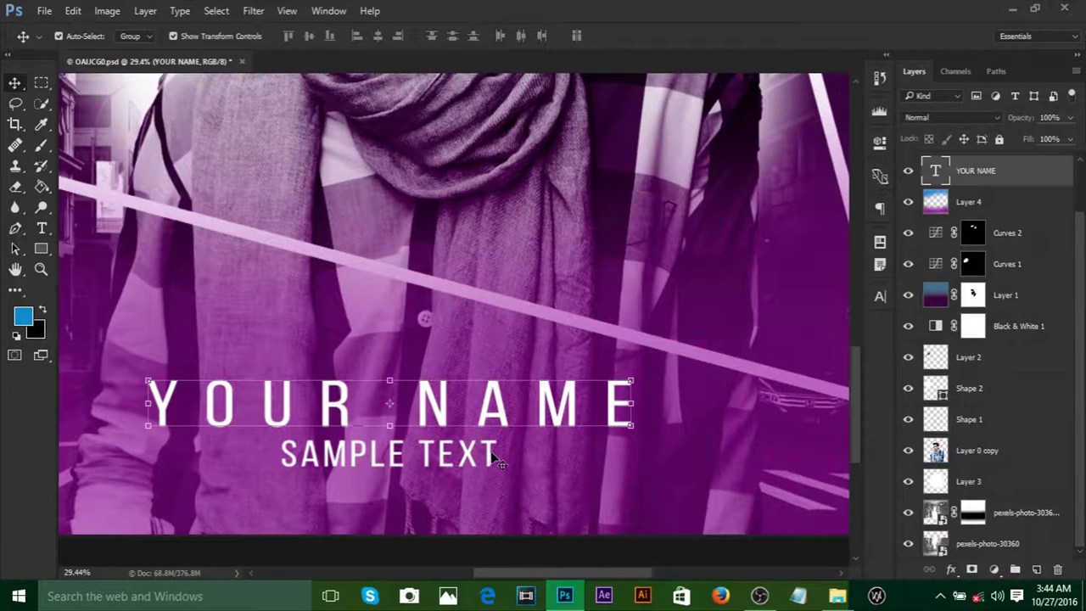
pyautogui.keyDown('shift'); pyautogui.click(492, 456); pyautogui.keyUp('shift')
pyautogui.rightClick(1035, 169)
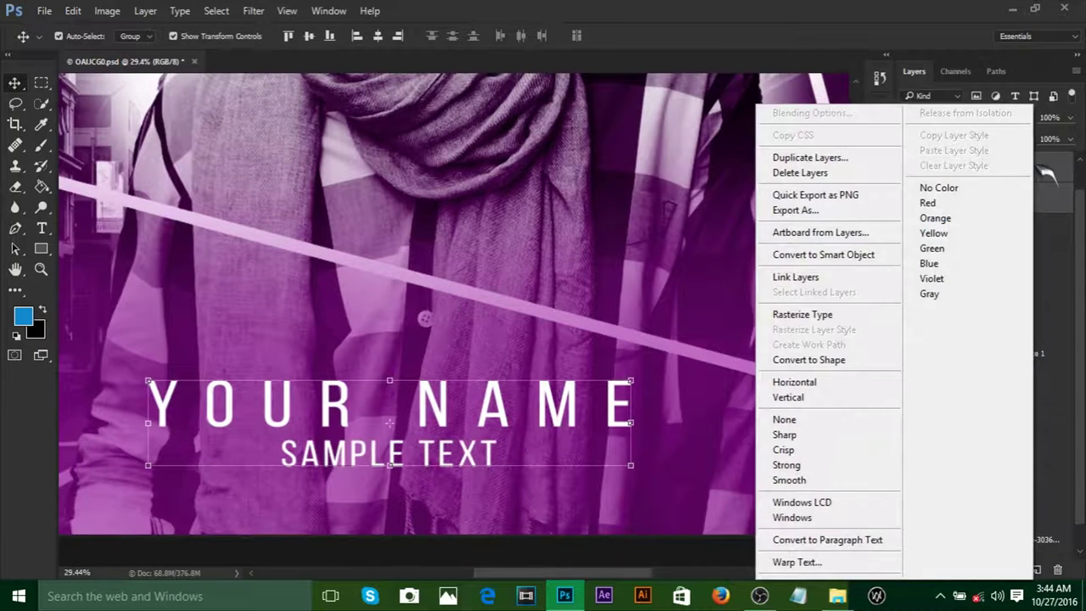
pyautogui.click(1058, 181)
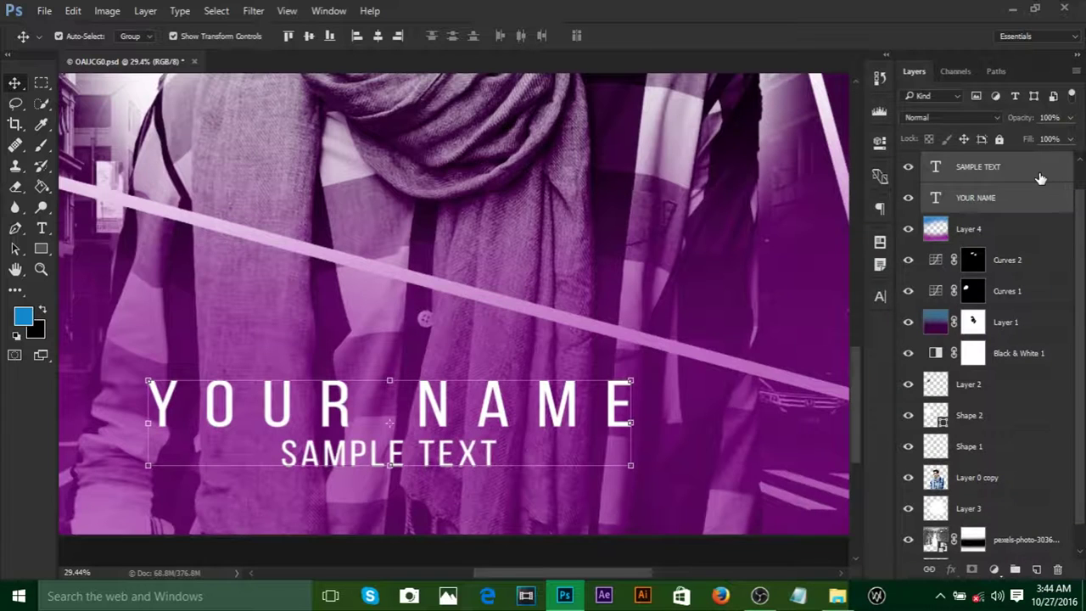
pyautogui.hotkey('ctrl', 'e')
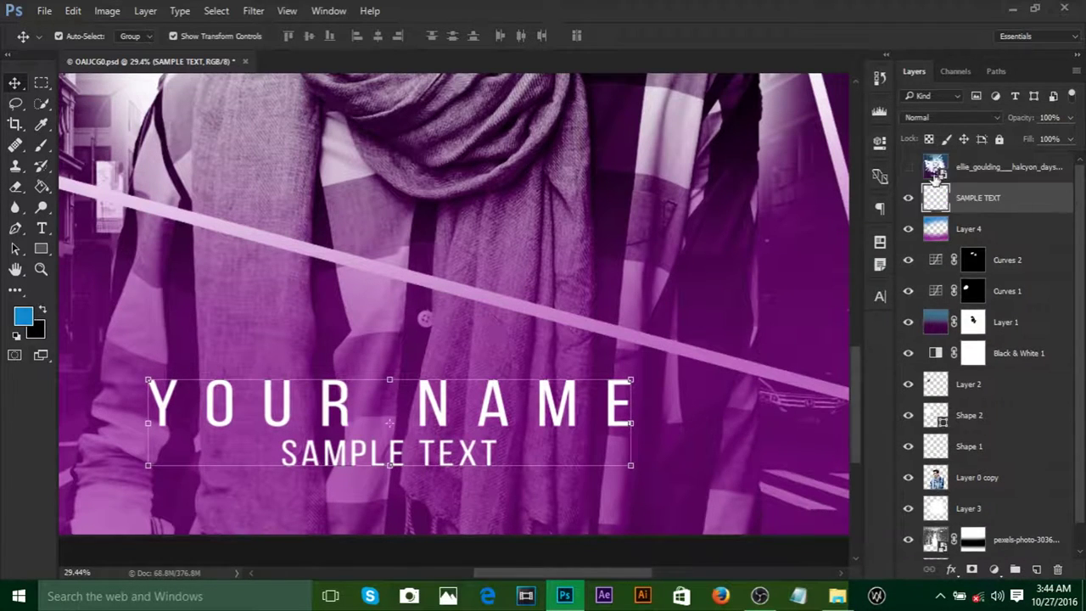
# Step: Sample the blue of the reference title's offset shadow as the foreground colour, leaving the reference layer hidden
pyautogui.click(910, 168)
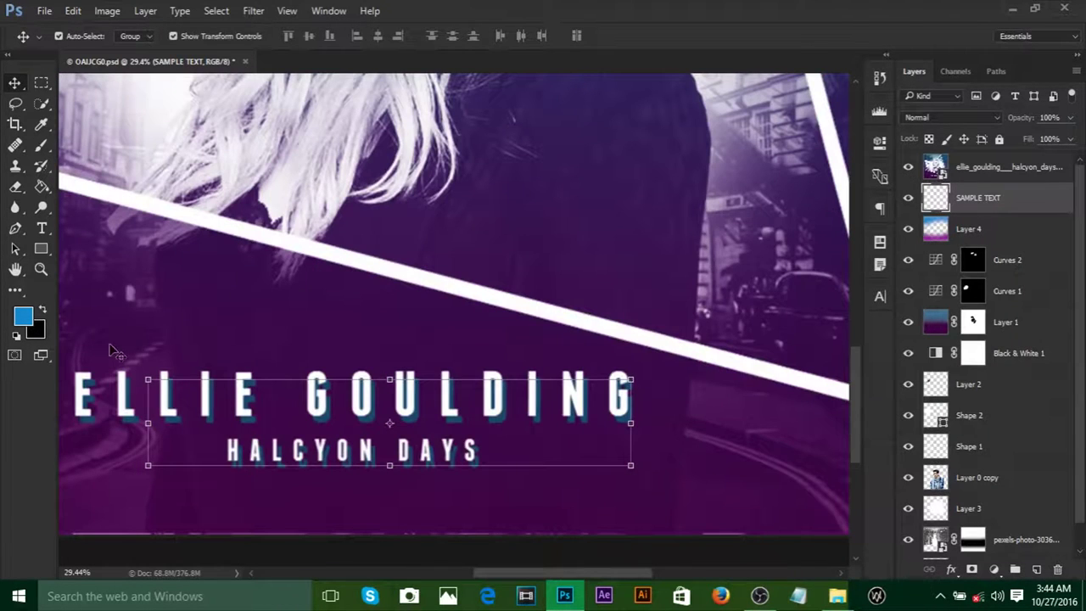
pyautogui.press('b')
pyautogui.keyDown('alt'); pyautogui.click(504, 413); pyautogui.keyUp('alt')
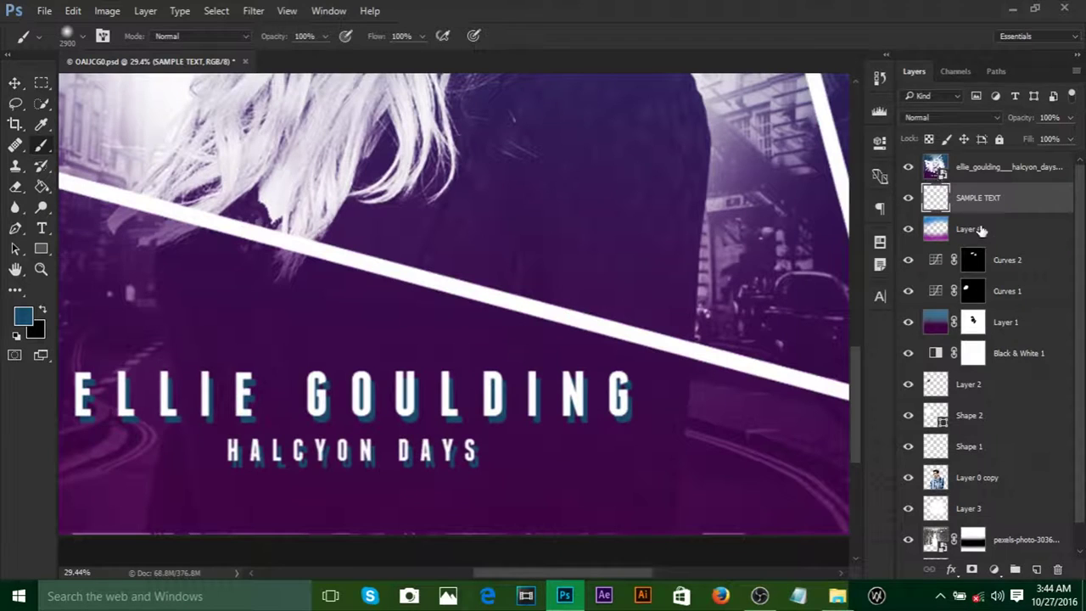
pyautogui.click(907, 167)
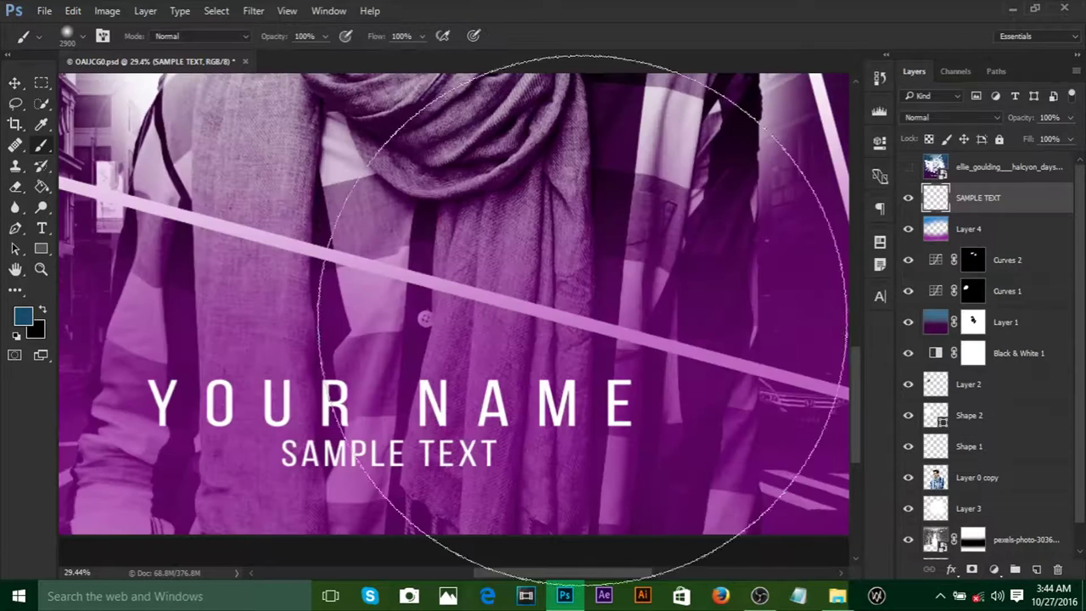
# Step: Duplicate the merged title layer and offset the copy slightly down and to the right
pyautogui.click(15, 82)
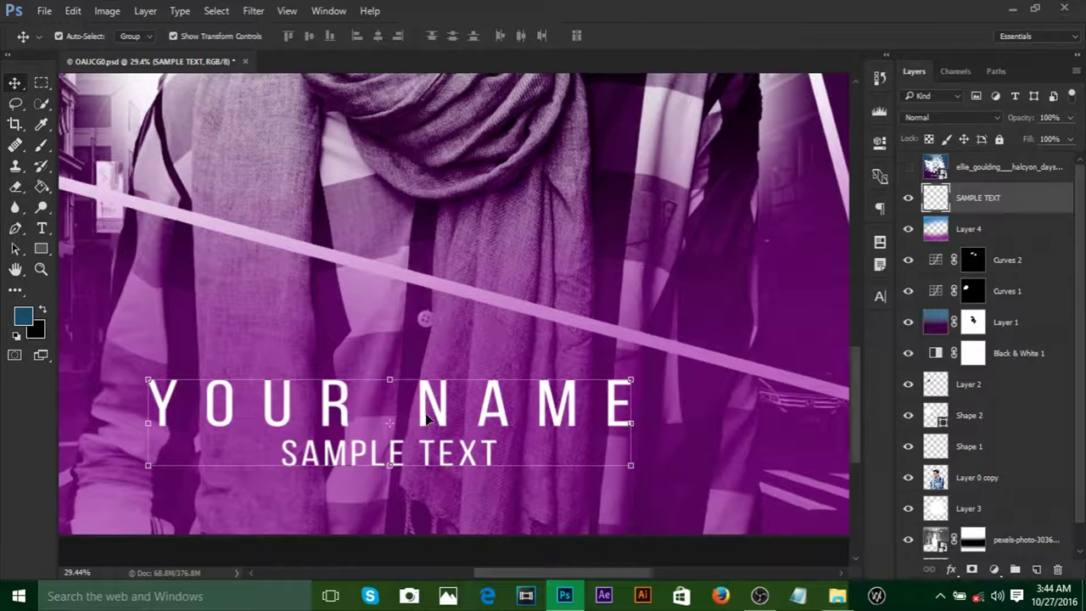
pyautogui.keyDown('alt'); pyautogui.moveTo(428, 417); pyautogui.dragTo(431, 418); pyautogui.keyUp('alt')
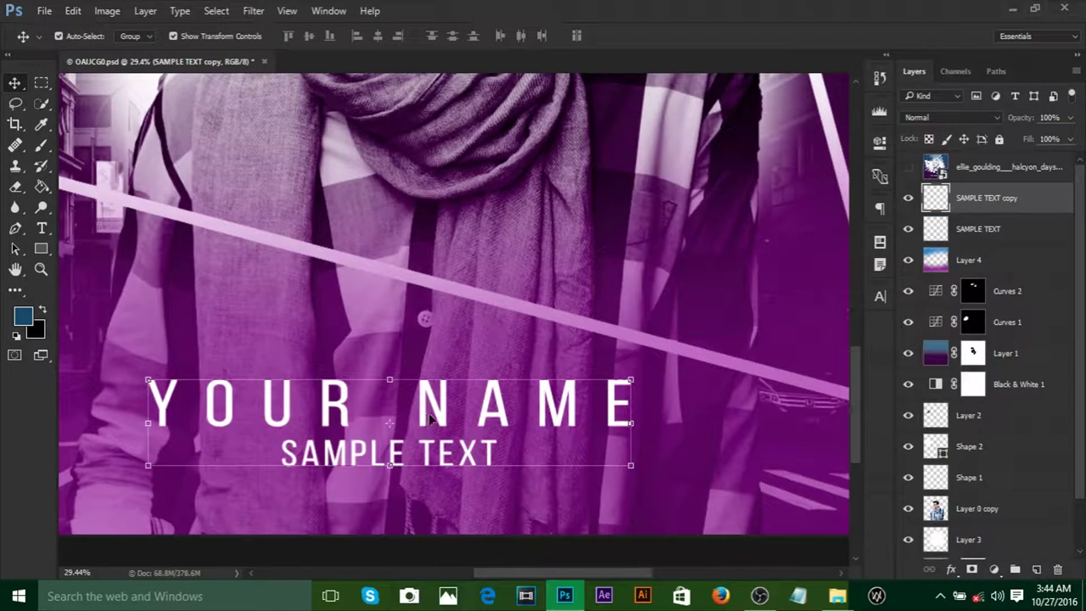
pyautogui.hotkey('shift', 'Down')
pyautogui.hotkey('shift', 'Down')
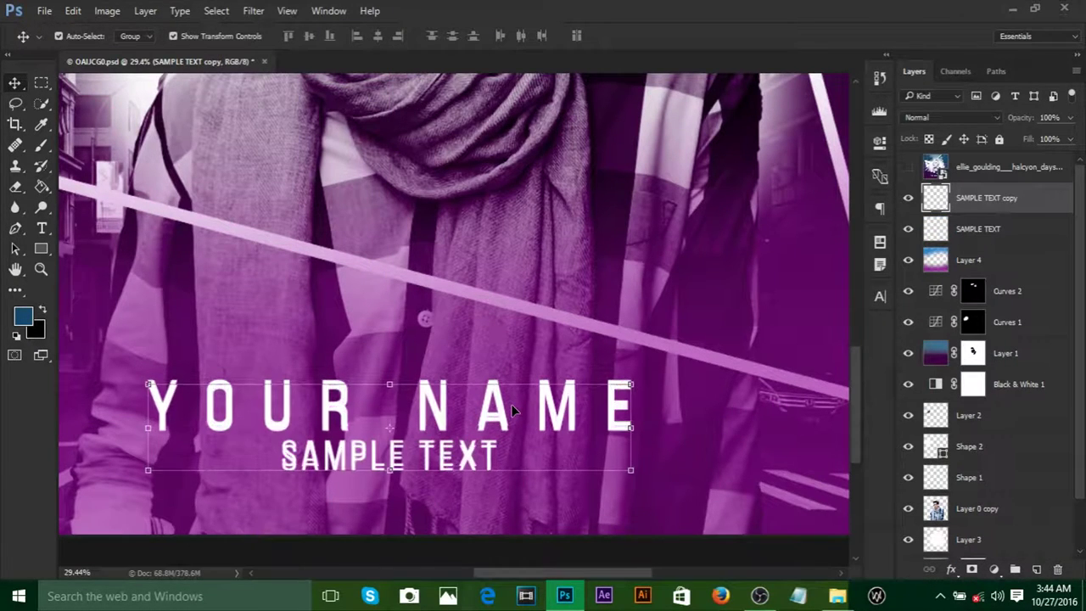
pyautogui.hotkey('shift', 'Right')
pyautogui.hotkey('shift', 'Right')
pyautogui.hotkey('shift', 'Right')
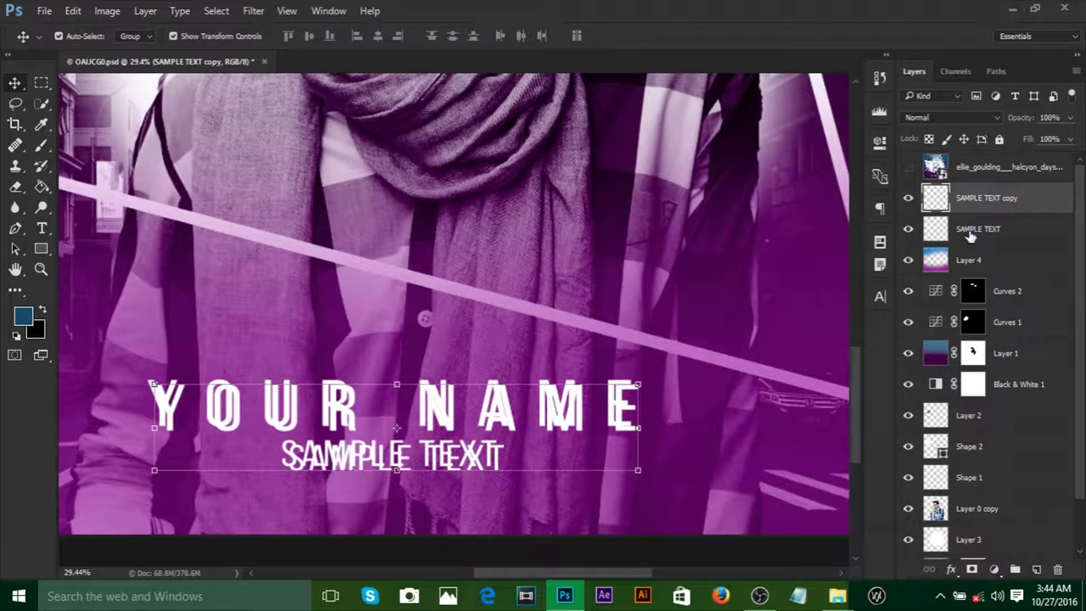
# Step: Add a Color Overlay to the title copy in teal 007273 with Normal blending at 100% opacity
pyautogui.doubleClick(1037, 200)
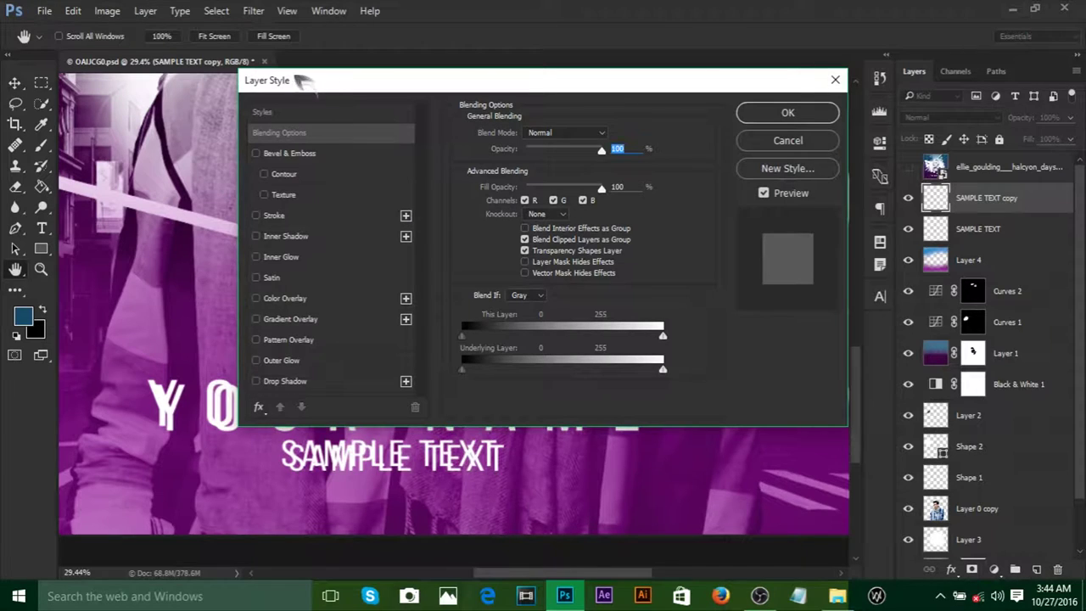
pyautogui.moveTo(348, 84); pyautogui.dragTo(335, 105)
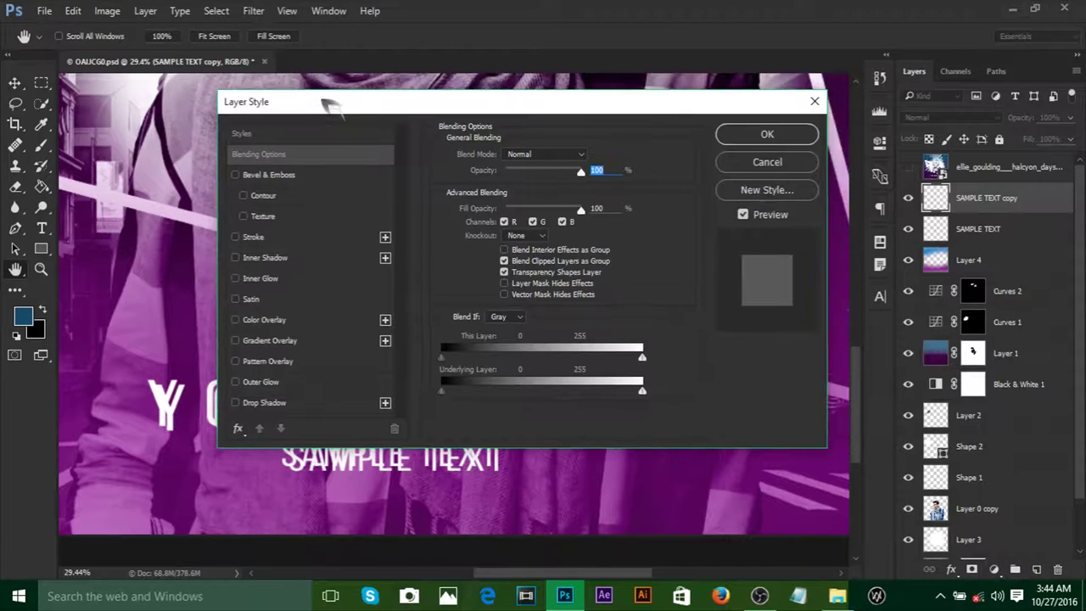
pyautogui.click(297, 319)
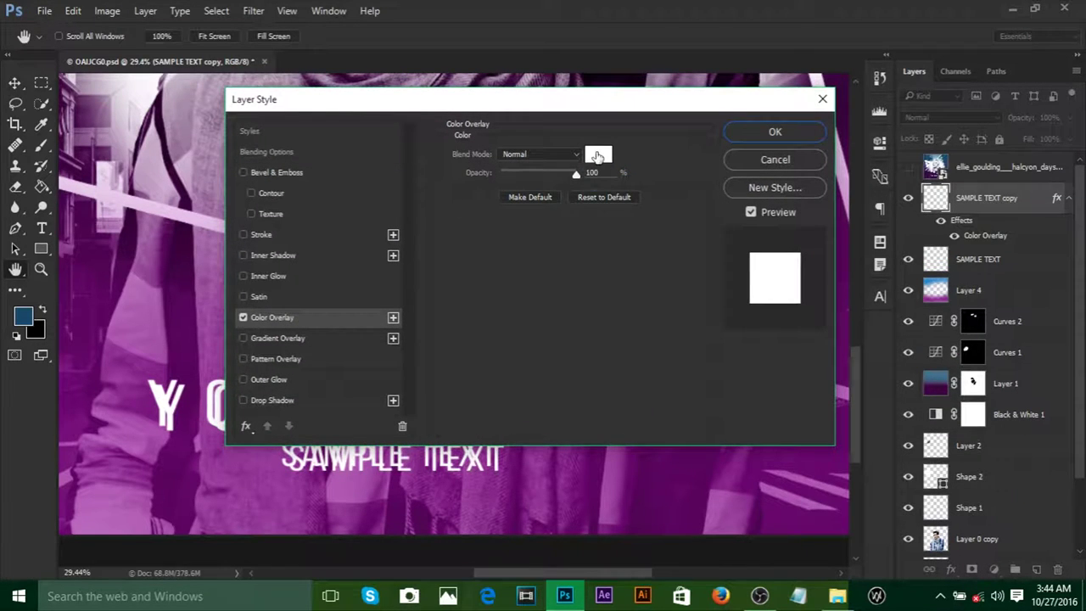
pyautogui.click(598, 156)
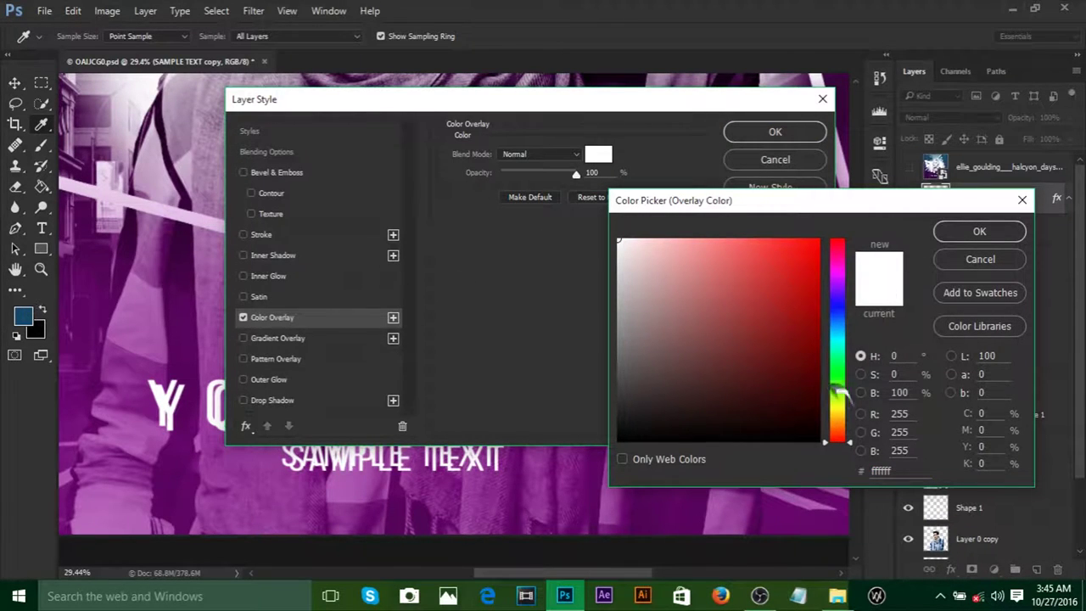
pyautogui.click(848, 342)
pyautogui.moveTo(809, 311); pyautogui.dragTo(813, 320)
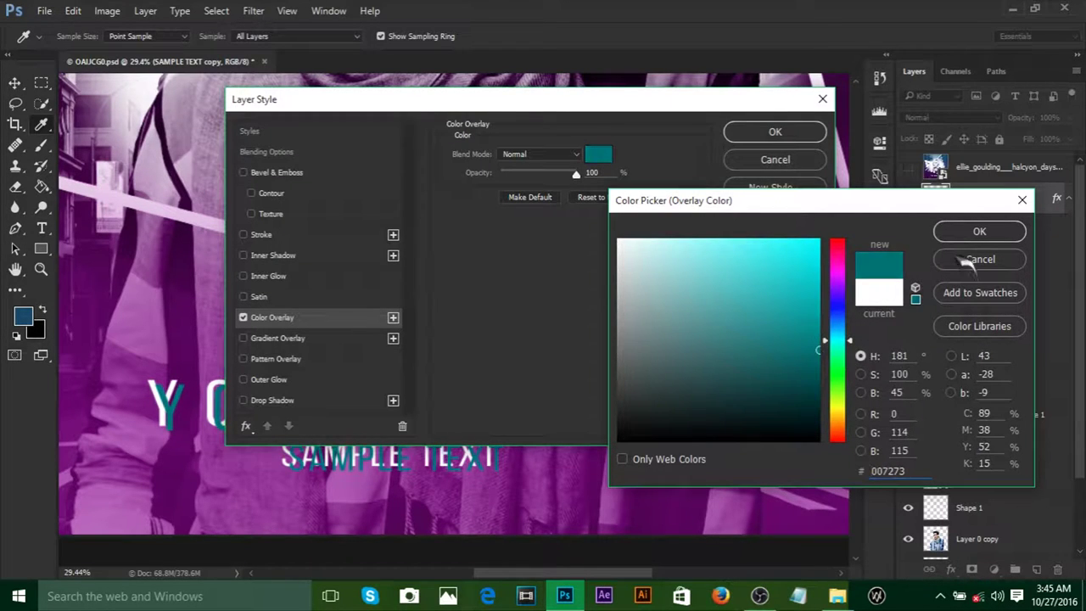
pyautogui.click(976, 231)
pyautogui.click(774, 131)
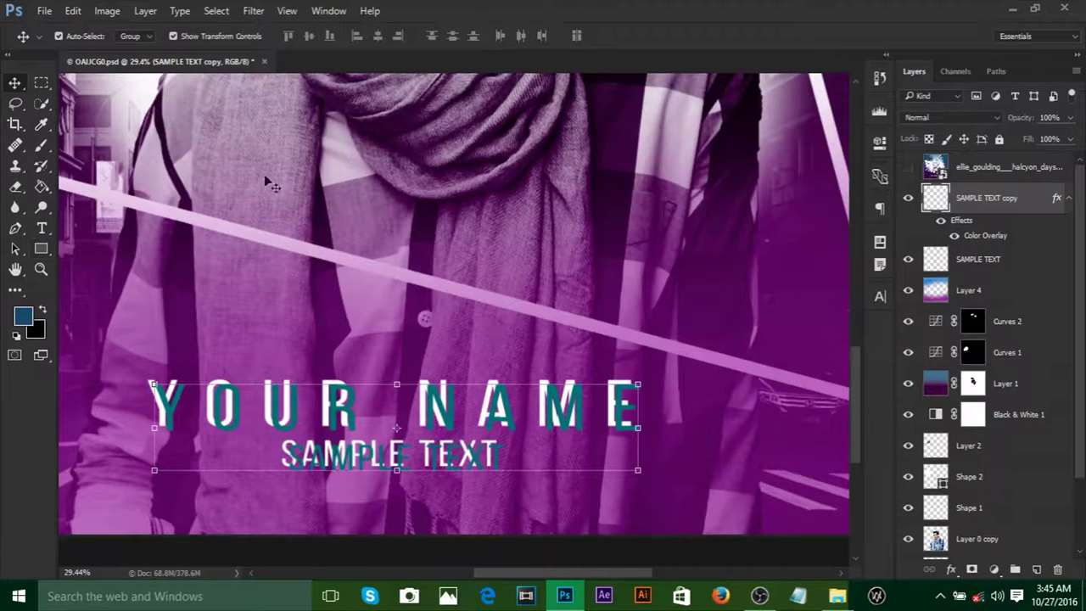
# Step: Place the teal title copy beneath the white title layer and nudge it up and left for a tighter shadow
pyautogui.moveTo(1013, 202); pyautogui.dragTo(1019, 265)
pyautogui.click(1067, 230)
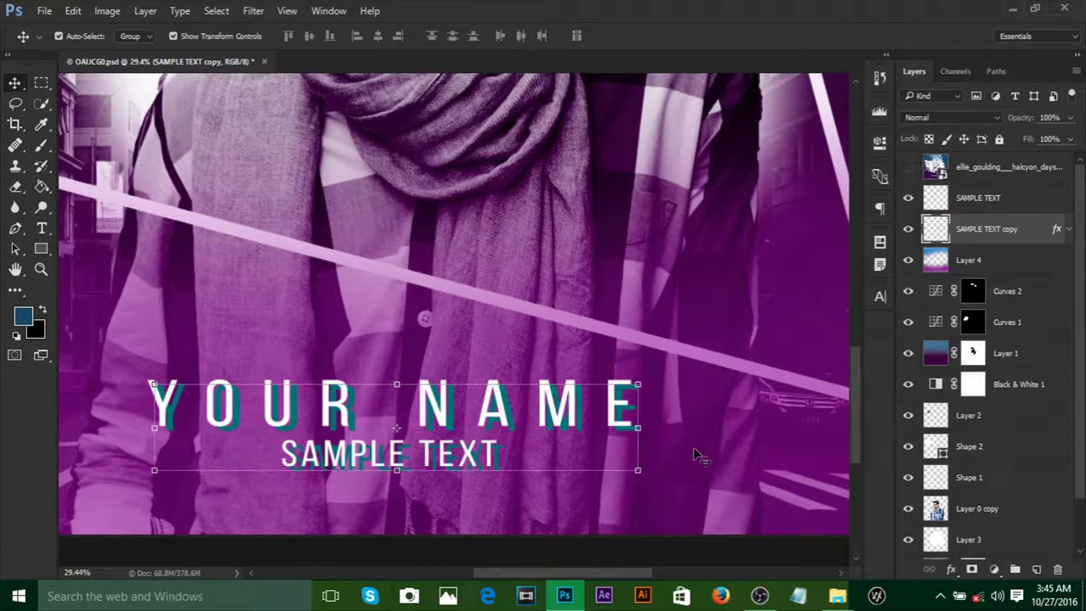
pyautogui.scroll(-3, 693, 447)
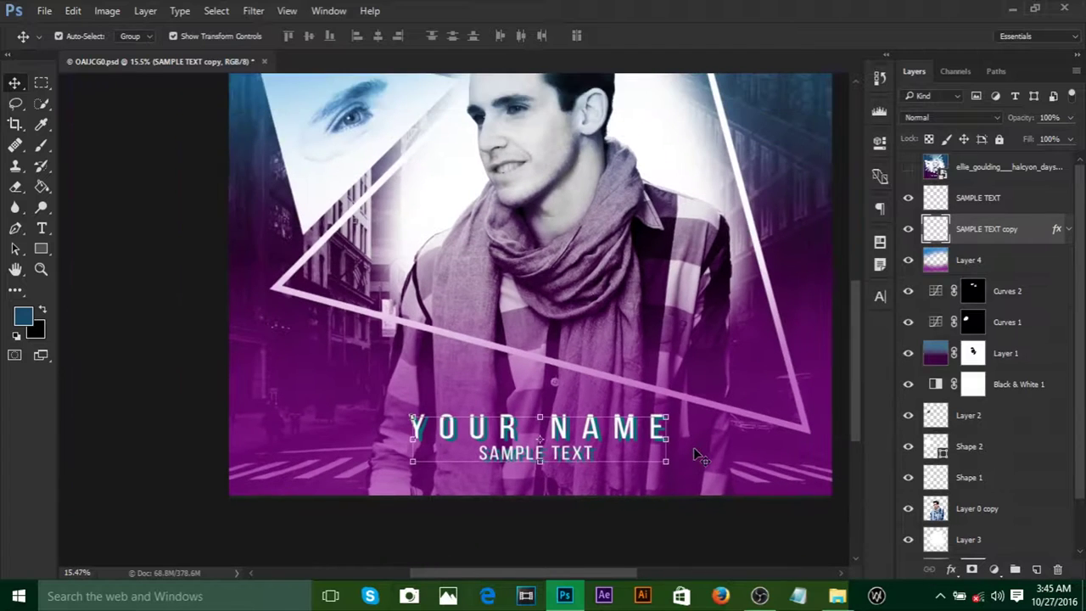
pyautogui.hotkey('shift', 'Up')
pyautogui.hotkey('shift', 'Left')
pyautogui.hotkey('shift', 'Left')
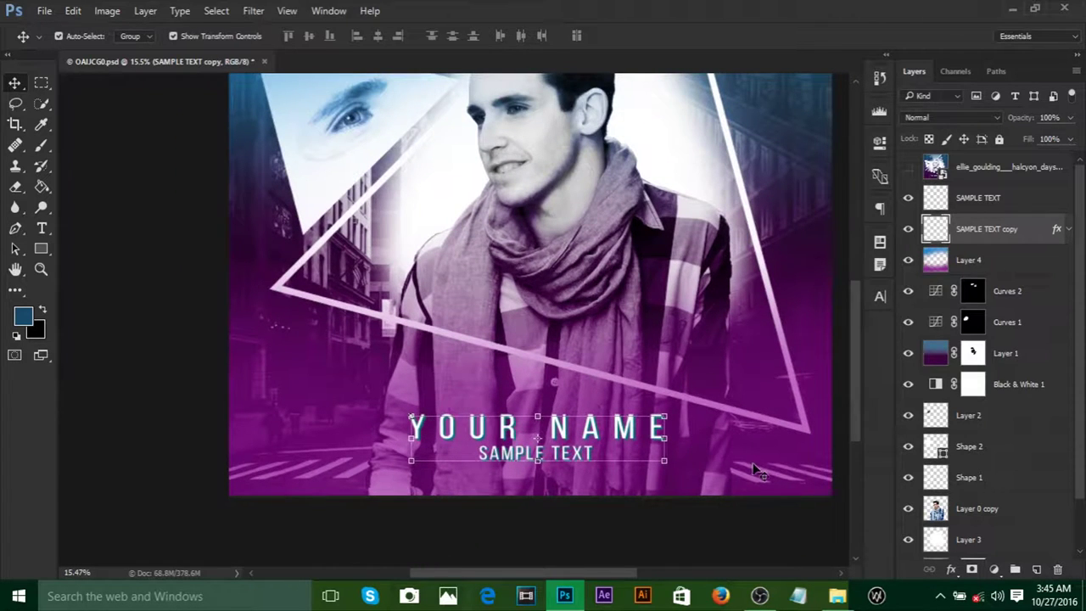
pyautogui.keyDown('ctrl'); pyautogui.click(753, 469); pyautogui.keyUp('ctrl')
pyautogui.keyDown('ctrl'); pyautogui.click(116, 232); pyautogui.keyUp('ctrl')
# Step: Compare the cover and its title shadow with the Ellie Goulding reference, examining the lettering up close
pyautogui.scroll(-2, 118, 236)
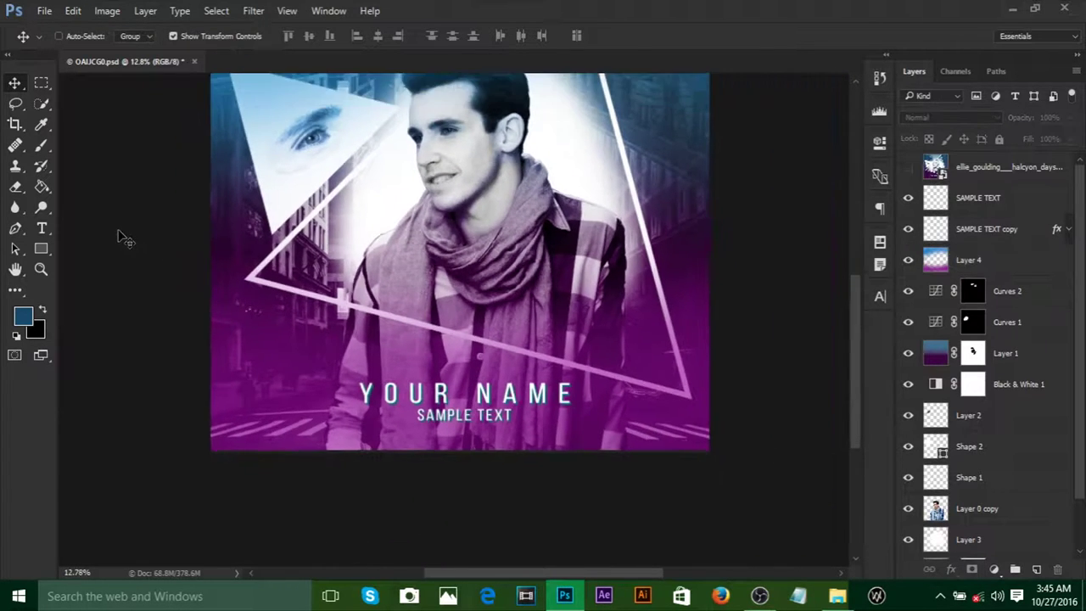
pyautogui.scroll(-1, 118, 238)
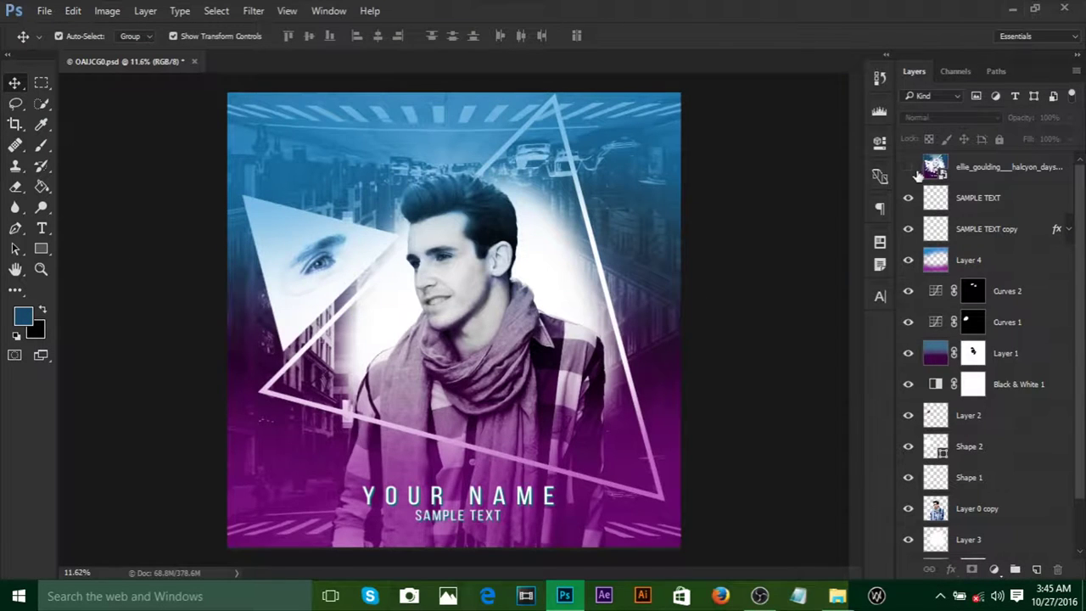
pyautogui.click(909, 167)
pyautogui.click(908, 168)
pyautogui.click(908, 170)
pyautogui.scroll(6, 656, 481)
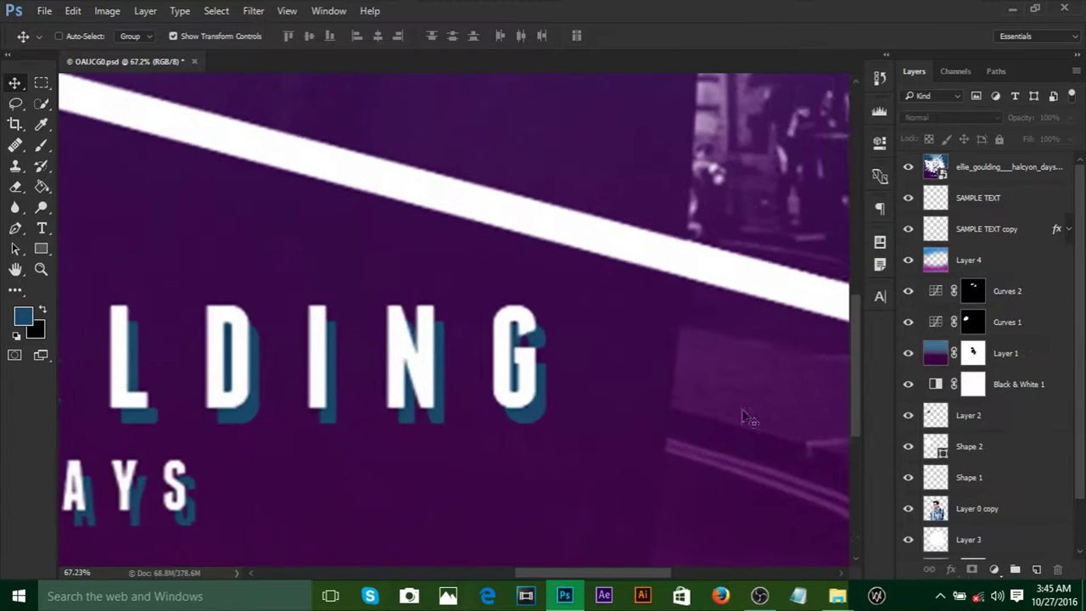
pyautogui.click(909, 169)
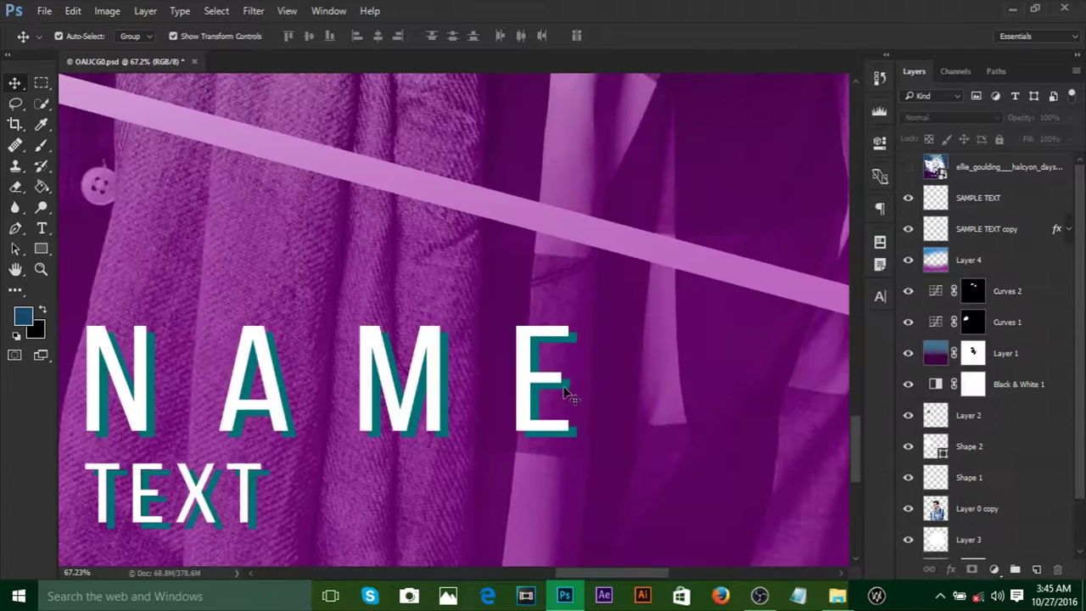
# Step: Compare the whole composition with the Ellie Goulding reference by showing and hiding the reference layer
pyautogui.scroll(-6, 537, 396)
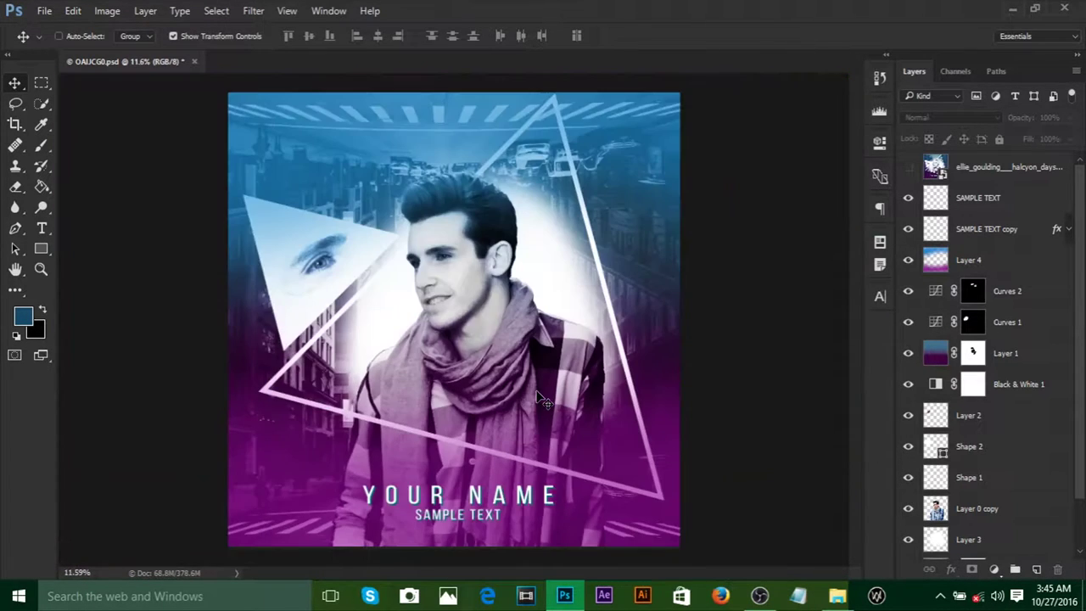
pyautogui.click(908, 169)
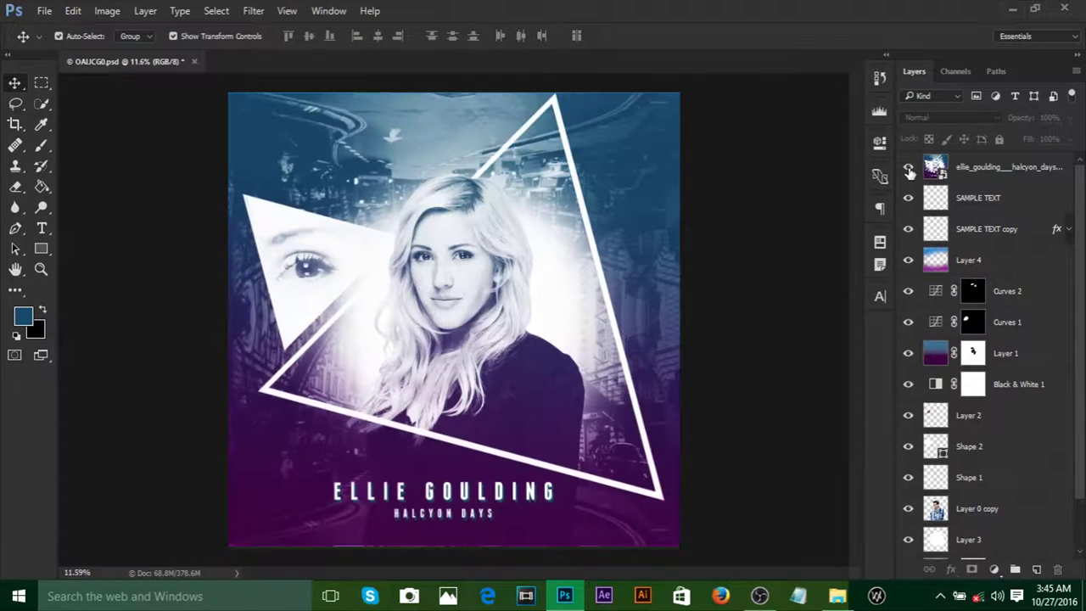
pyautogui.click(908, 169)
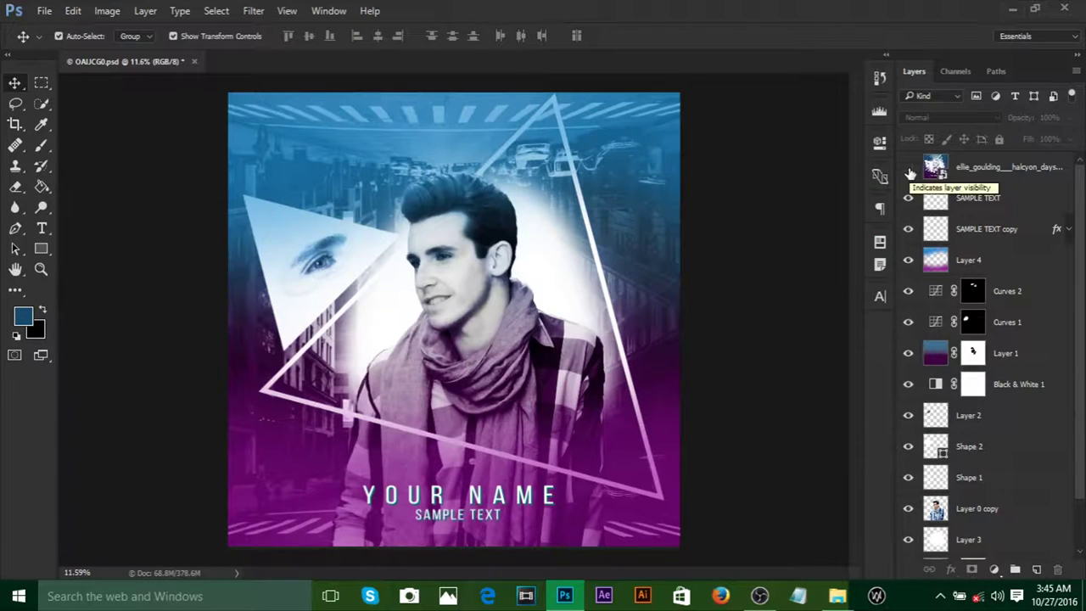
pyautogui.click(908, 169)
pyautogui.click(909, 169)
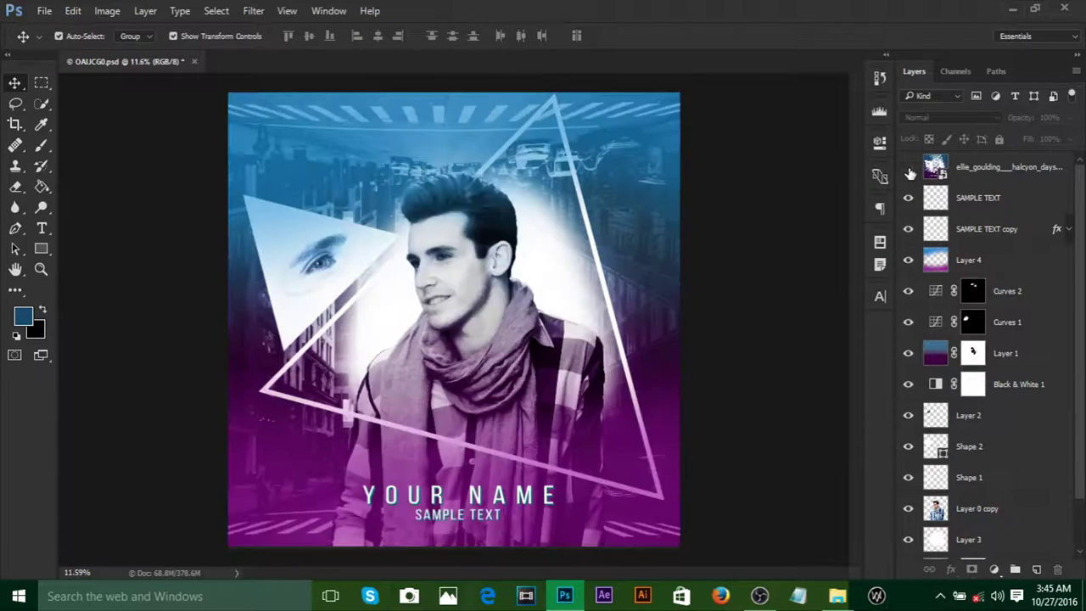
# Step: Erase the blue tint on Layer 4 from the eye triangle with a smaller soft eraser
pyautogui.click(955, 264)
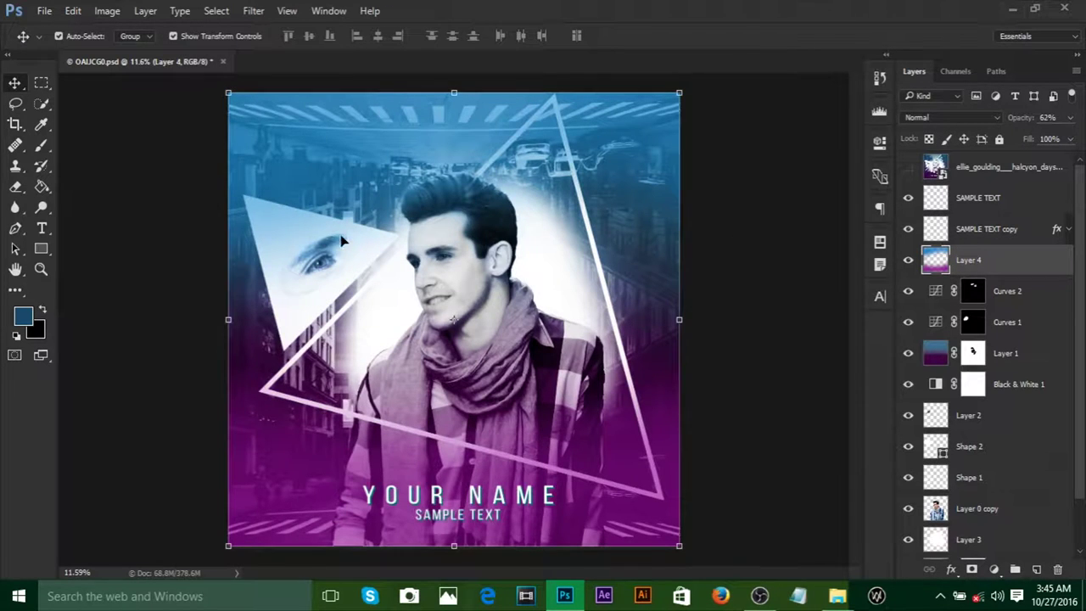
pyautogui.press('e')
pyautogui.press('[')
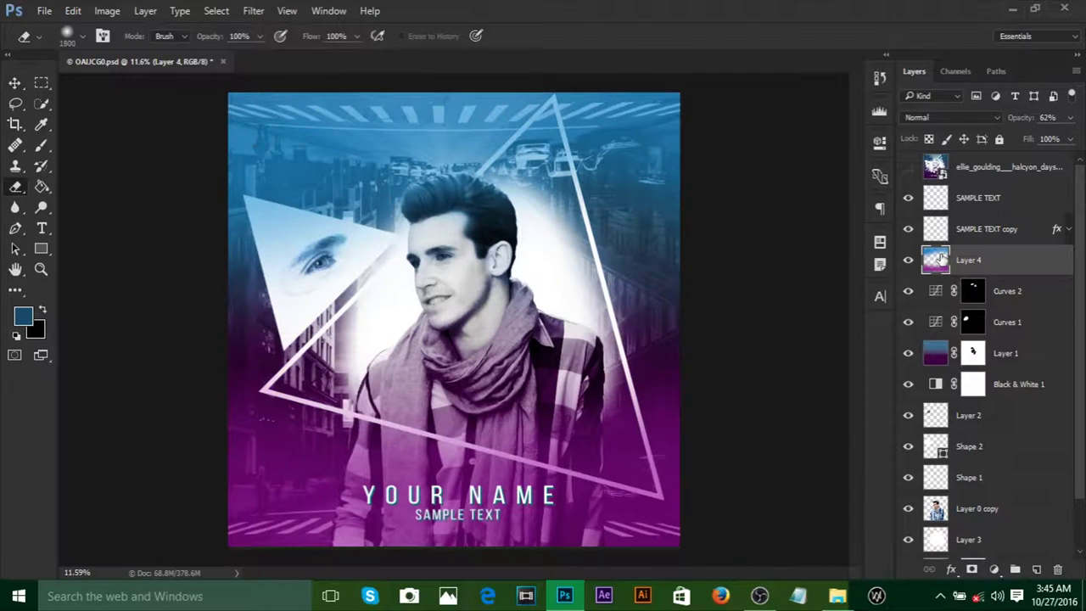
pyautogui.press('[')
pyautogui.press('[')
pyautogui.press('[')
pyautogui.press('[')
pyautogui.press('[')
pyautogui.press('[')
pyautogui.press('[')
pyautogui.press('[')
pyautogui.press('[')
pyautogui.moveTo(264, 208)
pyautogui.mouseDown()
pyautogui.moveTo(279, 230)
pyautogui.moveTo(368, 245)
pyautogui.moveTo(315, 260)
pyautogui.mouseUp()
# Step: Erase the Layer 4 tint over the man's hair and face with a 700 px eraser, and check the cover with and without that layer
pyautogui.press('[')
pyautogui.press('[')
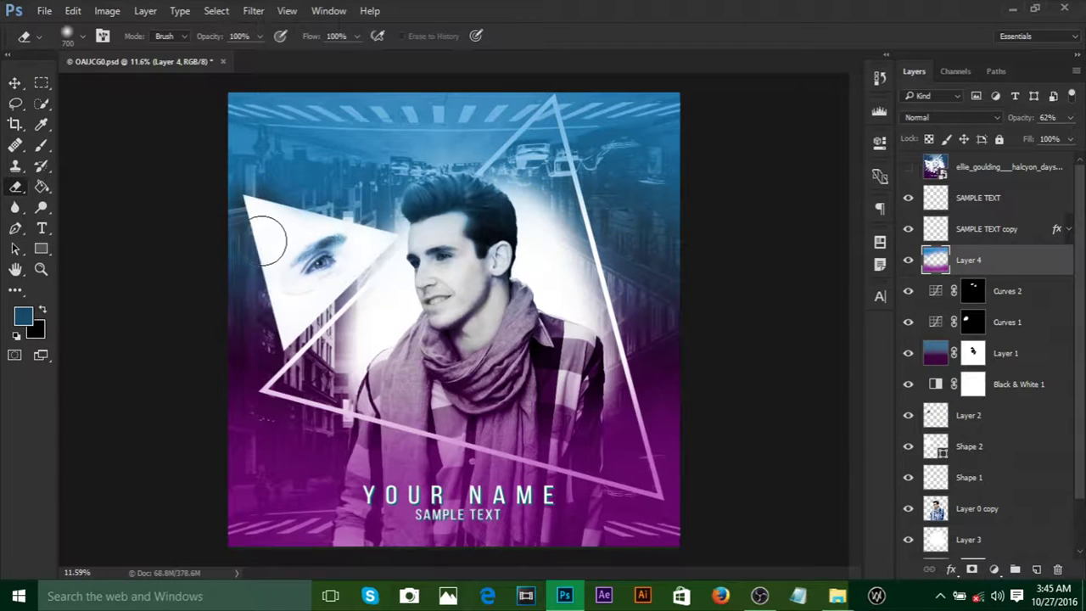
pyautogui.moveTo(424, 201)
pyautogui.mouseDown()
pyautogui.moveTo(482, 199)
pyautogui.moveTo(471, 237)
pyautogui.moveTo(497, 231)
pyautogui.moveTo(464, 202)
pyautogui.moveTo(425, 208)
pyautogui.moveTo(475, 251)
pyautogui.moveTo(468, 281)
pyautogui.mouseUp()
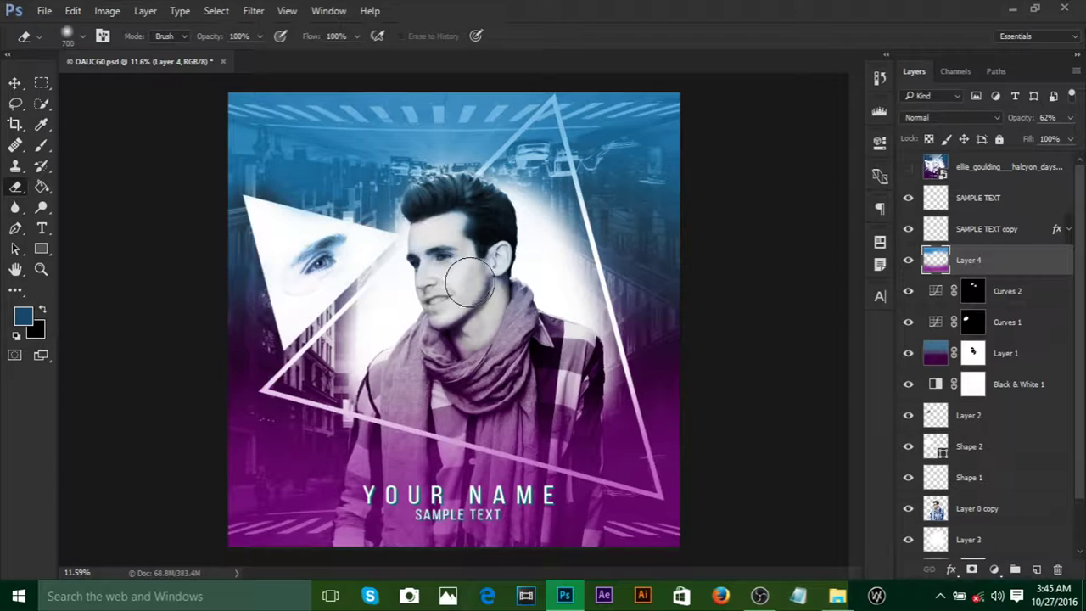
pyautogui.click(907, 261)
pyautogui.click(907, 261)
pyautogui.click(907, 261)
pyautogui.click(908, 261)
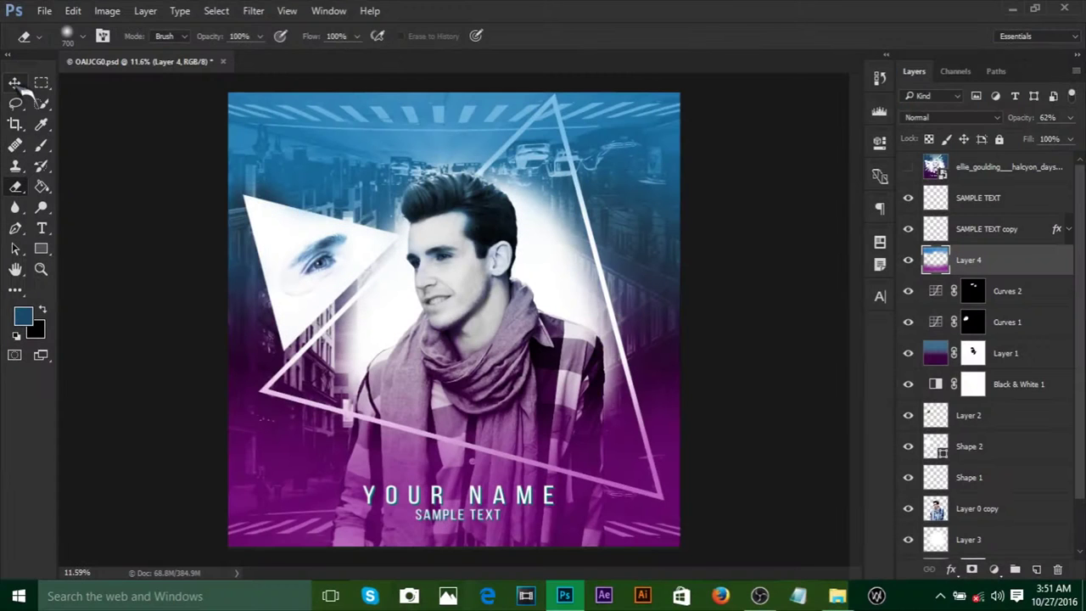
# Step: Examine the tinted cover at several zoom levels, with and without Layer 4, and compare it with the Ellie Goulding reference
pyautogui.click(15, 82)
pyautogui.scroll(1, 721, 300)
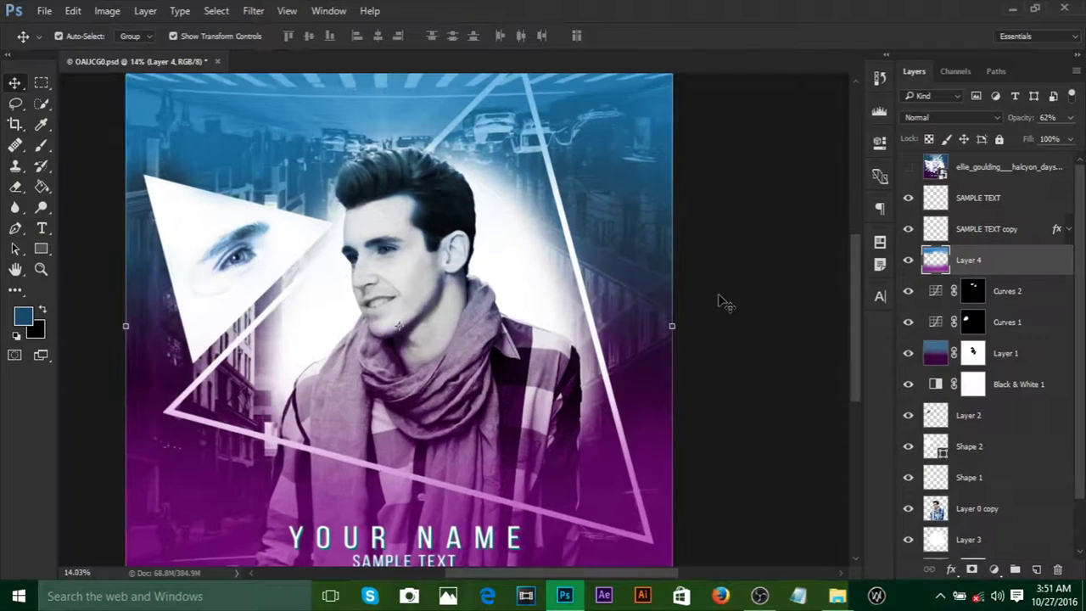
pyautogui.moveTo(728, 242); pyautogui.dragTo(754, 282)
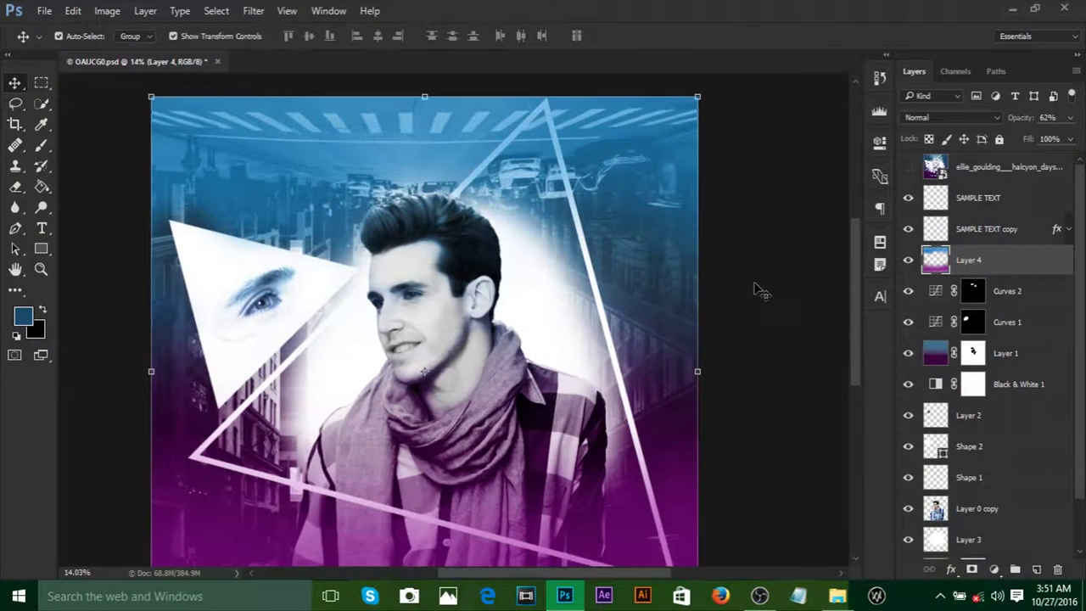
pyautogui.moveTo(735, 238); pyautogui.dragTo(759, 273)
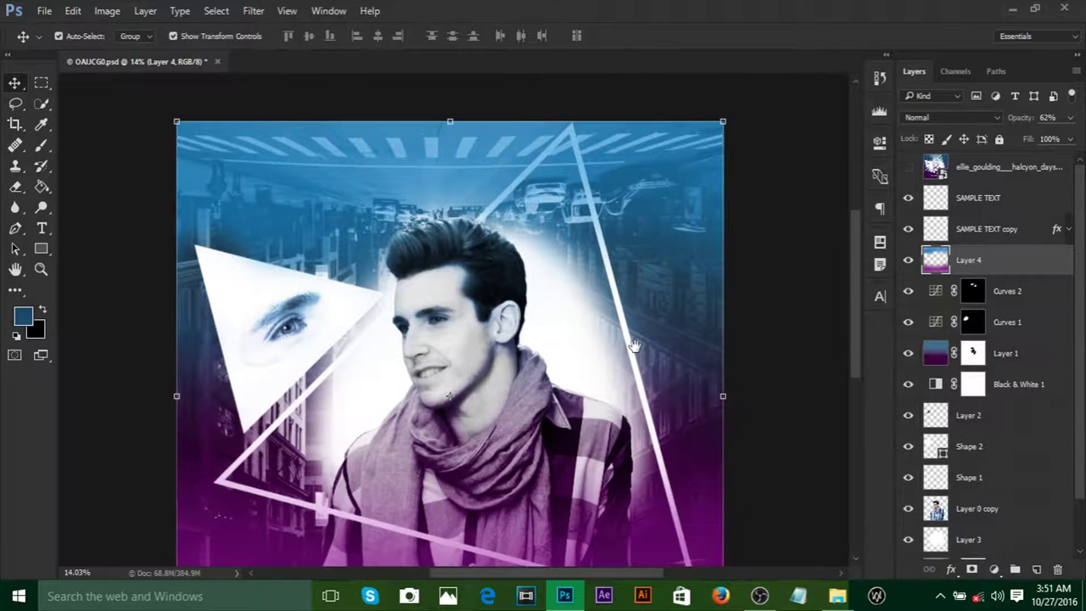
pyautogui.moveTo(634, 346); pyautogui.dragTo(624, 337)
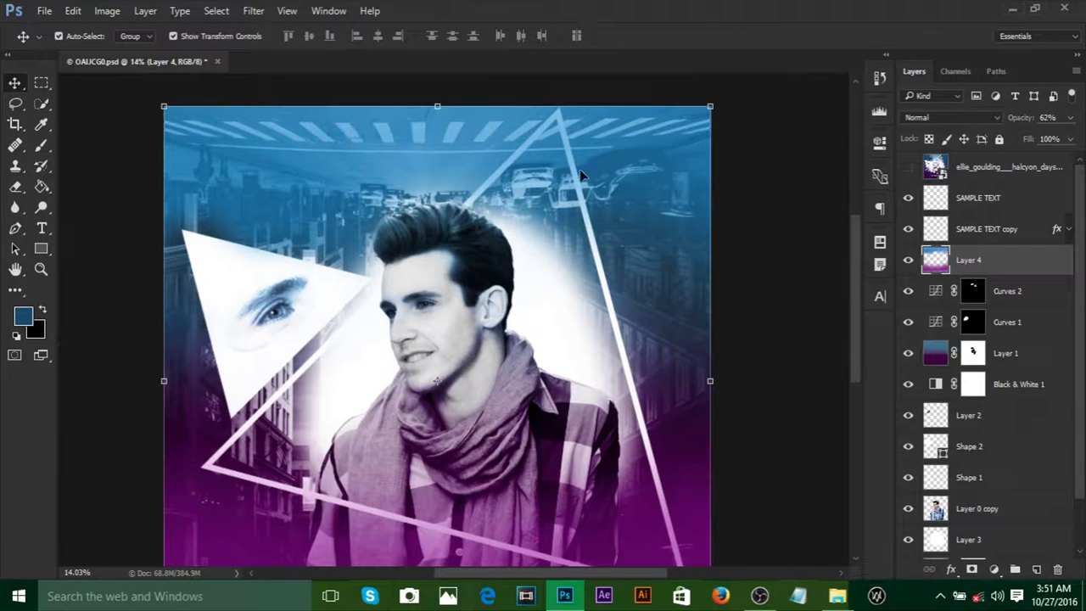
pyautogui.click(907, 259)
pyautogui.click(907, 259)
pyautogui.hotkey('ctrl', '-')
pyautogui.hotkey('ctrl', '-')
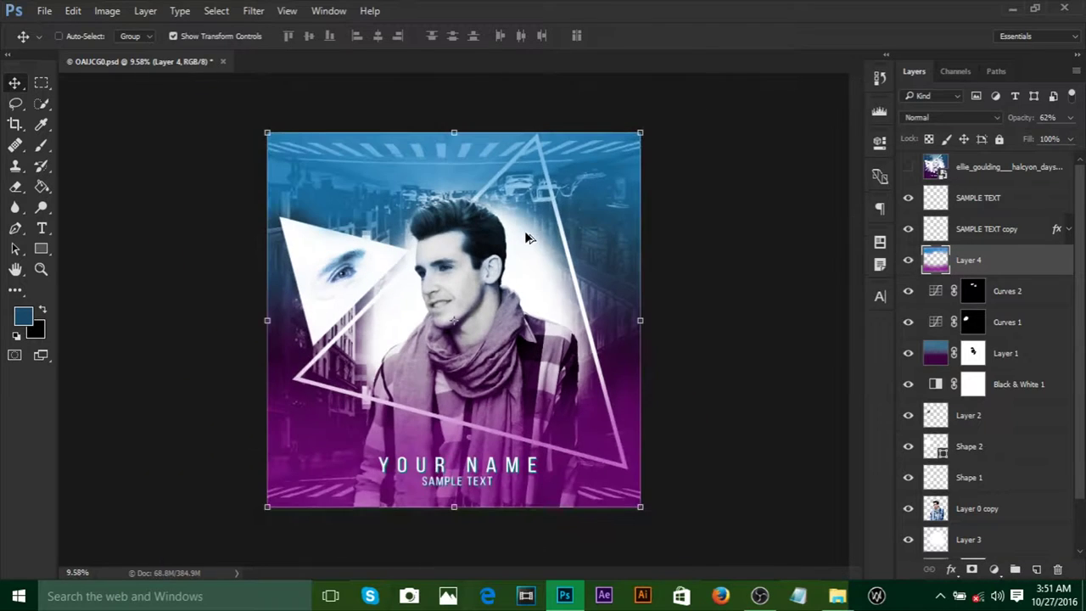
pyautogui.hotkey('ctrl', '+')
pyautogui.hotkey('ctrl', '+')
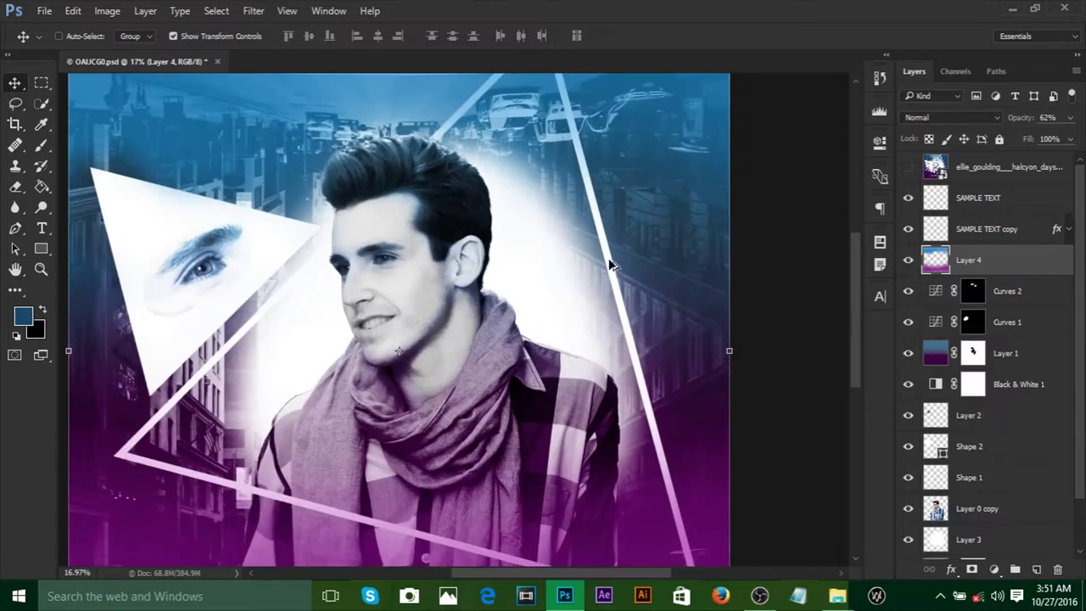
pyautogui.hotkey('ctrl', '0')
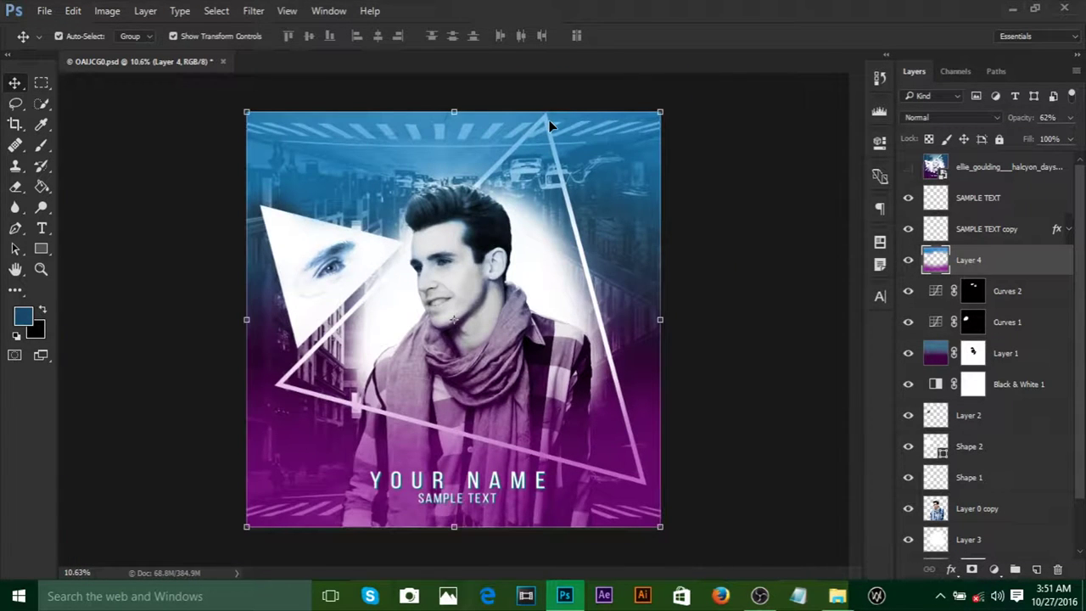
pyautogui.scroll(-1, 592, 229)
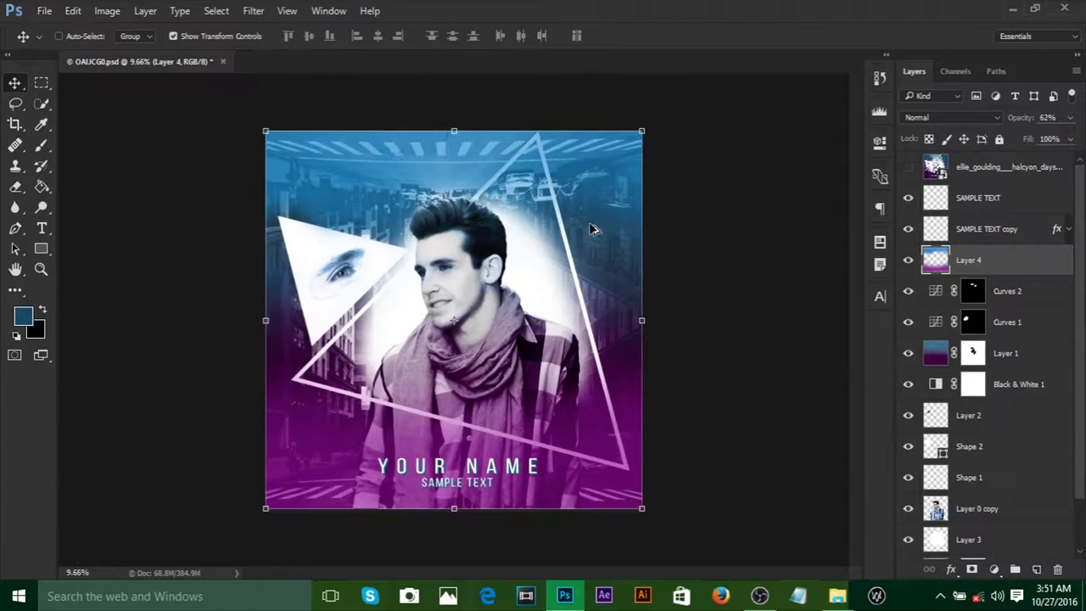
pyautogui.scroll(2, 591, 229)
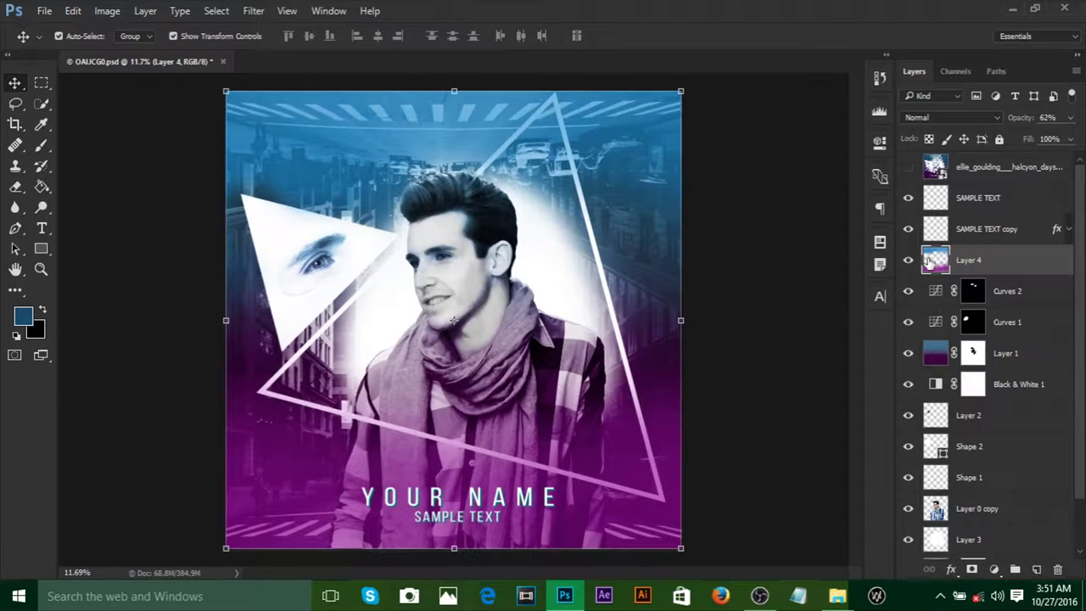
pyautogui.keyDown('ctrl'); pyautogui.click(974, 260); pyautogui.keyUp('ctrl')
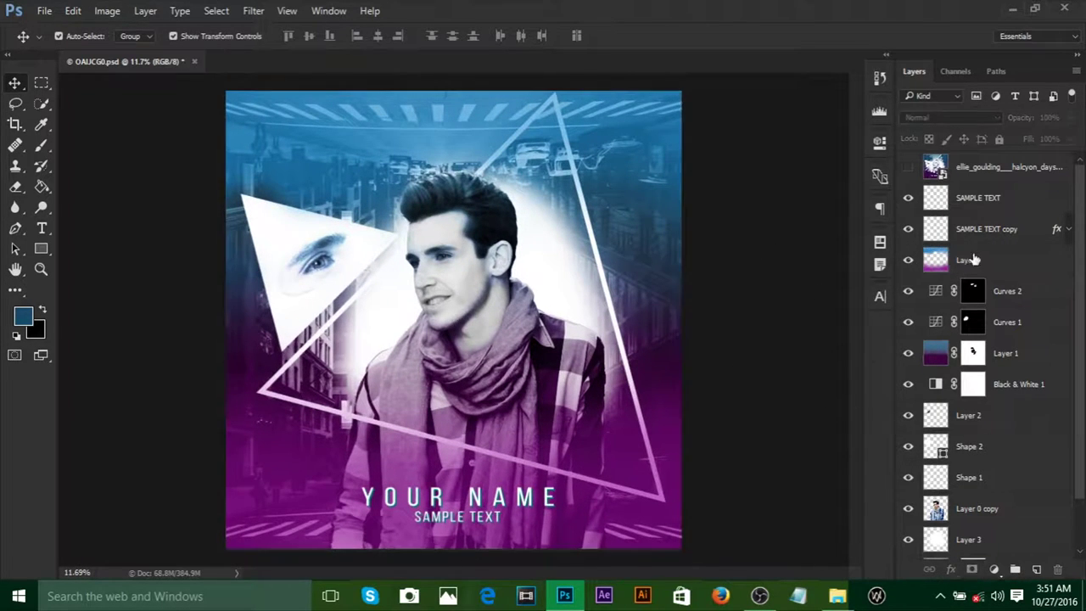
pyautogui.click(907, 168)
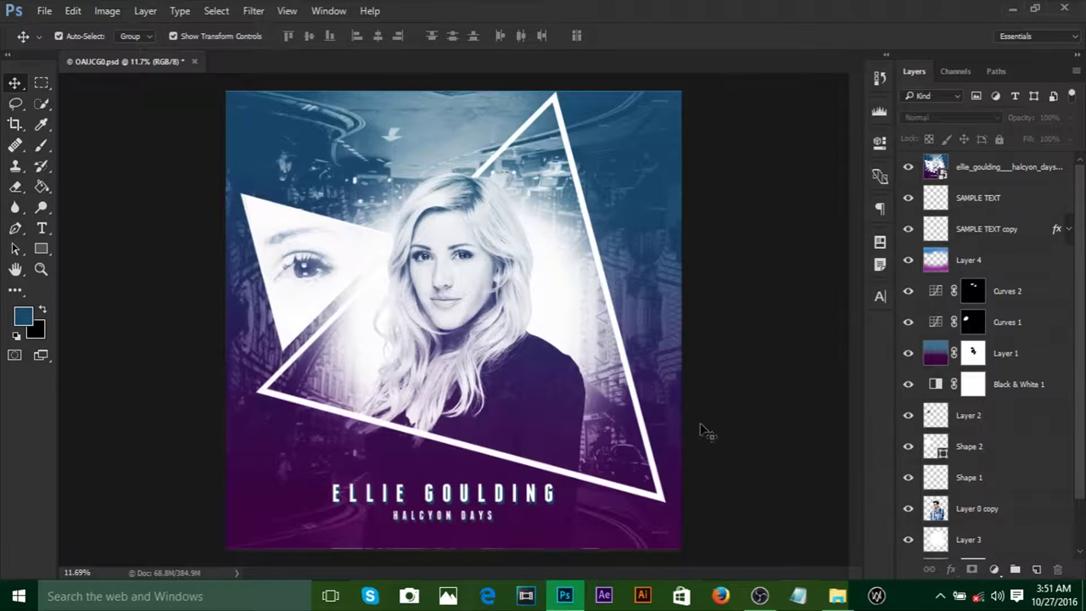
pyautogui.click(949, 265)
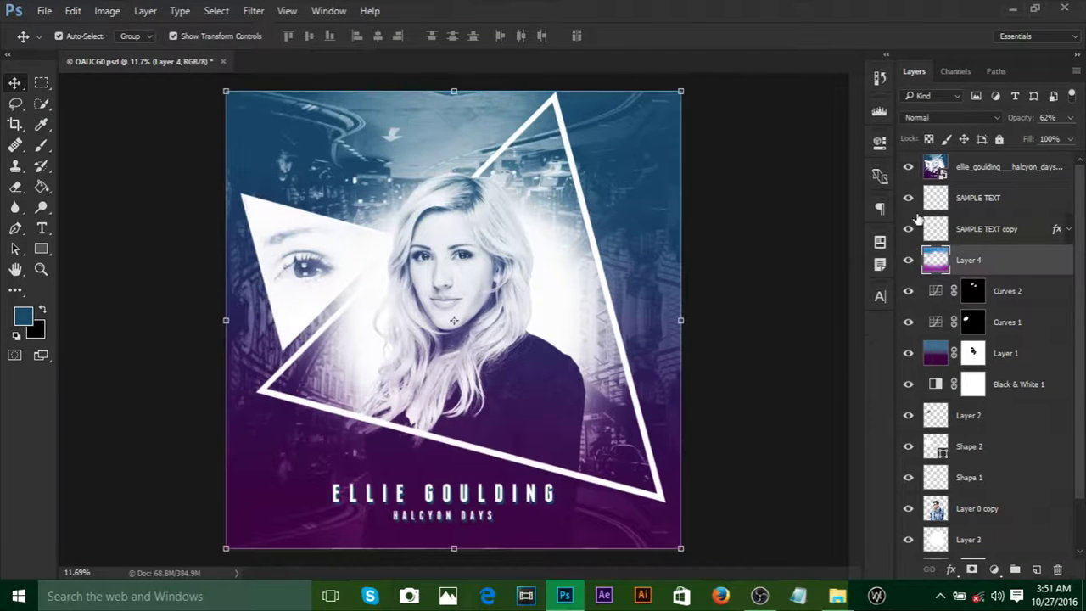
pyautogui.click(908, 167)
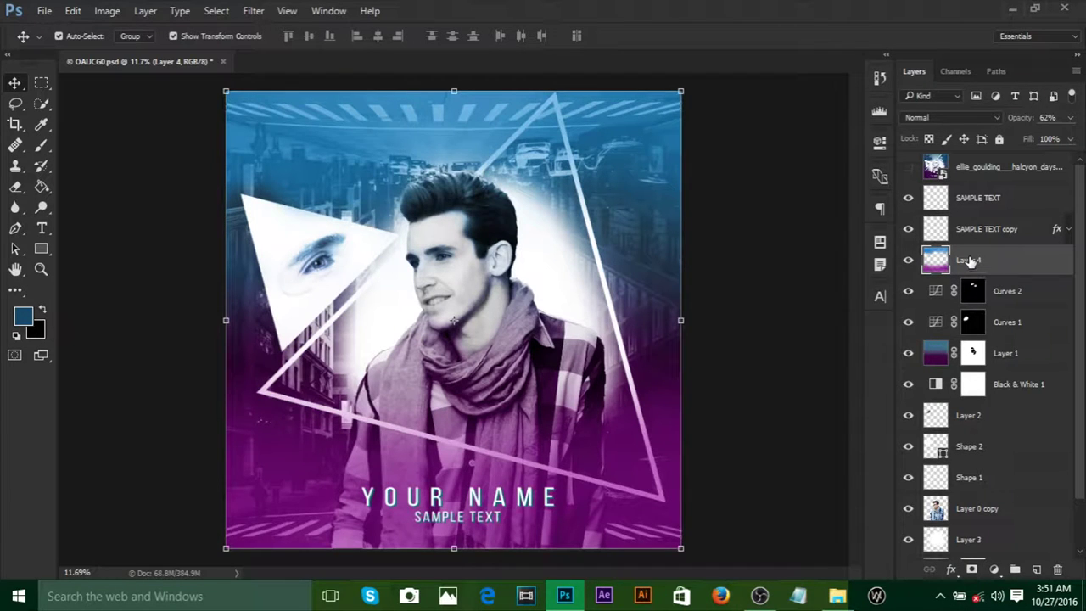
# Step: Delete the tinted Layer 4 and add a new empty layer above Curves 2
pyautogui.press('Delete')
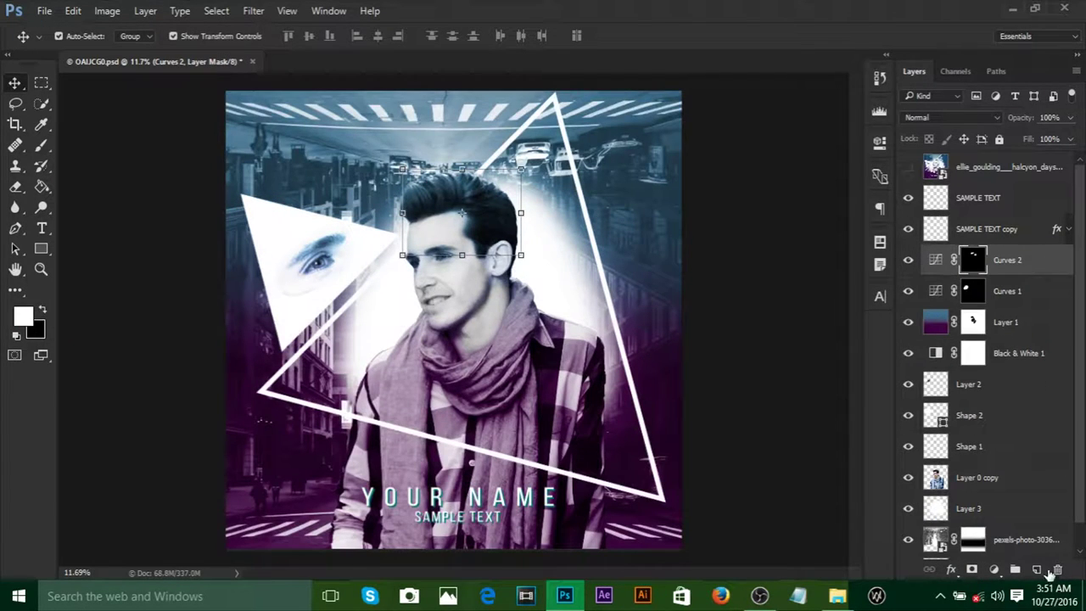
pyautogui.click(1036, 569)
pyautogui.scroll(-2, 630, 346)
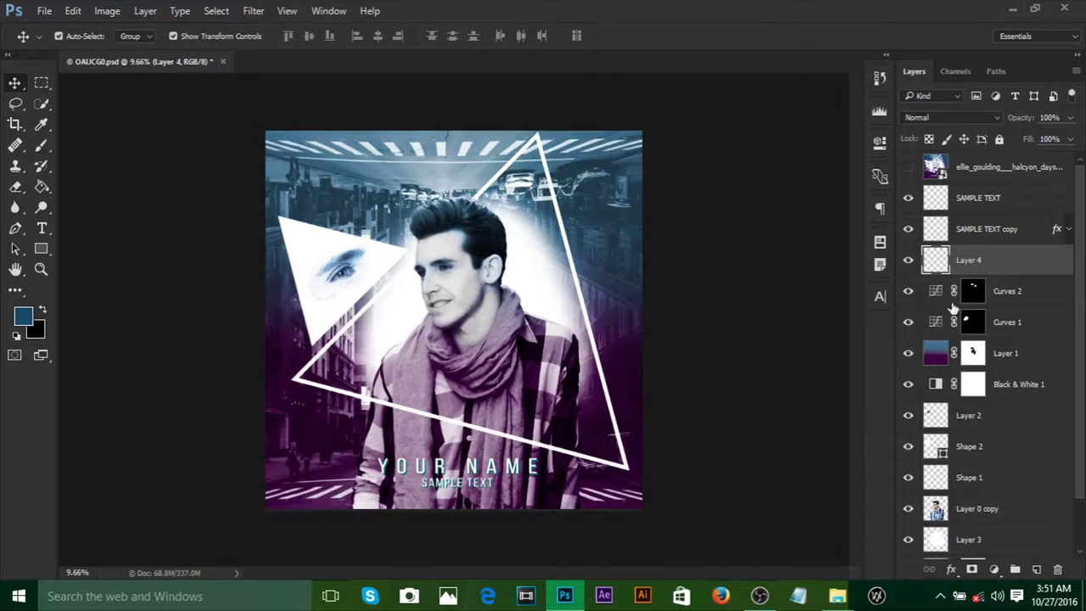
# Step: Sample the dark purple from the cover's lower area for the Brush and brighten it to #55065a
pyautogui.press('b')
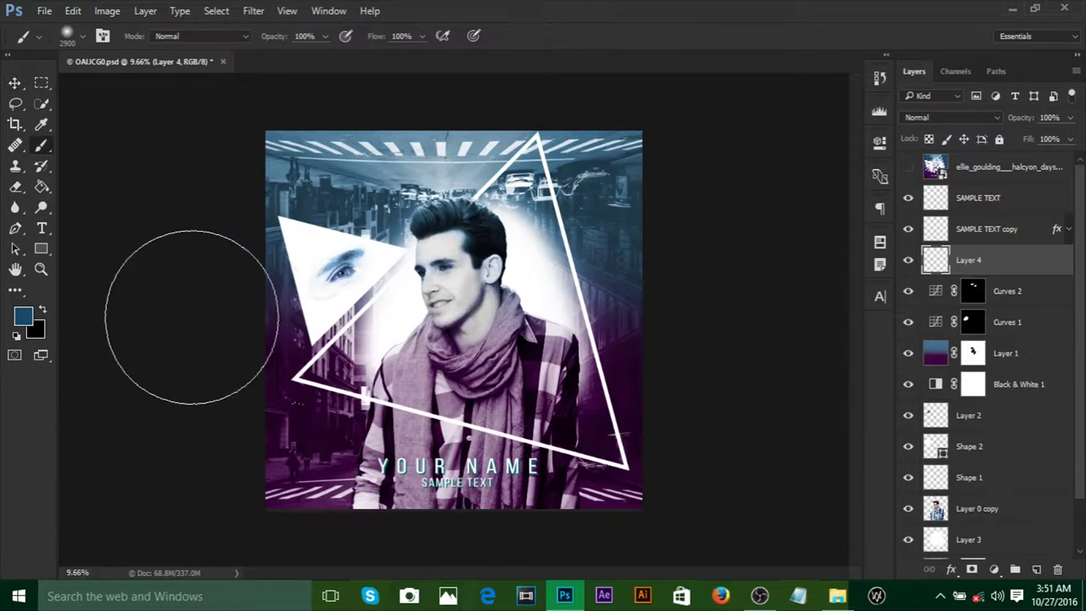
pyautogui.keyDown('alt'); pyautogui.click(327, 436); pyautogui.keyUp('alt')
pyautogui.click(24, 317)
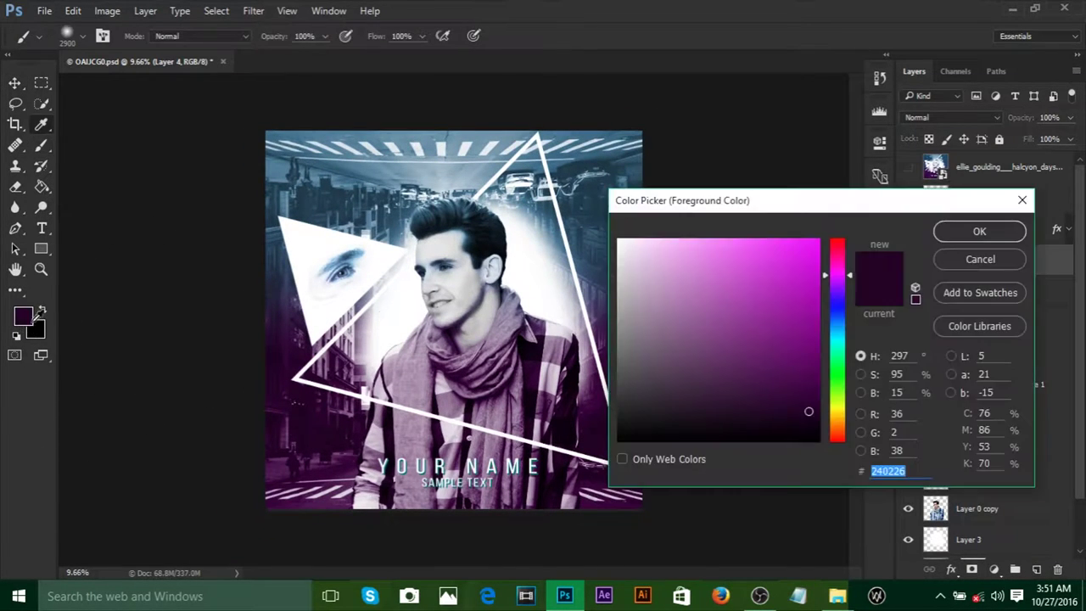
pyautogui.click(807, 369)
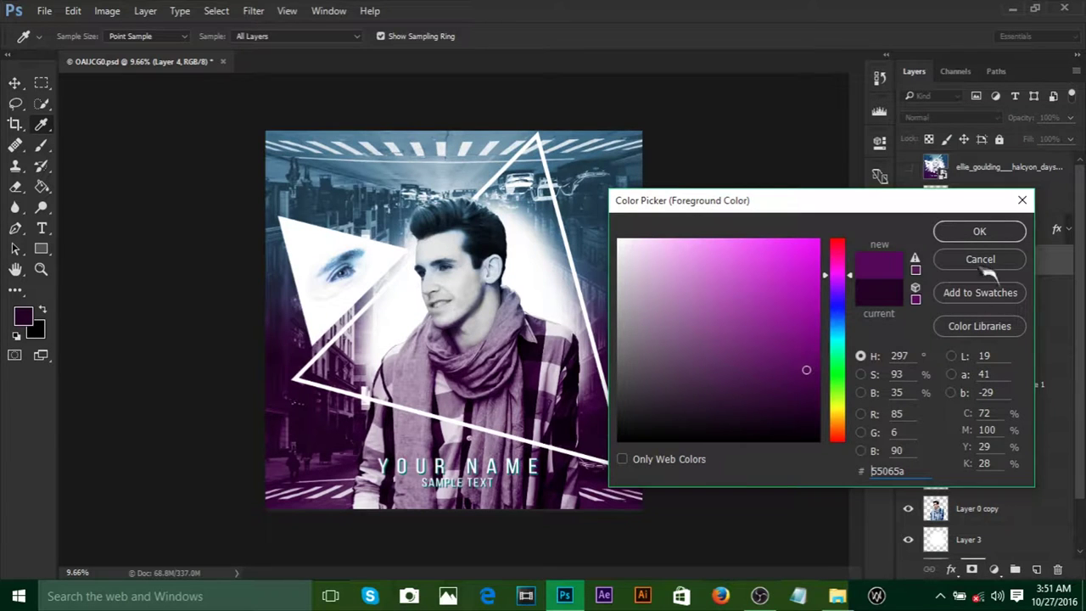
pyautogui.click(989, 232)
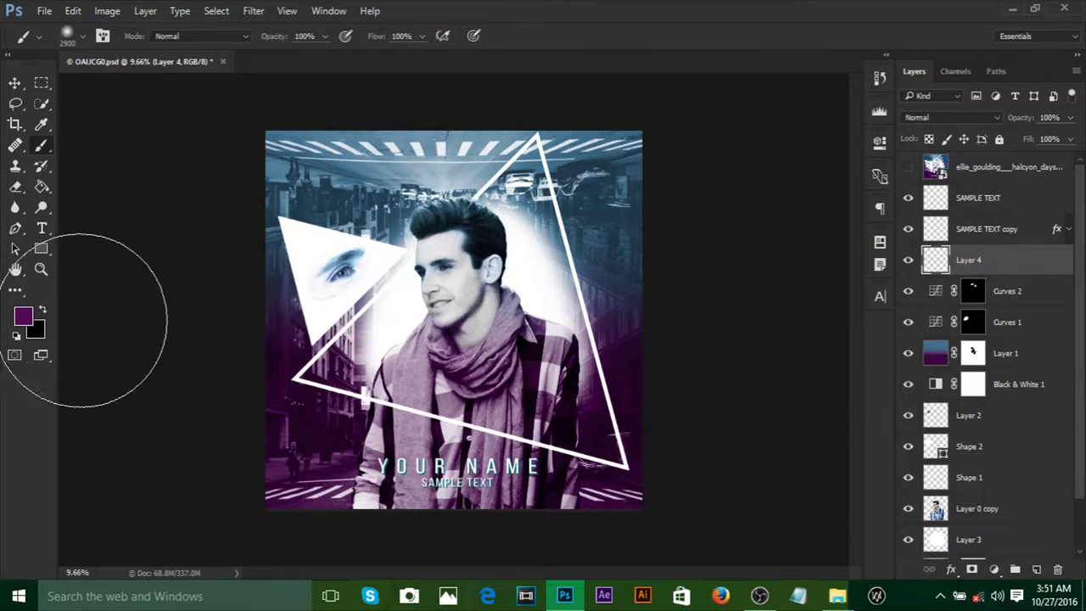
# Step: Swap the brush colours, sample the blue from the cover's upper corner and make it a brighter, more saturated blue
pyautogui.click(42, 310)
pyautogui.keyDown('alt'); pyautogui.click(621, 159); pyautogui.keyUp('alt')
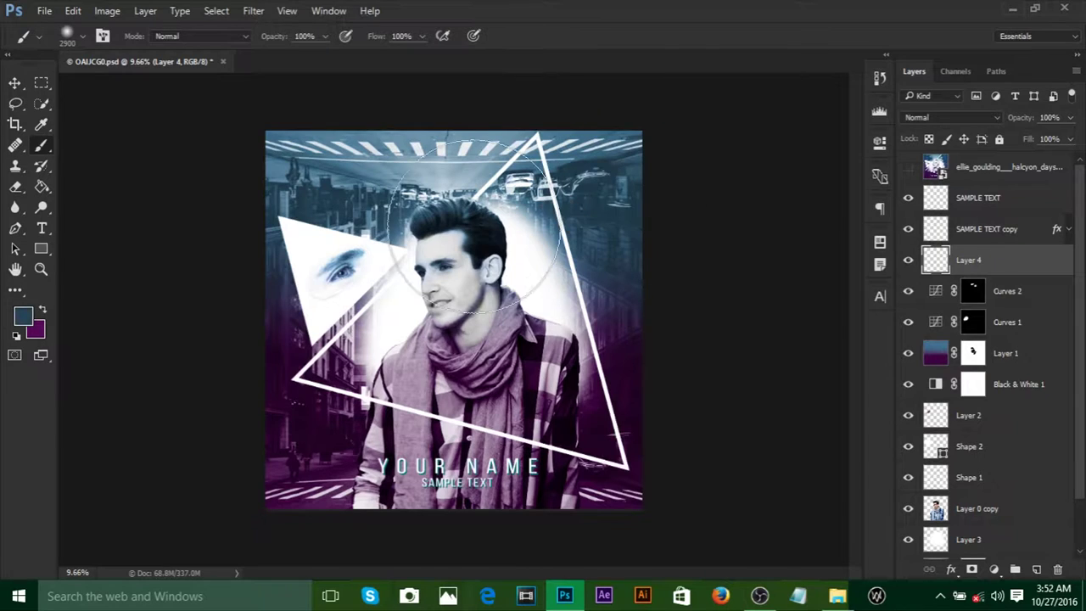
pyautogui.click(23, 315)
pyautogui.moveTo(813, 335); pyautogui.dragTo(795, 325)
pyautogui.click(968, 229)
pyautogui.scroll(1, 465, 351)
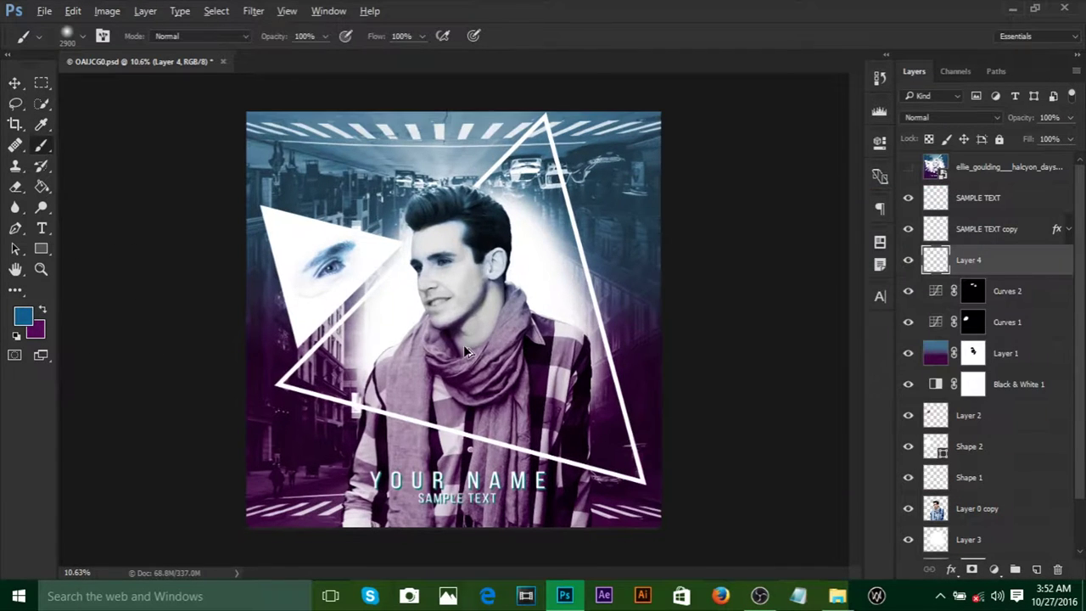
# Step: Paint purple across the bottom and blue across the top of Layer 4 with the 2900 px soft brush
pyautogui.click(42, 311)
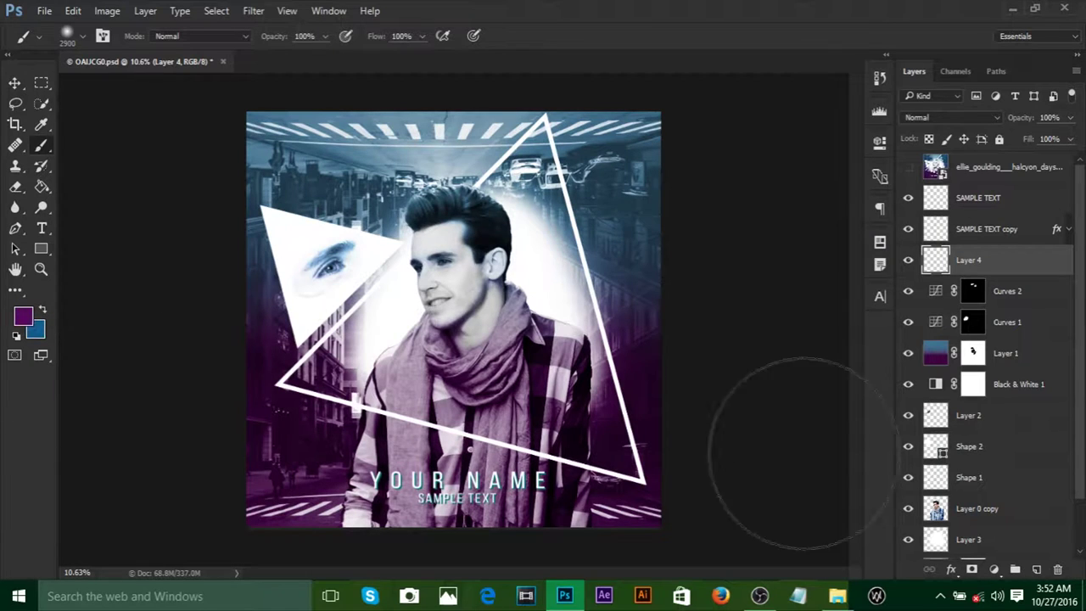
pyautogui.click(701, 474)
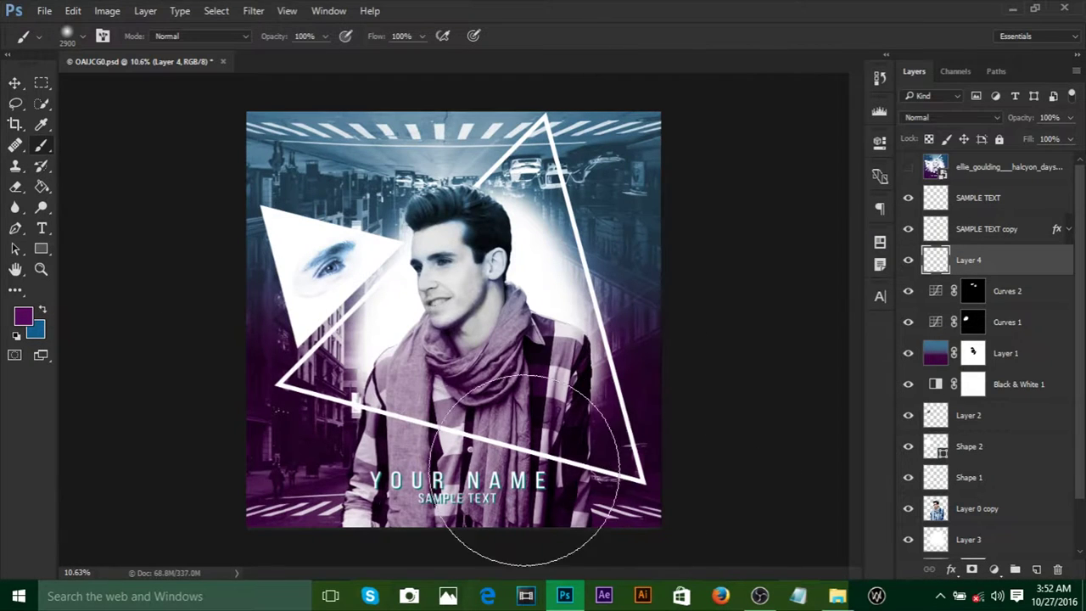
pyautogui.keyDown('shift'); pyautogui.click(176, 487); pyautogui.keyUp('shift')
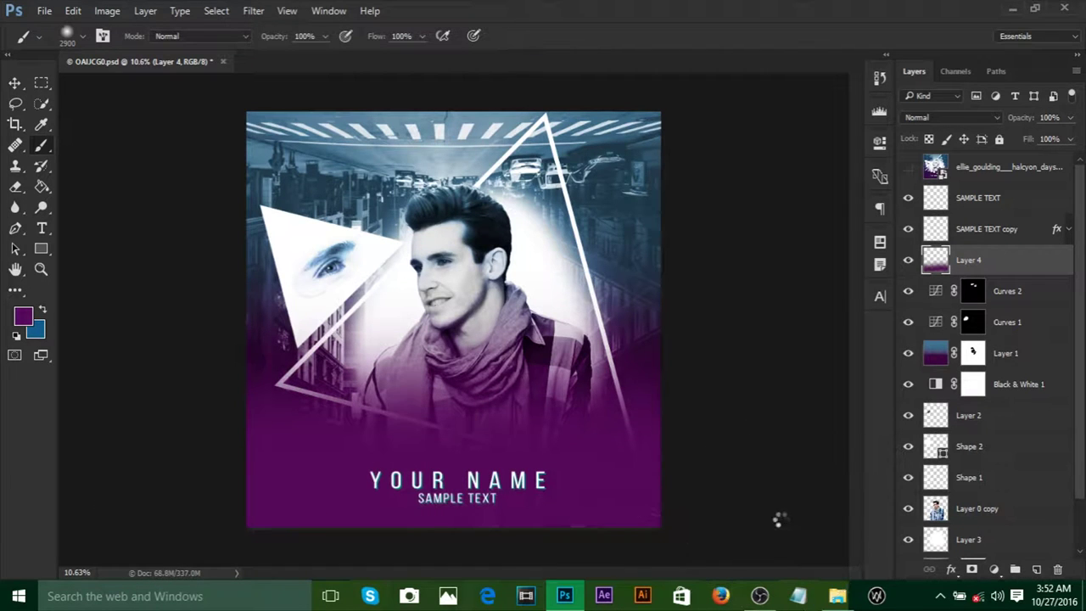
pyautogui.click(43, 310)
pyautogui.click(230, 145)
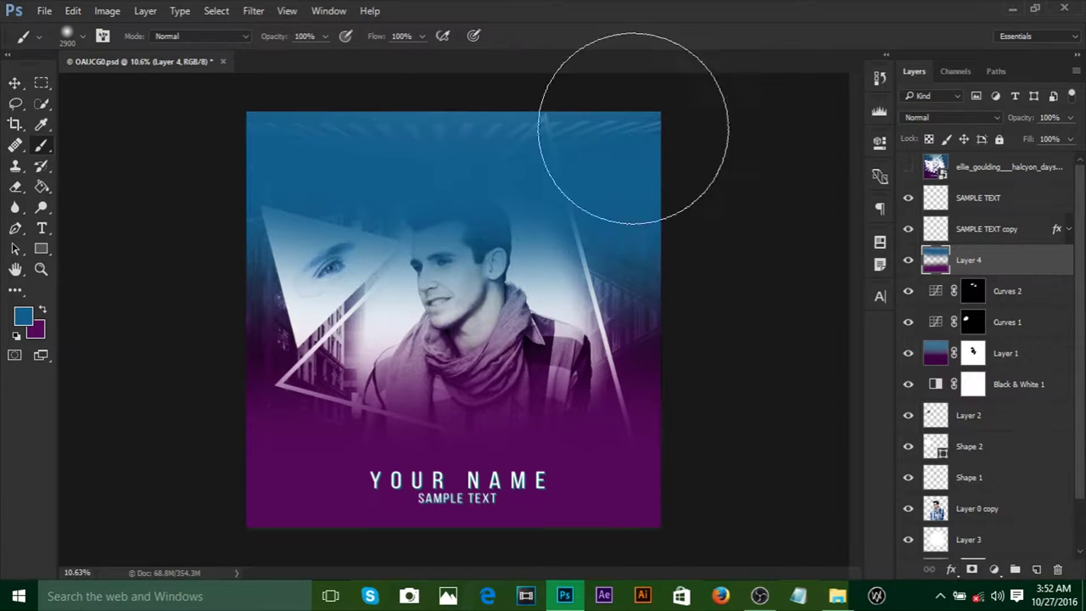
# Step: Lower Layer 4's opacity to 71% and check the tint against the Ellie Goulding reference by showing and hiding it
pyautogui.click(14, 82)
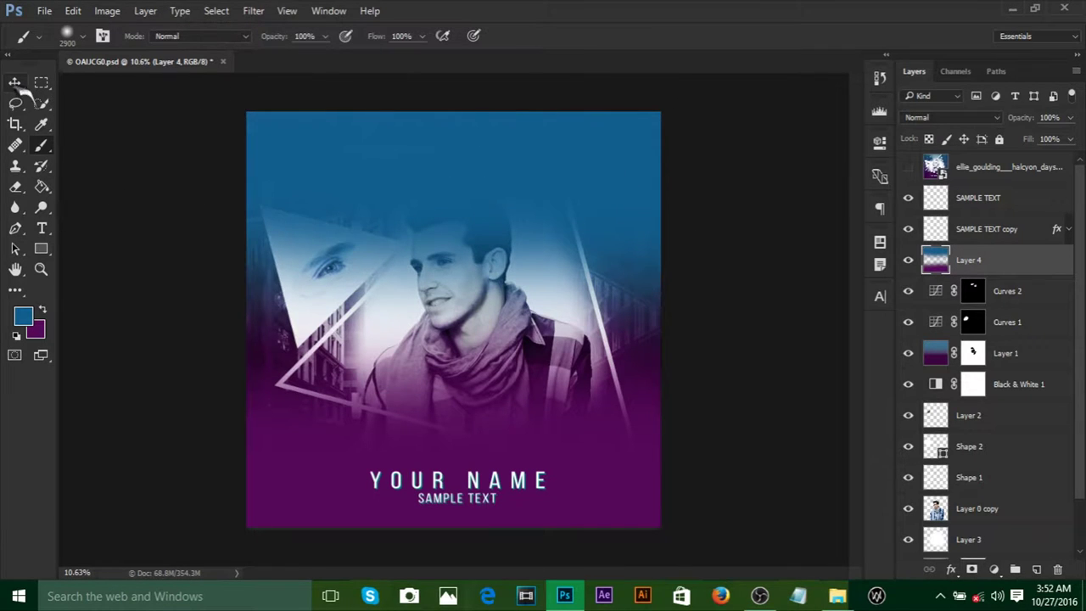
pyautogui.click(1070, 117)
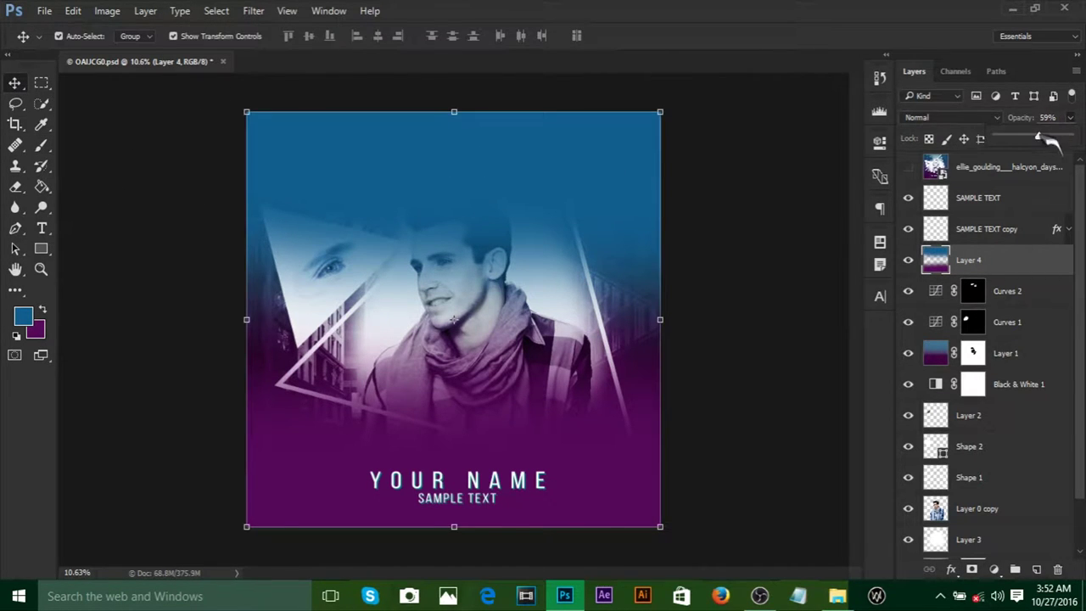
pyautogui.moveTo(1072, 137)
pyautogui.mouseDown()
pyautogui.moveTo(1029, 138)
pyautogui.moveTo(1060, 142)
pyautogui.mouseUp()
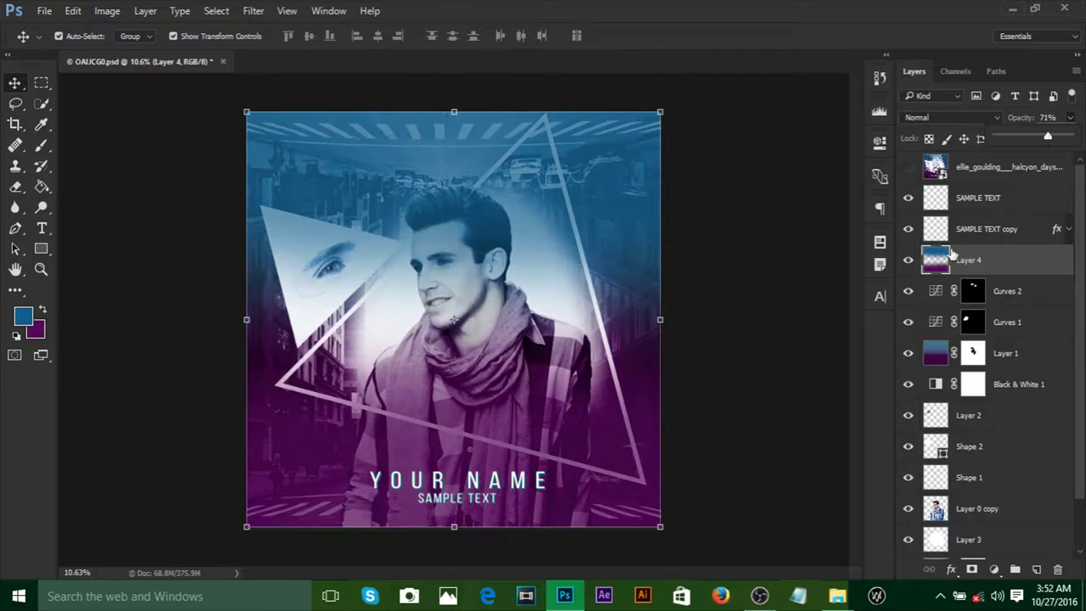
pyautogui.click(908, 168)
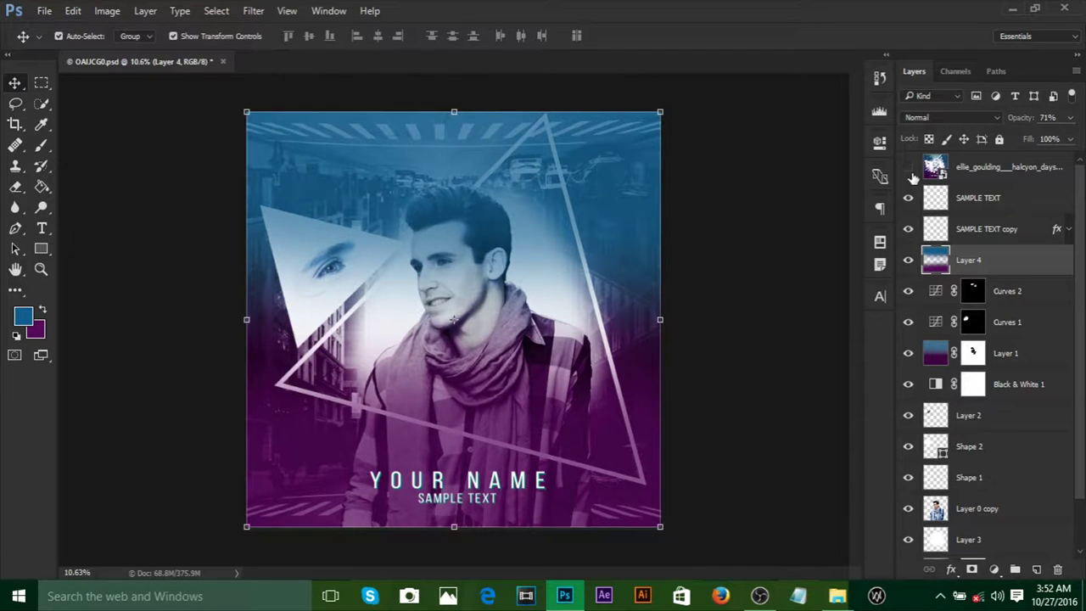
pyautogui.click(908, 167)
pyautogui.click(908, 167)
pyautogui.click(908, 167)
pyautogui.click(908, 167)
pyautogui.click(909, 167)
# Step: Erase the Layer 4 tint over the man's face, hair and scarf with a soft eraser enlarged to 2200 px
pyautogui.press('e')
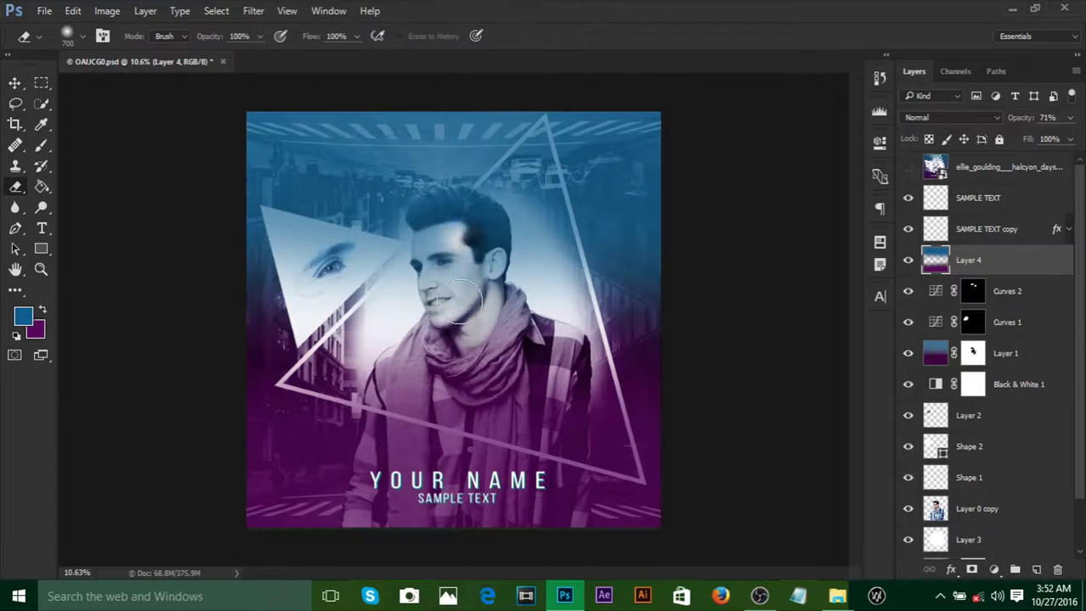
pyautogui.rightClick(445, 222)
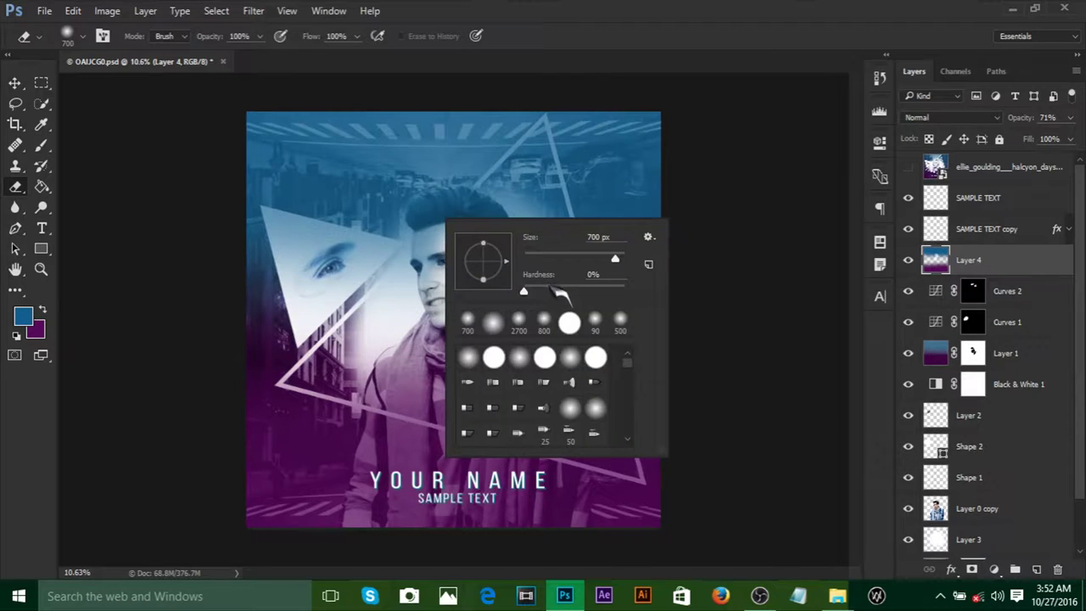
pyautogui.click(418, 222)
pyautogui.press(']')
pyautogui.press(']')
pyautogui.press(']')
pyautogui.press(']')
pyautogui.press(']')
pyautogui.press(']')
pyautogui.press(']')
pyautogui.press(']')
pyautogui.press(']')
pyautogui.press(']')
pyautogui.press(']')
pyautogui.press(']')
pyautogui.press(']')
pyautogui.press(']')
pyautogui.press(']')
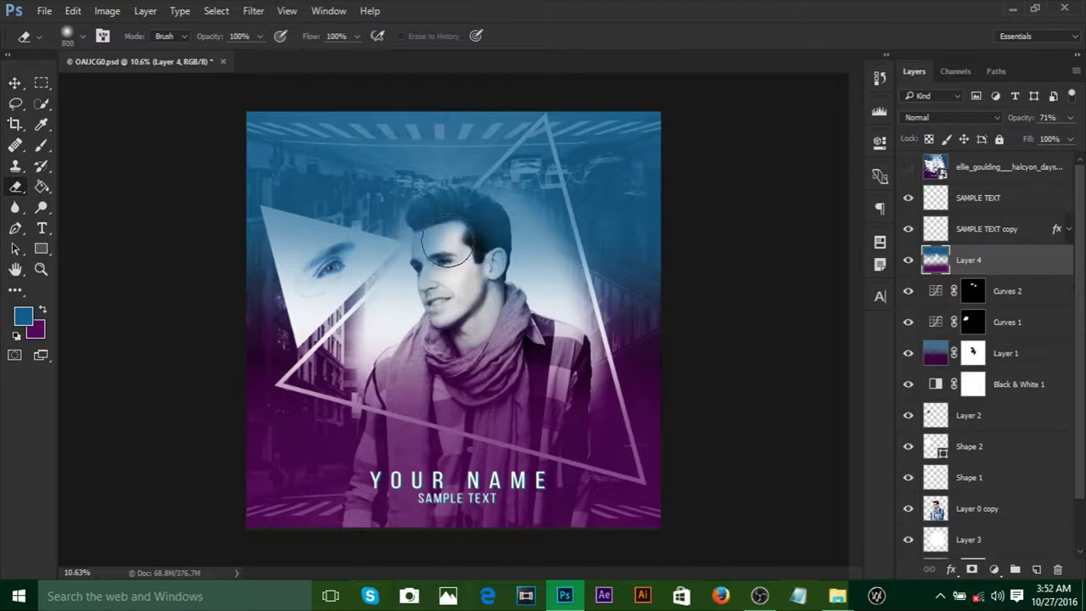
pyautogui.click(465, 260)
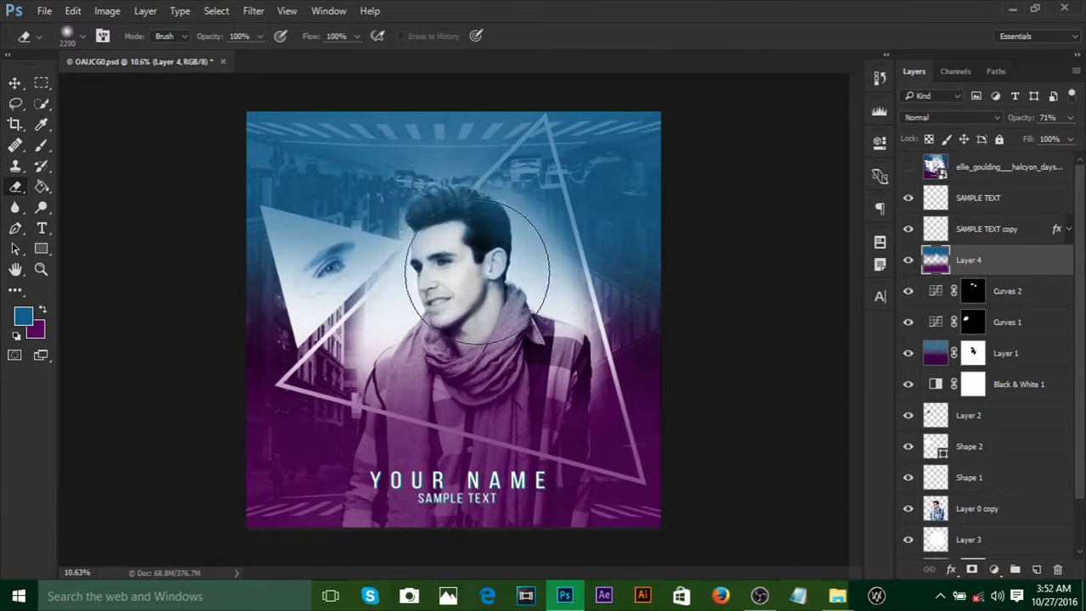
pyautogui.click(479, 270)
pyautogui.click(429, 268)
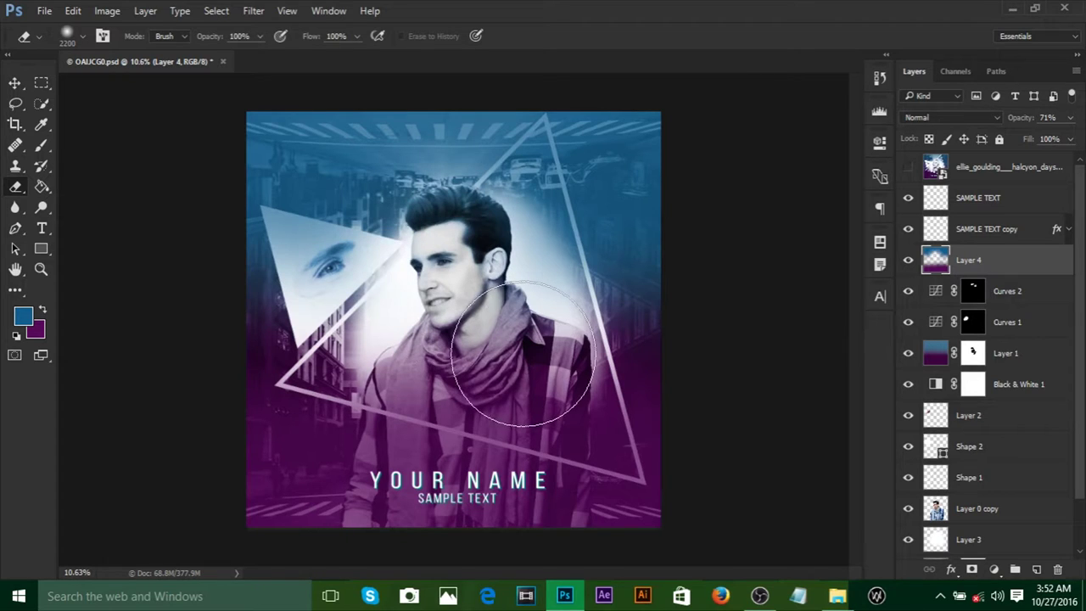
pyautogui.moveTo(518, 352); pyautogui.dragTo(523, 354)
pyautogui.click(524, 354)
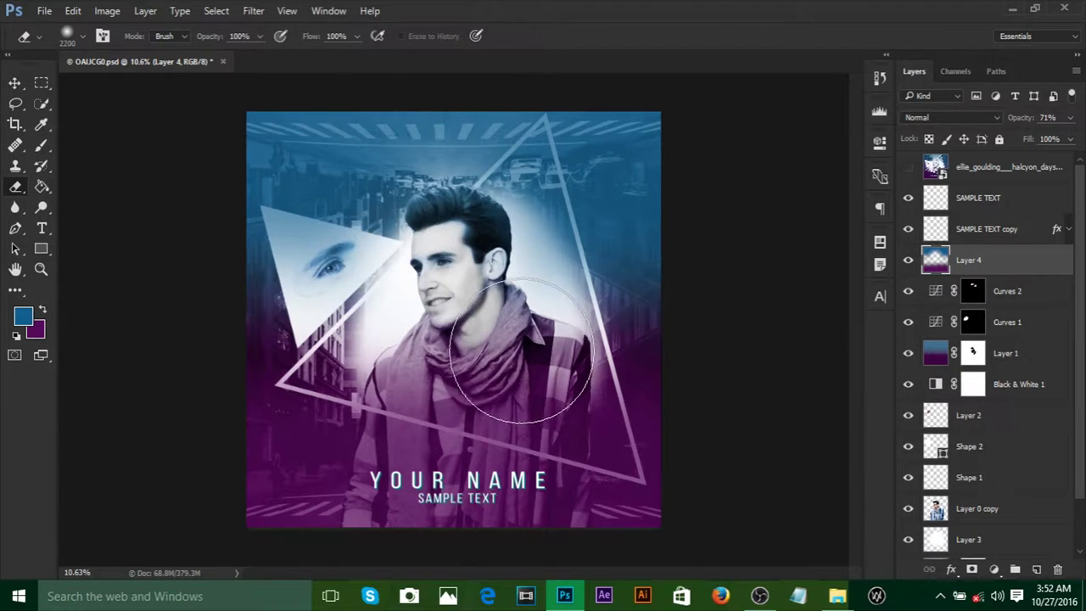
# Step: Load the large triangle outline of Shape 1 as a selection, delete the Layer 4 tint inside it and deselect
pyautogui.click(14, 83)
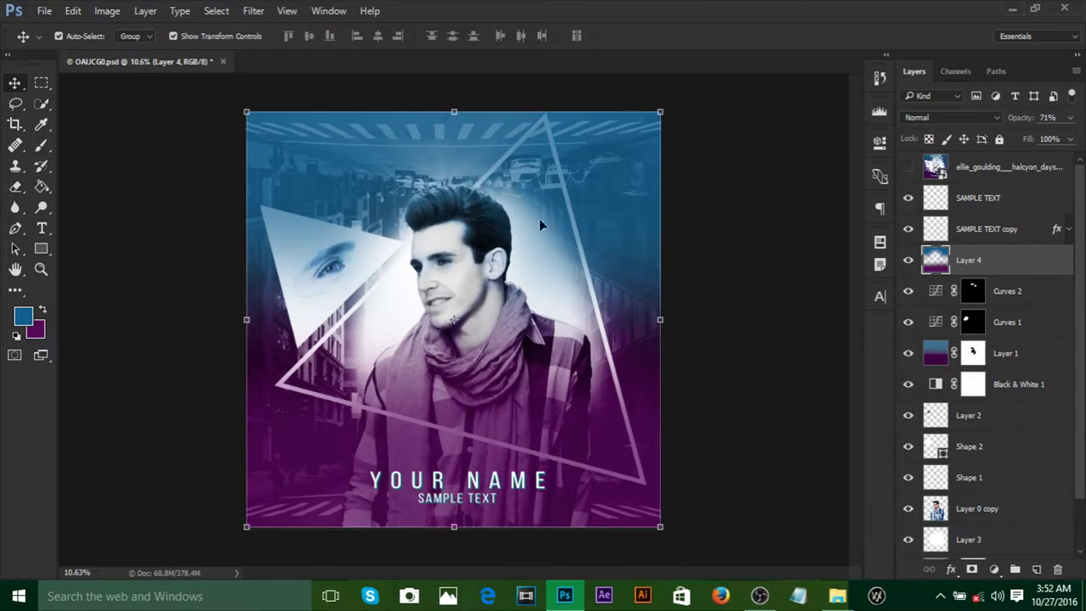
pyautogui.moveTo(1081, 343); pyautogui.dragTo(1081, 403)
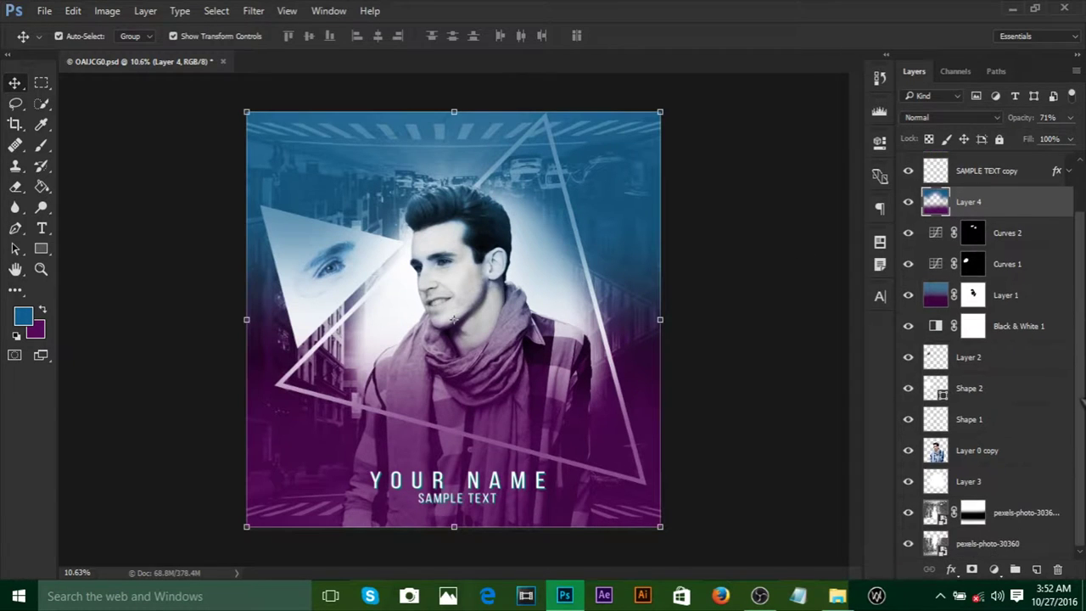
pyautogui.click(908, 419)
pyautogui.click(908, 419)
pyautogui.click(983, 420)
pyautogui.scroll(1, 1081, 419)
pyautogui.scroll(1, 1081, 356)
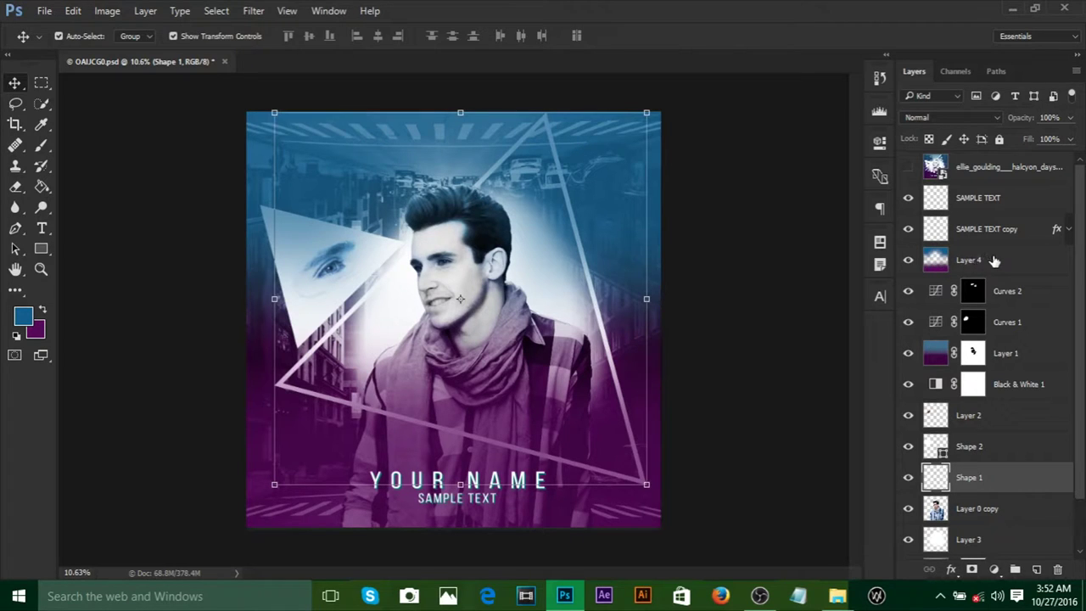
pyautogui.click(967, 264)
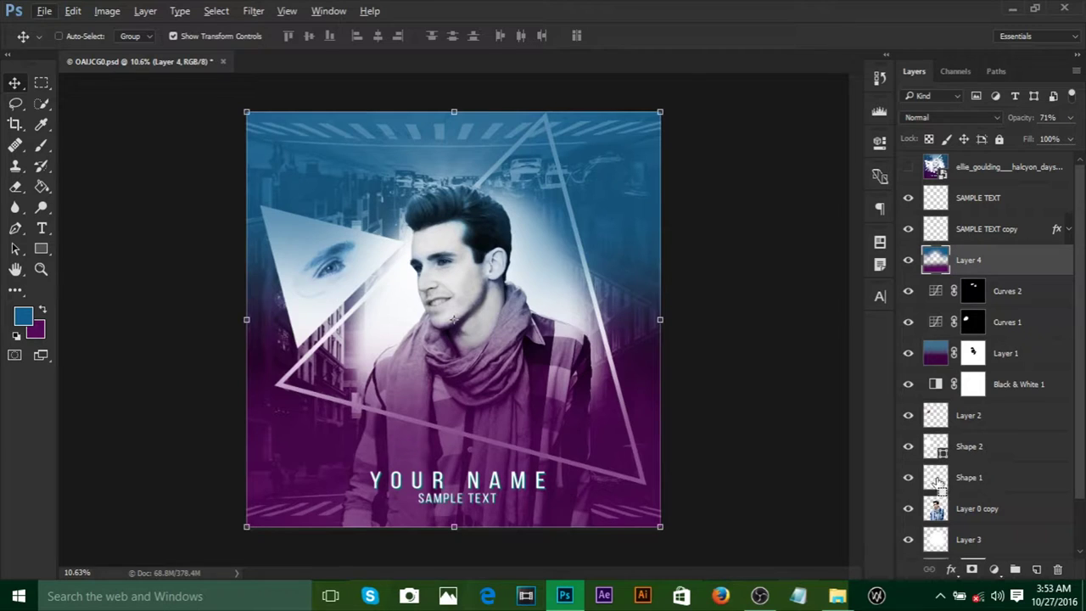
pyautogui.keyDown('ctrl'); pyautogui.click(936, 479); pyautogui.keyUp('ctrl')
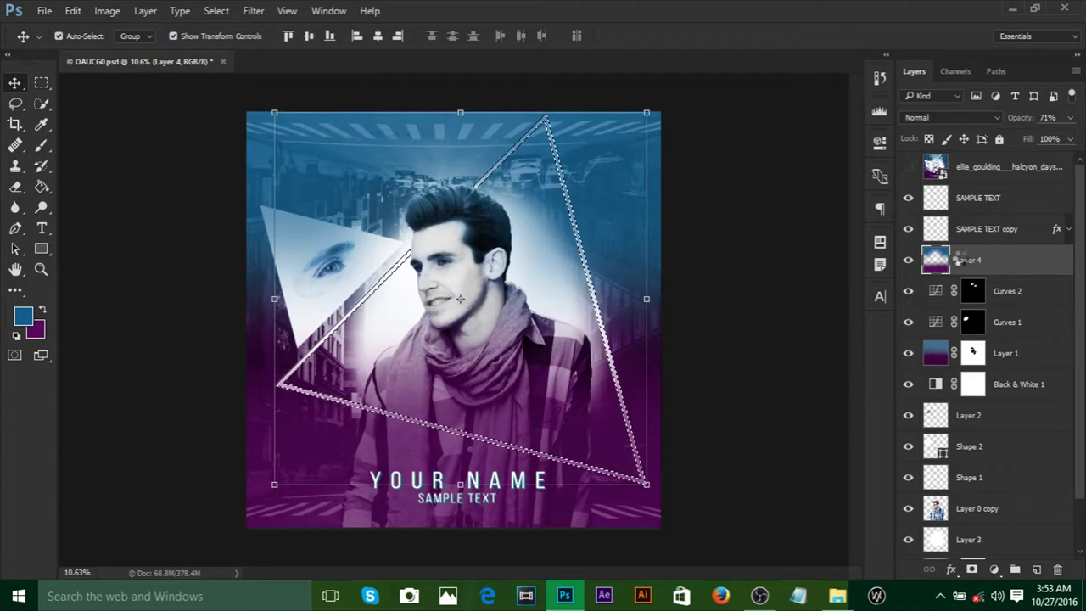
pyautogui.press('Delete')
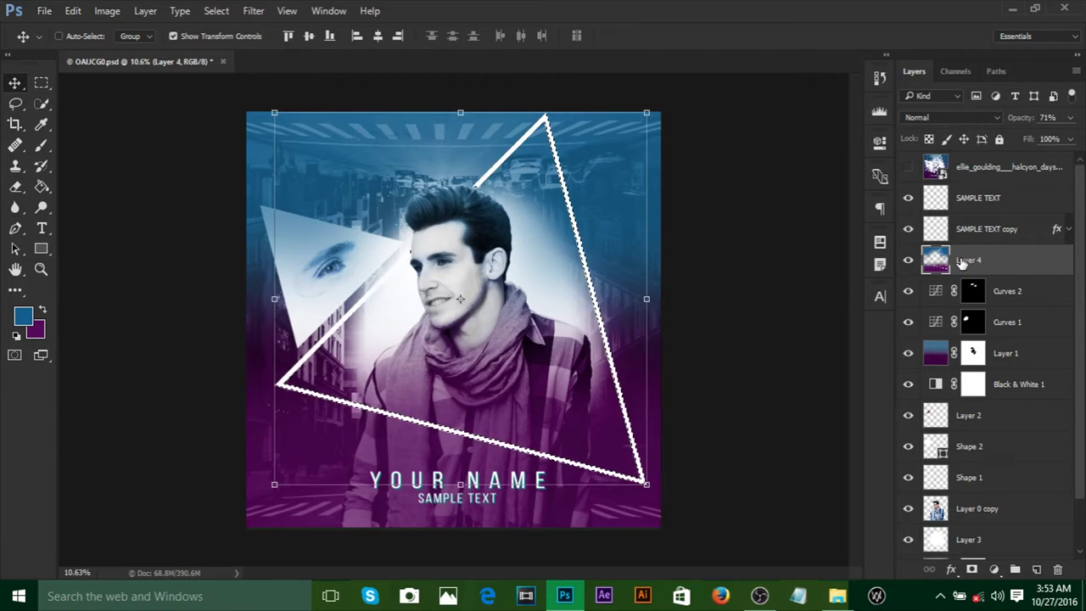
pyautogui.hotkey('ctrl', 'd')
pyautogui.click(727, 291)
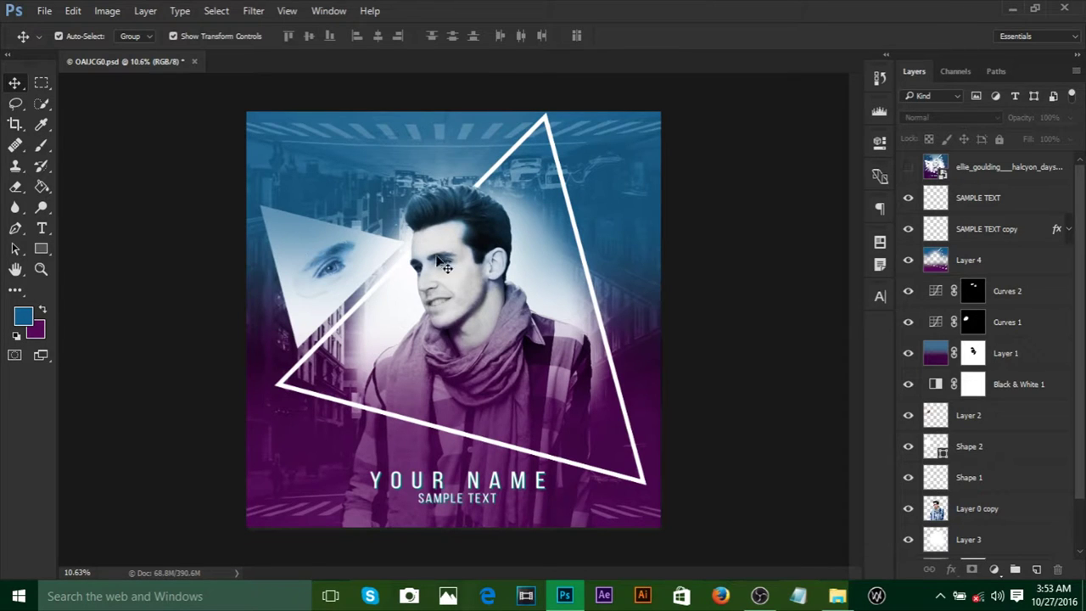
# Step: Erase the Layer 4 tint inside the small triangle around the eye with a soft eraser reduced to 600 px
pyautogui.click(976, 260)
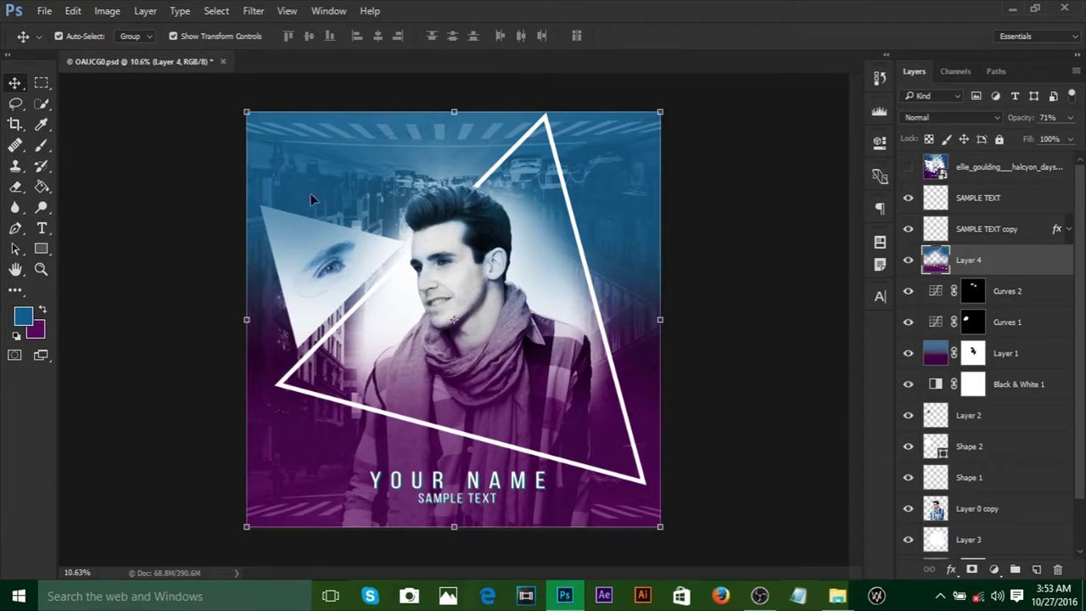
pyautogui.press('e')
pyautogui.scroll(4, 284, 236)
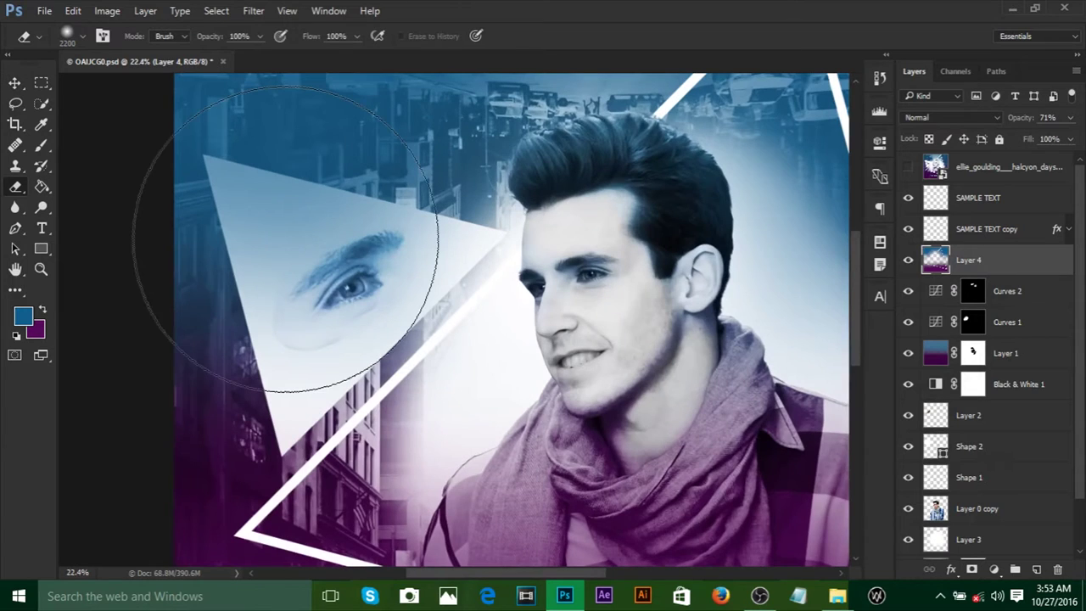
pyautogui.press('[')
pyautogui.press('[')
pyautogui.press('[')
pyautogui.press('[')
pyautogui.press('[')
pyautogui.press('[')
pyautogui.press('[')
pyautogui.press('[')
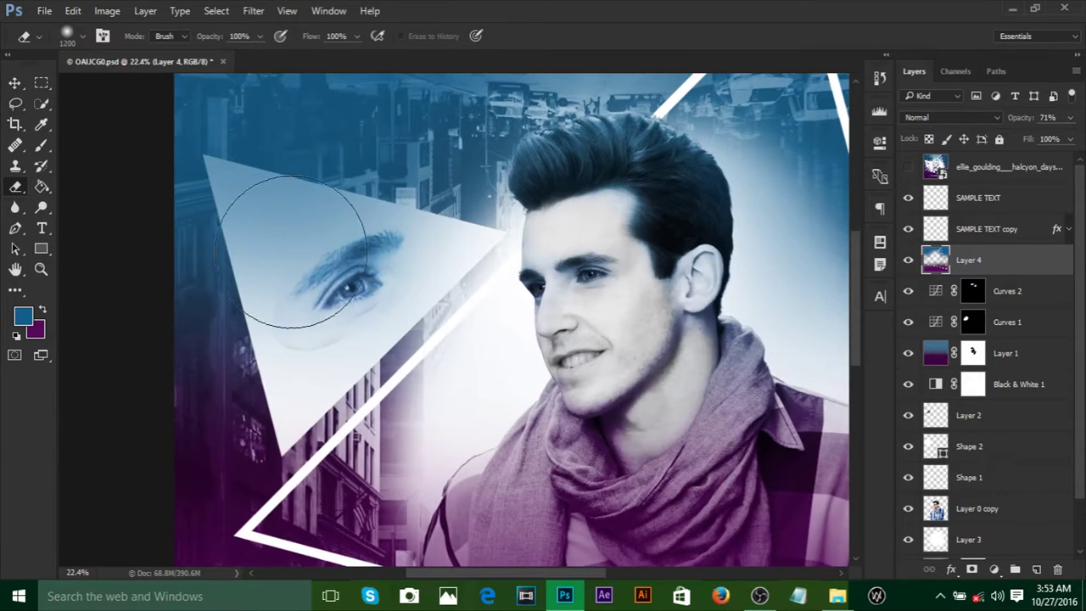
pyautogui.click(276, 227)
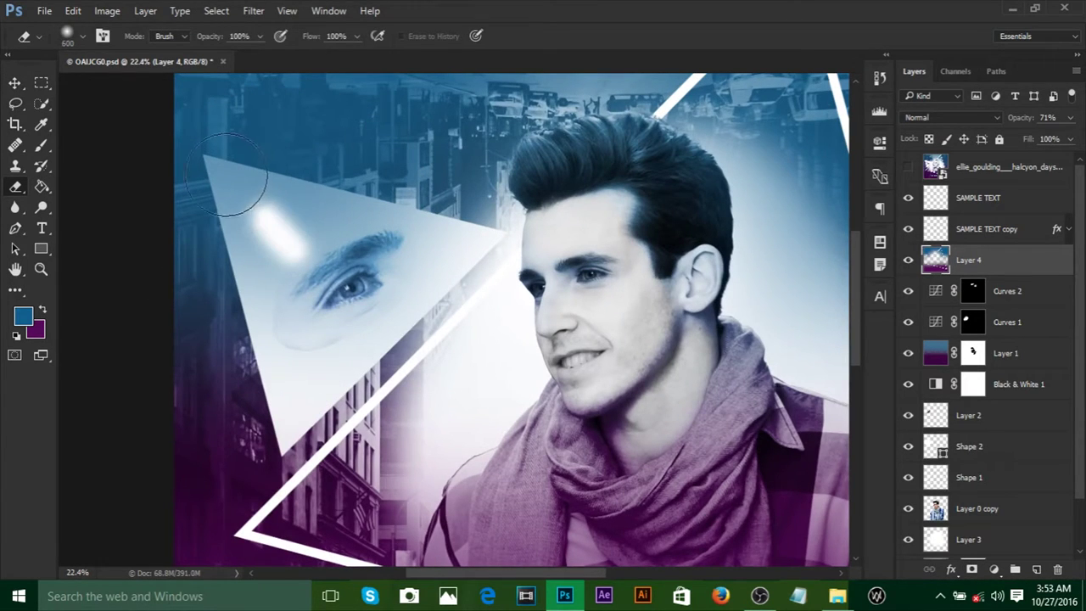
pyautogui.moveTo(231, 173)
pyautogui.mouseDown()
pyautogui.moveTo(308, 243)
pyautogui.moveTo(310, 218)
pyautogui.moveTo(429, 254)
pyautogui.moveTo(275, 261)
pyautogui.moveTo(272, 243)
pyautogui.moveTo(291, 302)
pyautogui.moveTo(376, 271)
pyautogui.moveTo(324, 258)
pyautogui.mouseUp()
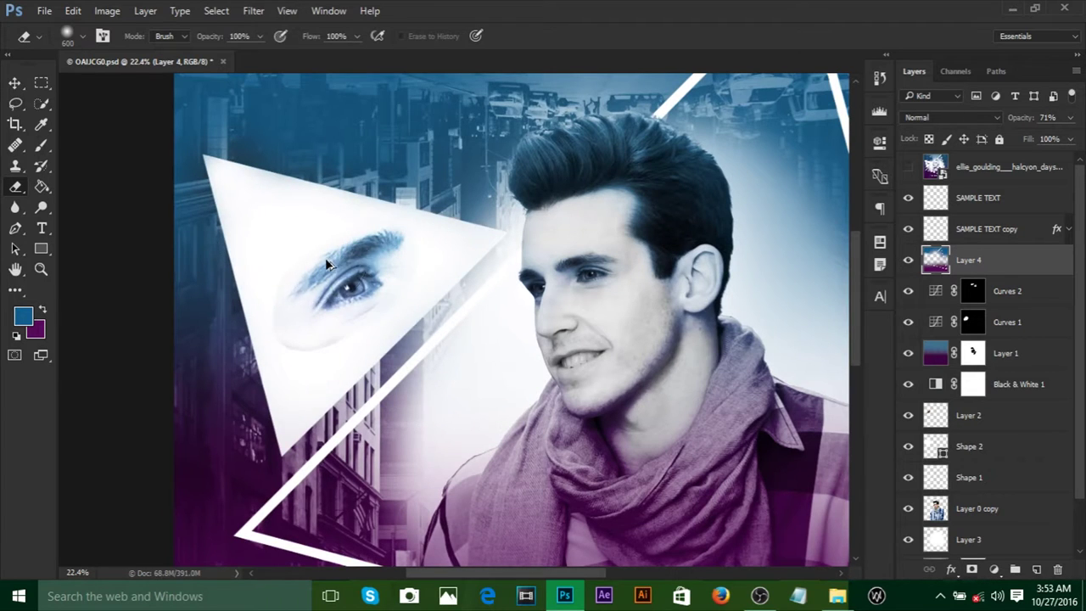
# Step: Compare the whole cover with the Ellie Goulding reference by showing and hiding the reference layer
pyautogui.hotkey('ctrl', '0')
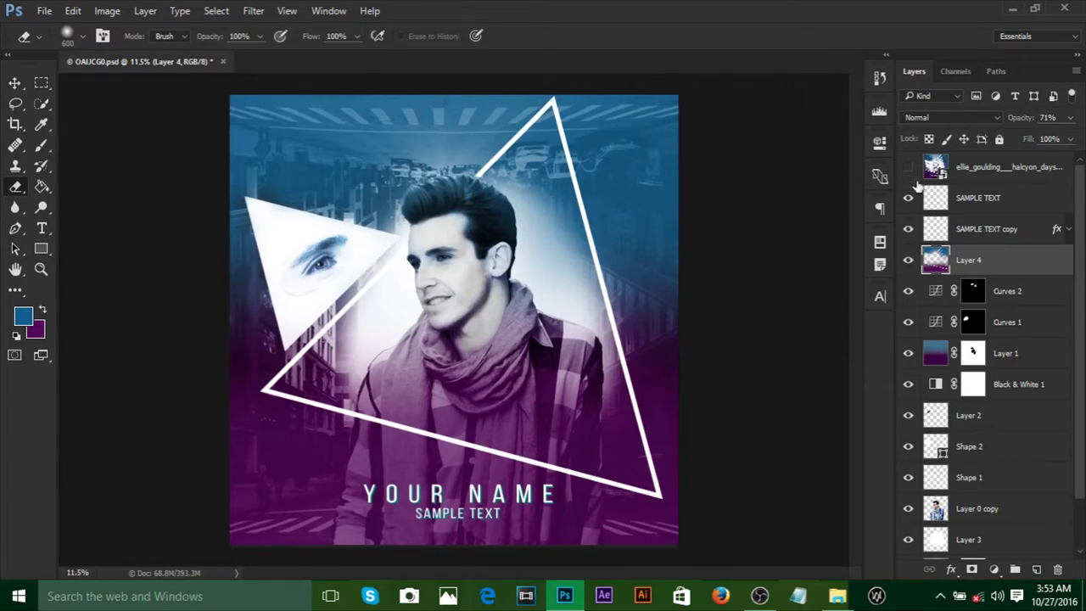
pyautogui.click(908, 167)
pyautogui.click(908, 167)
pyautogui.click(908, 167)
pyautogui.click(908, 167)
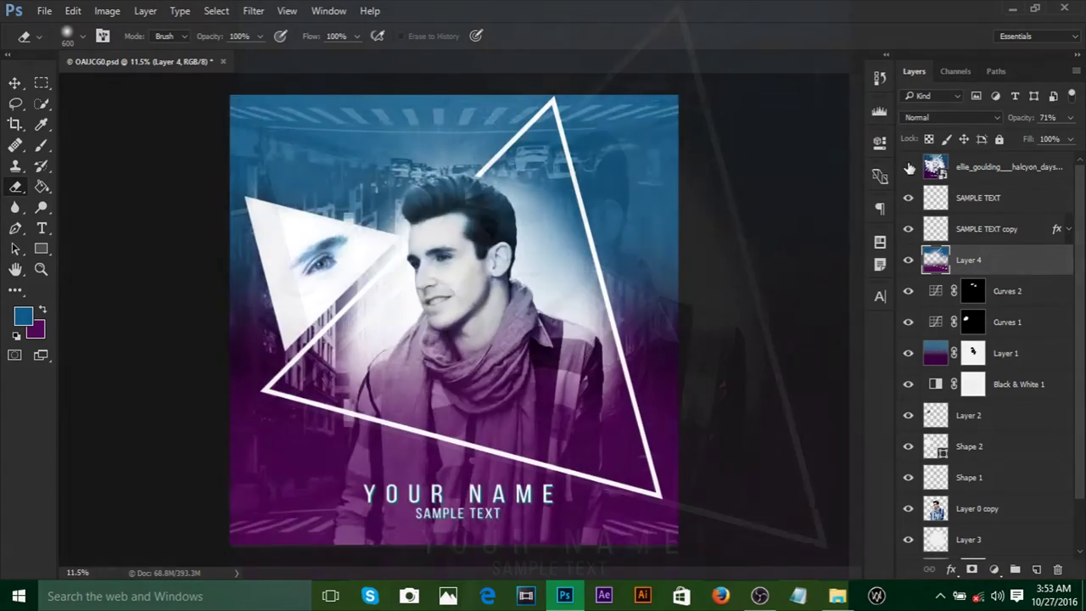